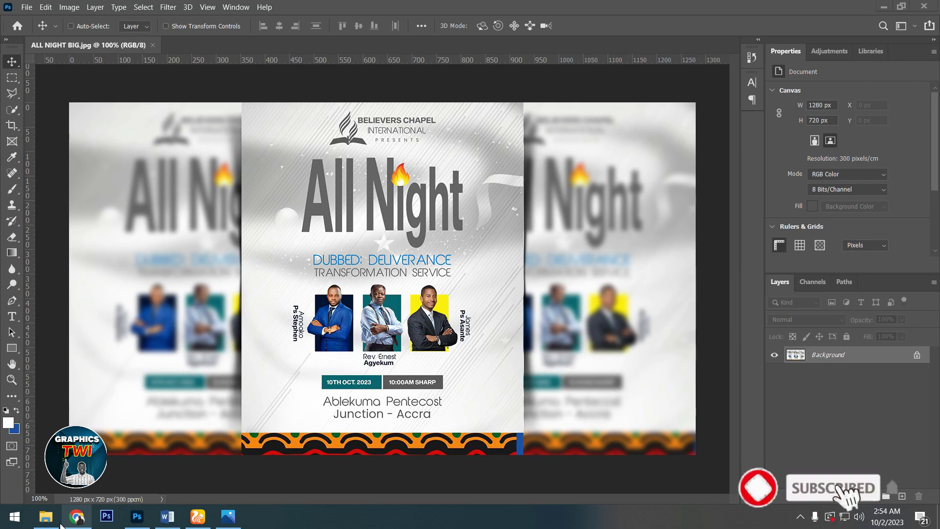
Create a new 4 × 5 inch, 300 ppi portrait document (1200 × 1500 px).
left_click(47, 516)
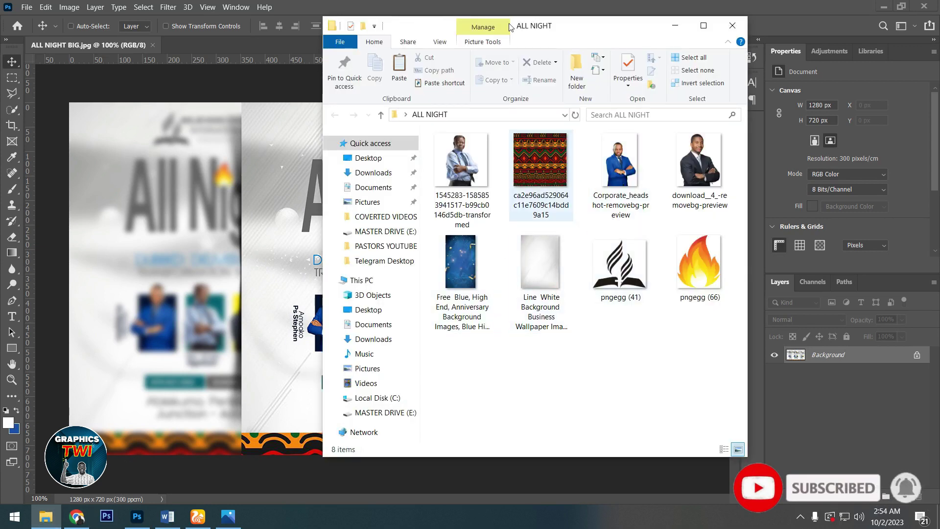
left_click(542, 6)
left_click(27, 7)
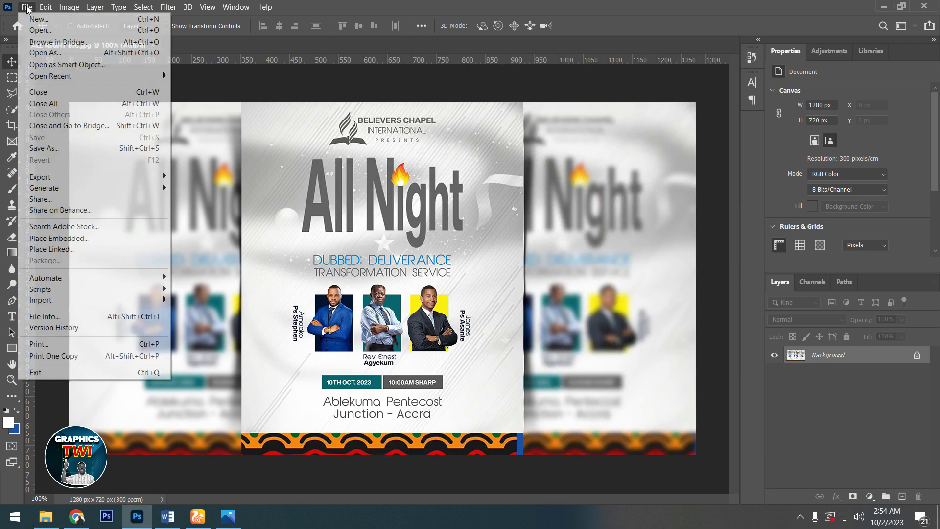
left_click(35, 19)
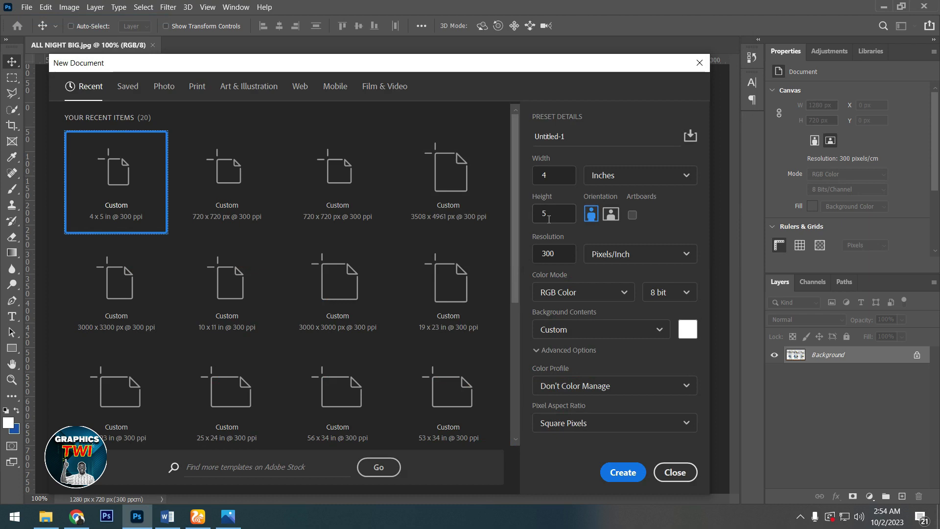
left_click(615, 479)
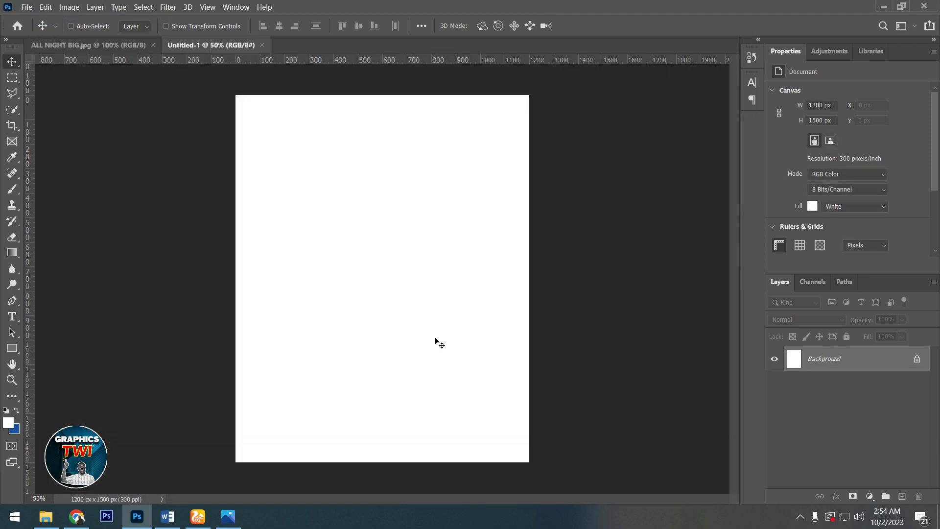
left_click(39, 517)
Place the Line White Background image and scale it to fill the canvas edge to edge.
left_click(533, 264)
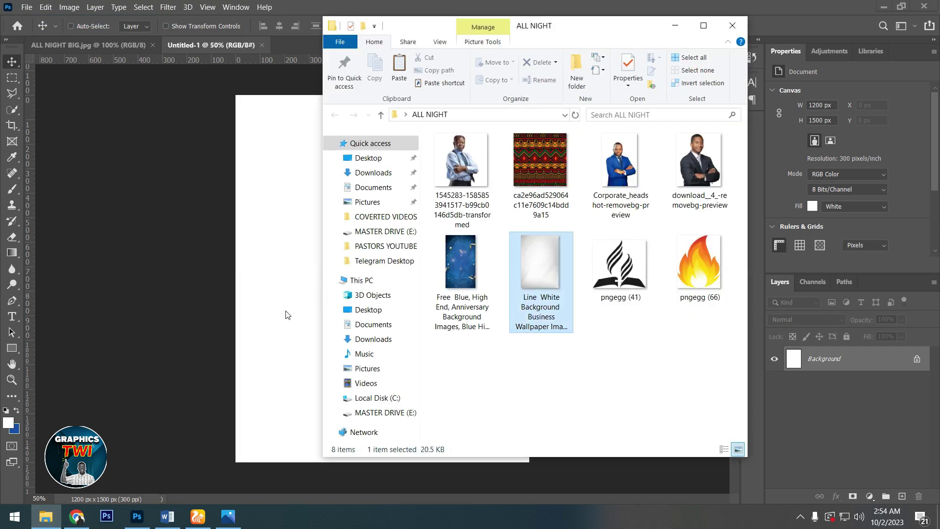
key("alt+Tab")
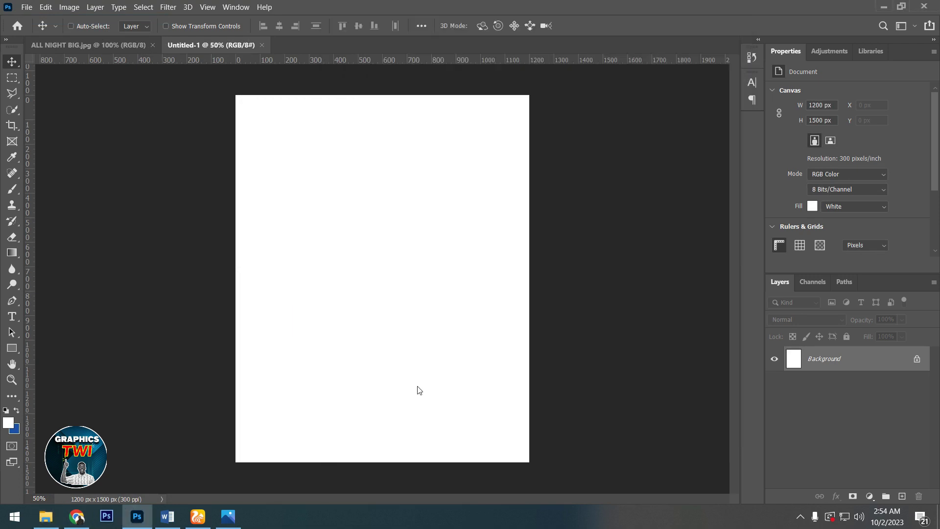
left_click_drag(430, 375, 430, 361)
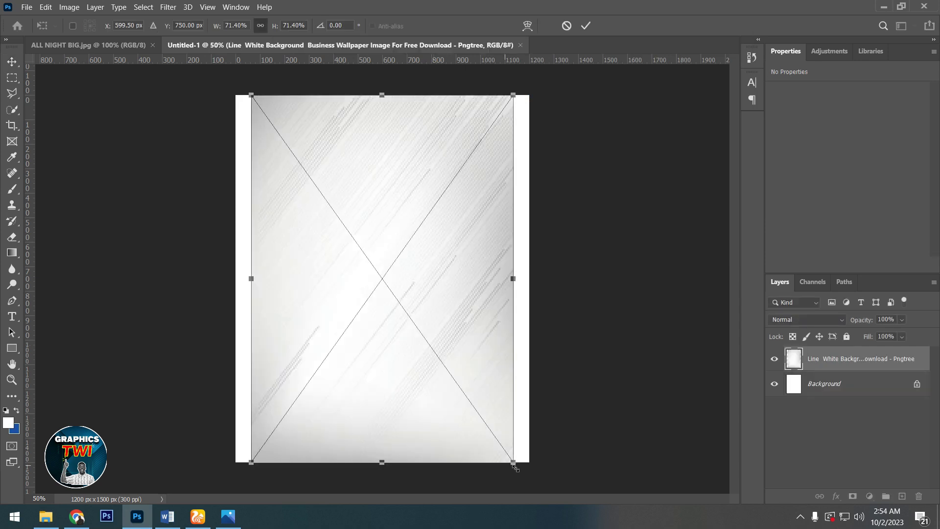
left_click_drag(518, 465, 542, 496)
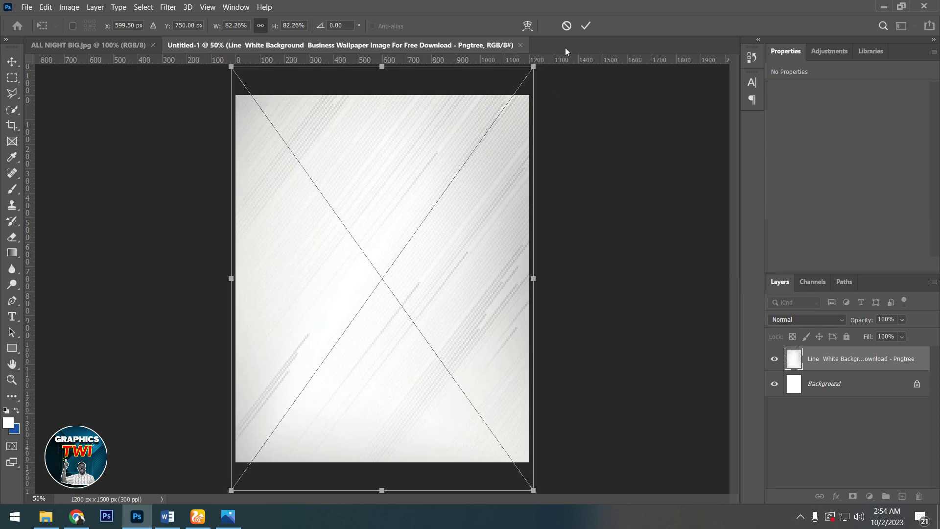
left_click(587, 25)
Lower the line background layer's opacity to 68%.
left_click(900, 320)
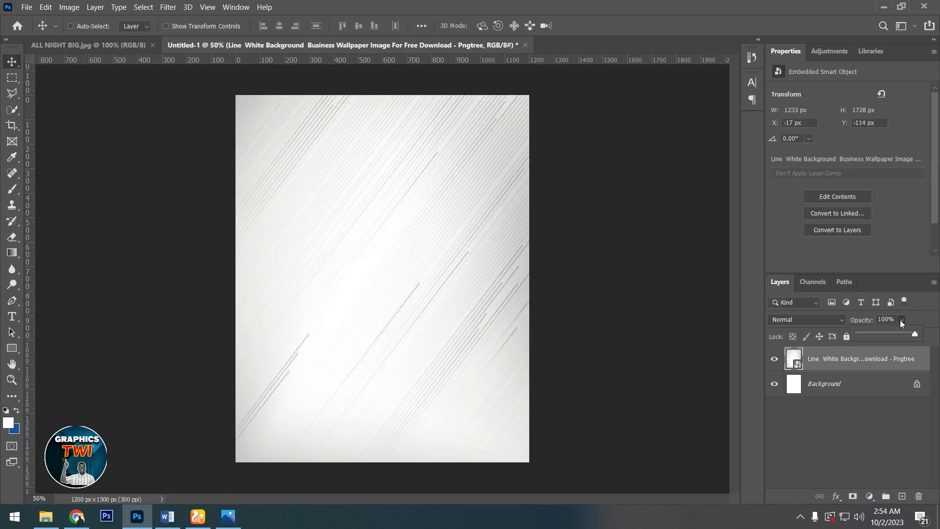
left_click_drag(901, 335, 900, 336)
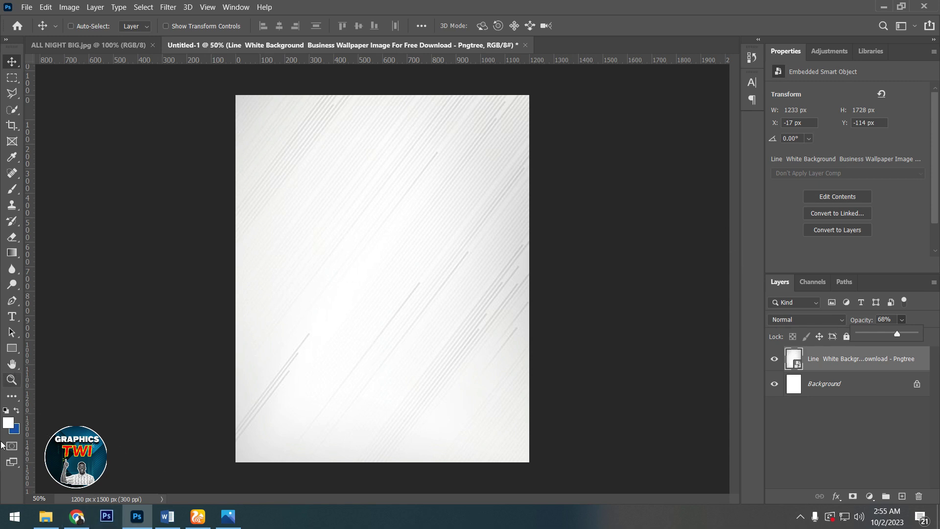
left_click(9, 424)
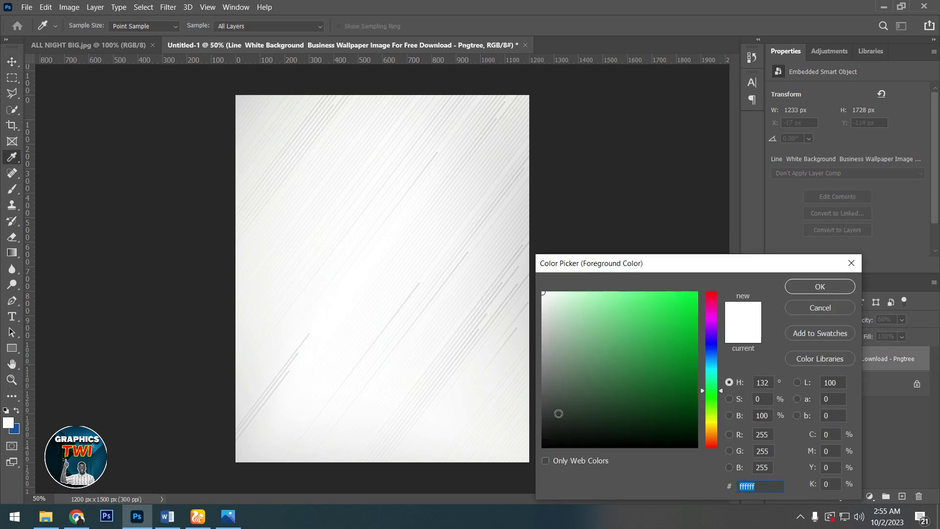
Set the foreground colour to a dark neutral grey.
left_click(544, 393)
left_click_drag(544, 393, 542, 380)
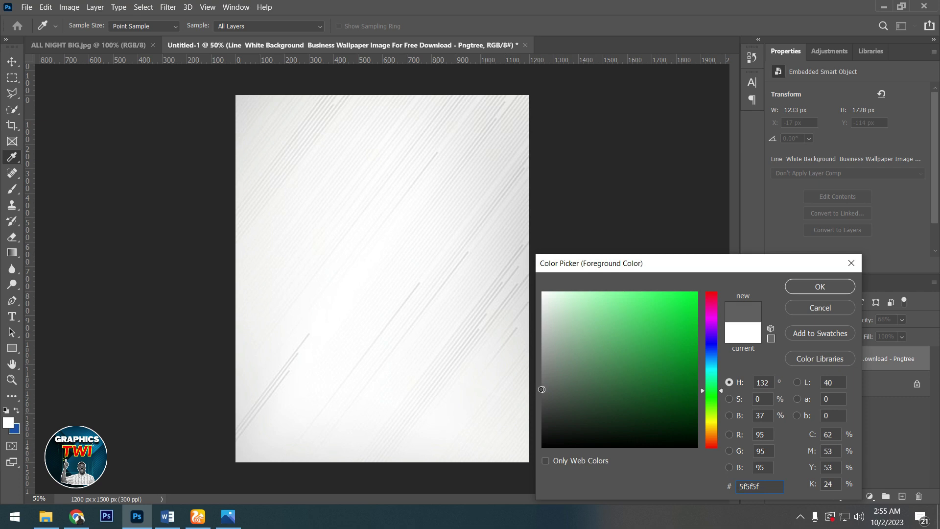
left_click(807, 285)
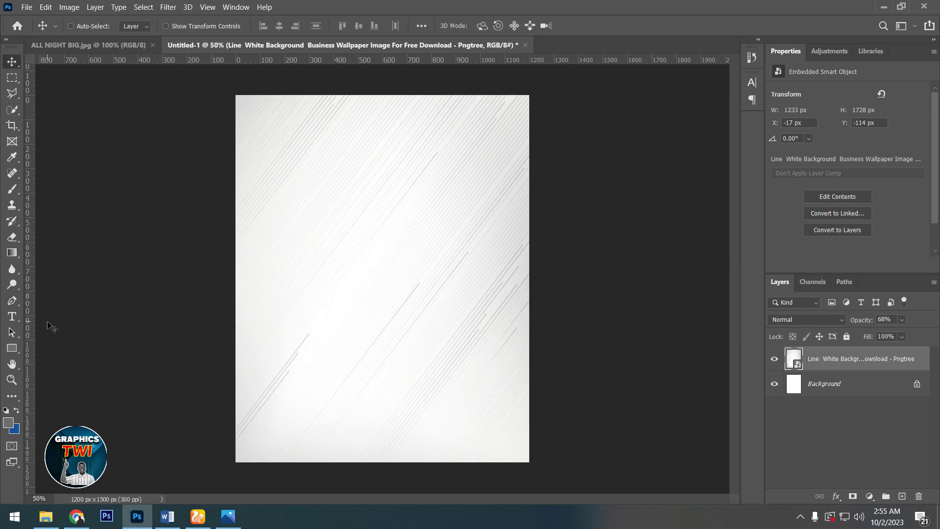
Type BELIEVERS CHAPEL as a new text layer coloured grey 505050.
left_click(15, 319)
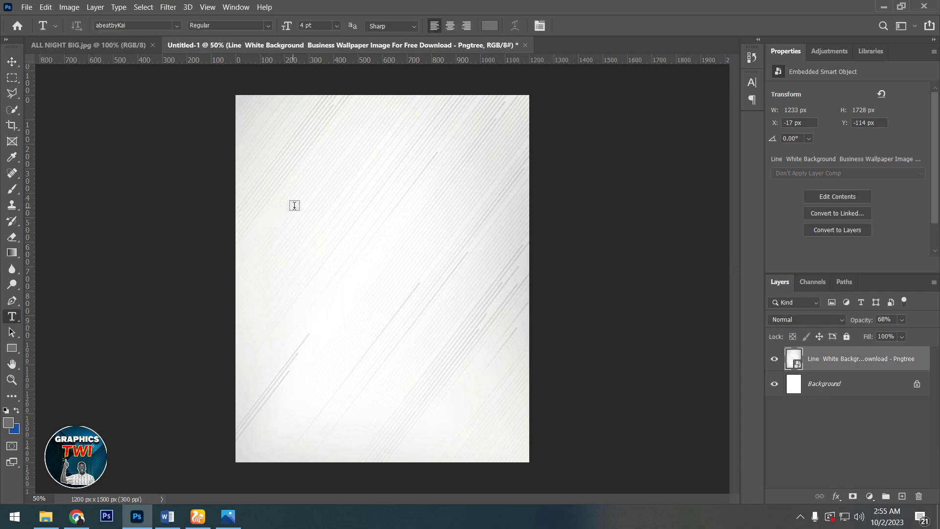
left_click(310, 194)
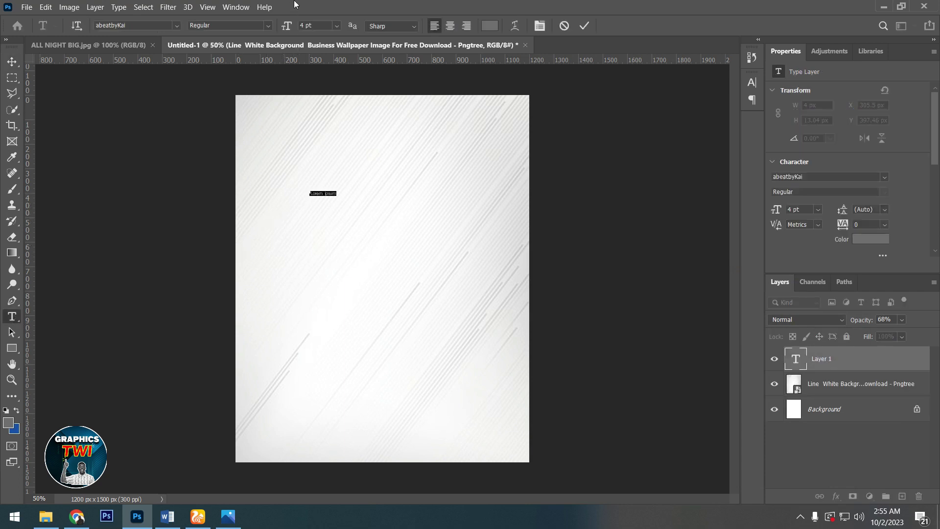
key("BackSpace")
key("ctrl+a")
left_click(540, 26)
left_click(720, 152)
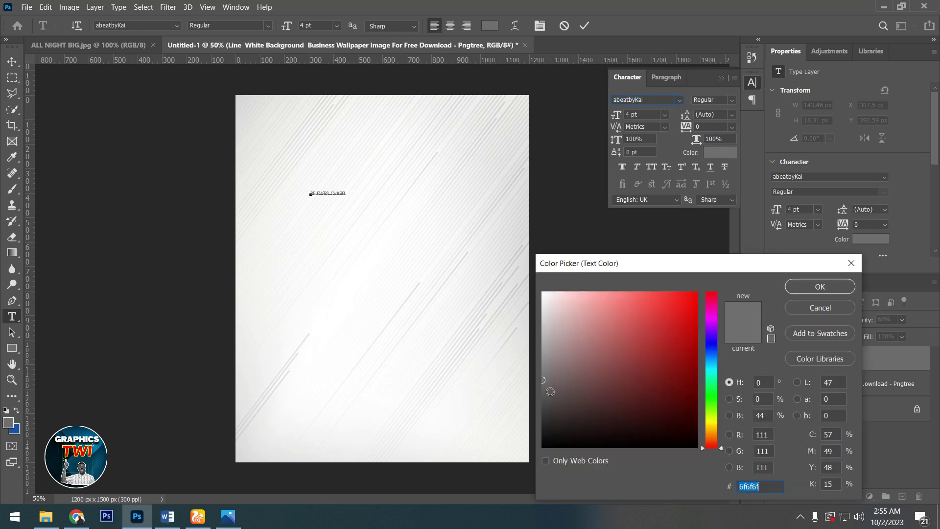
left_click_drag(543, 382, 541, 399)
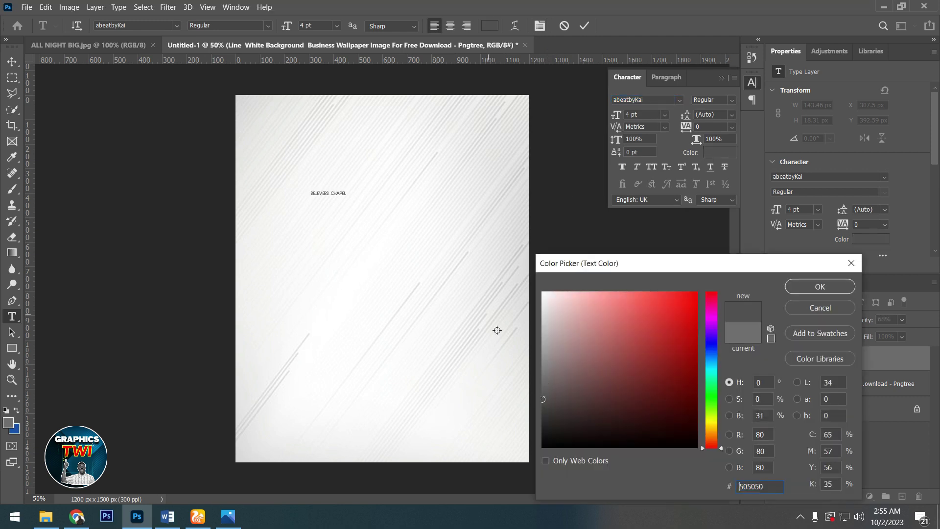
left_click(821, 287)
Set the heading font to Sequel Sans Bold Head at 9 pt.
left_click(671, 99)
type("sequel")
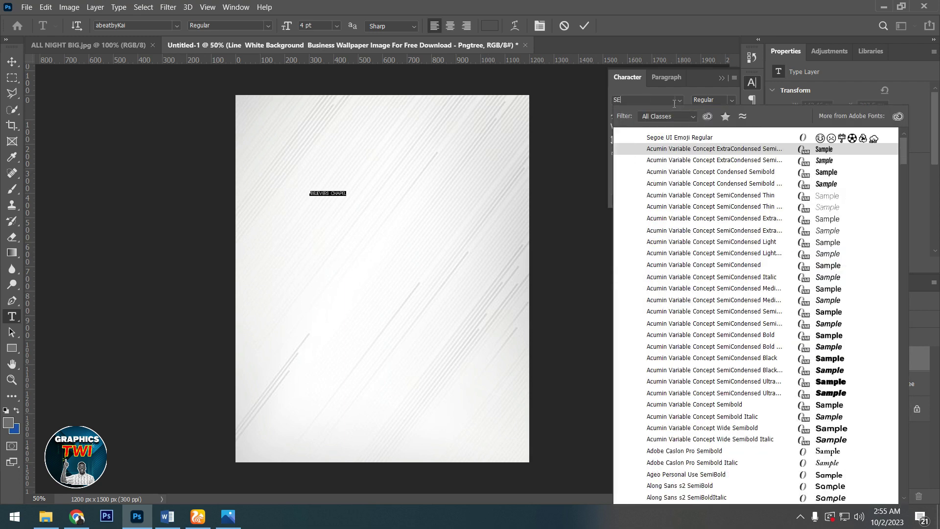
left_click(680, 140)
left_click(651, 114)
key("Up")
key("Up")
key("Up")
key("Up")
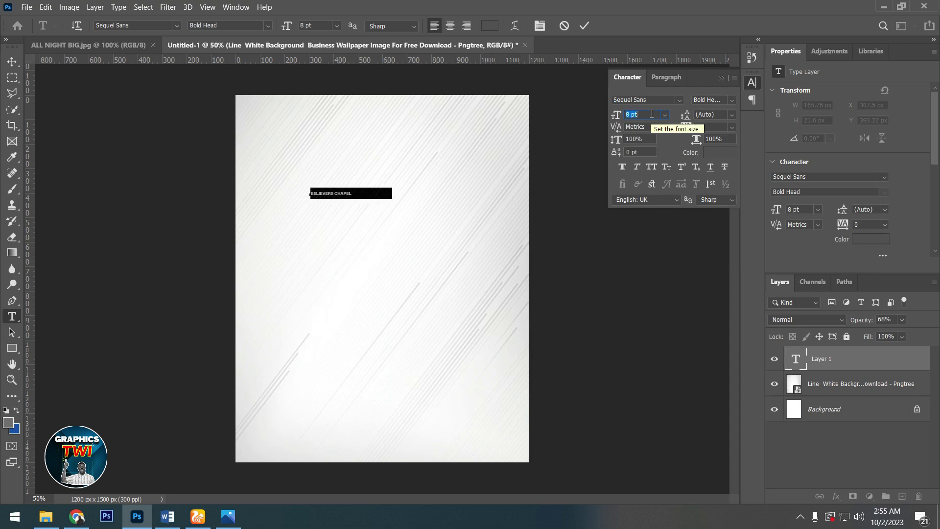
key("Up")
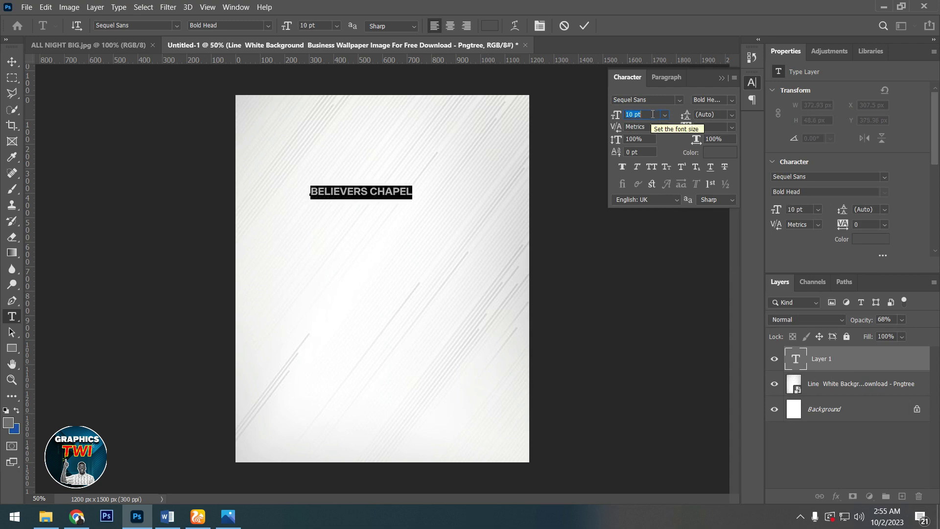
key("Down")
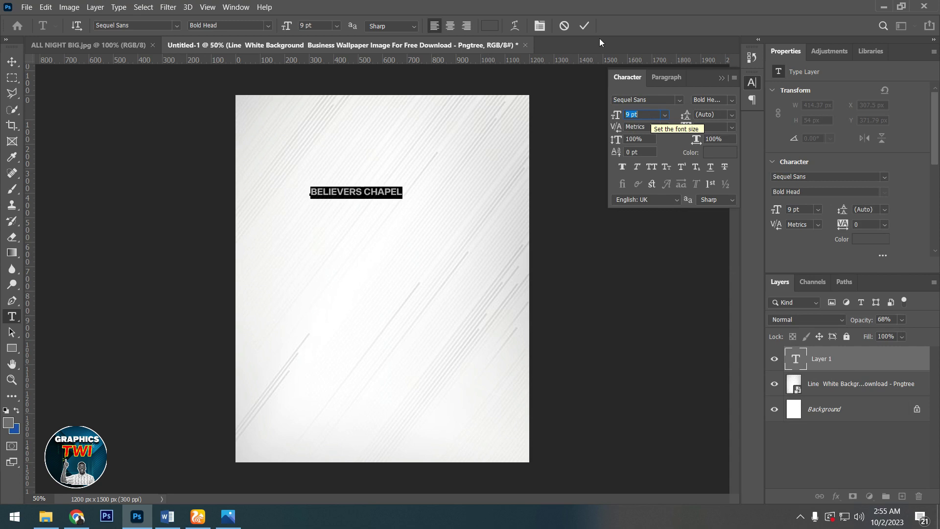
left_click(418, 152)
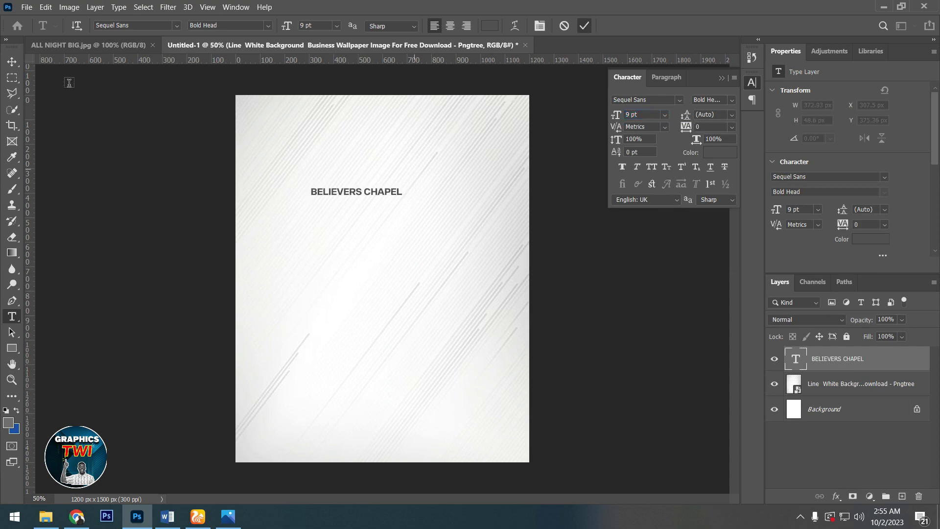
Move BELIEVERS CHAPEL to the top of the page and select the whole canvas.
left_click(11, 61)
left_click_drag(380, 183, 411, 109)
key("ctrl+a")
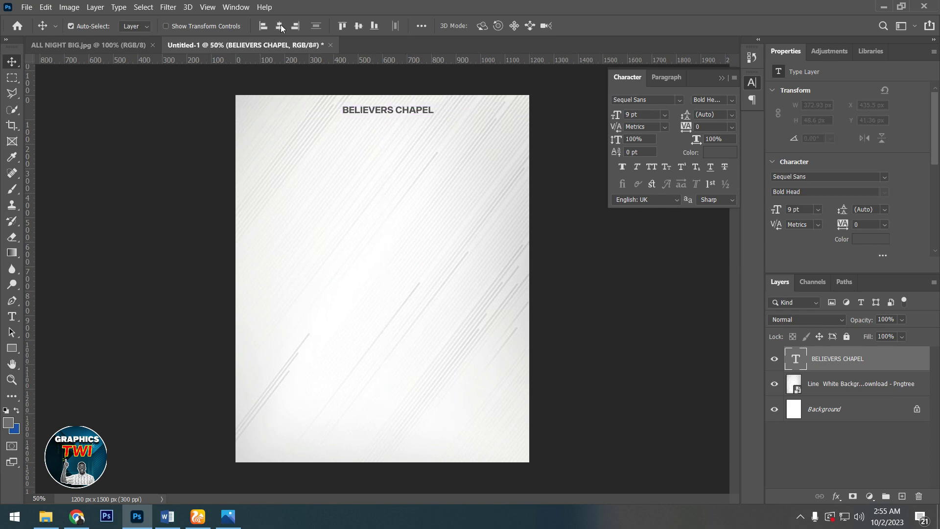
Centre the heading horizontally, then add an INTERNATIONAL text line.
left_click(280, 25)
key("ctrl+d")
left_click(12, 317)
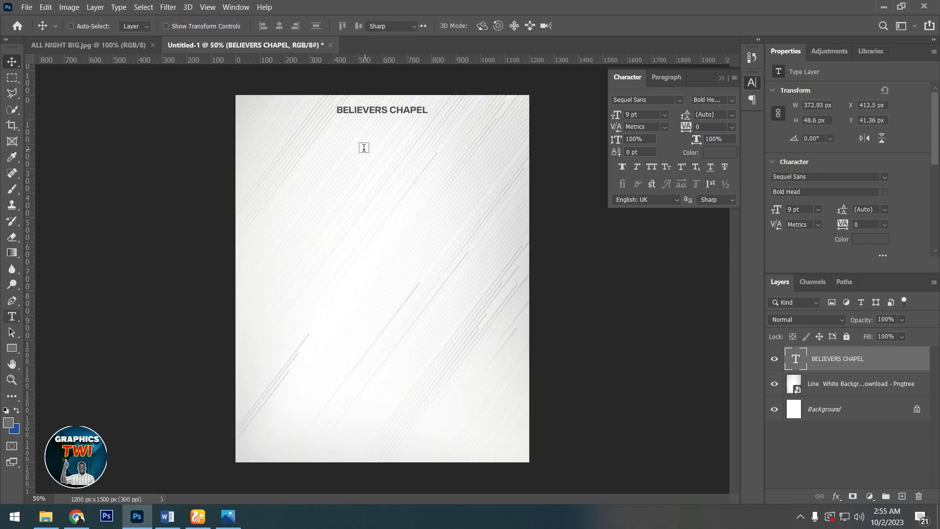
left_click(326, 165)
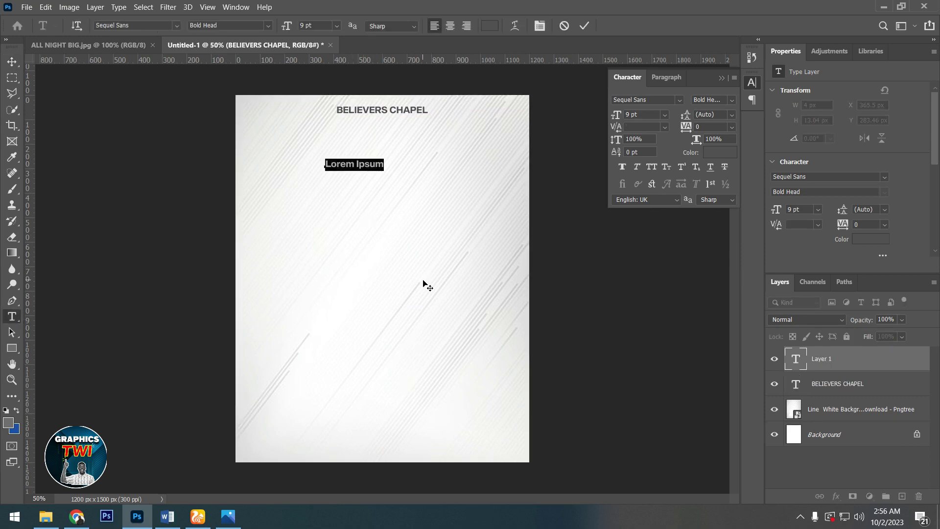
type("INTERNATI")
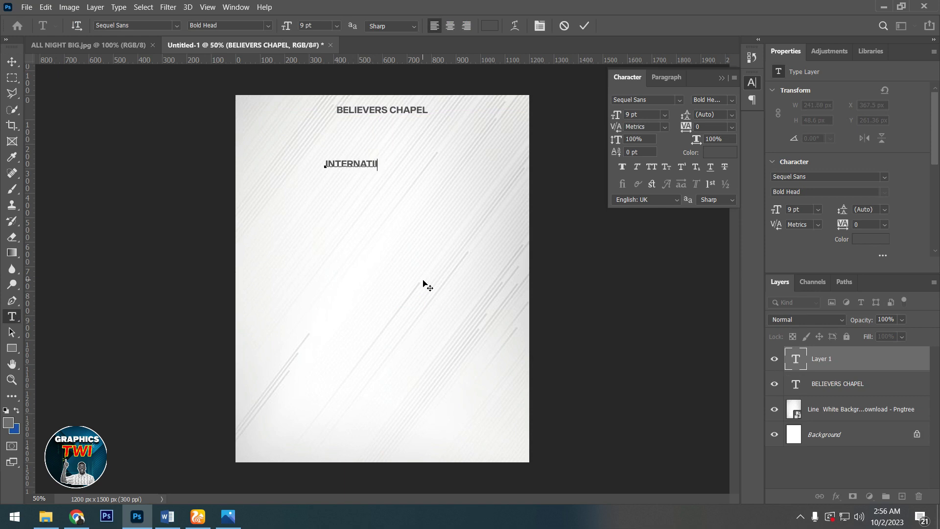
type("ONAL")
key("ctrl+Return")
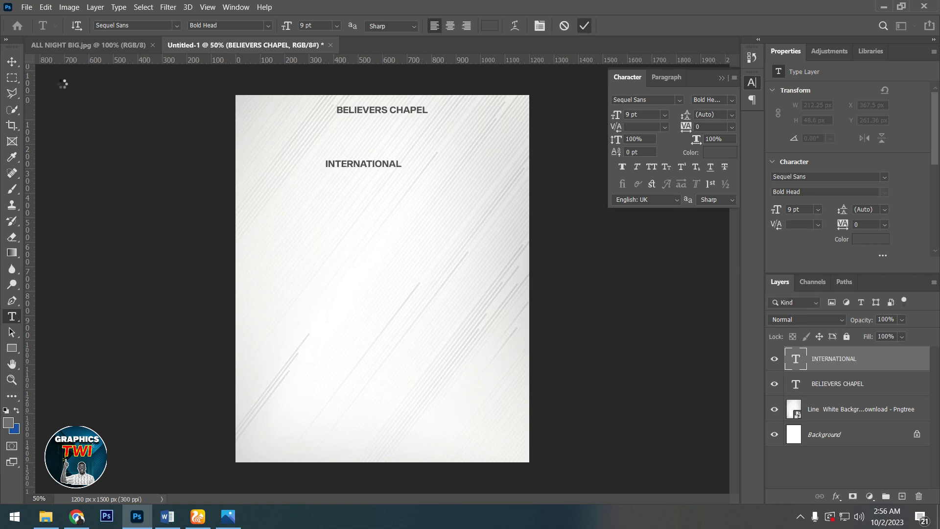
Move INTERNATIONAL just under BELIEVERS CHAPEL and centre it horizontally on the page.
left_click(11, 62)
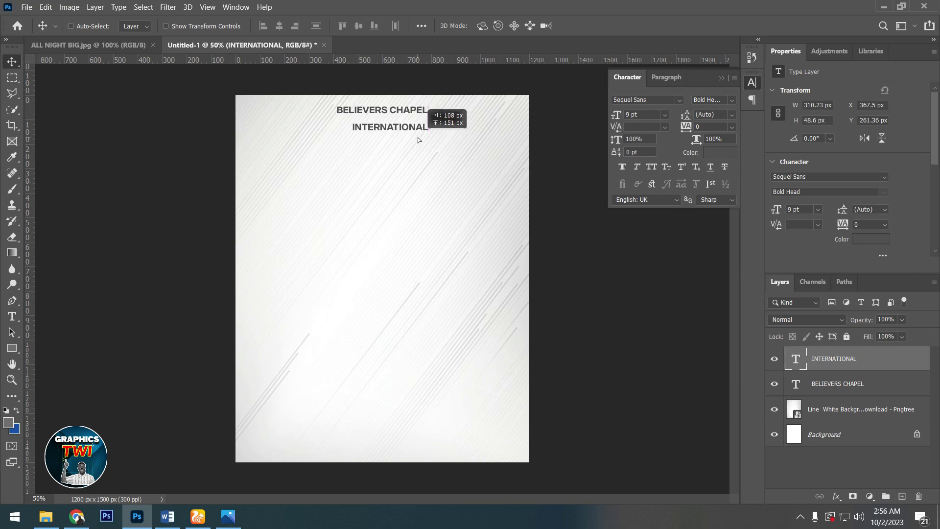
left_click_drag(418, 148, 437, 101)
key("Down")
key("Down")
key("Down")
key("Down")
key("Down")
key("Down")
key("Down")
key("Down")
key("Down")
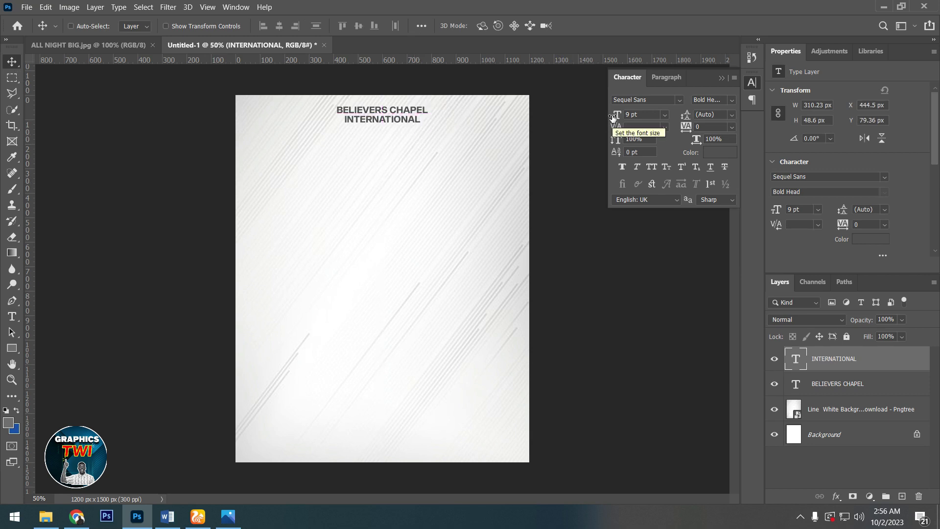
key("ctrl+a")
left_click(264, 25)
key("ctrl+d")
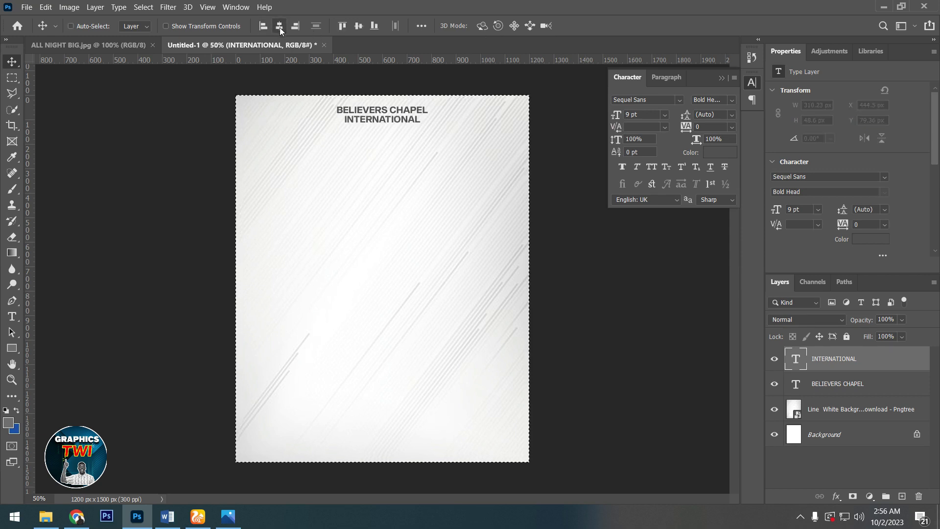
key("Down")
key("Down")
key("Down")
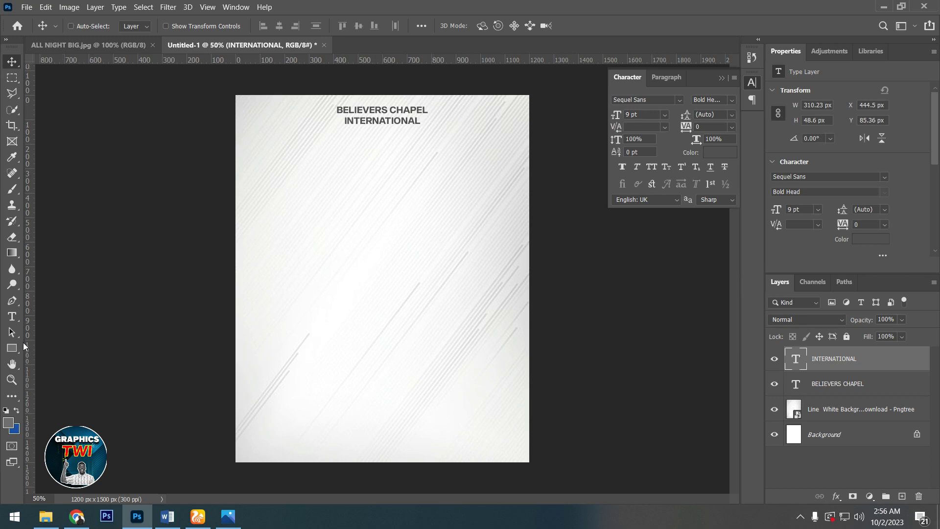
Type PRESENTS below the title in the abeatbyKai font.
left_click(13, 317)
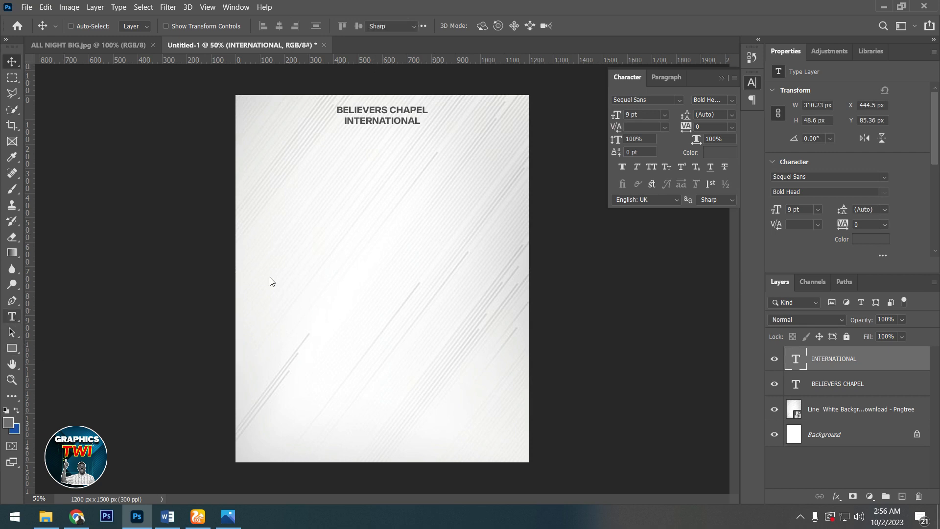
left_click(296, 240)
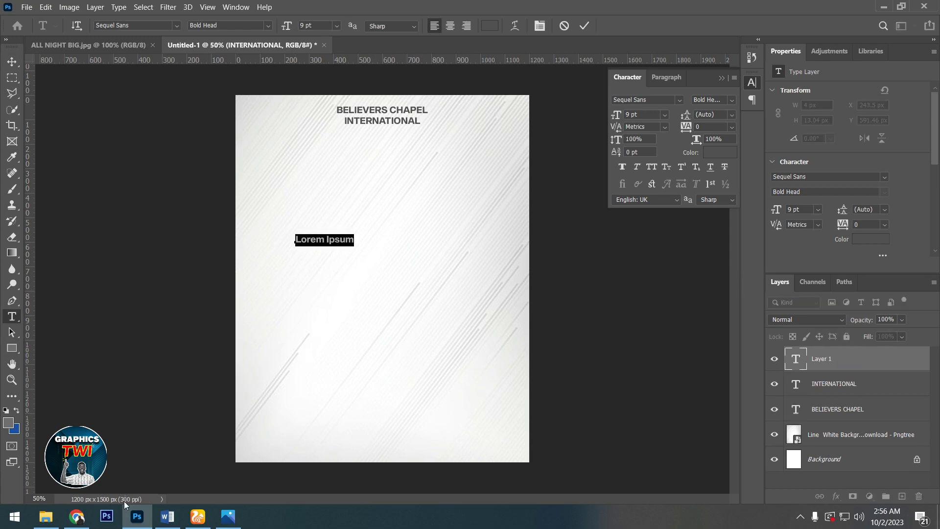
type("PRESENTS")
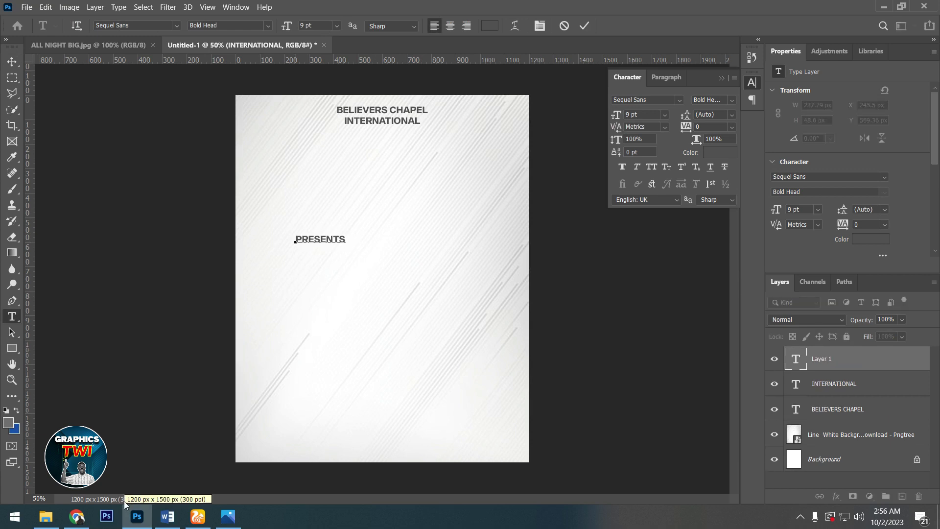
key("ctrl+a")
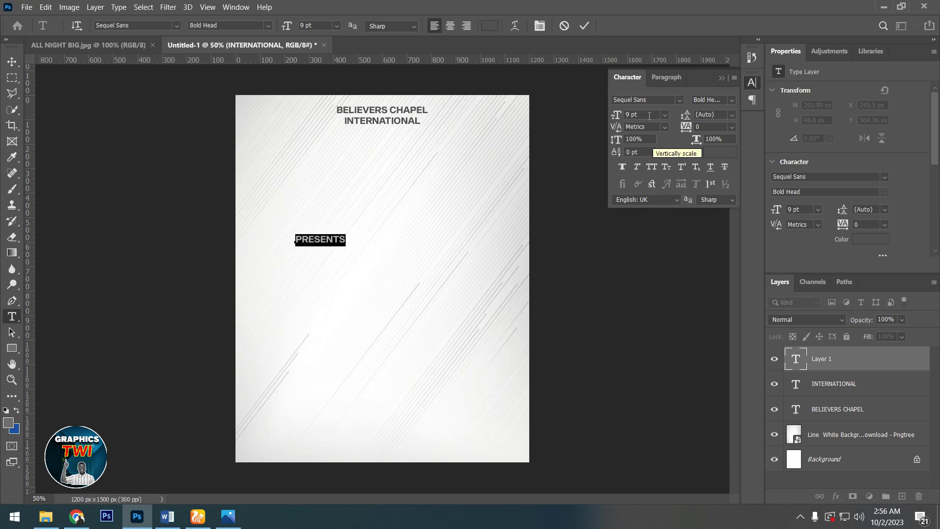
left_click(679, 100)
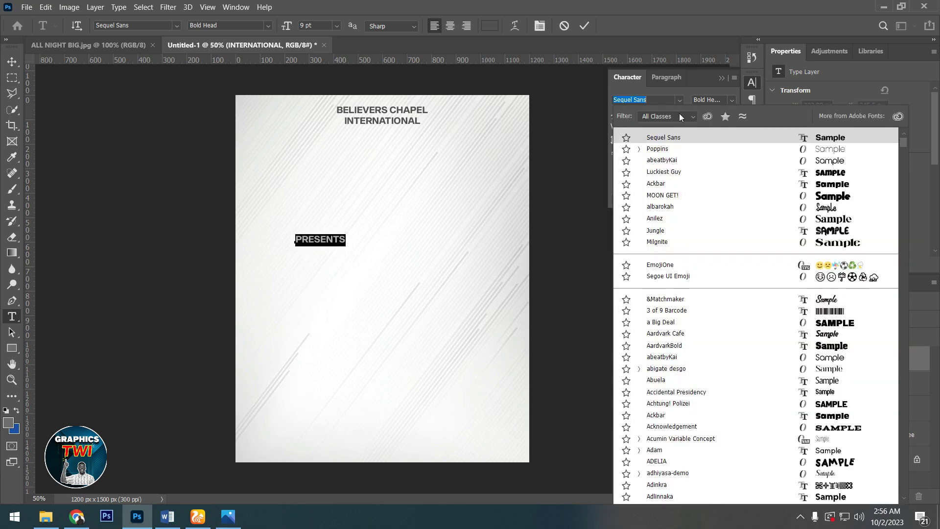
left_click(668, 161)
key("Return")
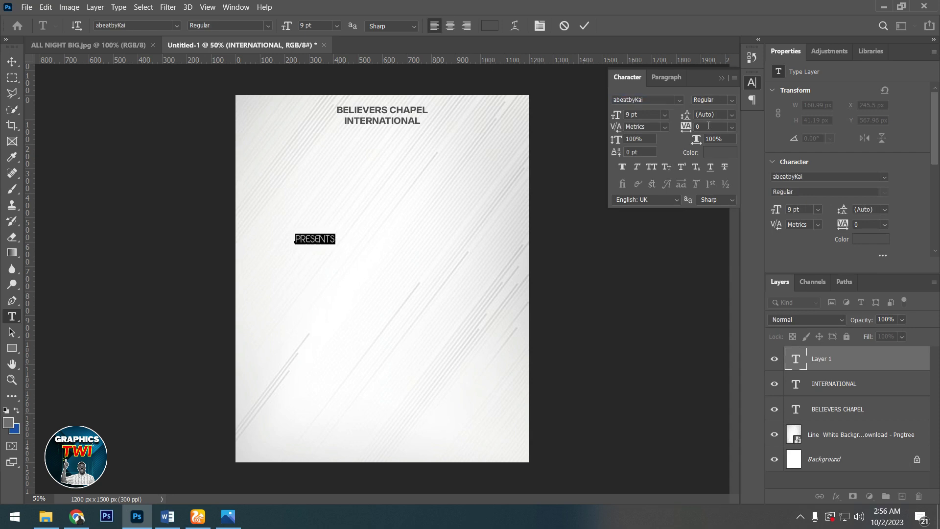
Make PRESENTS 6 pt with wide letter spacing (tracking 680).
type("100")
key("Return")
key("shift+Up")
key("shift+Up")
key("shift+Up")
key("Up")
key("Up")
key("Up")
key("Up")
key("Up")
key("Up")
left_click(654, 114)
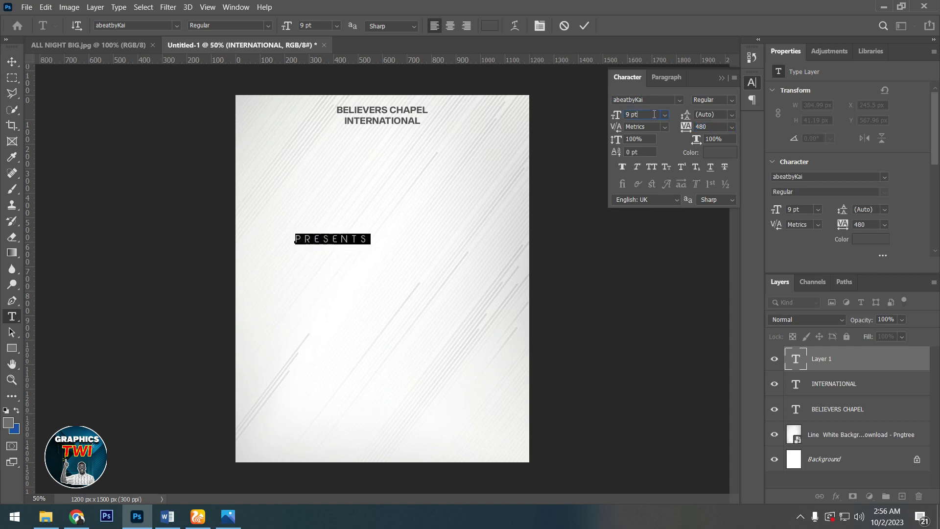
key("Down")
key("Down")
key("Down")
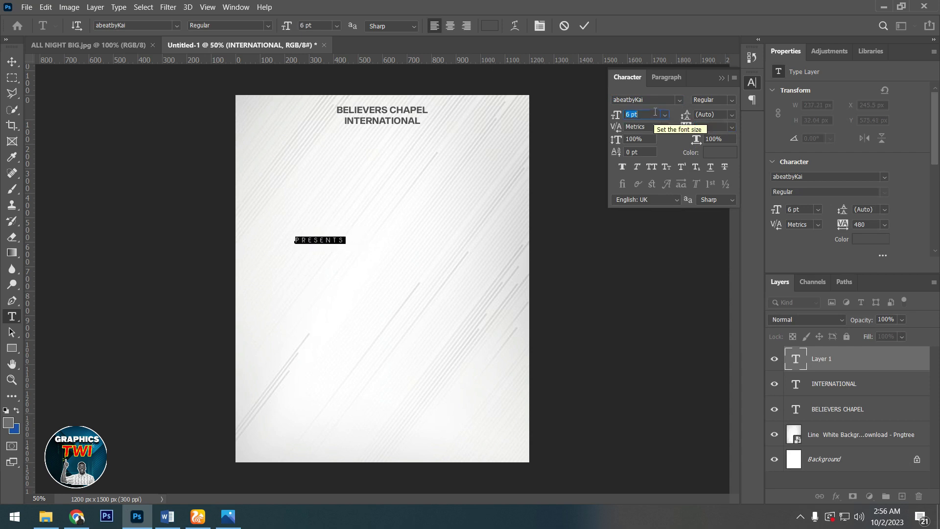
key("Up")
key("Up")
key("Up")
key("Up")
key("Up")
key("Up")
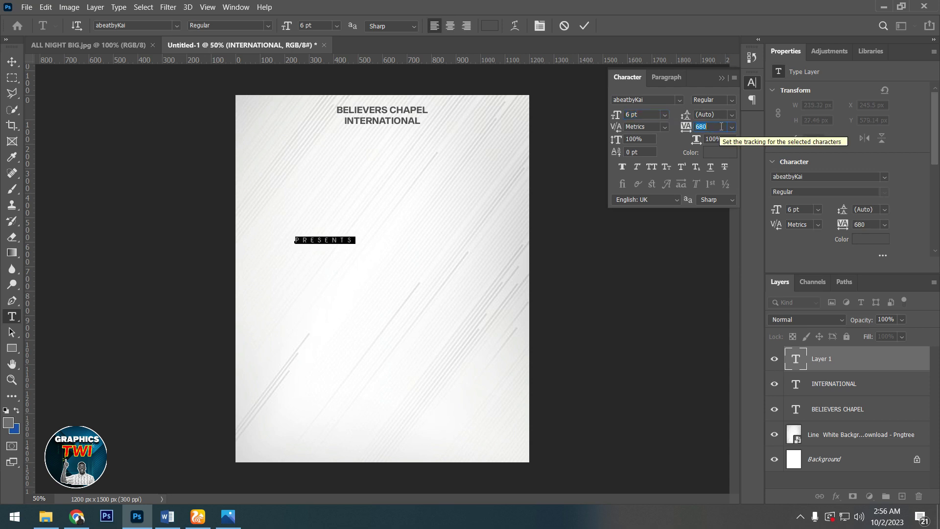
left_click(584, 25)
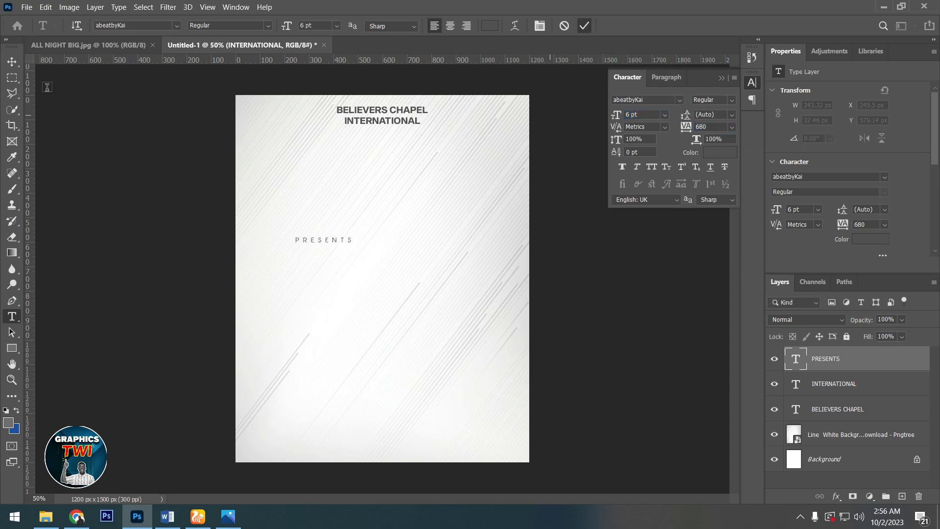
Move PRESENTS up under INTERNATIONAL and centre it horizontally on the canvas.
left_click(12, 63)
left_click_drag(360, 228, 407, 140)
key("ctrl")
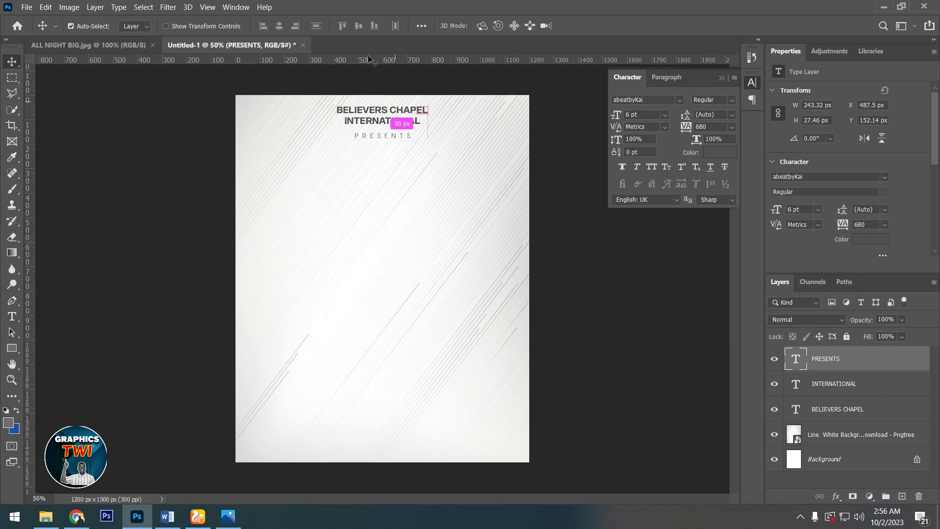
key("ctrl+a")
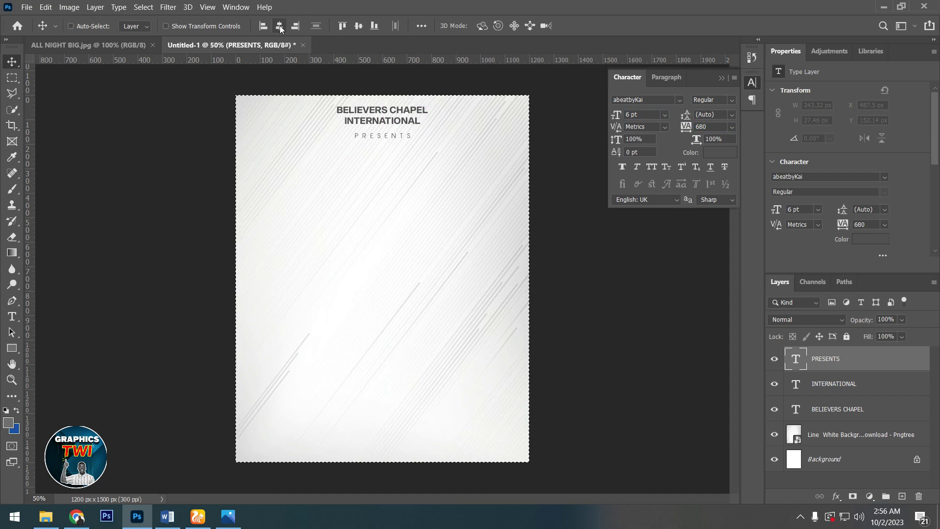
key("ctrl+d")
key("Up")
key("Up")
key("Up")
key("Up")
key("Up")
key("Up")
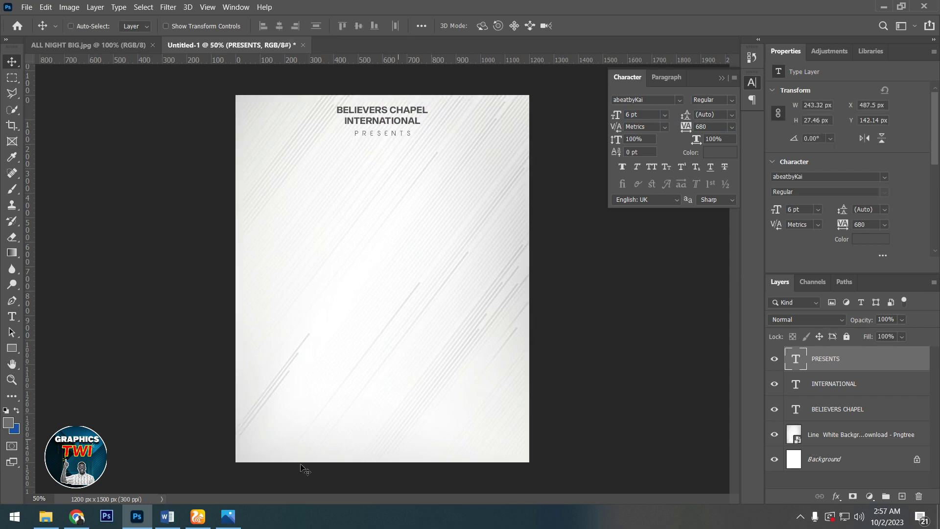
Select the black church logo image in the ALL NIGHT folder.
left_click(55, 522)
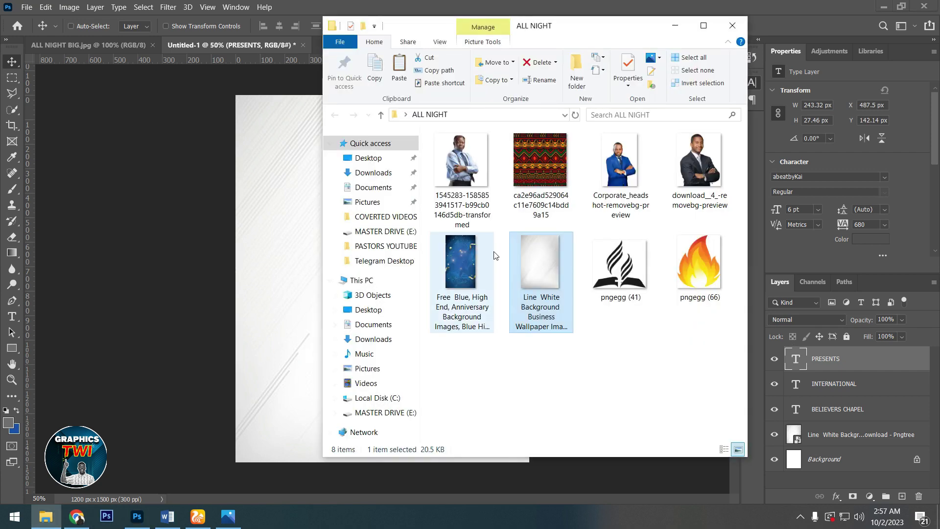
left_click(619, 266)
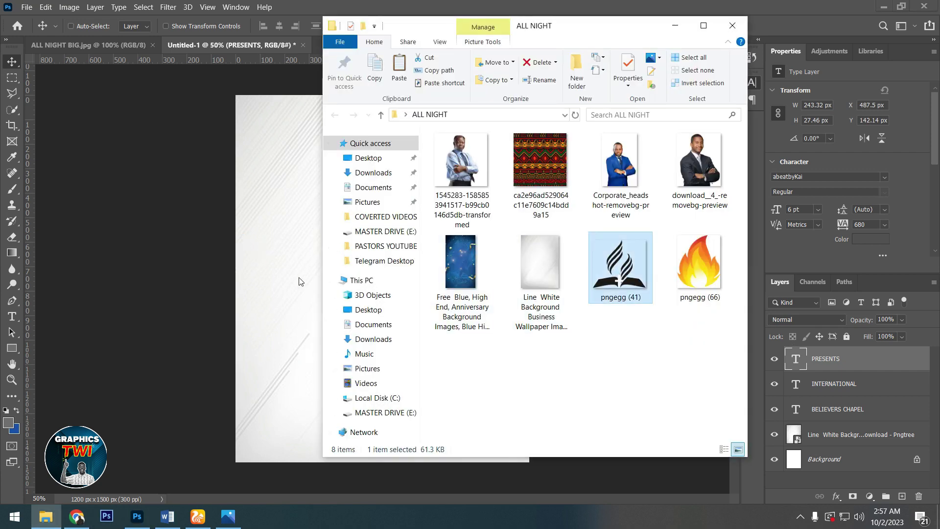
left_click(309, 298)
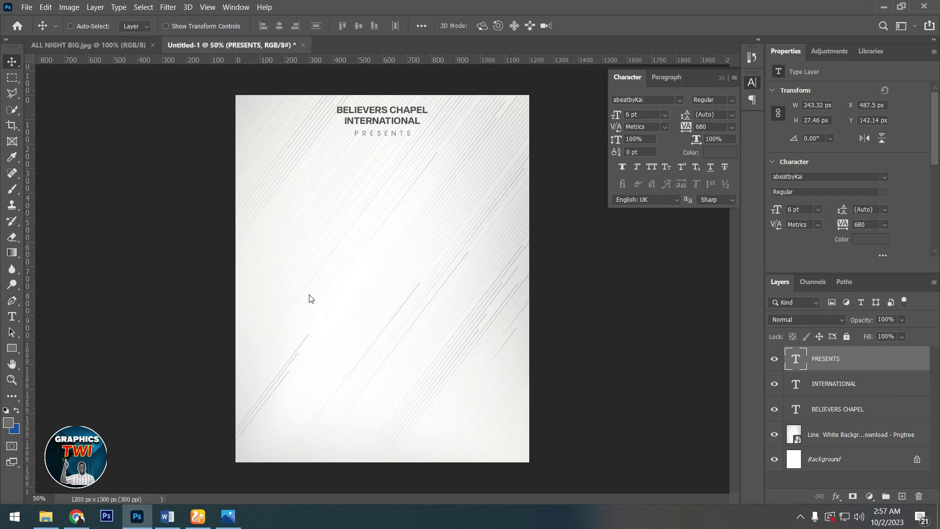
Shrink the placed church logo and position it left of the BELIEVERS CHAPEL INTERNATIONAL title.
left_click_drag(529, 410, 327, 120)
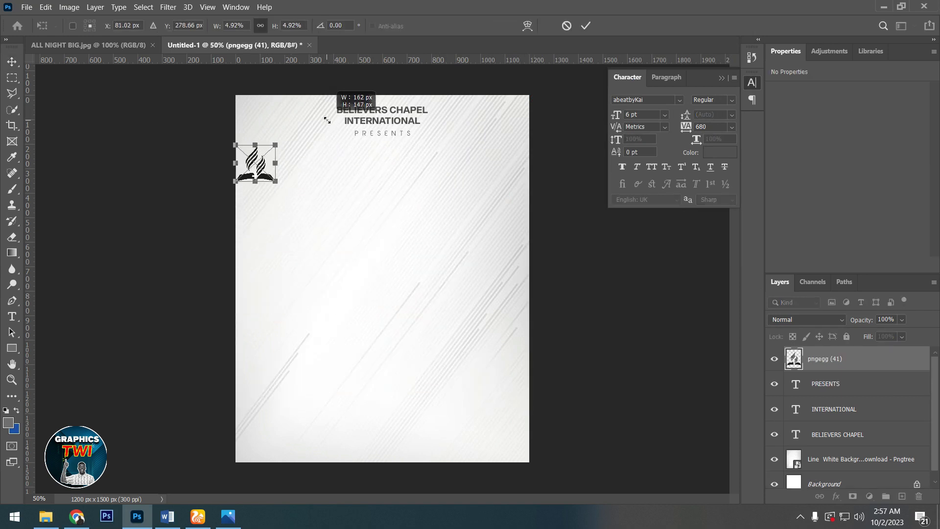
left_click_drag(267, 172, 340, 129)
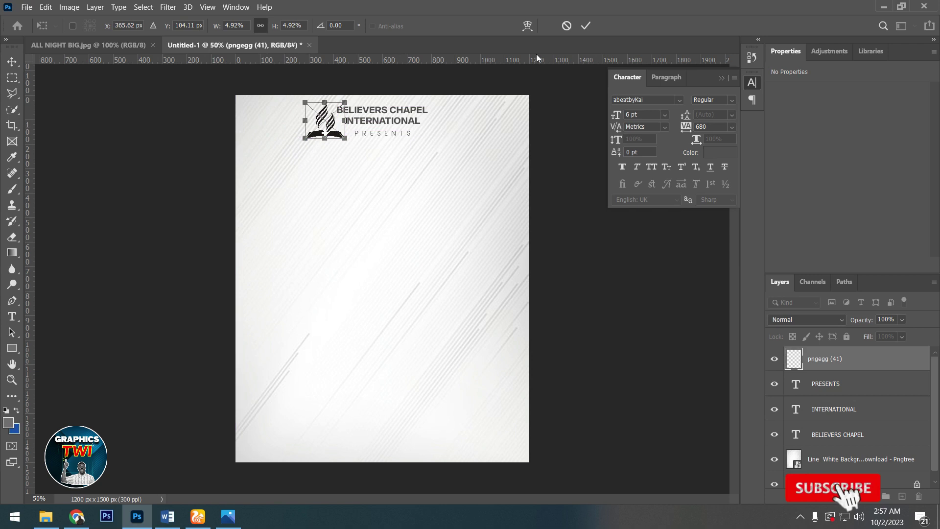
left_click(584, 26)
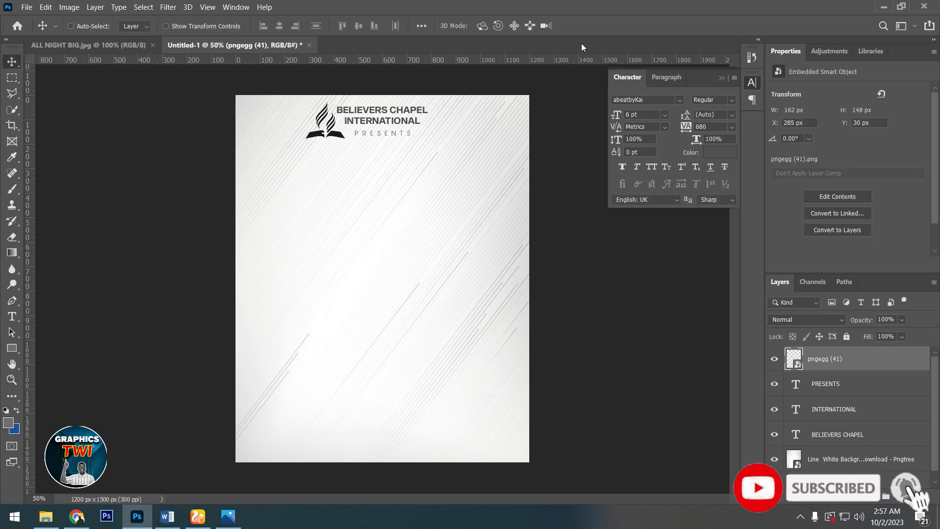
key("Right")
key("Right")
key("Right")
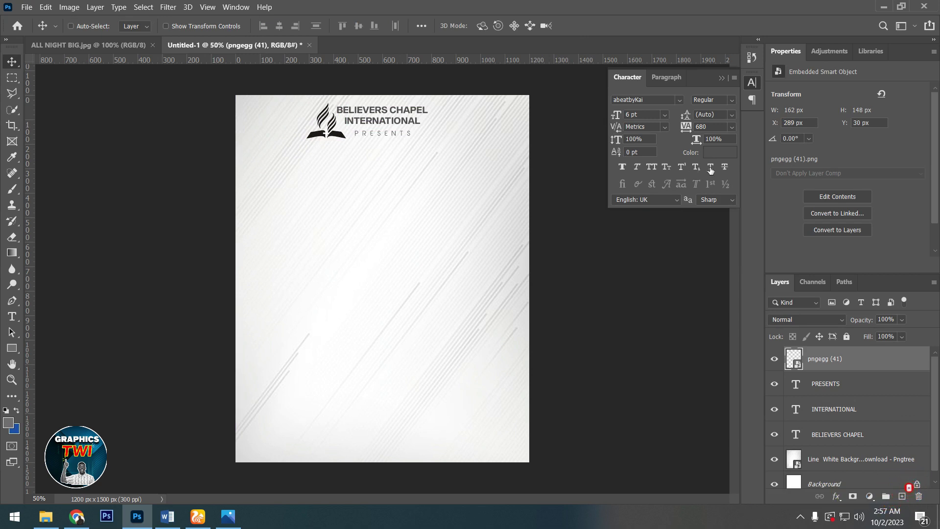
Give the logo layer a grey #5d5d5d Color Overlay effect.
double_click(793, 368)
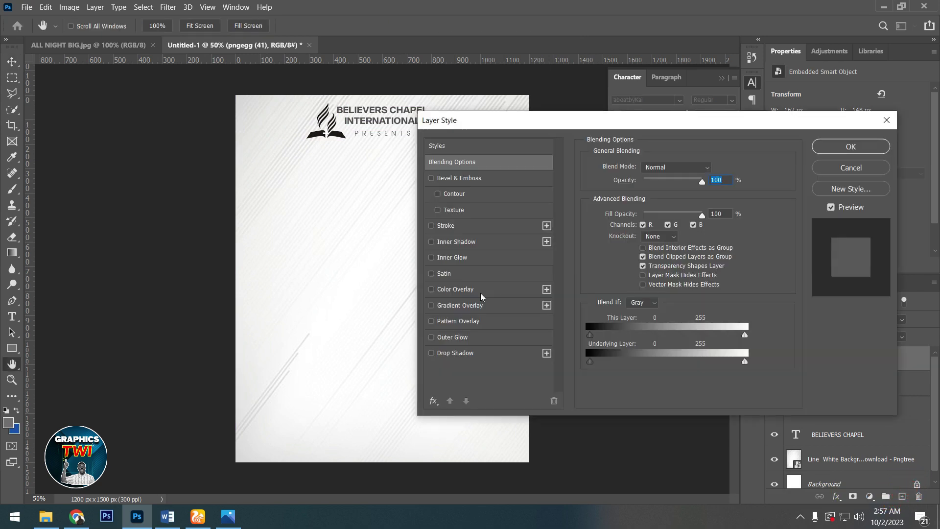
left_click(459, 289)
left_click(713, 169)
left_click(542, 390)
left_click(791, 288)
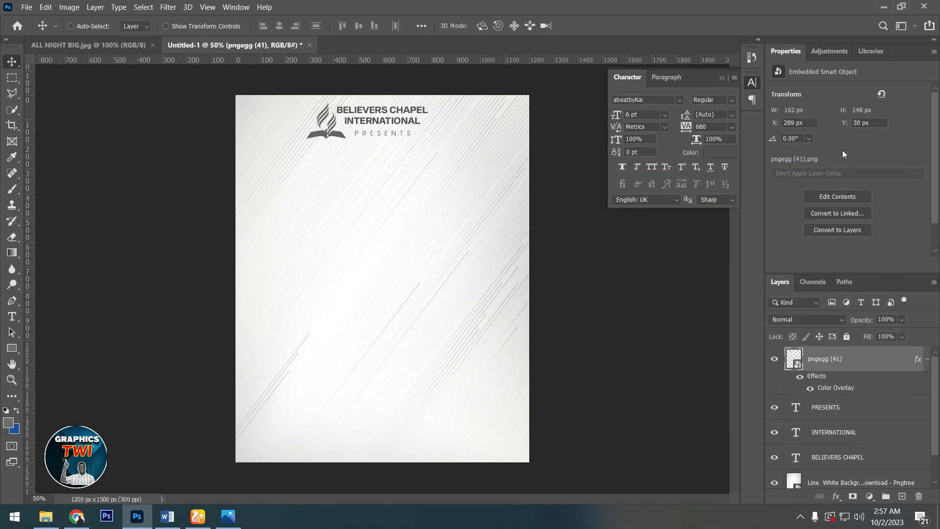
Nudge the logo slightly up to line up with the title.
key("Up")
key("Up")
key("Up")
key("Up")
key("Up")
key("Up")
key("Right")
key("Up")
key("Up")
key("Up")
key("Right")
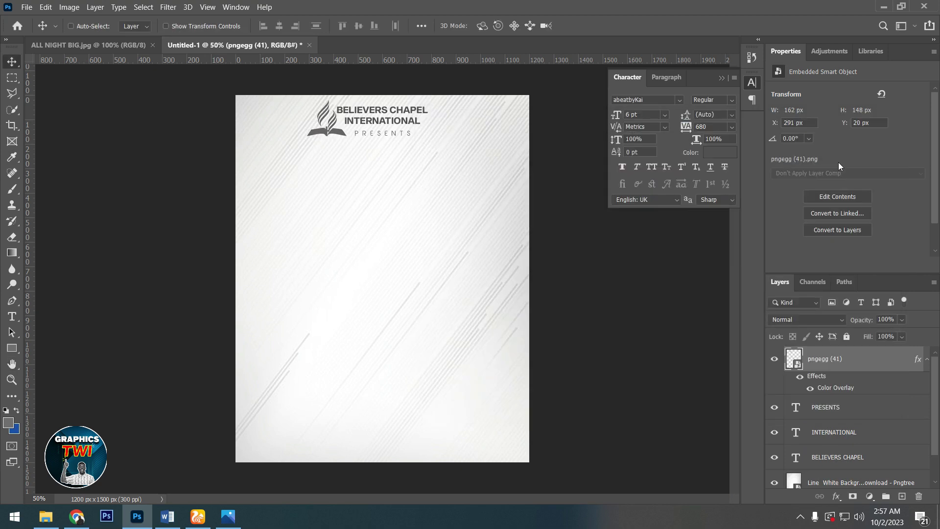
key("Down")
key("Down")
scroll(868, 457, "down", 2)
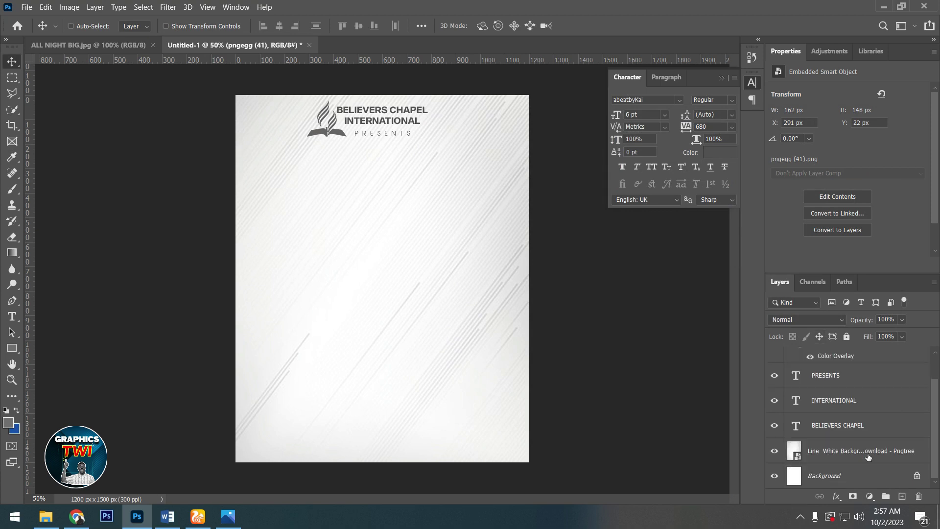
Group the logo and three title text layers into a group named LOGO.
left_click(838, 429, "shift")
scroll(839, 411, "up", 2)
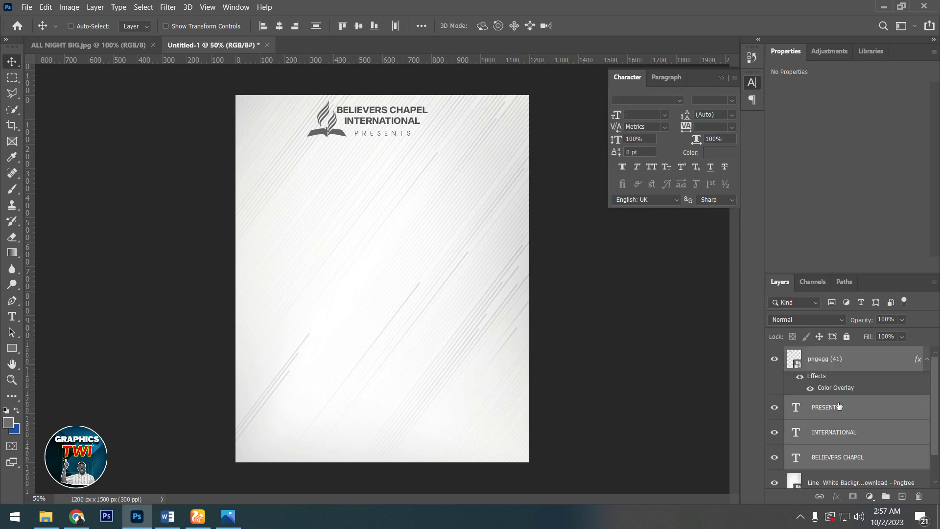
key("ctrl+g")
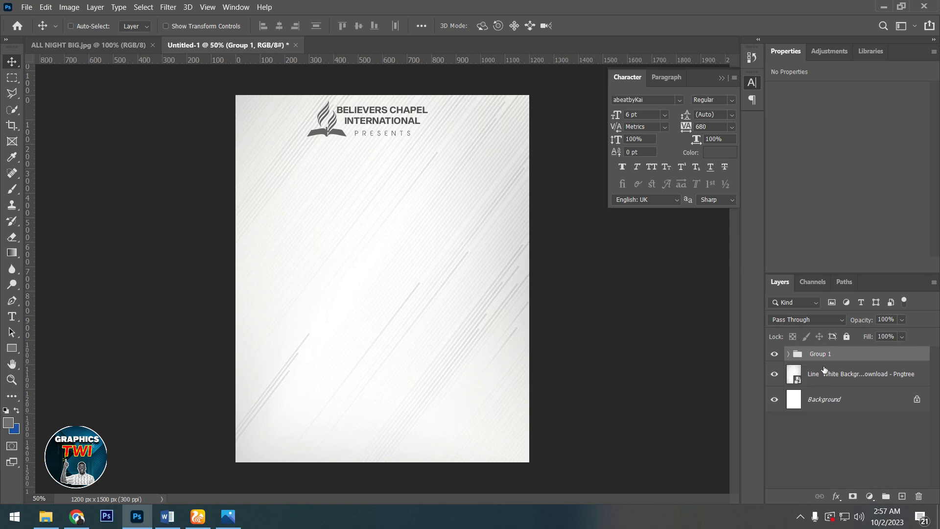
double_click(821, 354)
type("L")
type("OGO")
key("Return")
Put the line background layer into its own group named BG.
left_click(827, 379)
key("ctrl+g")
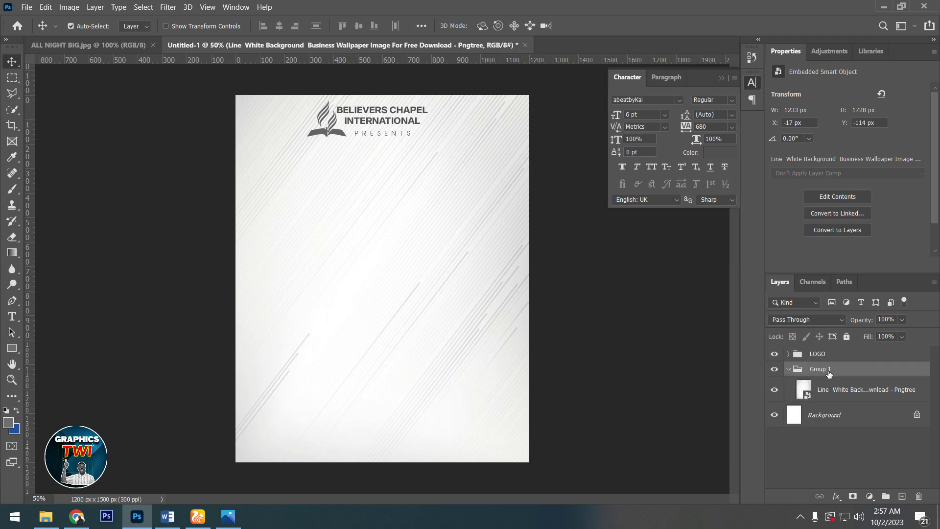
left_click(788, 369)
double_click(820, 369)
type("BG")
key("Return")
left_click(835, 357)
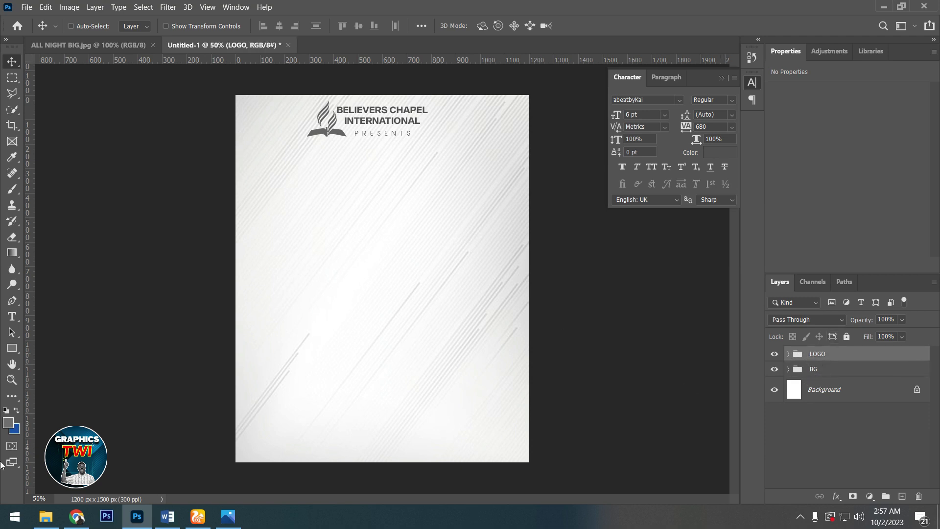
left_click(12, 316)
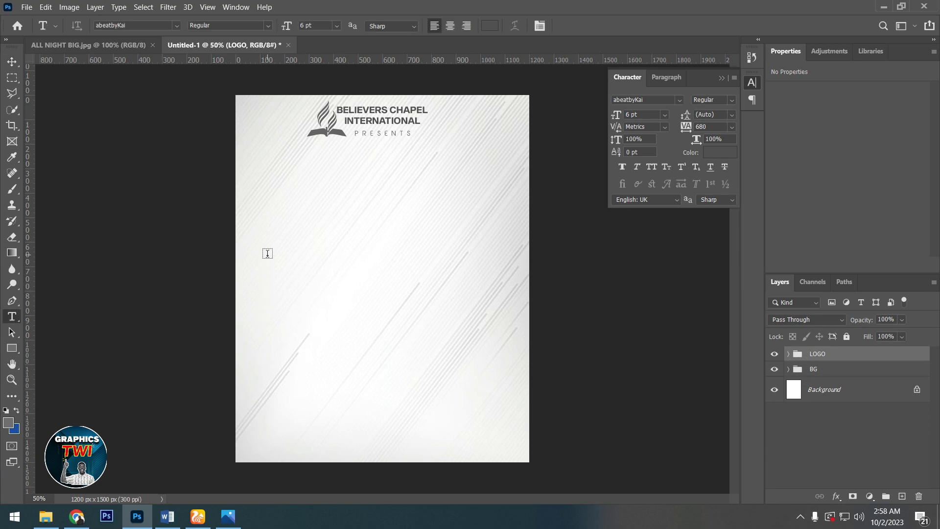
Type the All Night title in Sequel Sans Bold Head with tracking 0.
left_click(268, 253)
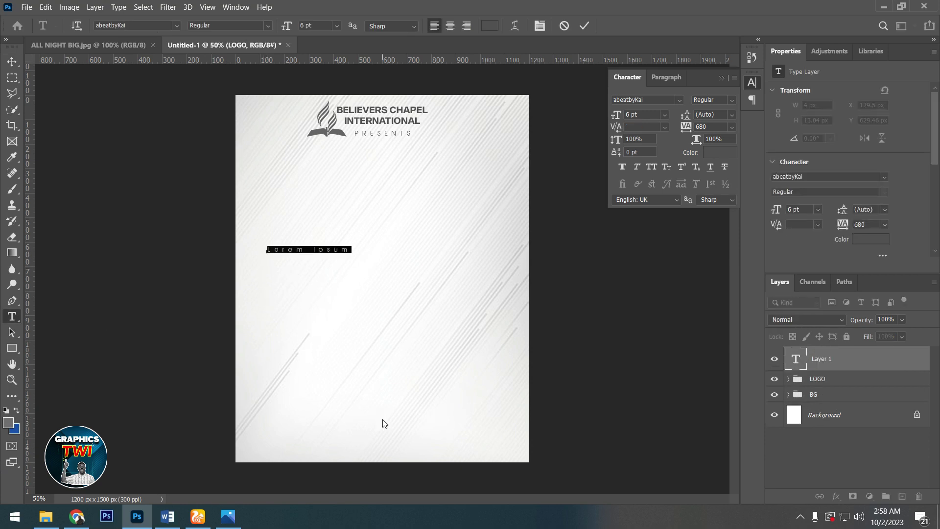
key("BackSpace")
type("All Night")
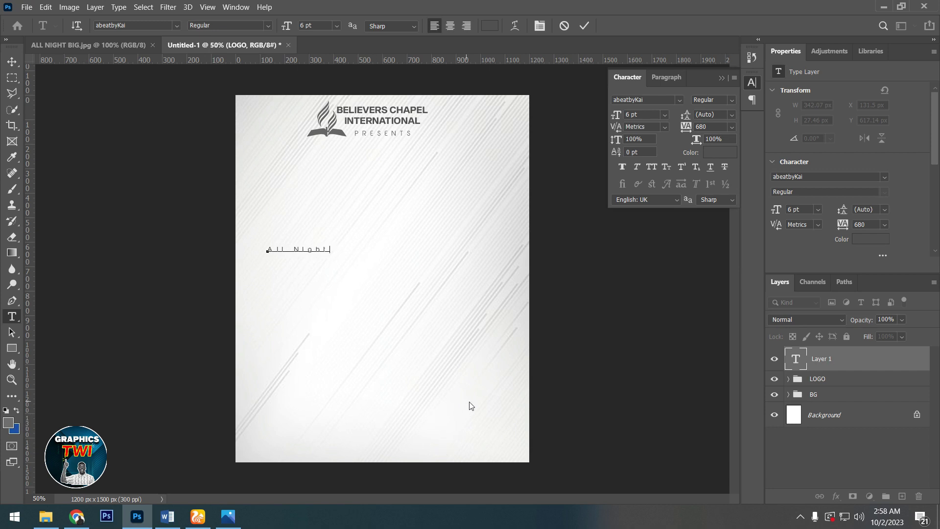
key("ctrl+a")
left_click(657, 100)
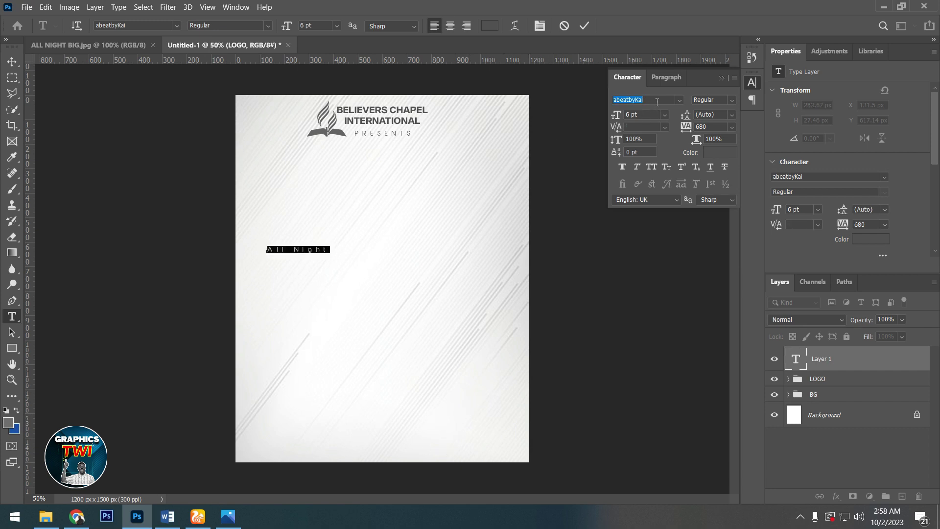
type("sSequel Sans")
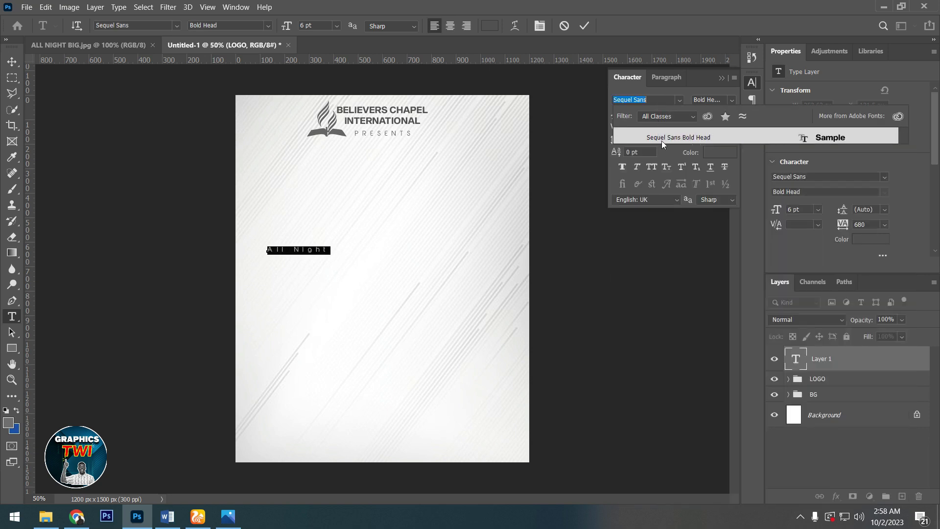
left_click(662, 140)
left_click(690, 126)
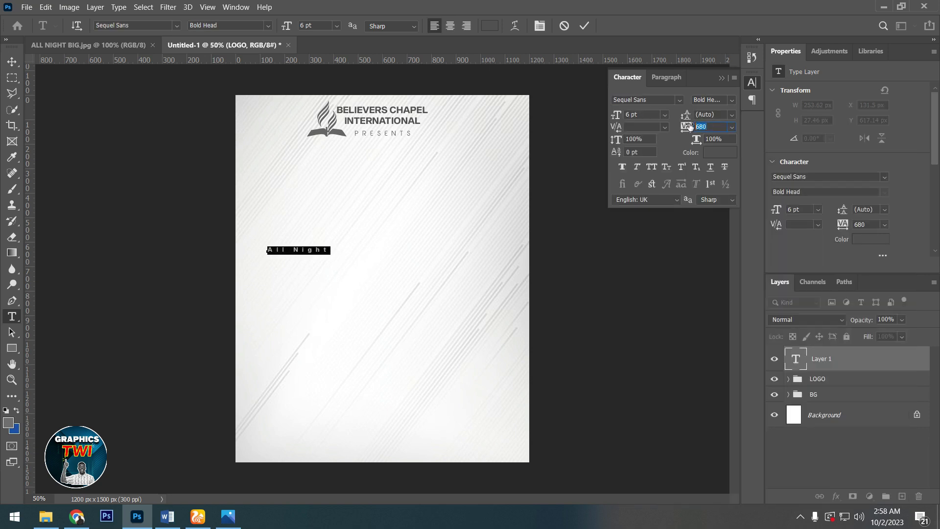
type("0")
key("Return")
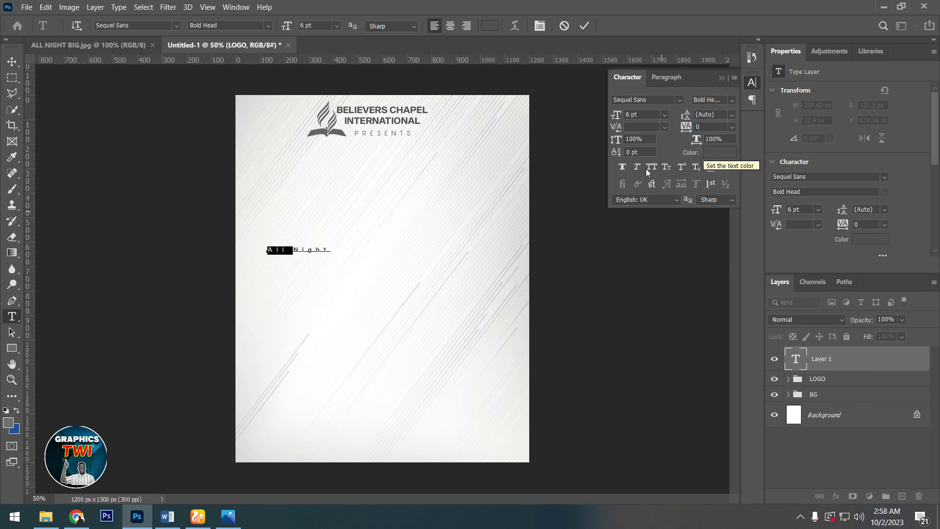
Enlarge All Night to 46 pt with 250% vertical scale.
left_click(645, 115)
key("Up")
key("Up")
key("Up")
key("Up")
key("Up")
key("Up")
key("Up")
key("Up")
key("Up")
key("Up")
key("Up")
key("Up")
key("Up")
key("Up")
key("Up")
key("Up")
key("Up")
key("Up")
key("Up")
key("Up")
key("Up")
key("Up")
key("Up")
key("Up")
key("Up")
key("Up")
key("Up")
key("Up")
key("Up")
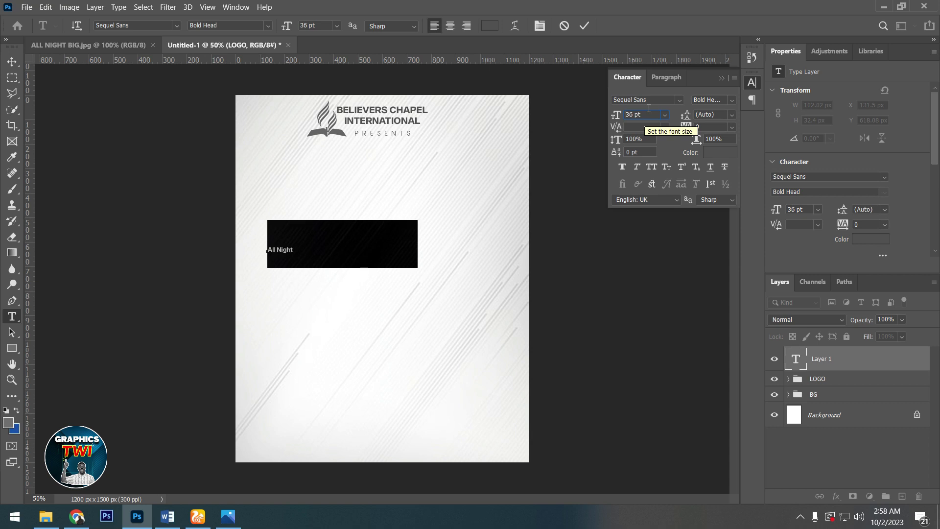
key("Up")
key("Up")
key("Up")
key("Up")
key("Up")
key("Up")
key("Up")
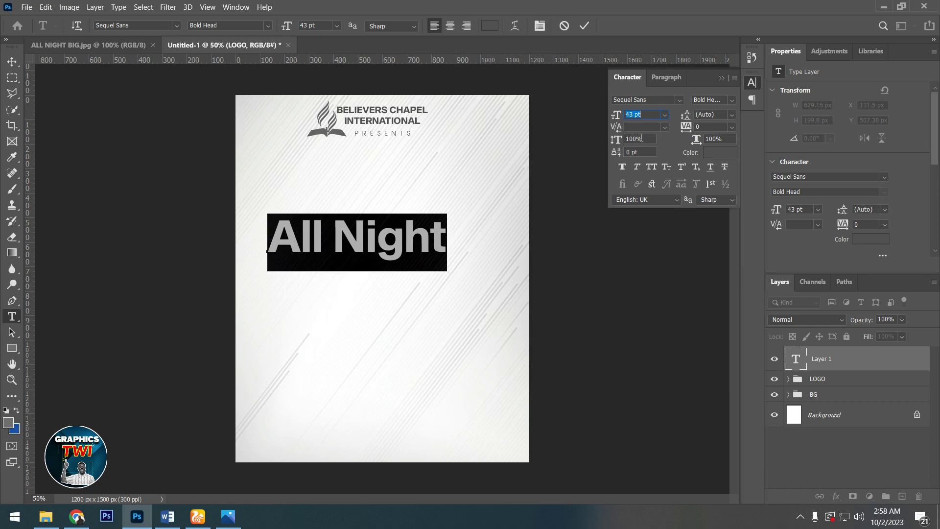
left_click(625, 142)
type("250")
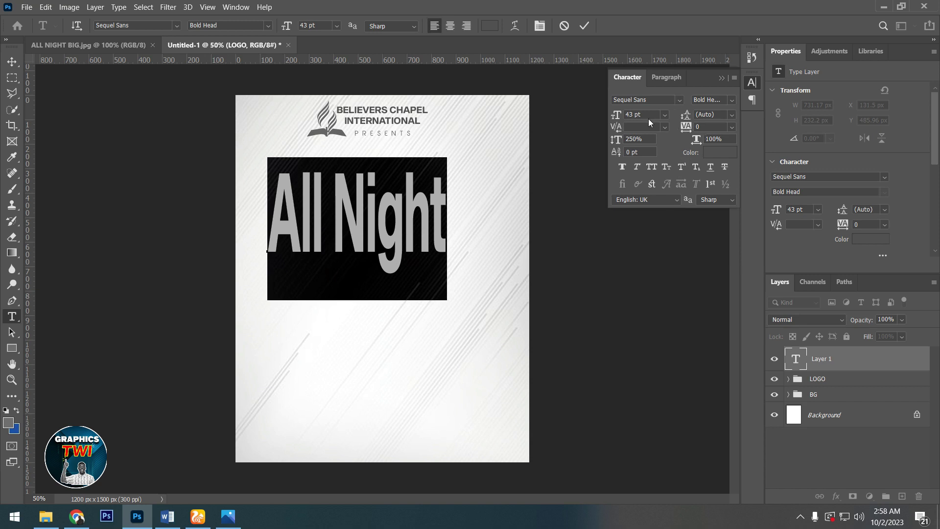
key("Up")
key("Up")
key("Up")
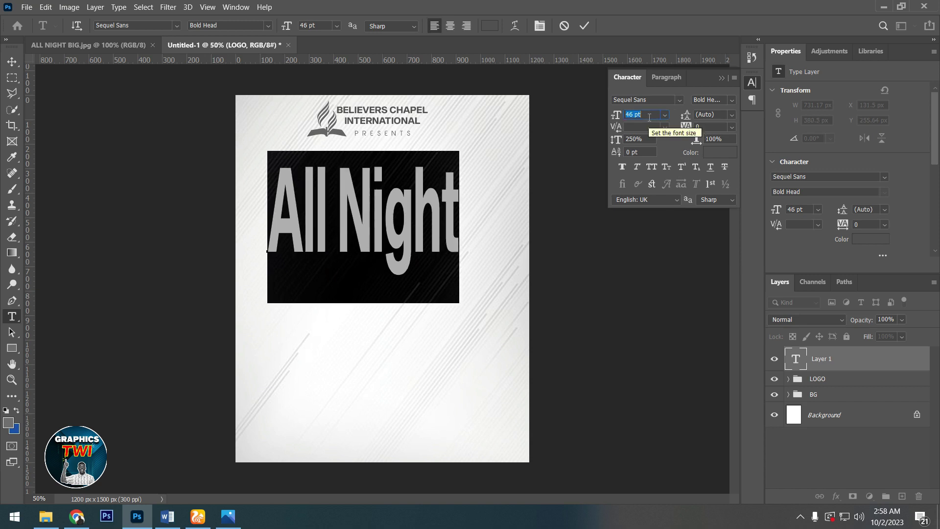
left_click(585, 25)
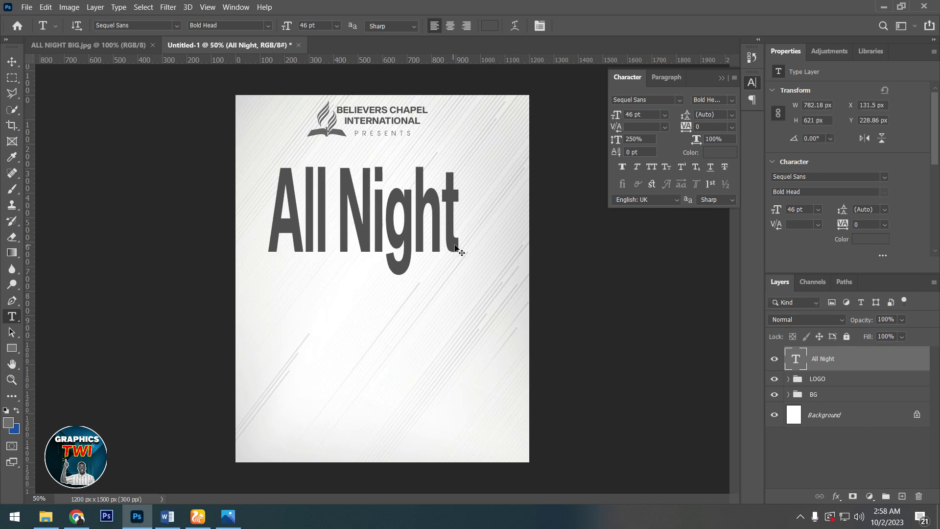
Stretch the All Night title to about 120% width.
key("ctrl+t")
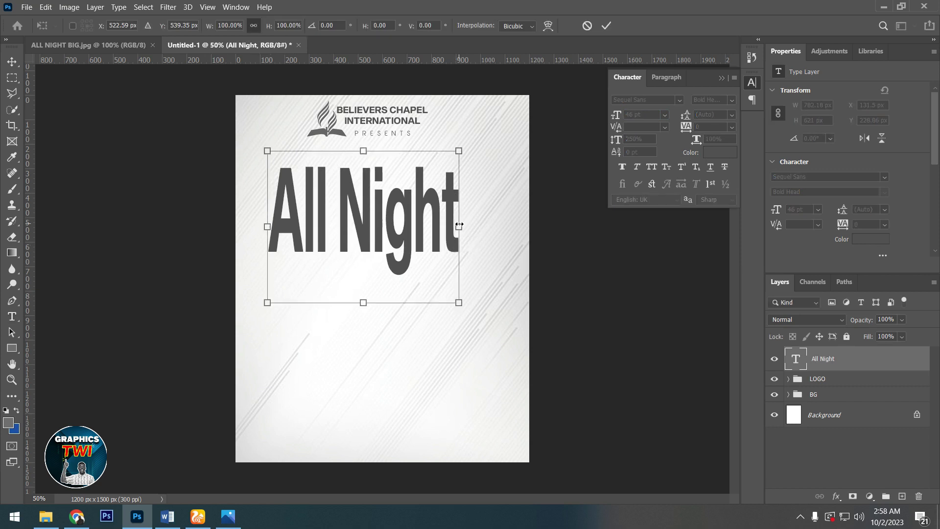
left_click_drag(460, 224, 497, 224)
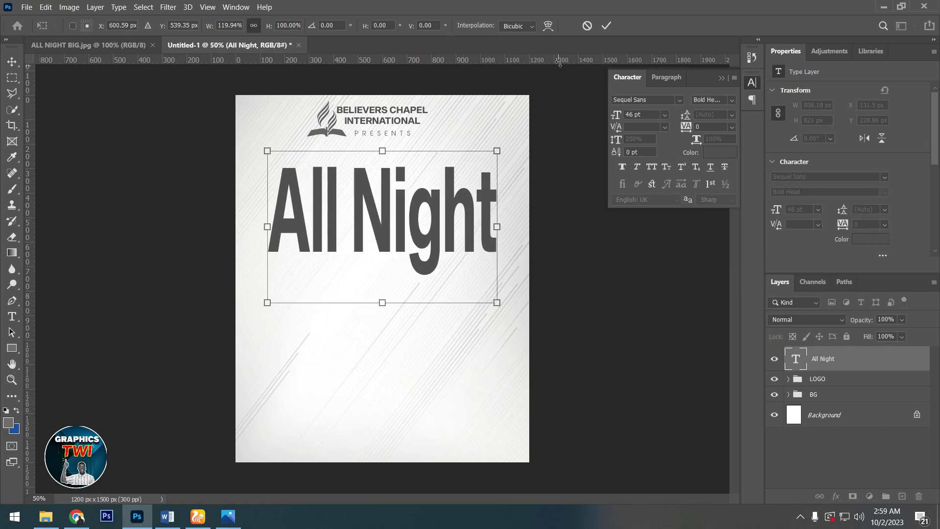
left_click(606, 26)
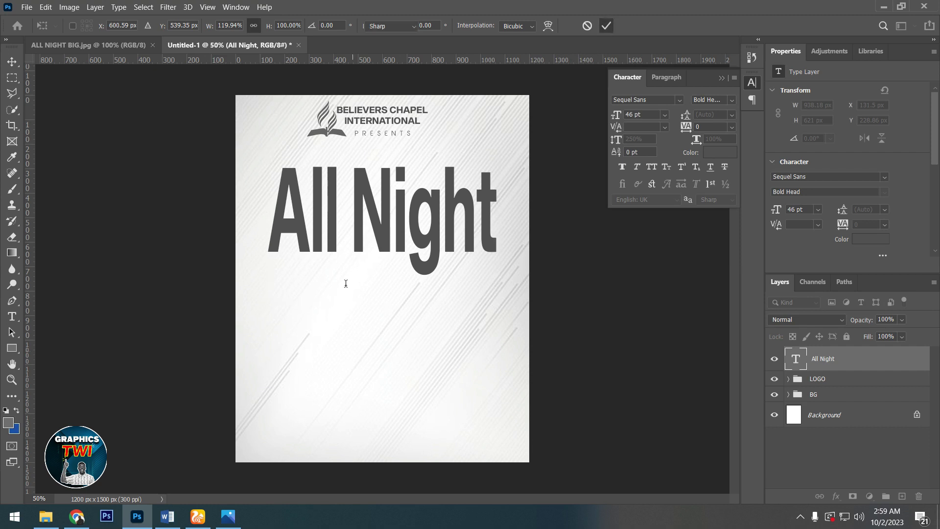
Centre the All Night title horizontally on the canvas and nudge it up.
left_click(12, 61)
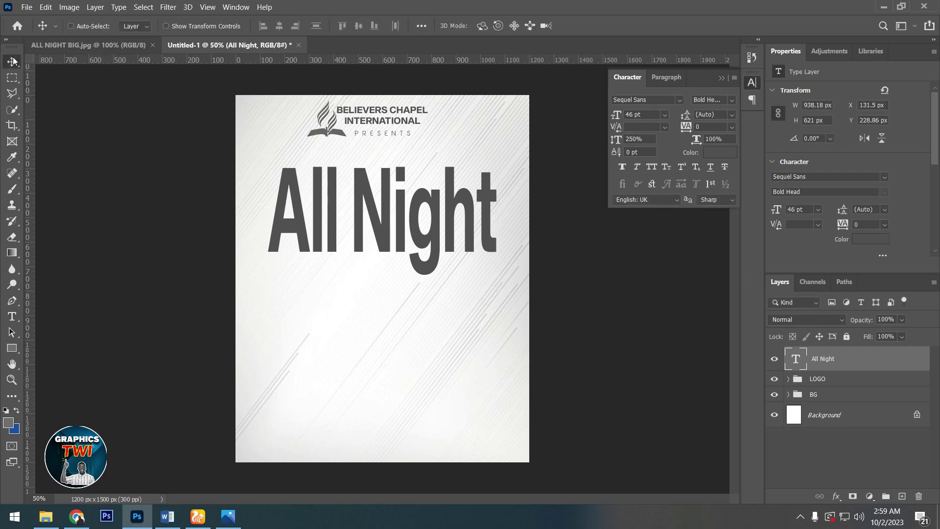
key("Up")
key("Up")
key("Up")
key("Up")
key("Up")
key("Up")
key("Up")
key("Up")
key("Up")
key("Up")
key("Up")
key("Up")
key("Up")
key("Up")
key("Up")
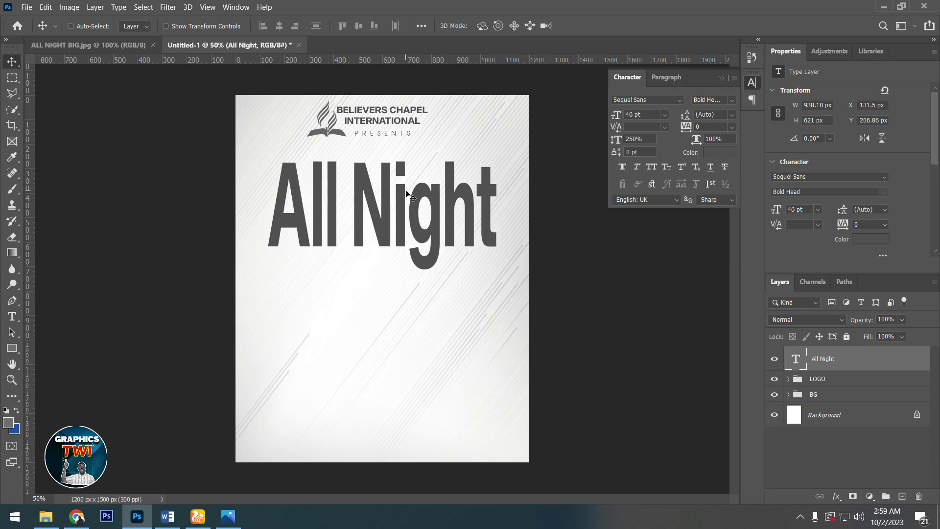
key("ctrl+a")
left_click(279, 27)
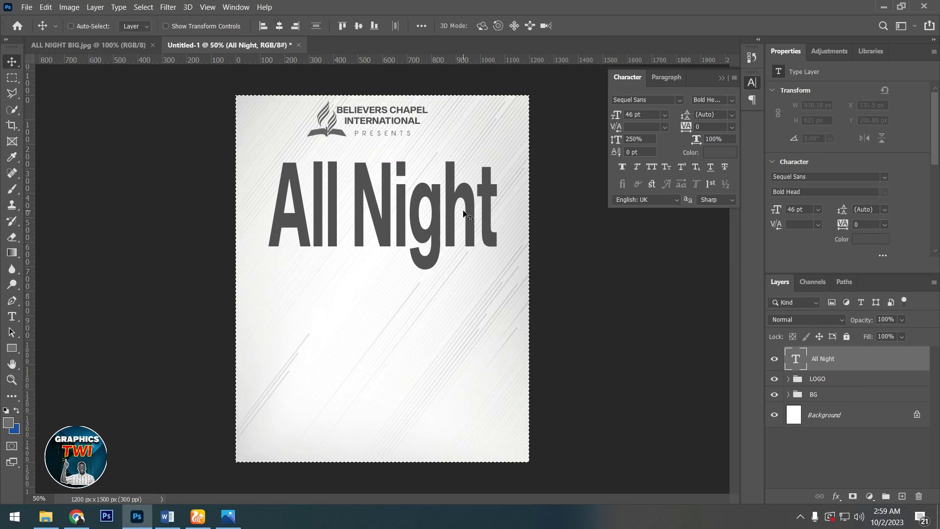
key("ctrl+d")
left_click_drag(445, 198, 446, 198)
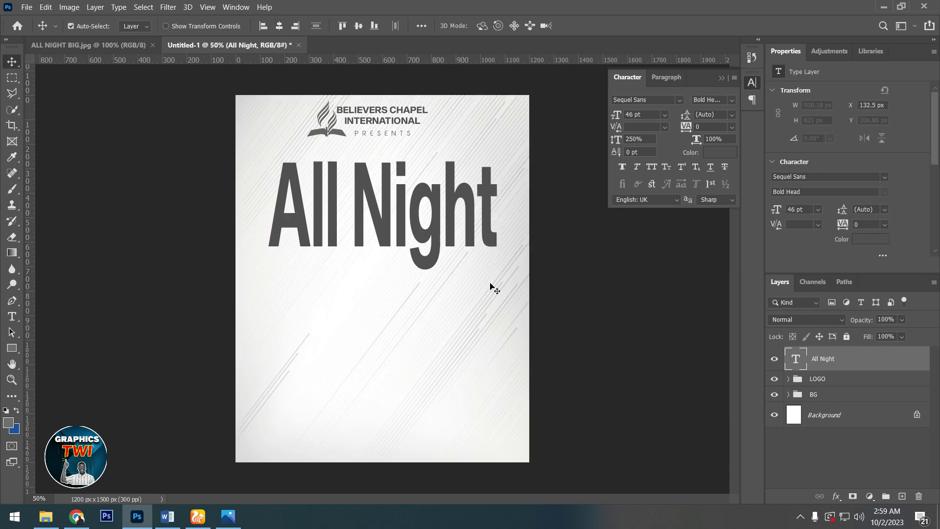
key("Up")
key("Up")
key("Up")
key("Up")
key("Up")
key("Up")
key("Up")
key("Up")
key("Up")
key("Up")
key("Up")
key("Up")
key("Up")
key("Up")
key("Up")
key("Up")
key("Up")
key("Up")
key("Up")
key("Up")
key("Up")
key("Up")
key("Up")
key("Up")
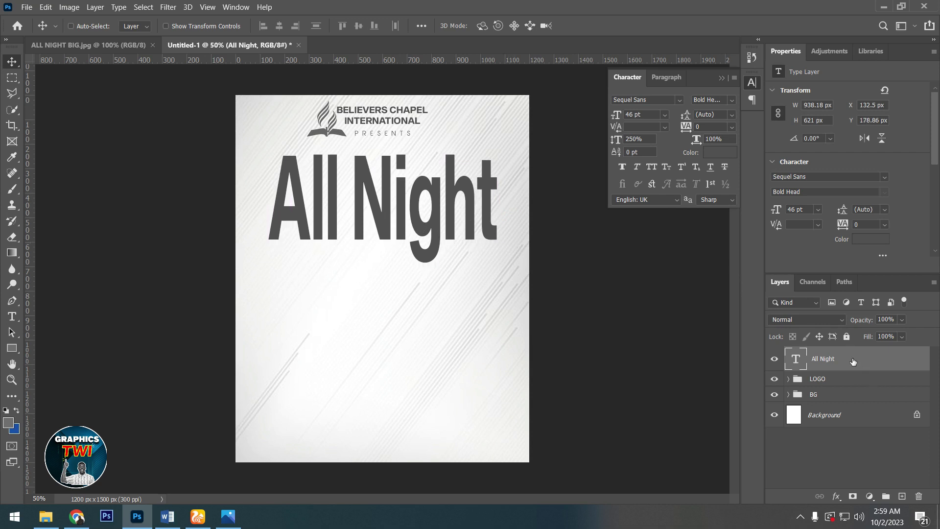
Convert the All Night title layer to a smart object, then rasterize it.
right_click(853, 361)
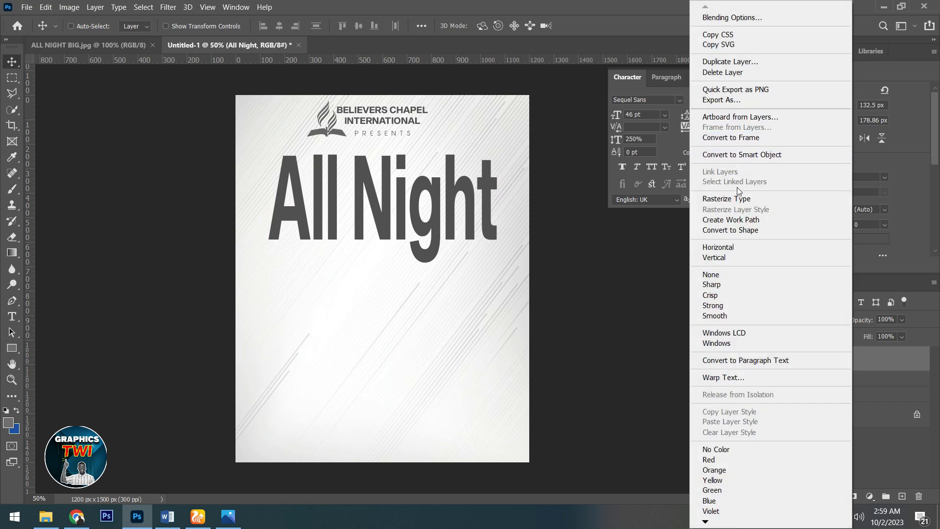
left_click(742, 155)
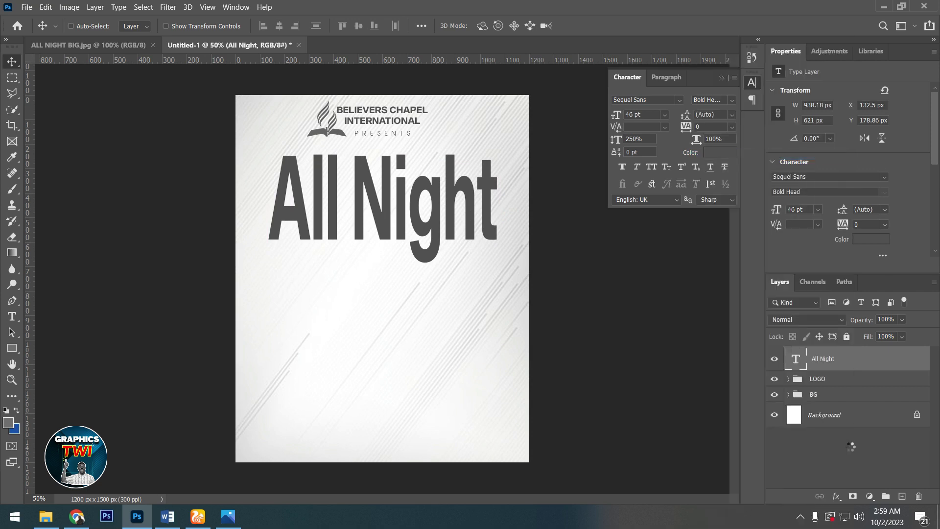
right_click(835, 364)
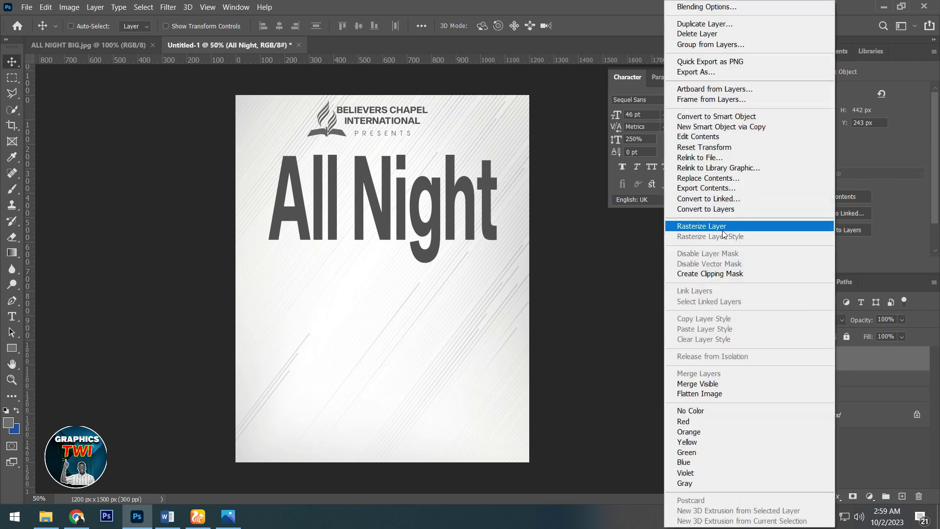
left_click(721, 229)
Delete the dot above the i in All Night.
left_click(12, 77)
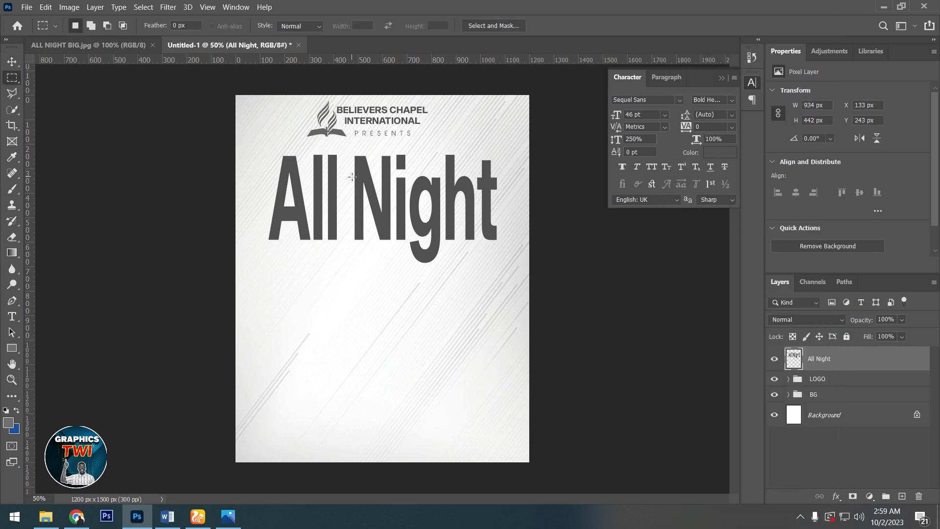
left_click_drag(395, 150, 408, 174)
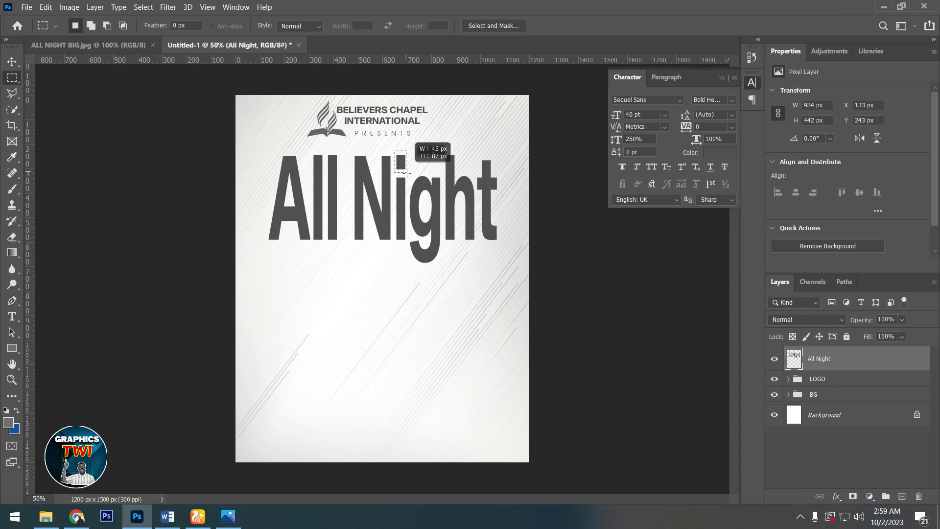
key("Delete")
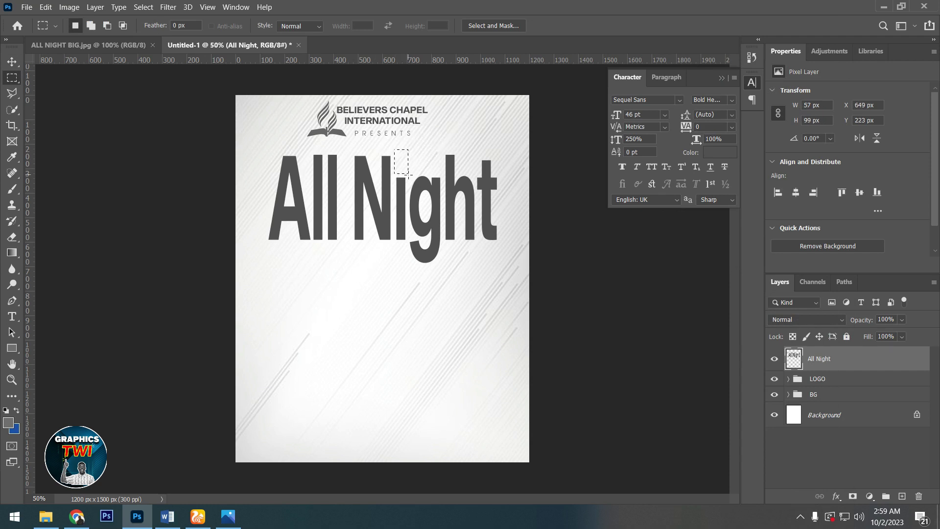
key("ctrl+d")
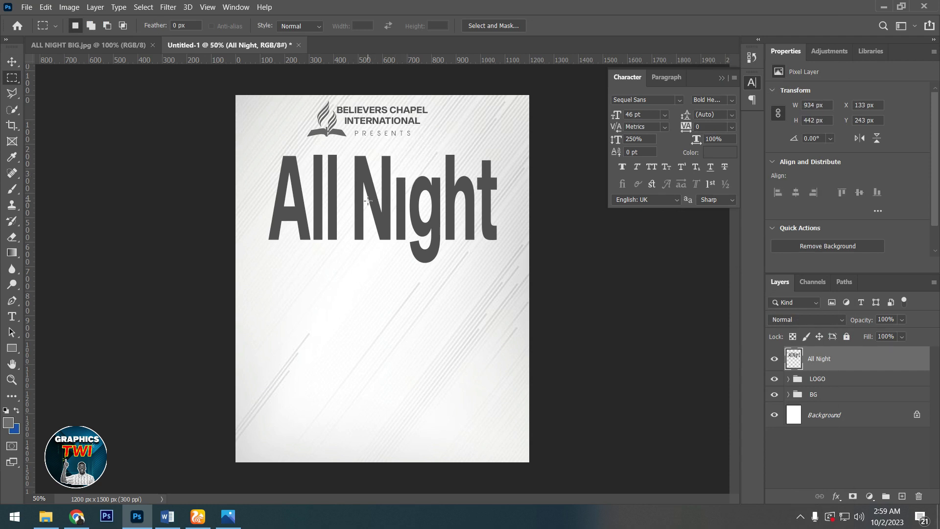
Place the fire image pngegg (66) and shrink it into a small flame over the i.
left_click(45, 516)
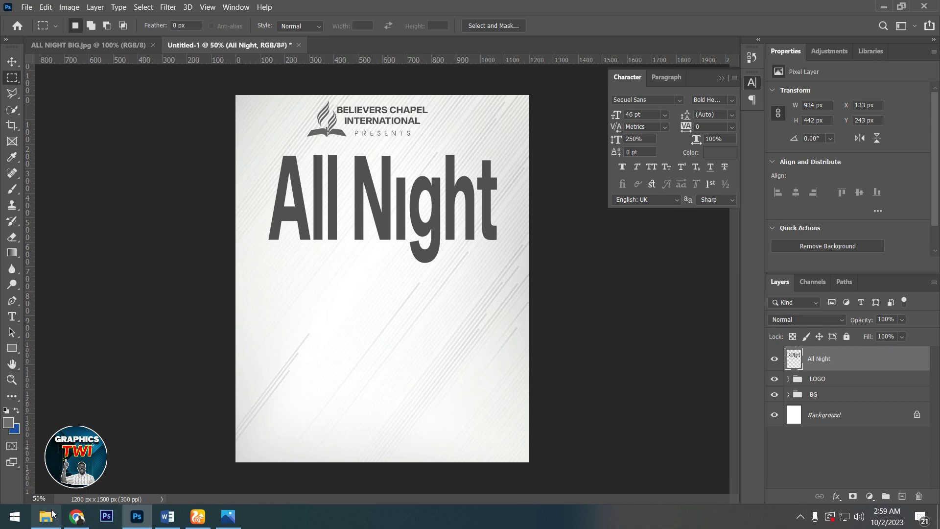
left_click(692, 287)
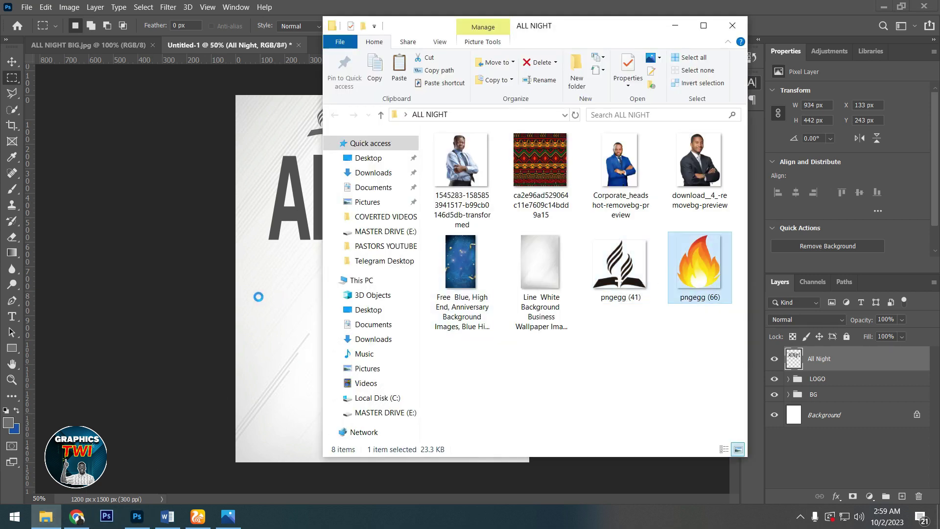
left_click(269, 296)
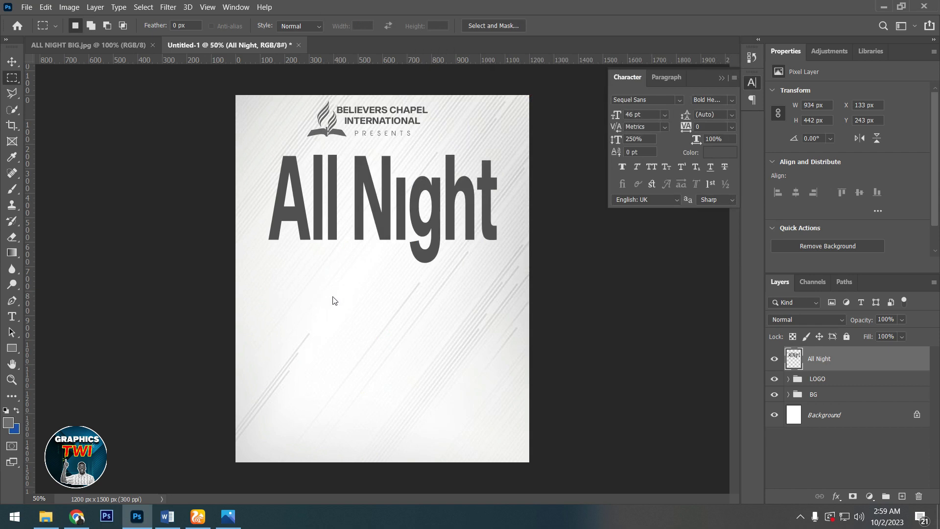
key("ctrl+v")
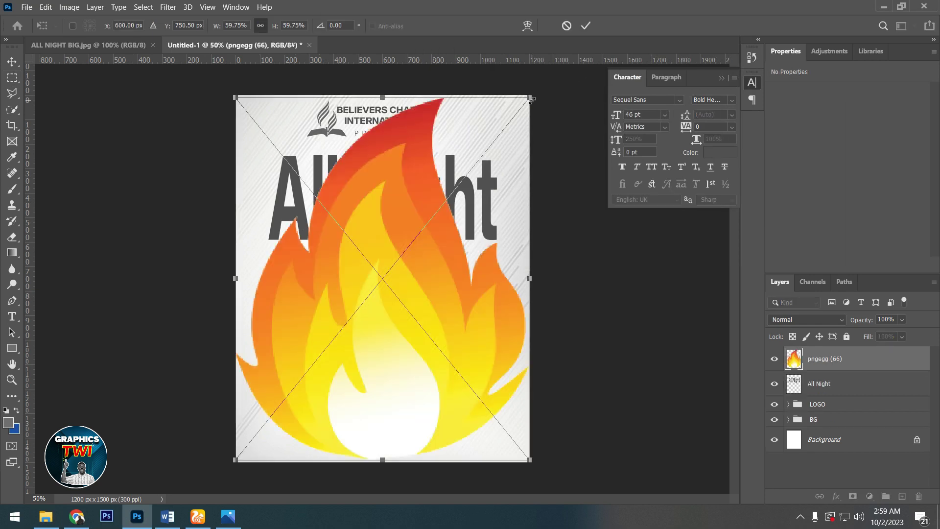
mouse_move(531, 100)
left_mouse_down()
mouse_move(412, 266)
mouse_move(401, 266)
mouse_move(410, 151)
left_mouse_up()
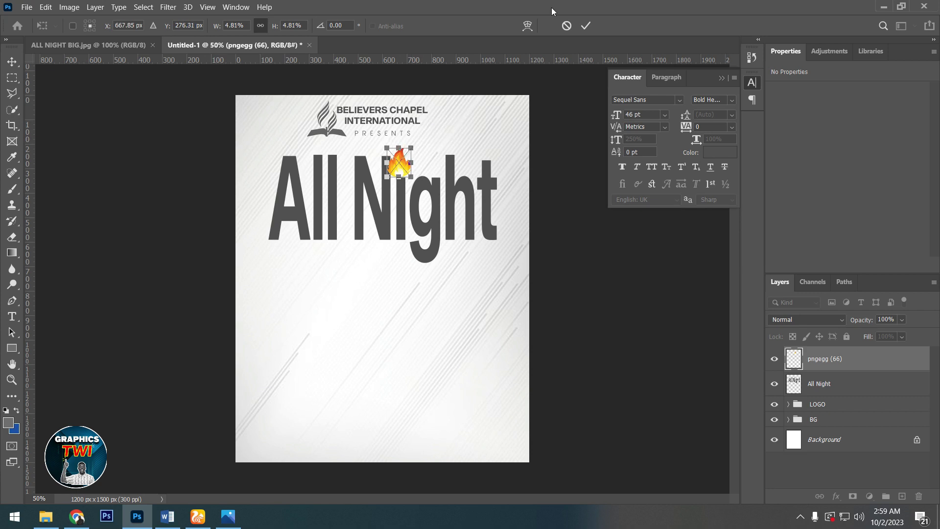
left_click(585, 26)
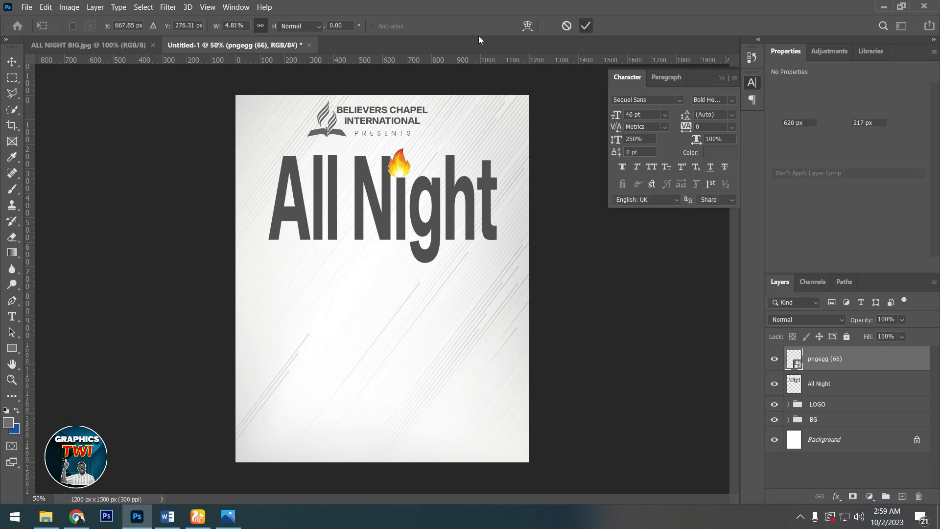
Nudge the flame slightly down and to the right.
left_click(9, 64)
key("Down")
key("Down")
key("Down")
key("Right")
key("Right")
key("Right")
key("Down")
key("Down")
key("Down")
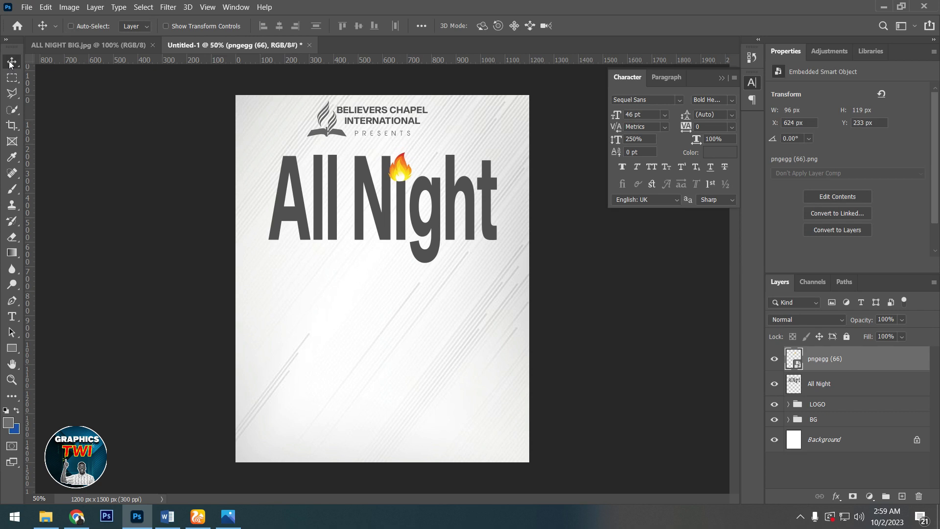
key("Right")
key("Right")
key("ctrl")
Group the flame and All Night title layers as 'ALL NIGHT'.
left_click(825, 385, "ctrl")
key("ctrl+g")
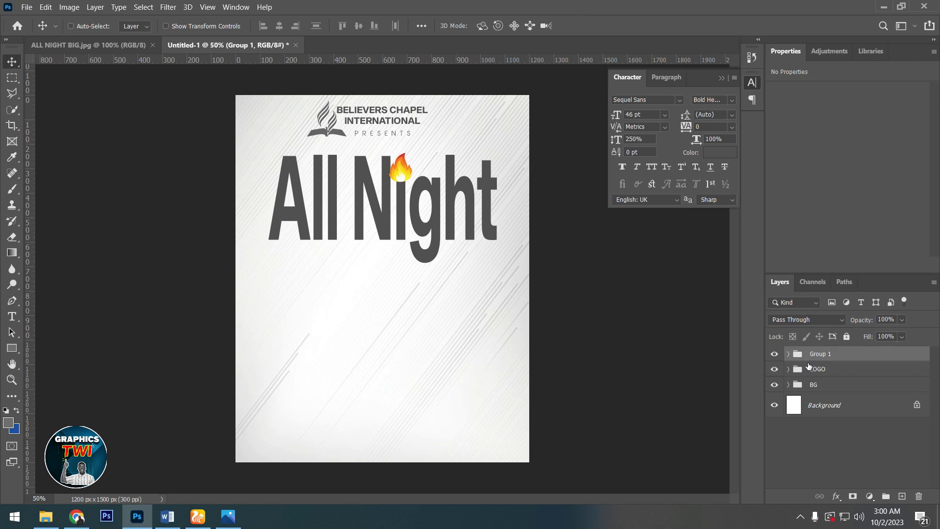
double_click(817, 354)
type("ALL NIGHT")
key("Return")
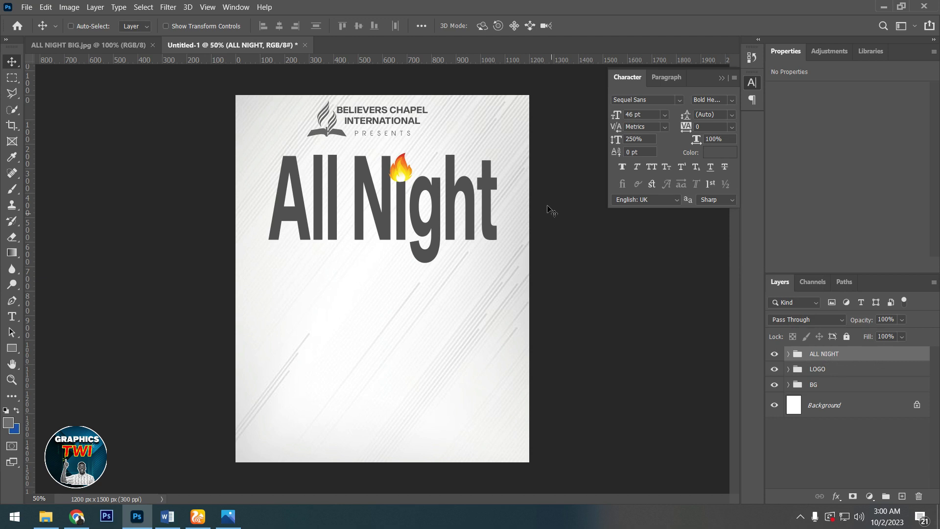
Nudge the flame inside the ALL NIGHT group a little further right.
left_click(789, 353)
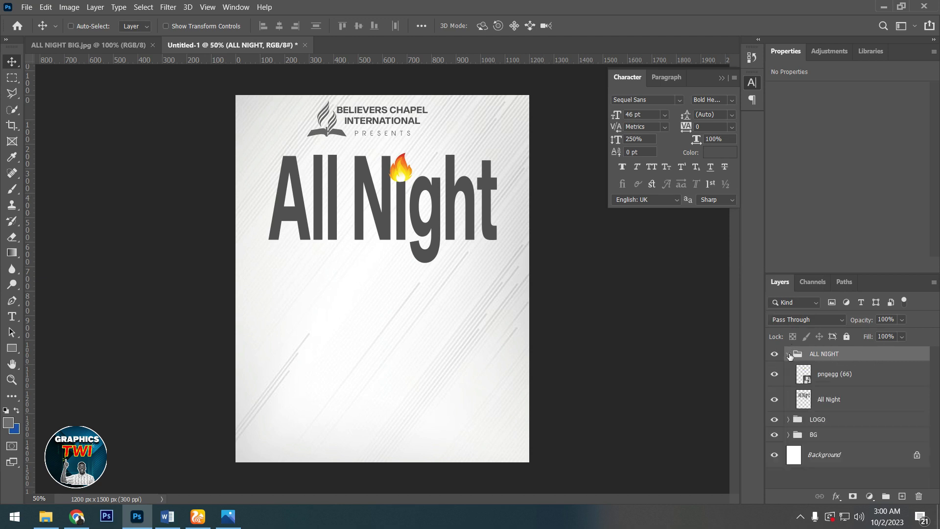
left_click(835, 377)
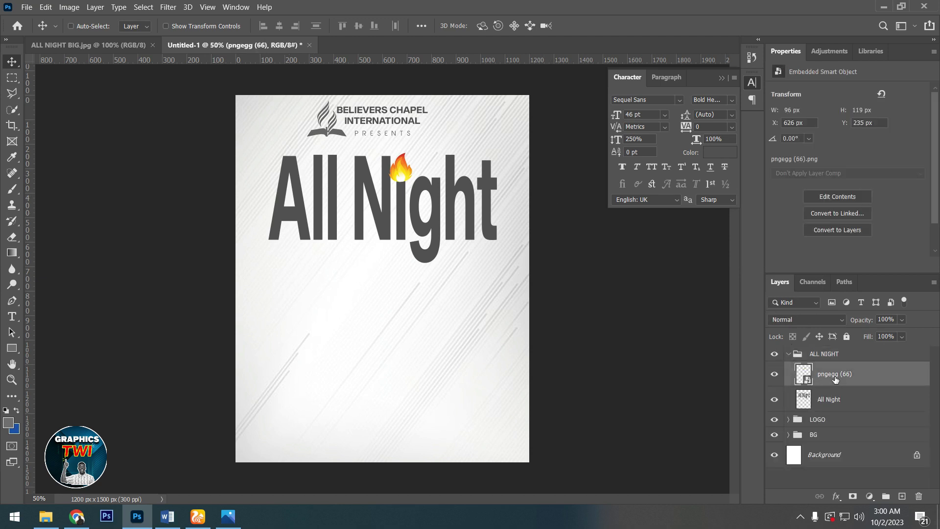
key("Right")
key("Right")
key("Right")
left_click(789, 353)
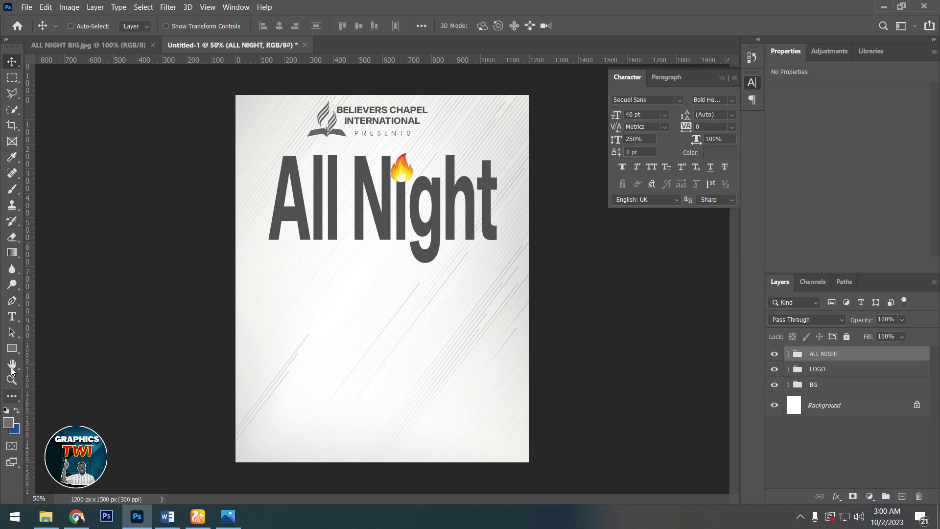
Add a 100% vertical-scale text line 'DUBBED: DIVI' below the All Night title.
left_click(11, 317)
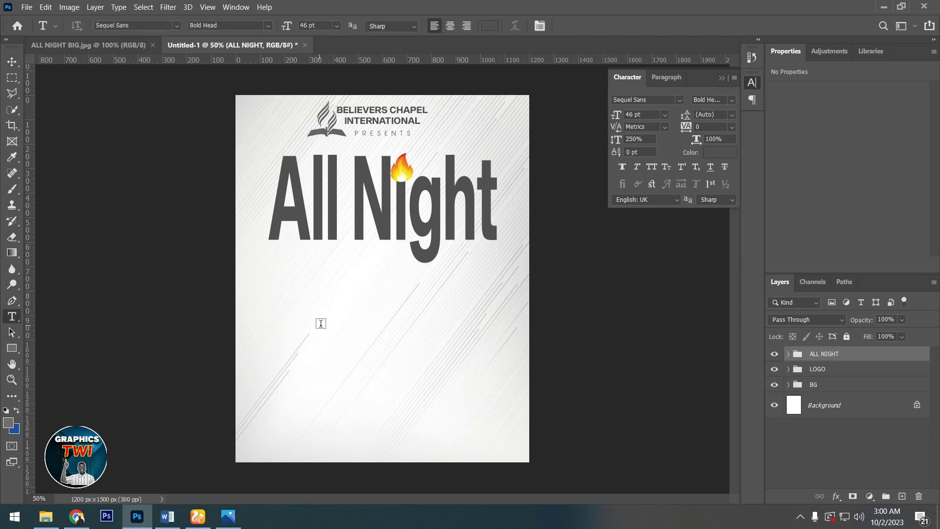
left_click(272, 309)
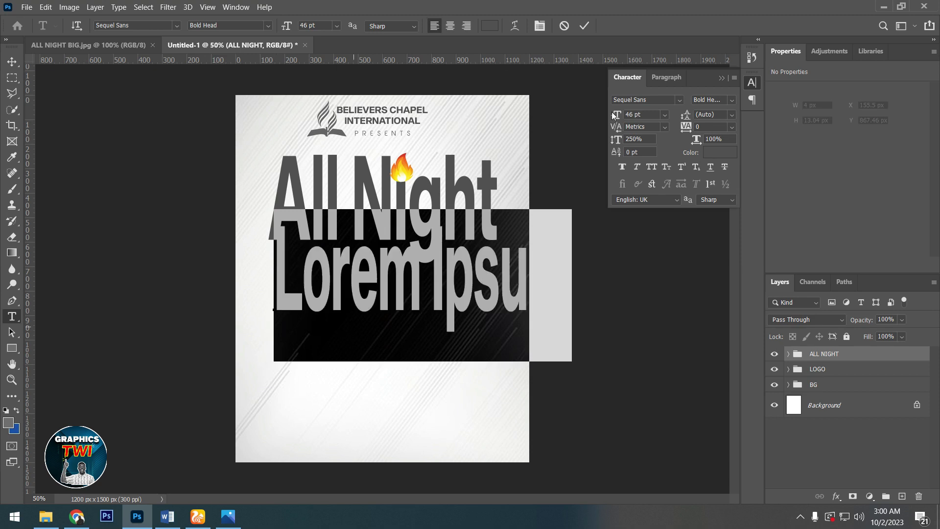
left_click(611, 136)
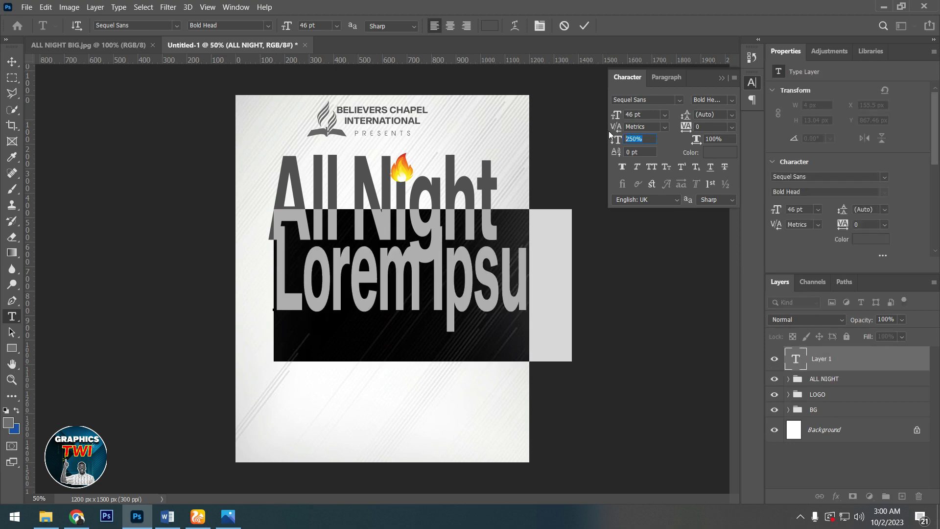
type("10")
key("Return")
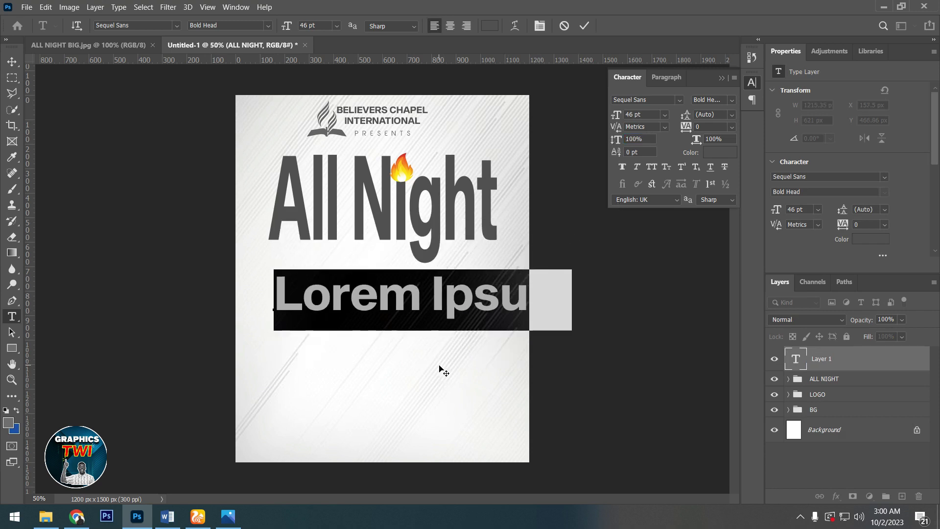
type("DU")
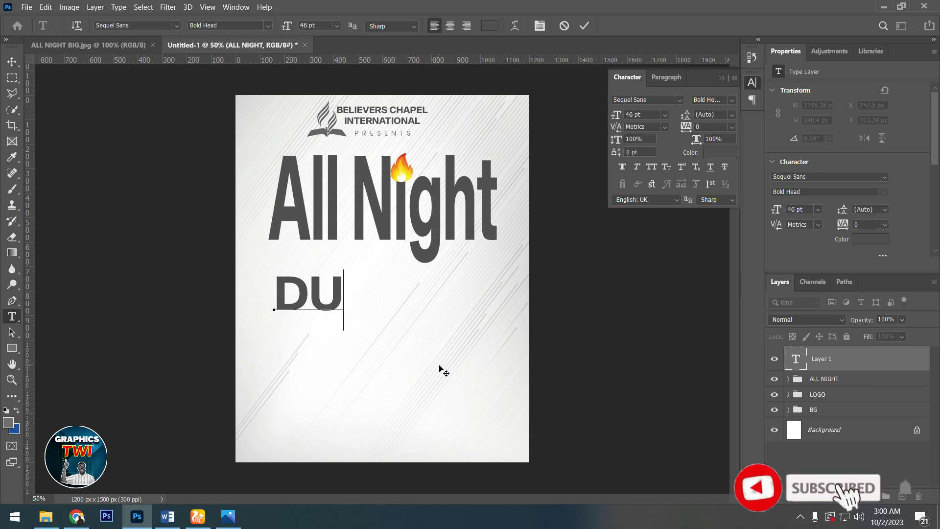
type("BBED:")
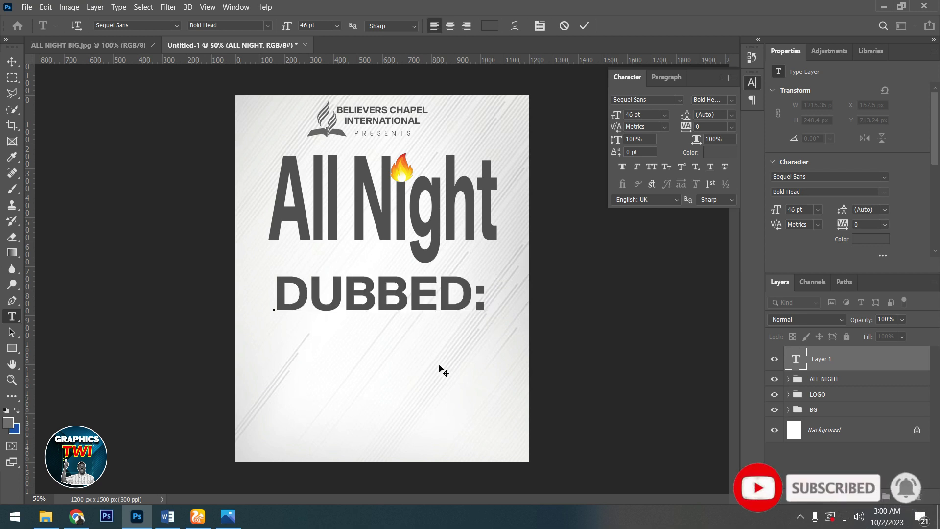
type(" D")
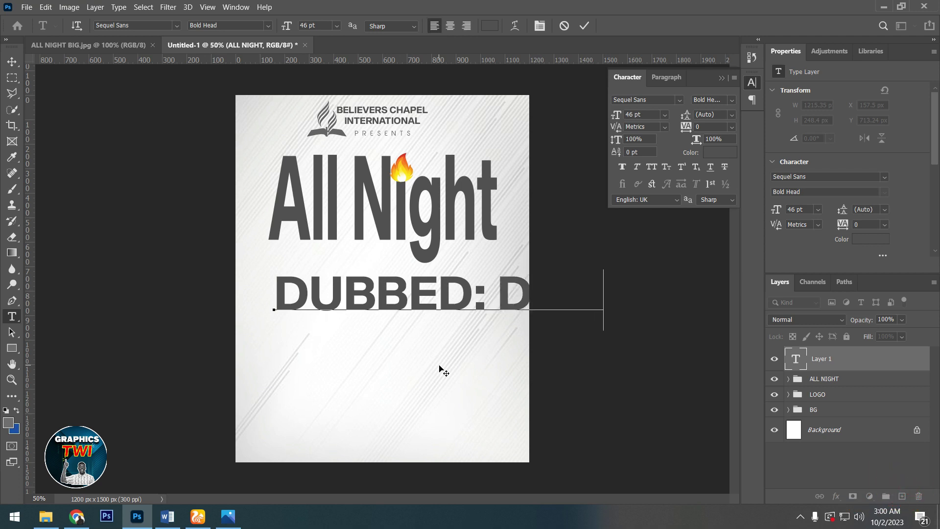
type("IVI")
key("ctrl+a")
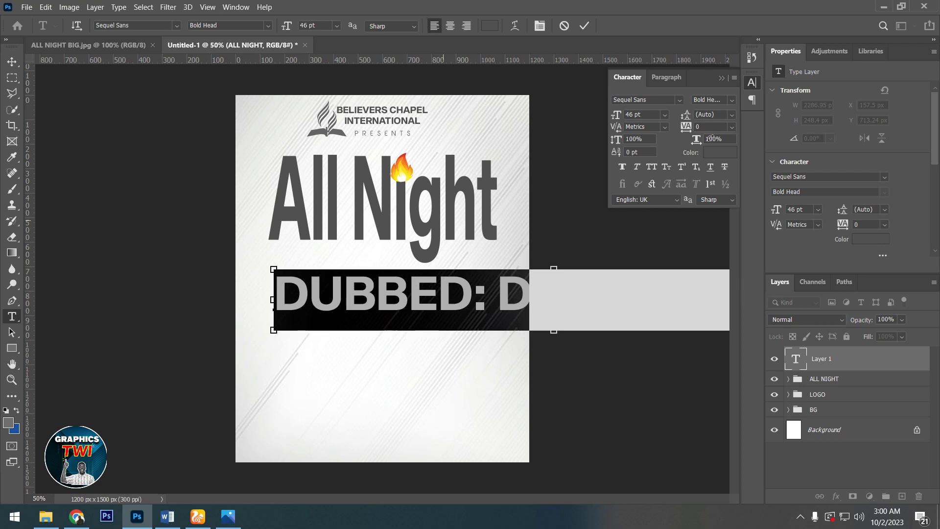
Colour the subtitle text a bright blue.
left_click(715, 150)
left_click(712, 353)
left_click(684, 316)
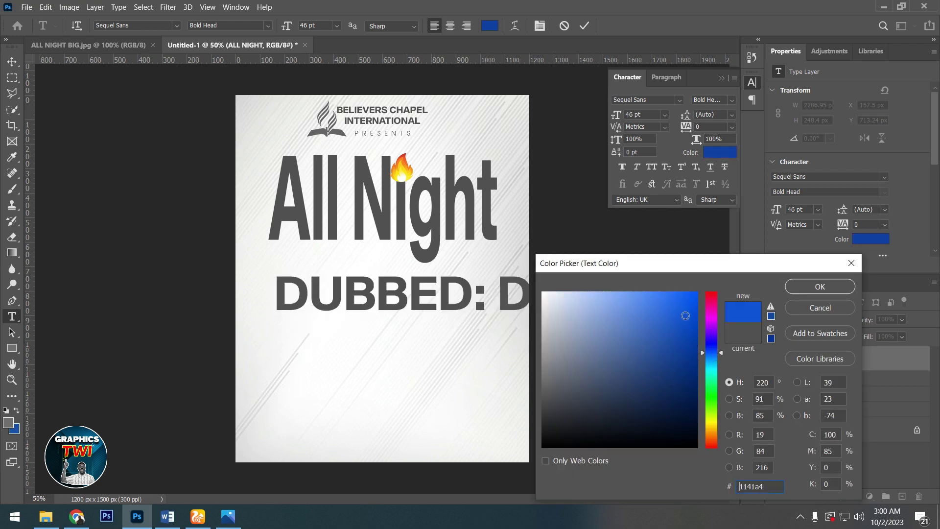
left_click(710, 359)
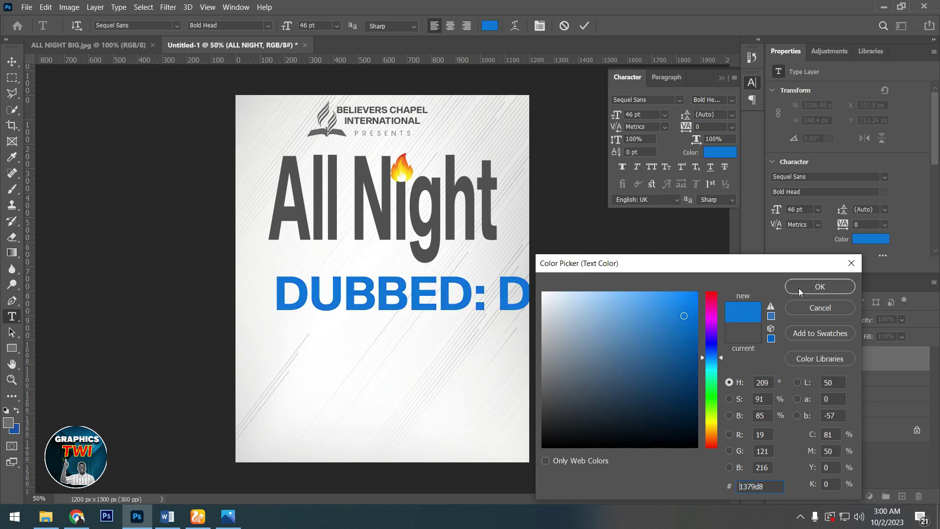
left_click(820, 286)
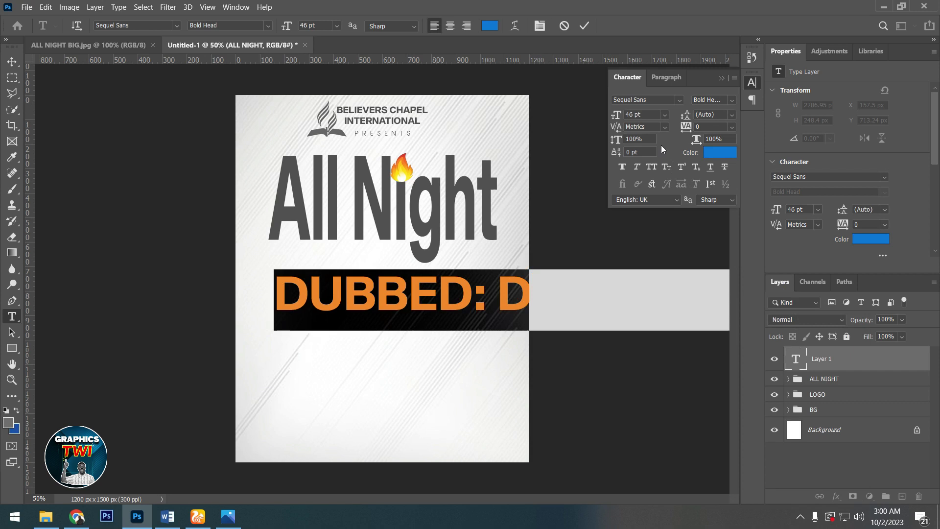
Reduce the subtitle to 16 pt so it fits the page, and commit it.
left_click(644, 116)
key("Down")
key("Down")
key("Down")
key("Down")
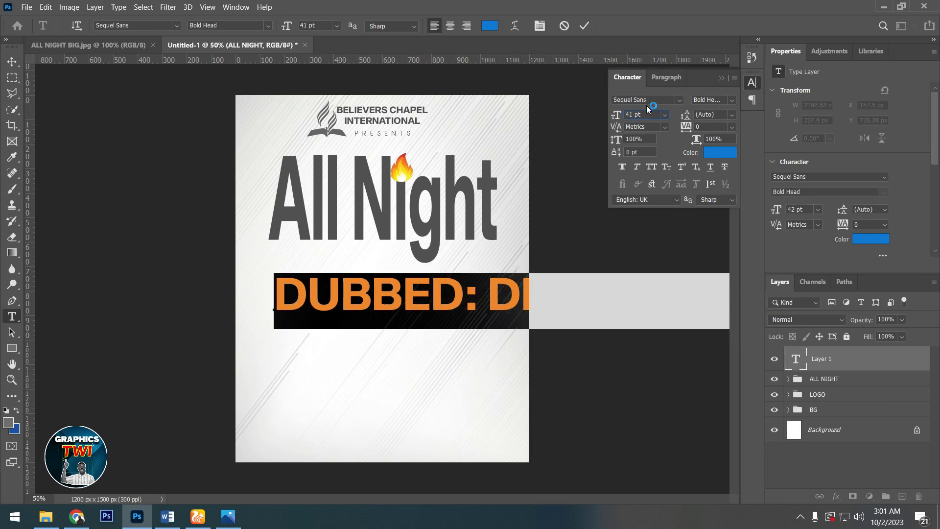
key("Down")
key("Down")
key("Down")
key("Down")
key("Down")
key("Down")
key("Down")
key("Down")
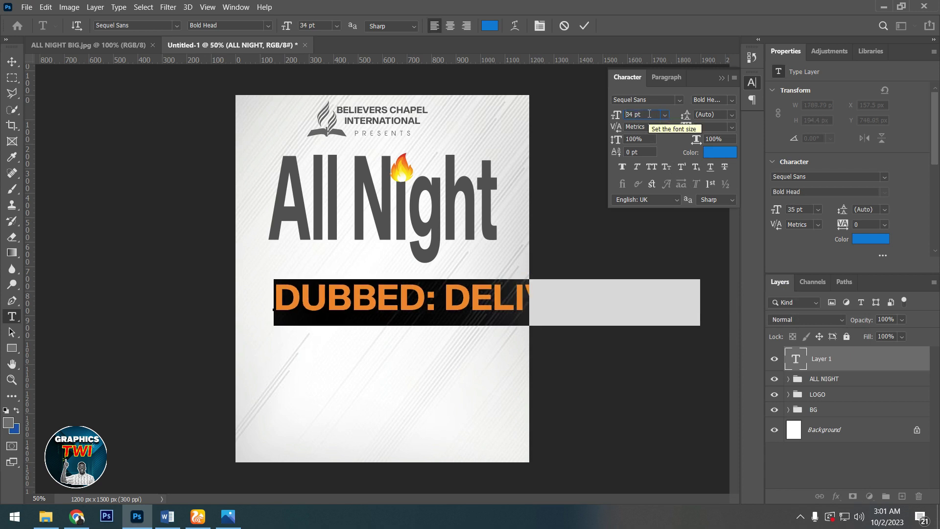
key("Down")
key("Down")
key("Down")
key("Down")
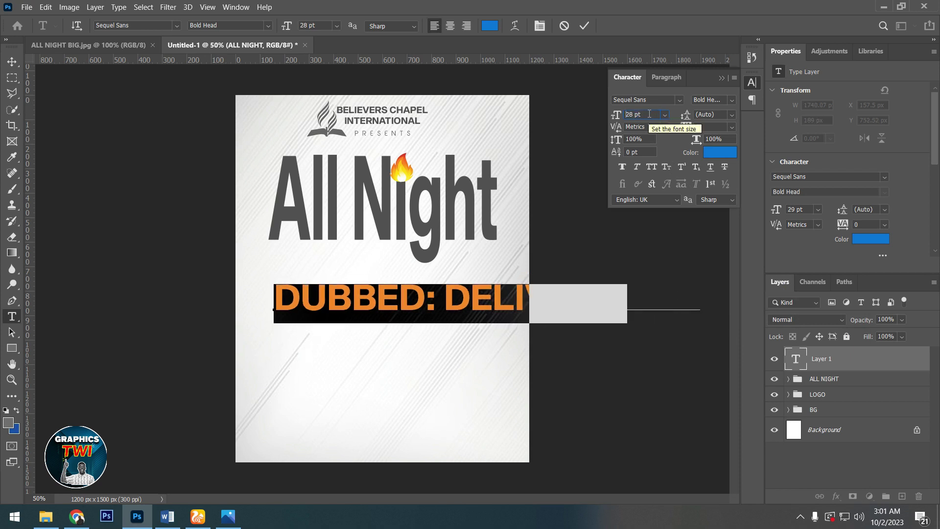
key("Down")
key("Down")
key("Down")
key("Down")
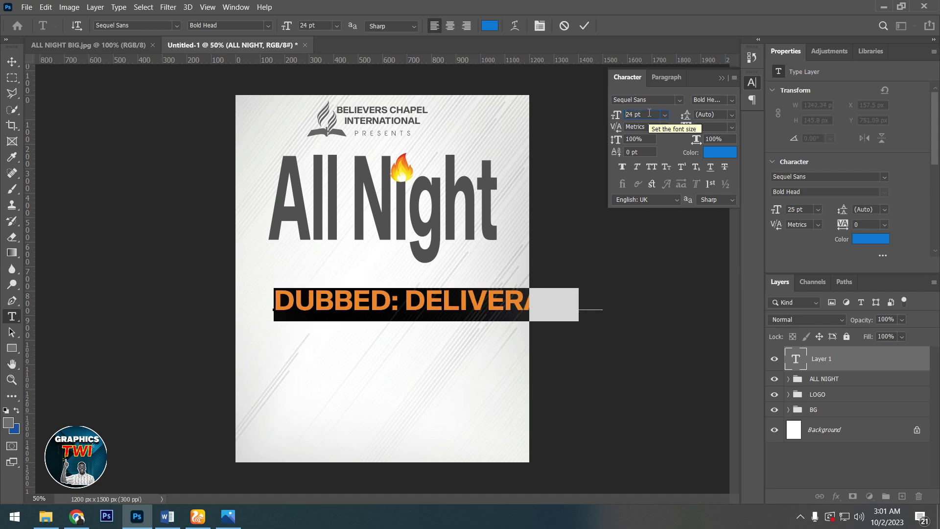
key("Down")
key("Down")
key("Down")
key("Down")
key("Down")
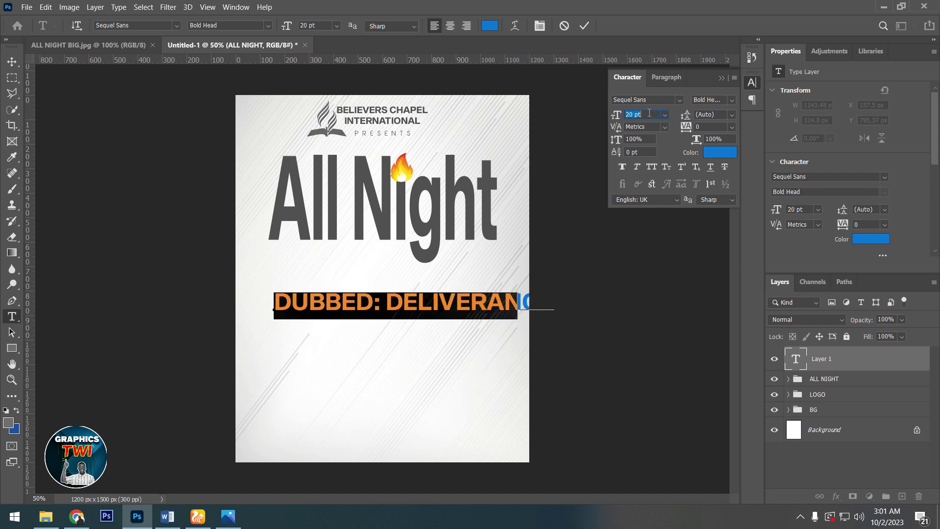
key("Down")
key("Down")
key("Down")
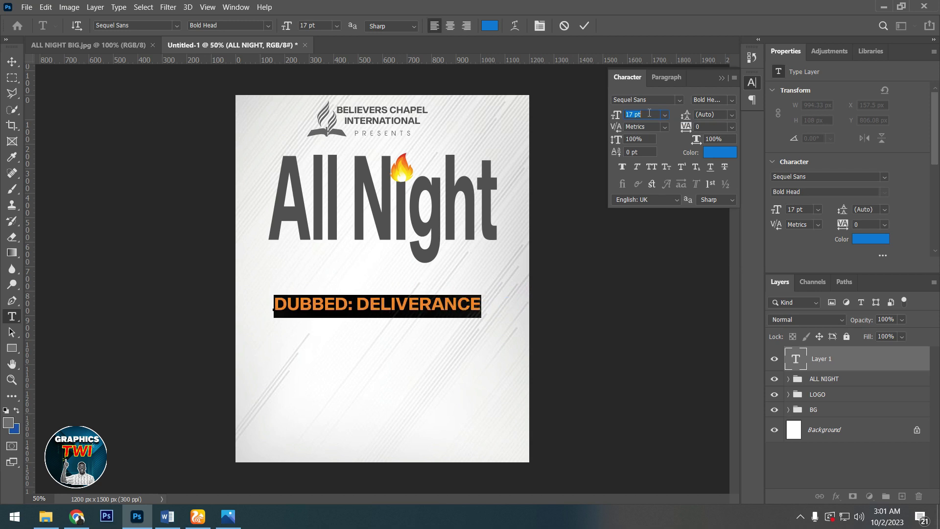
key("Down")
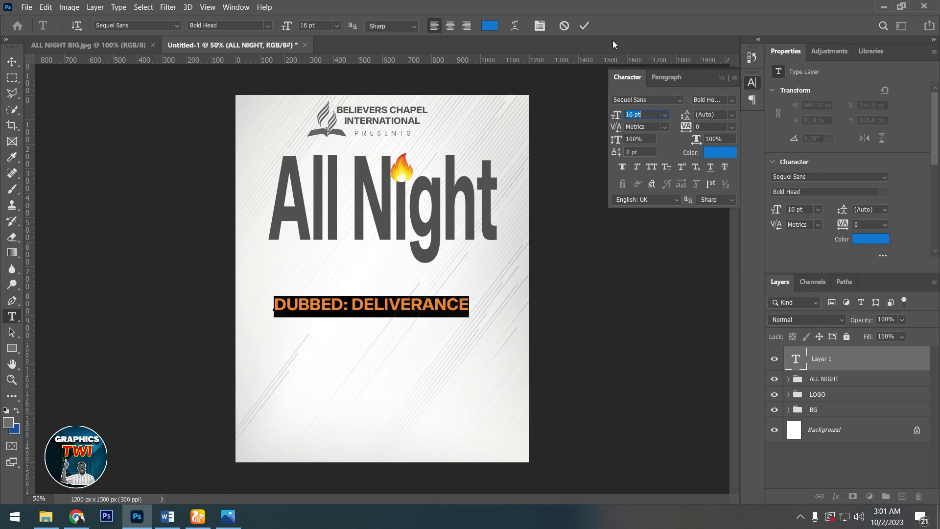
left_click(582, 27)
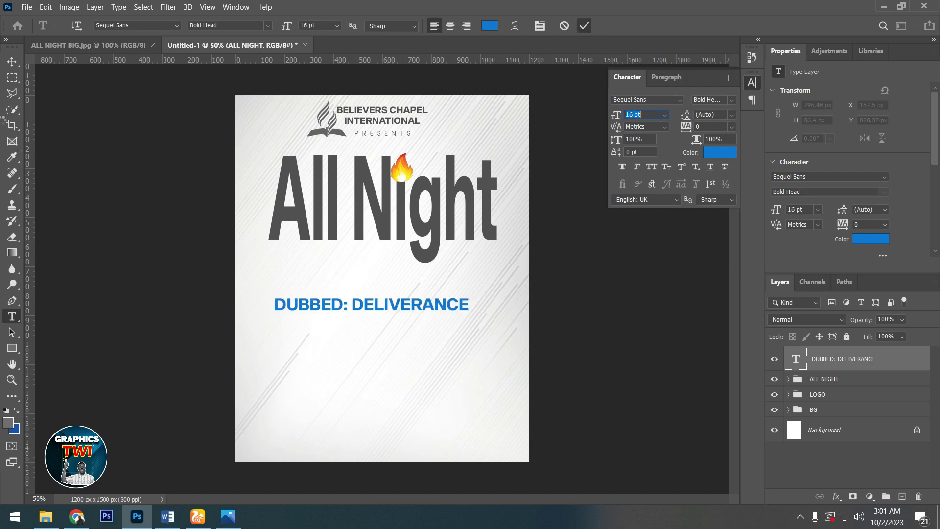
Centre the subtitle just beneath All Night, then view the ALL NIGHT BIG.jpg reference.
left_click(11, 61)
left_click_drag(468, 308, 480, 274)
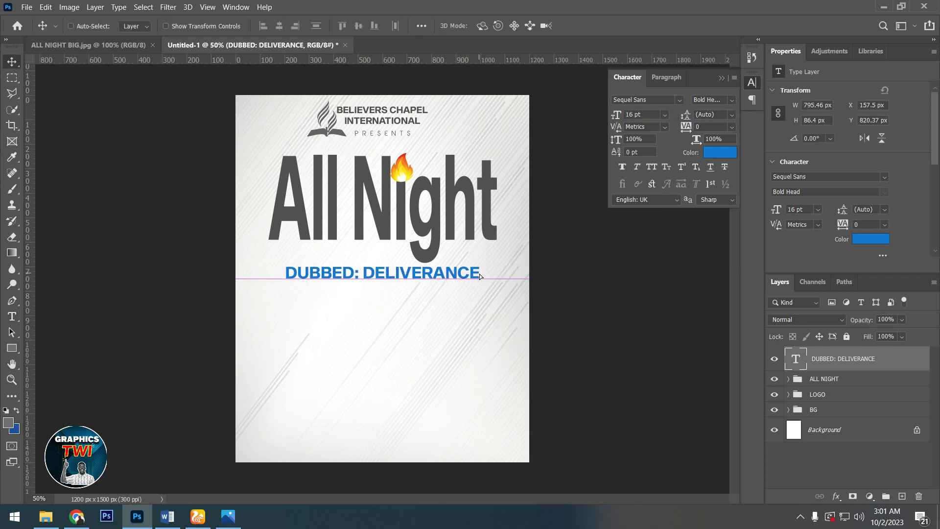
key("ctrl")
key("ctrl+a")
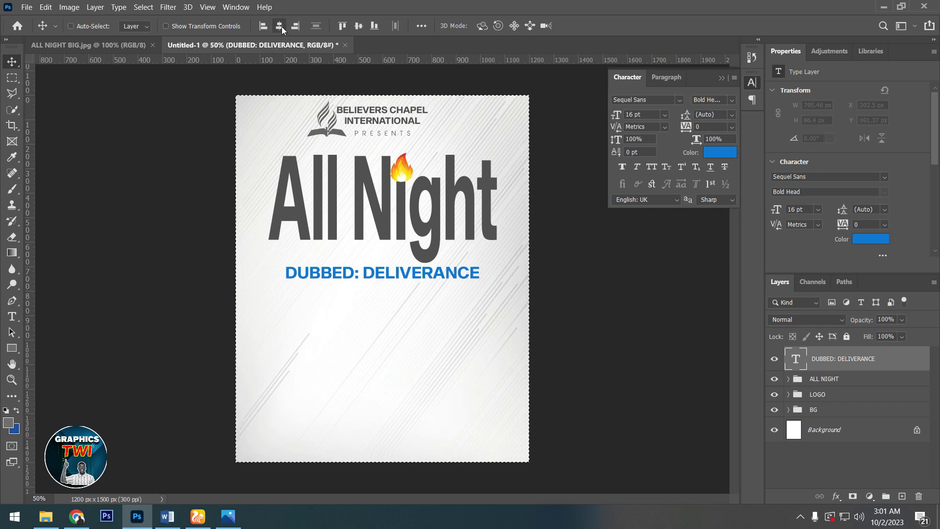
key("ctrl")
key("ctrl+d")
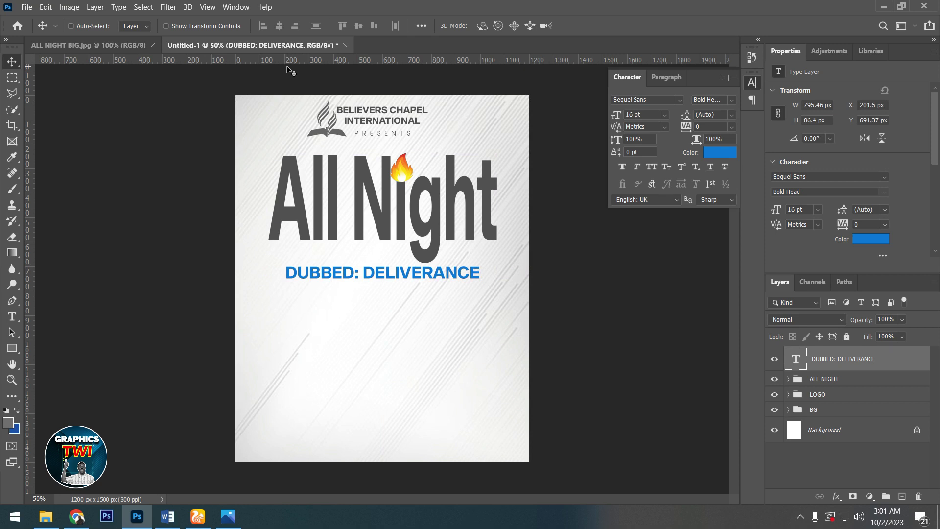
left_click(725, 79)
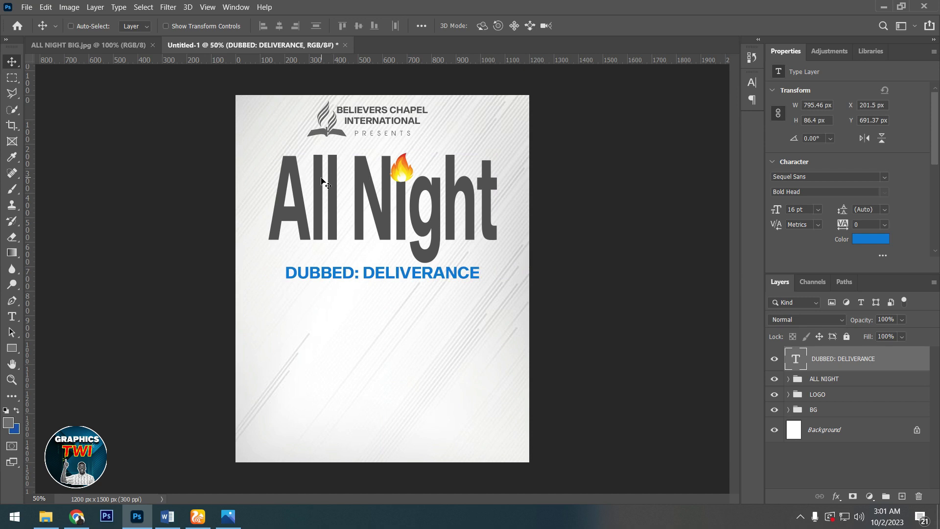
left_click(69, 47)
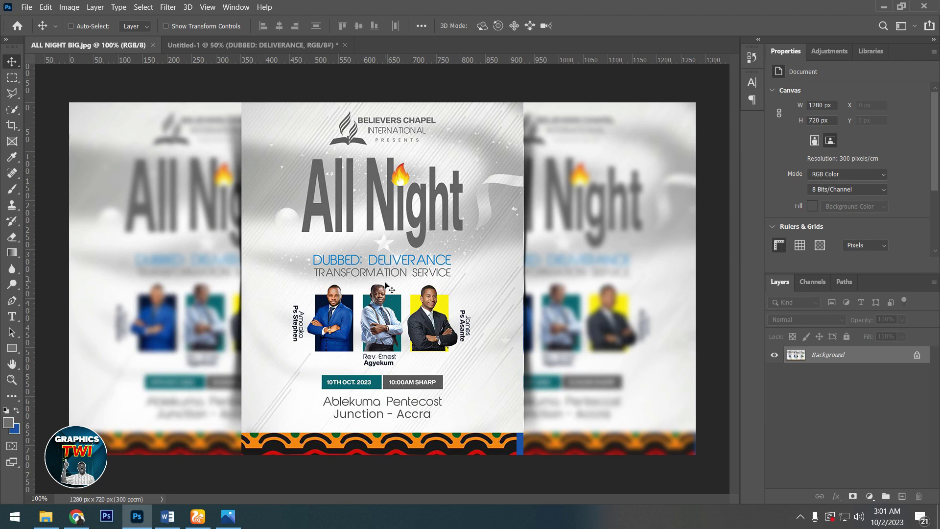
In Untitled-1, set the DUBBED: DELIVERANCE subtitle in the abeatbyKai Regular font.
left_click(195, 45)
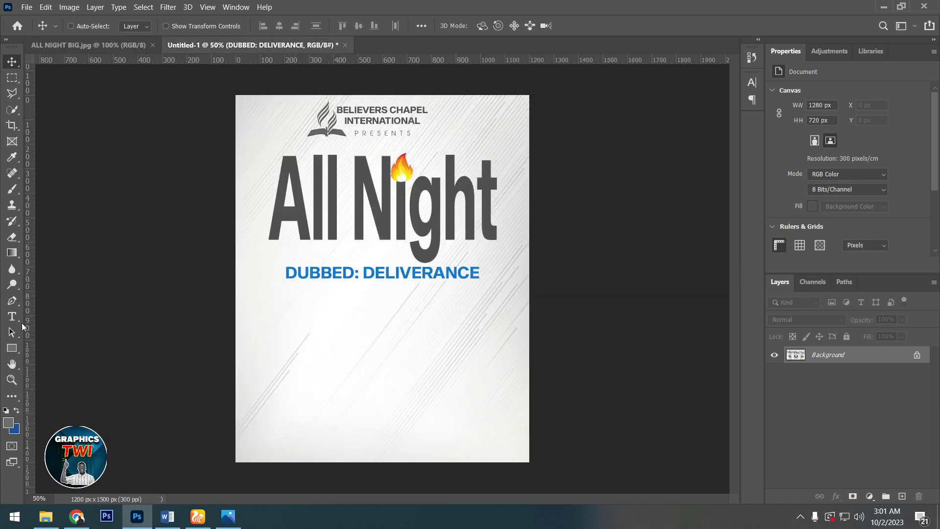
double_click(795, 360)
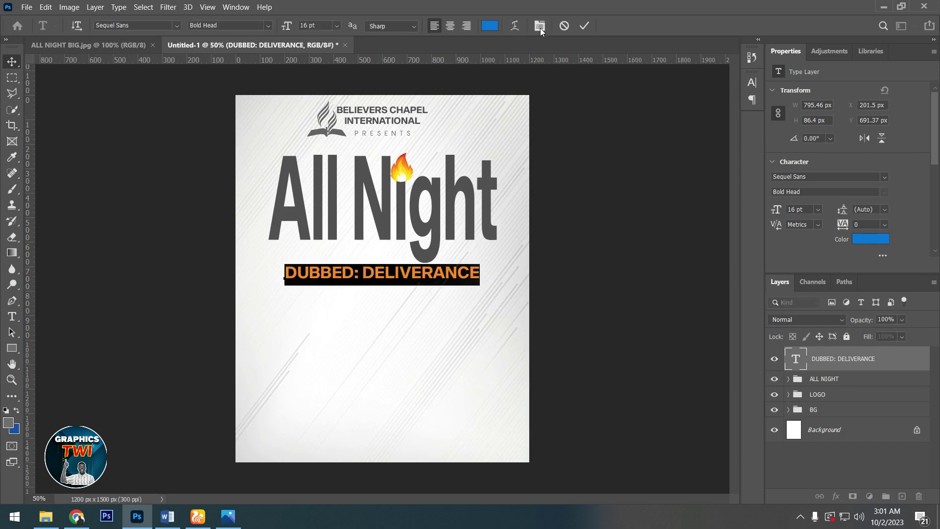
left_click(539, 27)
left_click(680, 99)
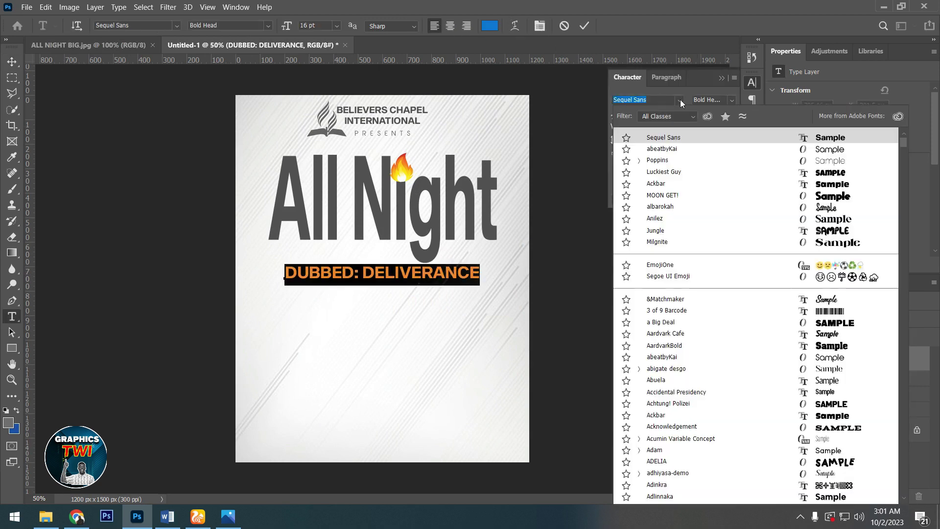
left_click(677, 148)
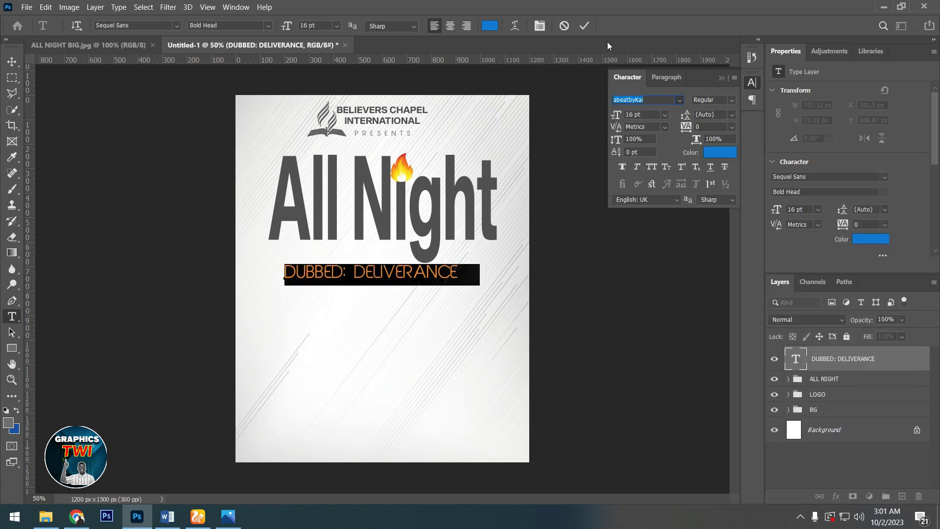
left_click(586, 26)
key("v")
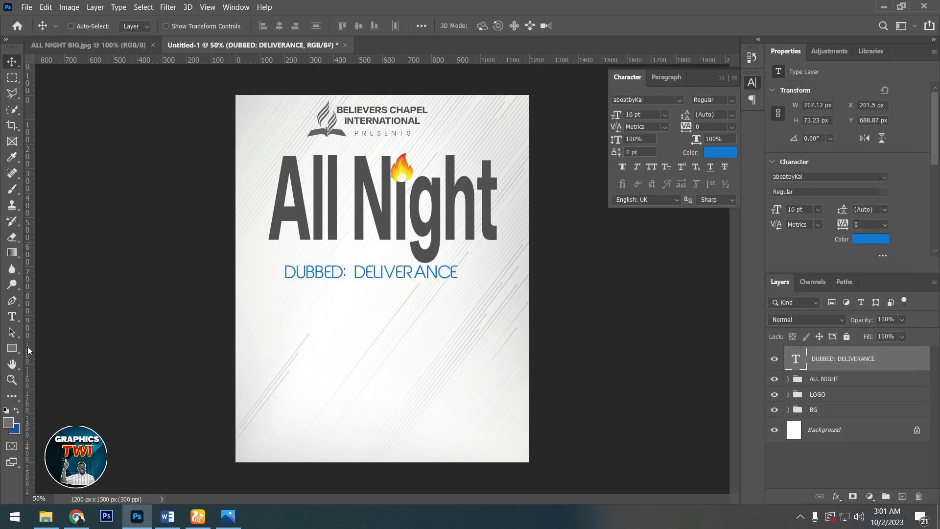
right_click(883, 362)
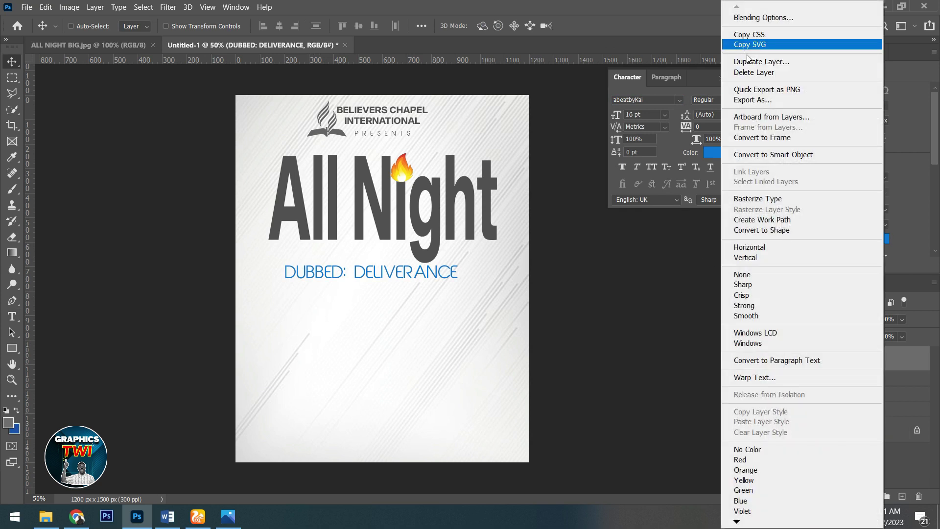
Duplicate the subtitle layer and move the copy below the original.
left_click(750, 63)
left_click(609, 148)
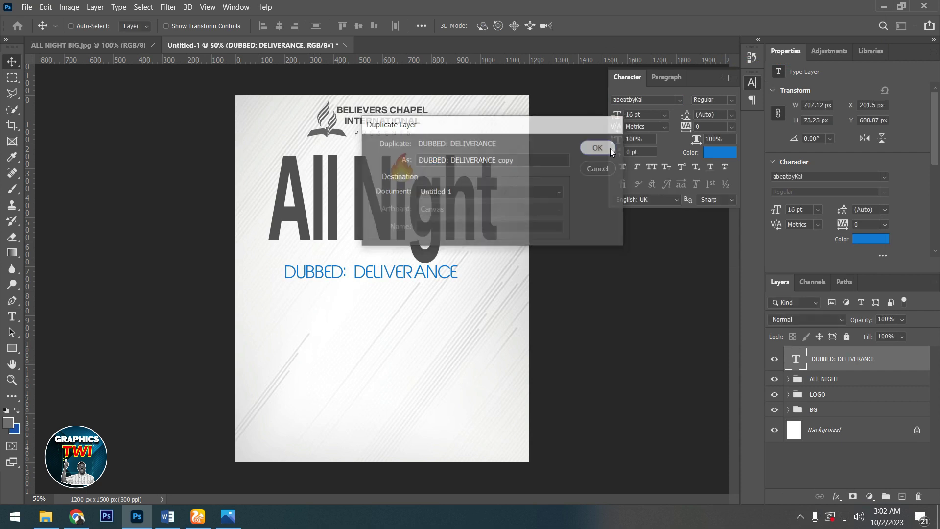
key("Down")
key("Down")
key("Down")
key("Down")
key("Down")
key("Down")
key("Down")
key("Down")
key("Down")
key("Down")
key("Down")
key("Down")
key("Down")
key("Down")
key("Down")
key("Down")
key("Down")
key("Down")
key("Down")
key("Down")
key("Down")
key("Down")
key("Down")
key("Down")
key("Down")
key("Down")
key("Down")
key("Down")
key("Down")
key("Down")
key("t")
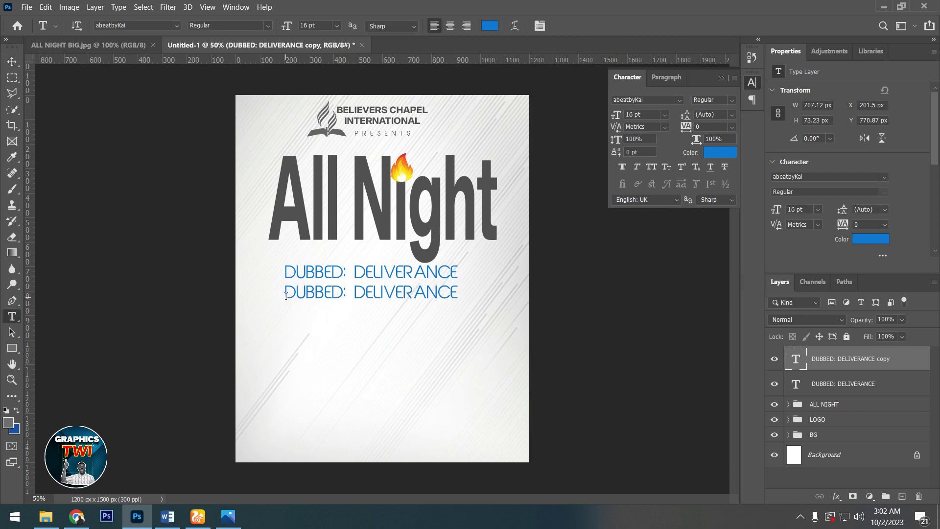
Change the copied line's text to 'TRANSFORMATION SERVICE'.
left_click_drag(286, 296, 633, 286)
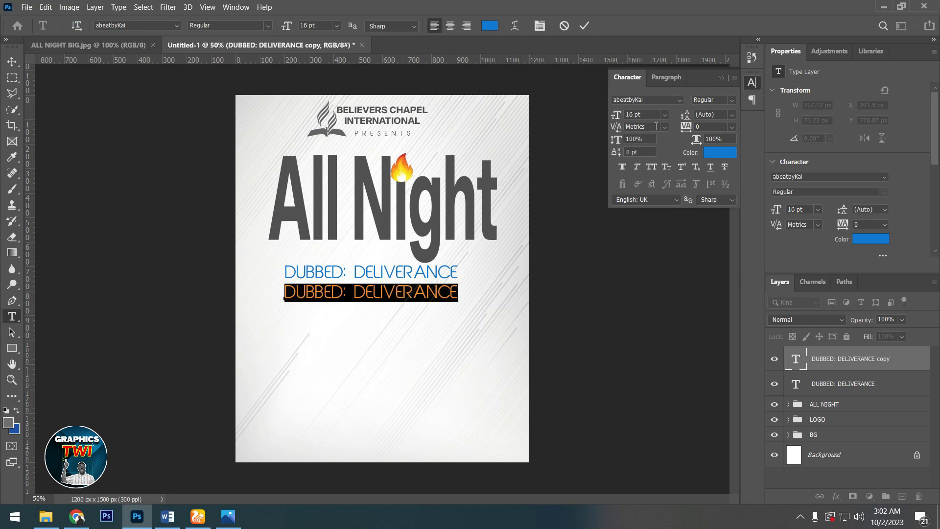
type("TRAN")
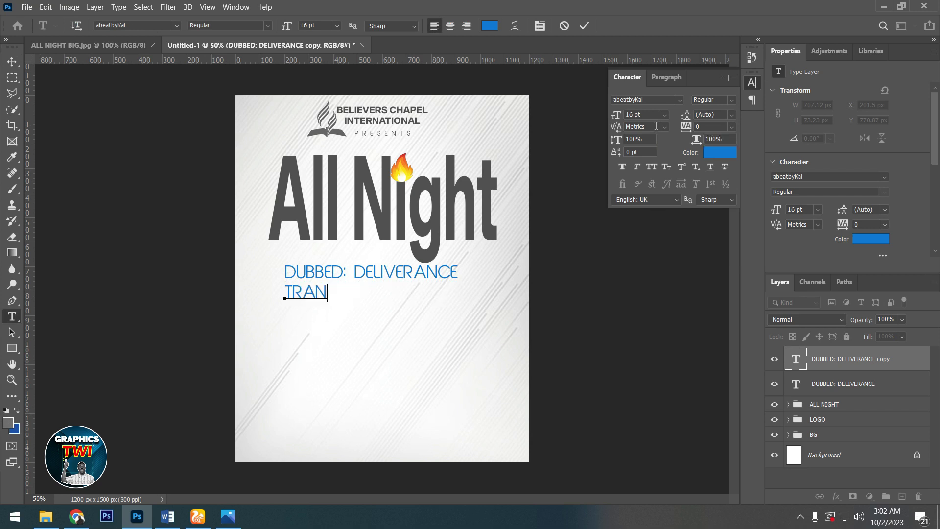
type("SFORMATION SERVICES")
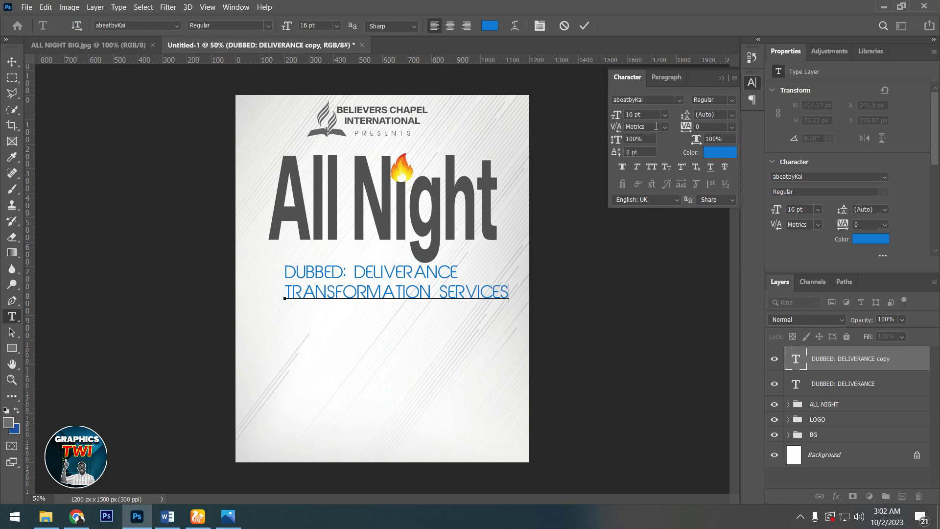
key("BackSpace")
key("shift+Home")
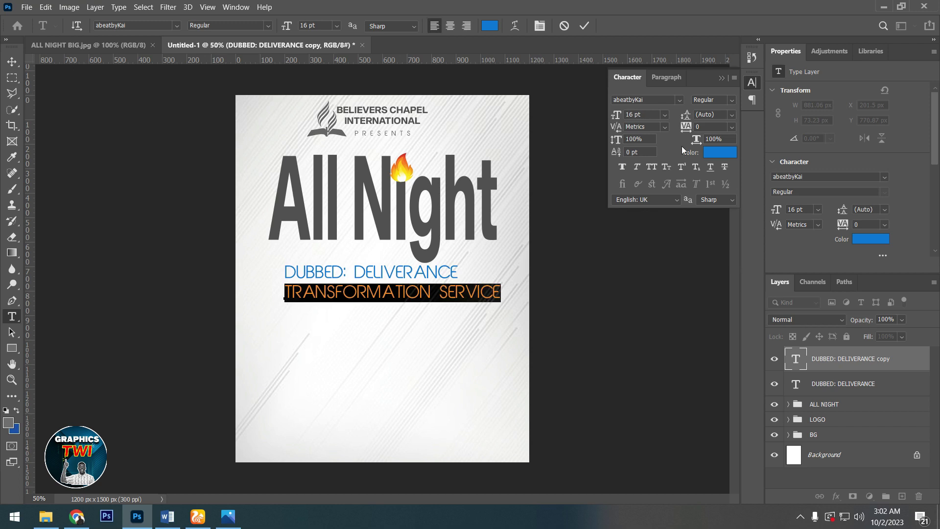
key("ctrl+h")
Make the line grey, sampled from All Night, at 12 pt, and commit it.
left_click(720, 152)
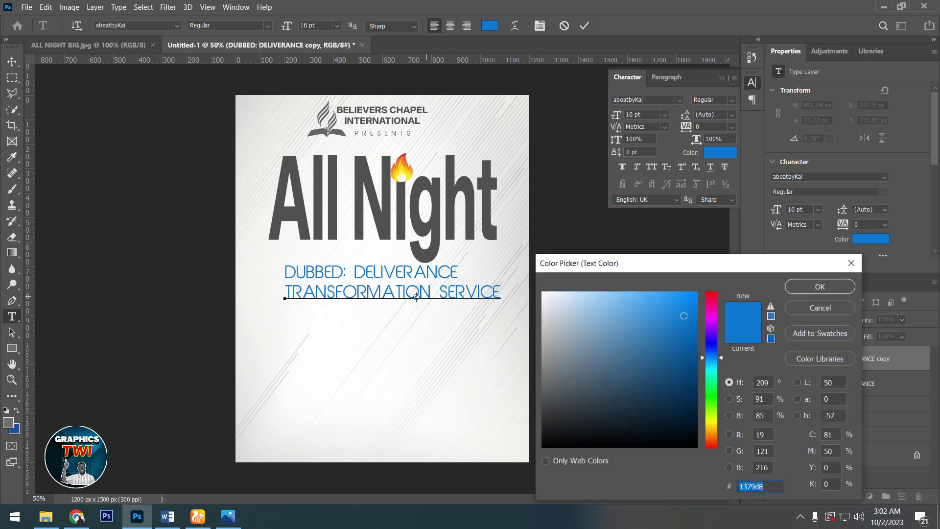
left_click(439, 219)
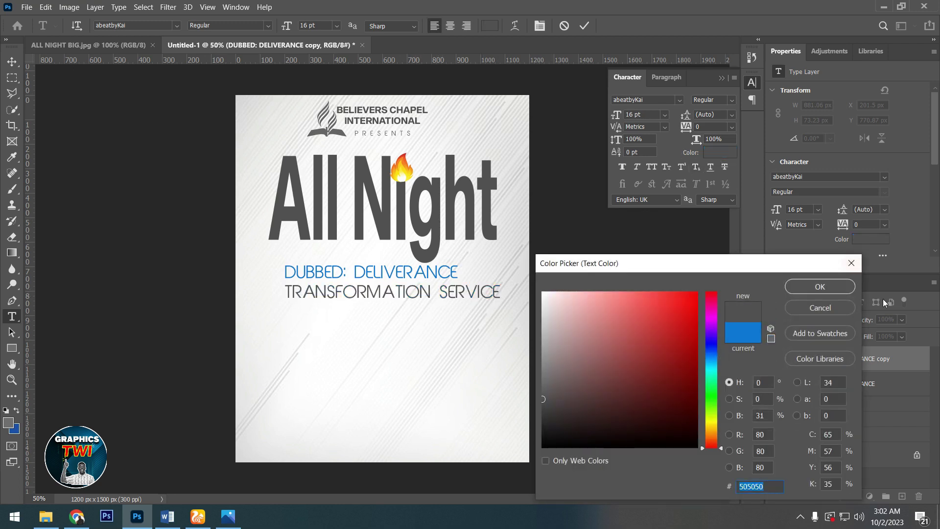
left_click(847, 290)
left_click(642, 115)
type("14")
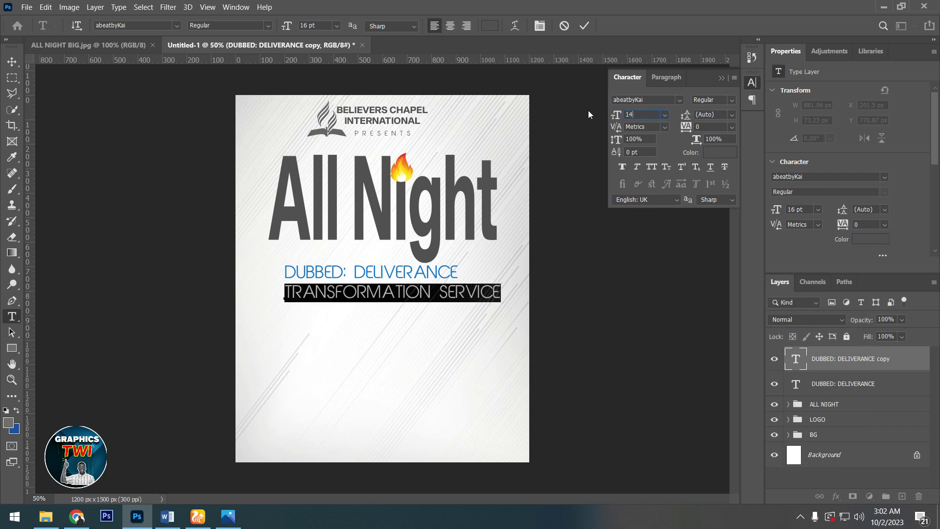
key("Return")
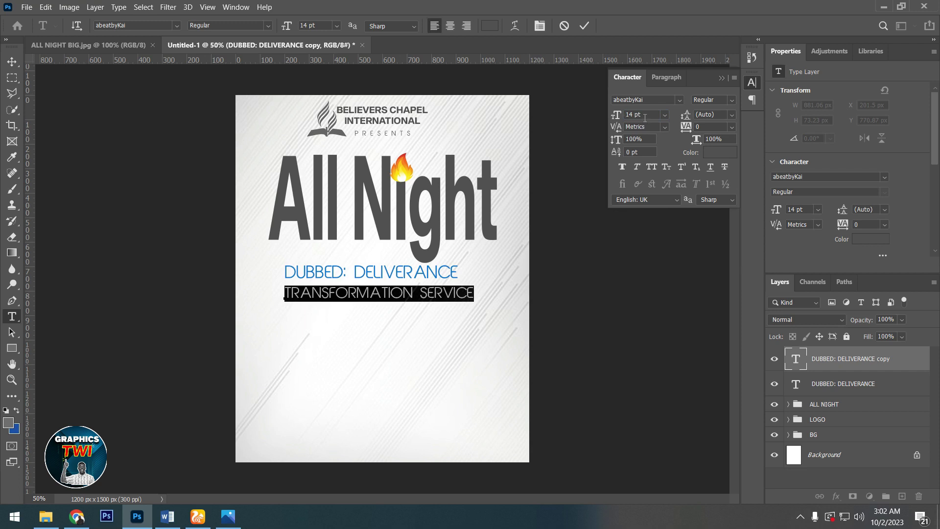
left_click(644, 116)
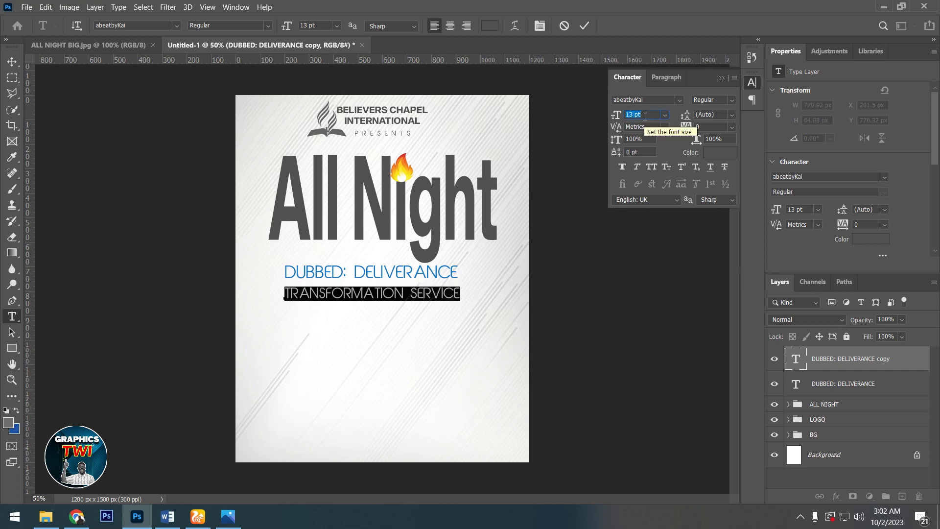
key("Down")
key("Down")
left_click(583, 28)
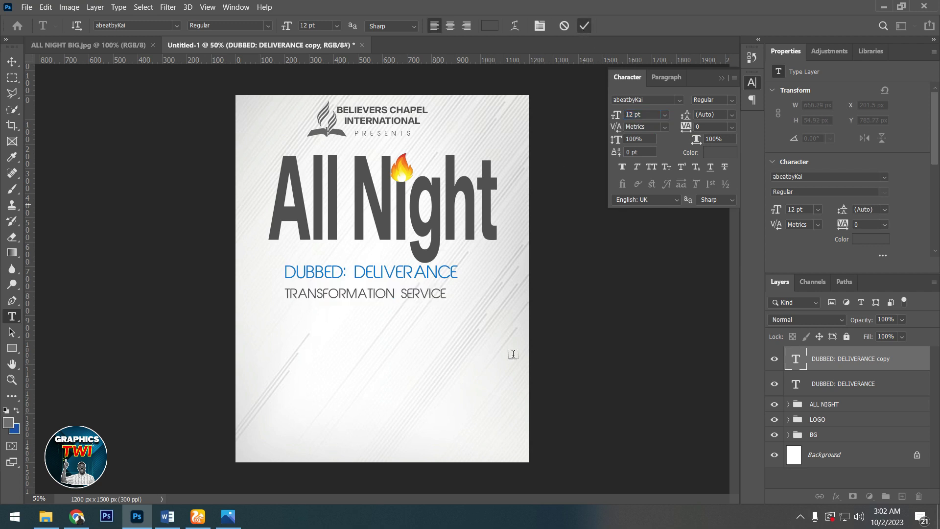
Scale the TRANSFORMATION SERVICE line to about 104% and nudge it up under the subtitle.
left_click(11, 62)
key("ctrl+t")
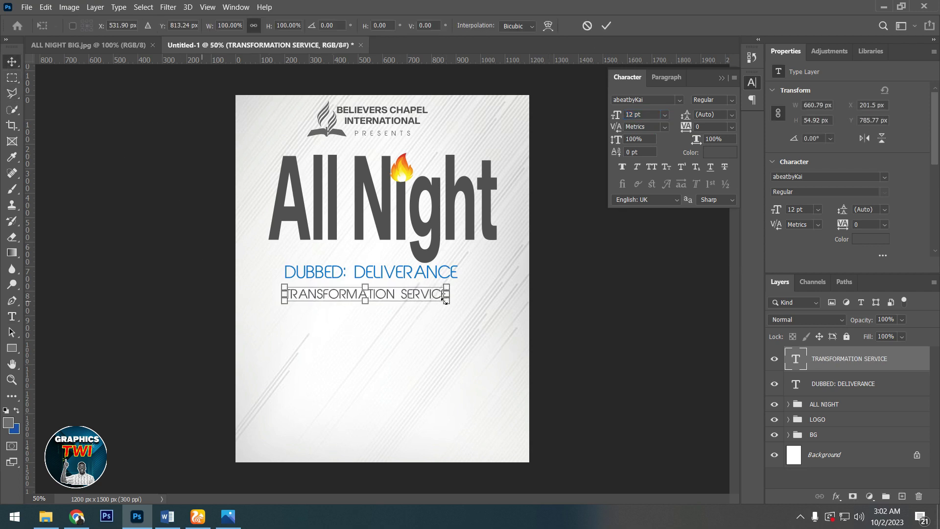
left_click_drag(451, 300, 457, 302)
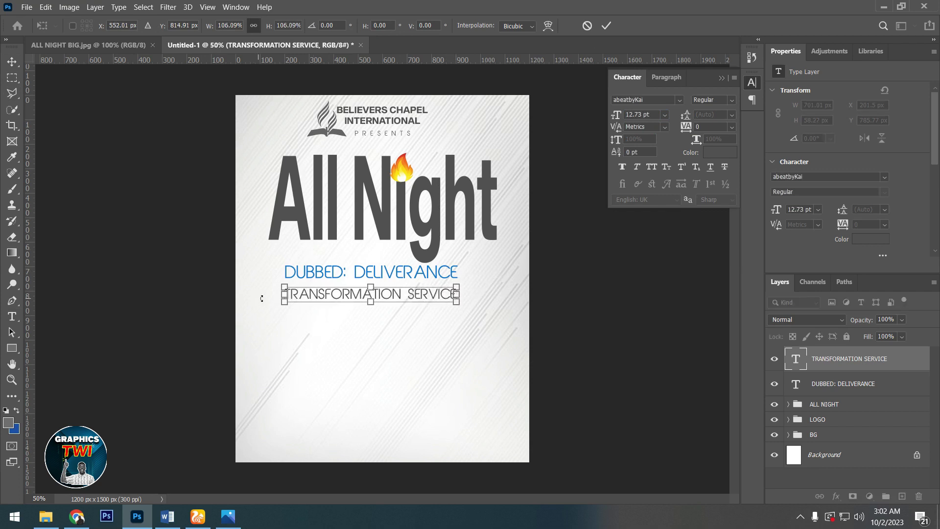
left_click_drag(284, 287, 288, 289)
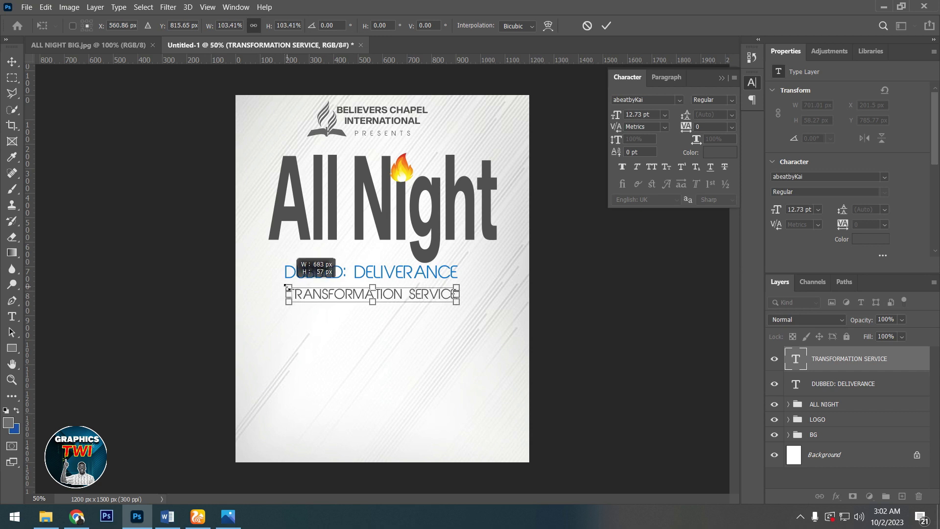
left_click_drag(287, 287, 286, 287)
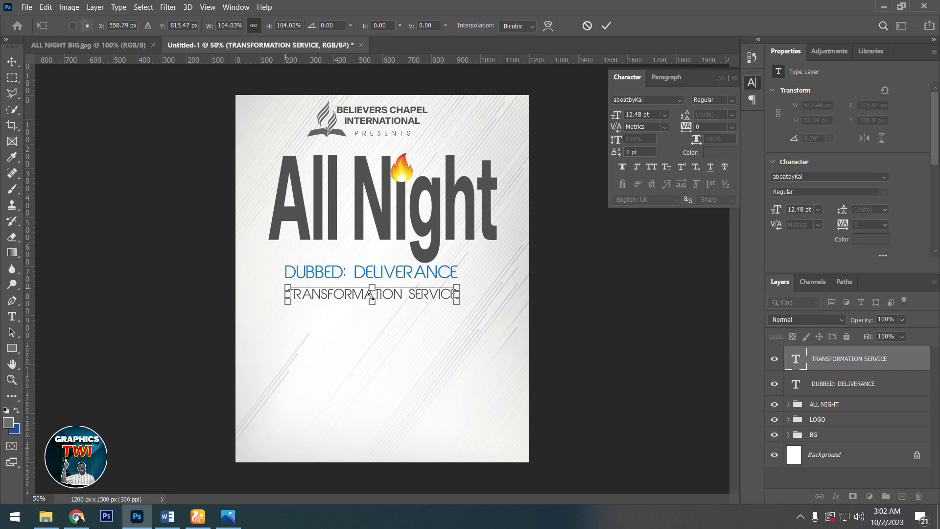
left_click(606, 26)
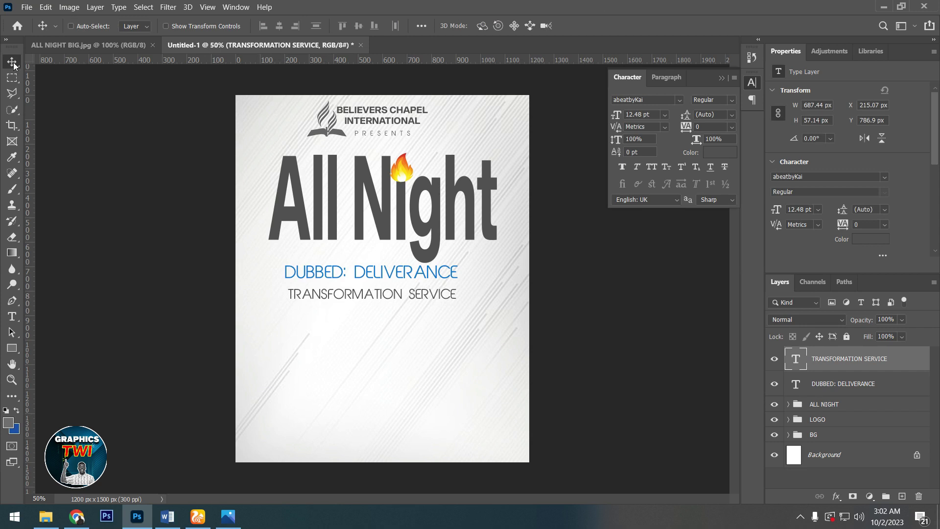
key("Up")
key("Up")
key("Up")
key("Up")
key("Up")
key("Up")
key("Up")
key("Up")
key("Up")
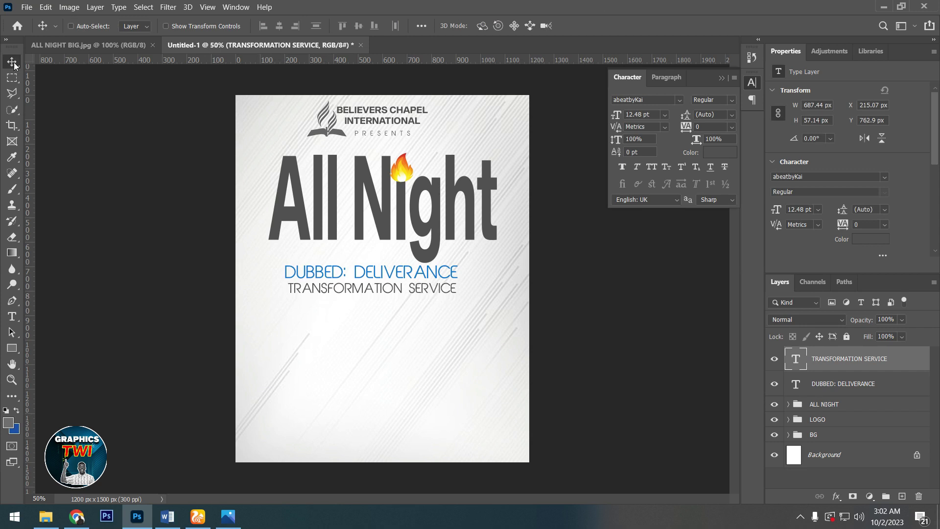
left_click(720, 78)
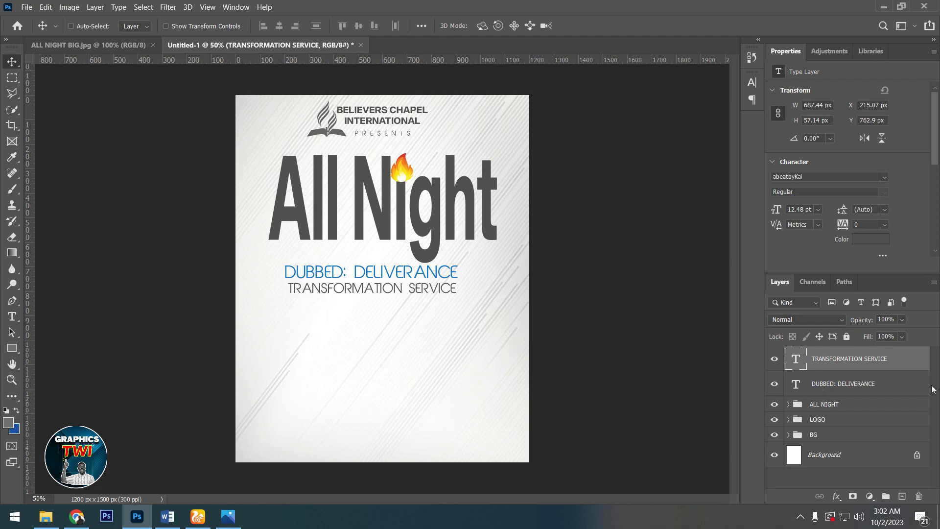
Group the DUBBED: DELIVERANCE and TRANSFORMATION SERVICE text layers into a group named DUBBED.
left_click(848, 387, "shift")
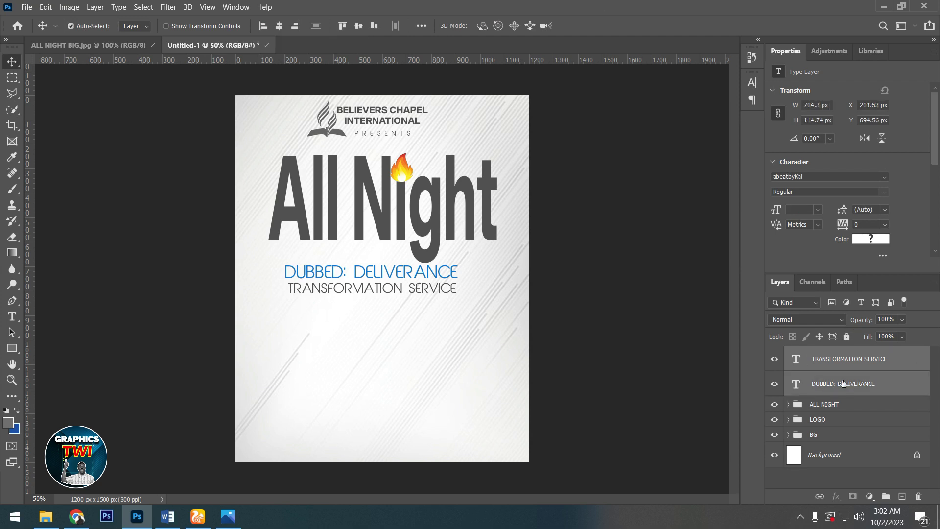
key("ctrl+g")
double_click(820, 355)
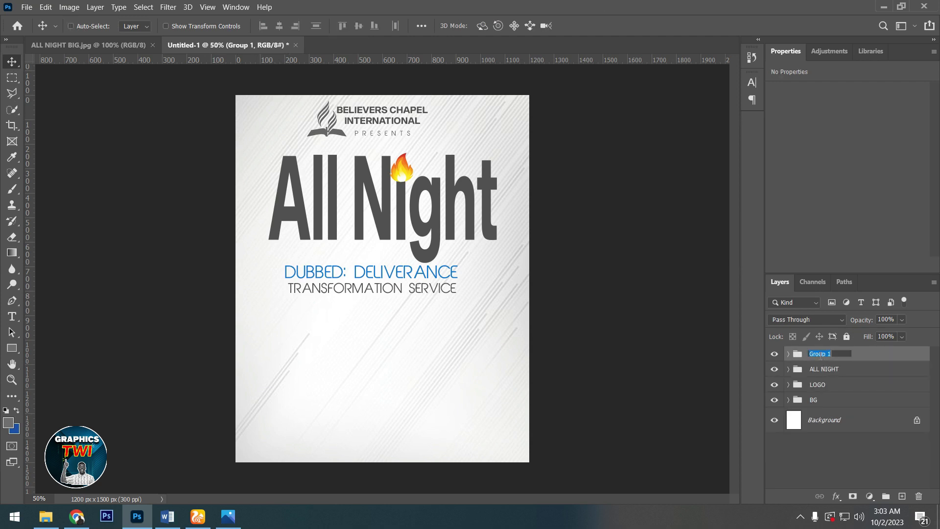
type("DUBBED")
key("Return")
Set the foreground colour to a dark navy for drawing rectangles.
left_click(10, 349)
left_click(16, 411)
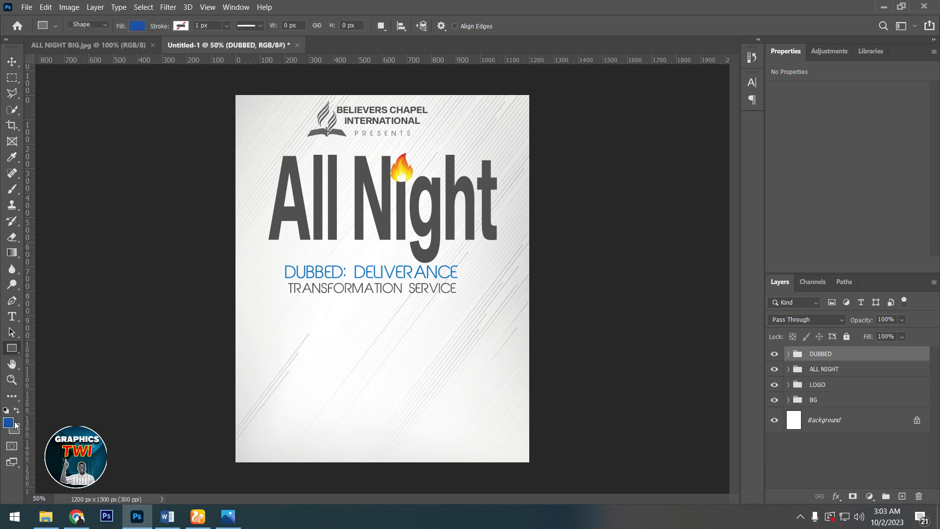
left_click(12, 426)
left_click_drag(675, 399, 686, 415)
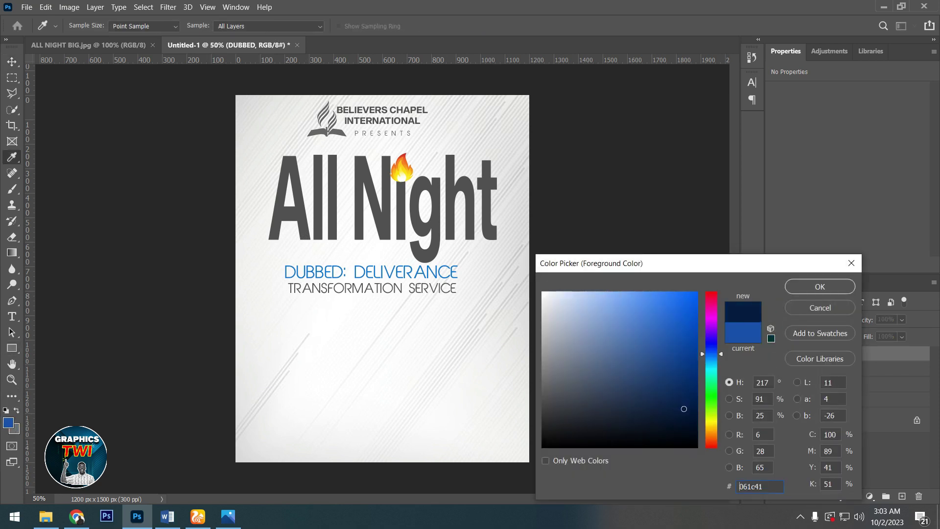
left_click(847, 288)
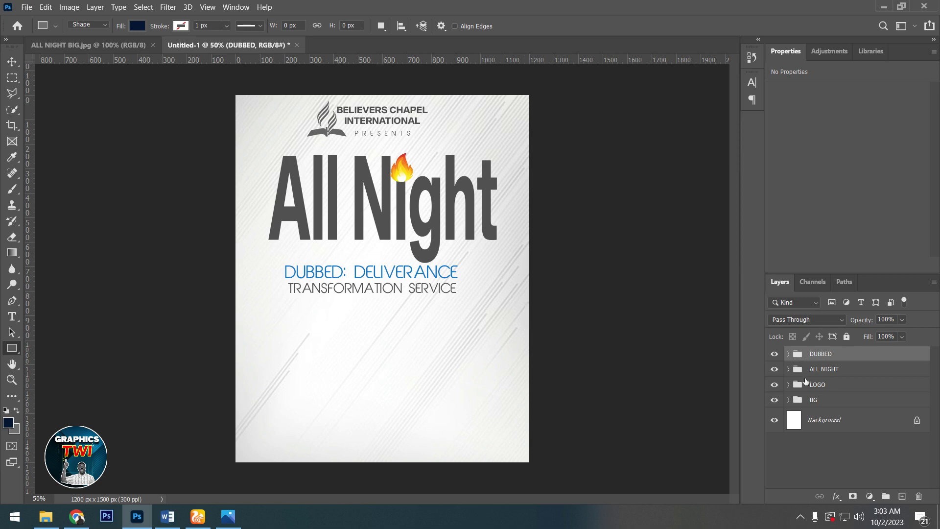
Nudge the TRANSFORMATION SERVICE line one step left, then collapse the DUBBED group.
left_click(789, 354)
left_click(841, 375)
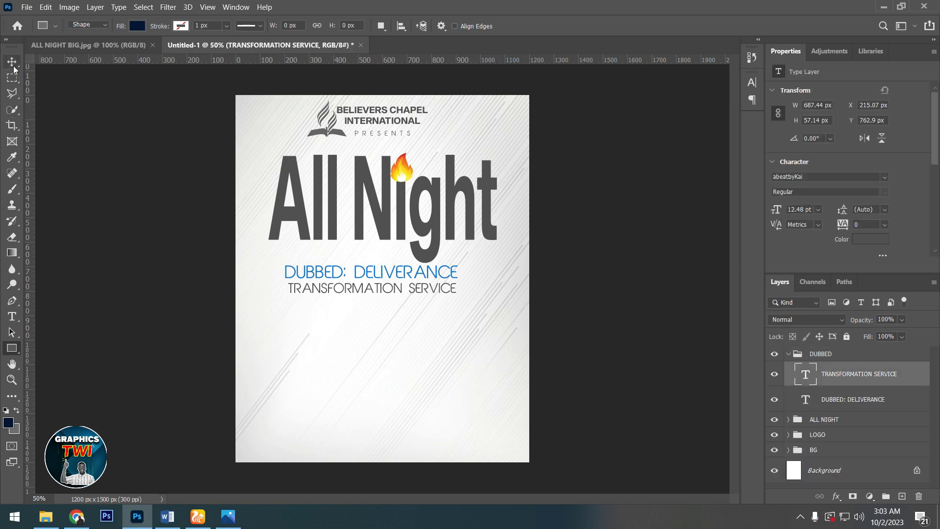
left_click(12, 62)
key("Left")
key("Left")
key("Left")
key("Left")
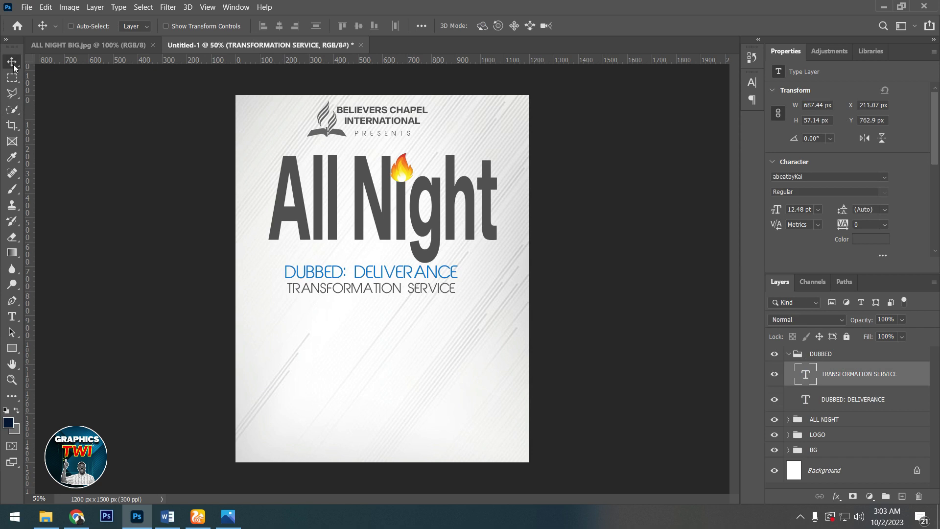
left_click(788, 354)
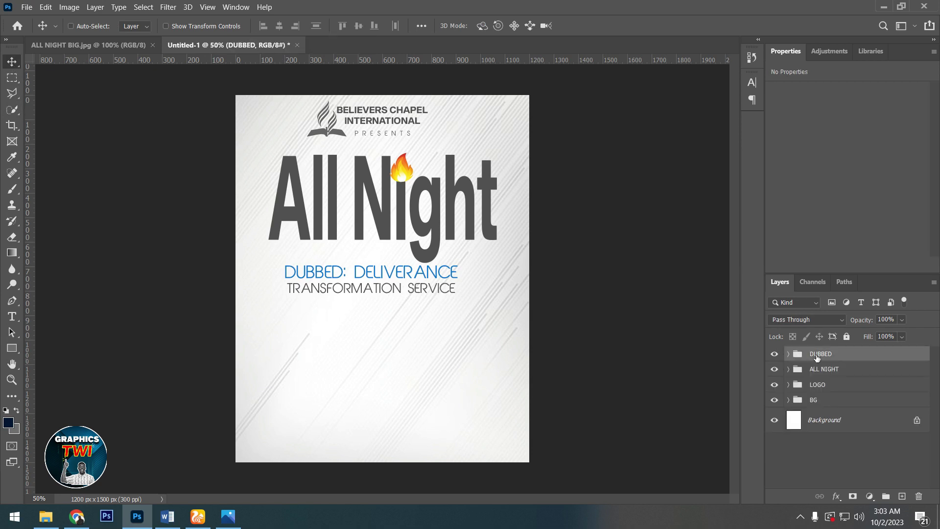
left_click(11, 348)
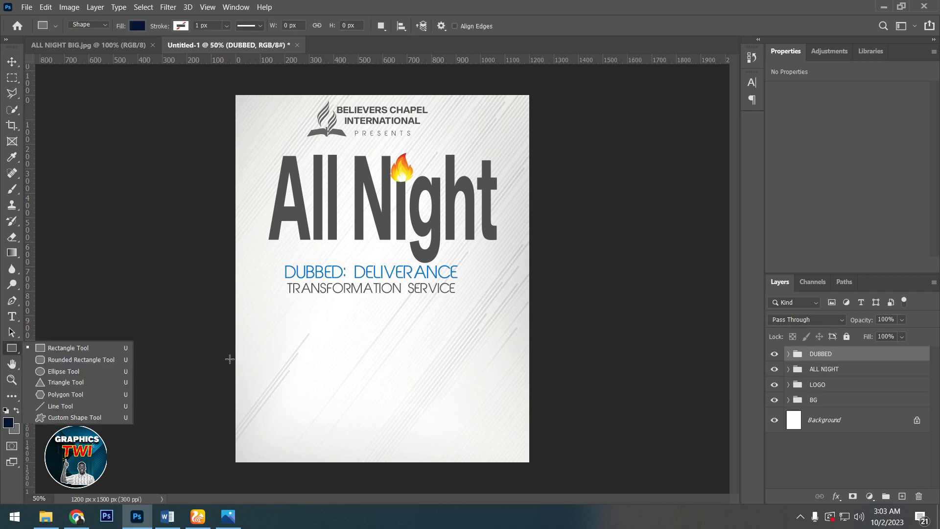
Add a vertical left guide and draw a tall 212 × 310 px navy rectangle beneath the service line.
mouse_move(30, 294)
left_mouse_down()
mouse_move(294, 345)
mouse_move(285, 342)
left_mouse_up()
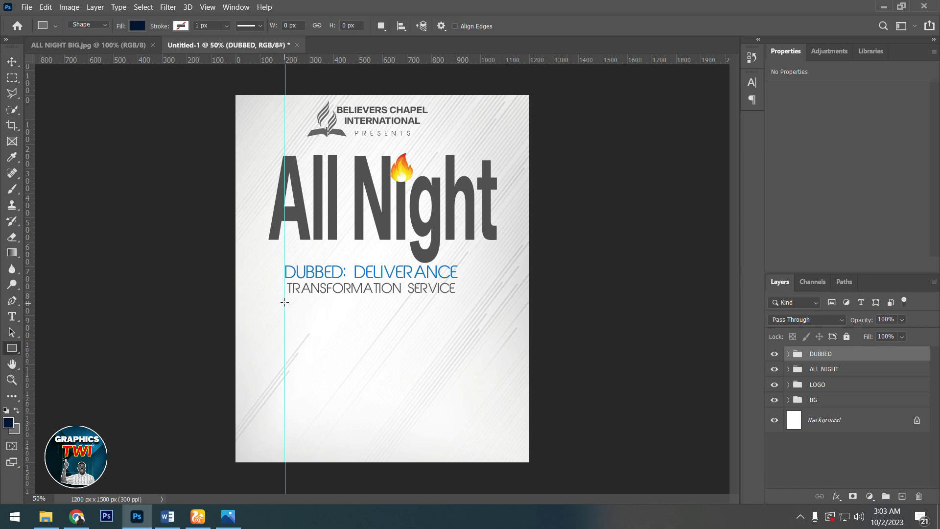
left_click_drag(284, 299, 336, 375)
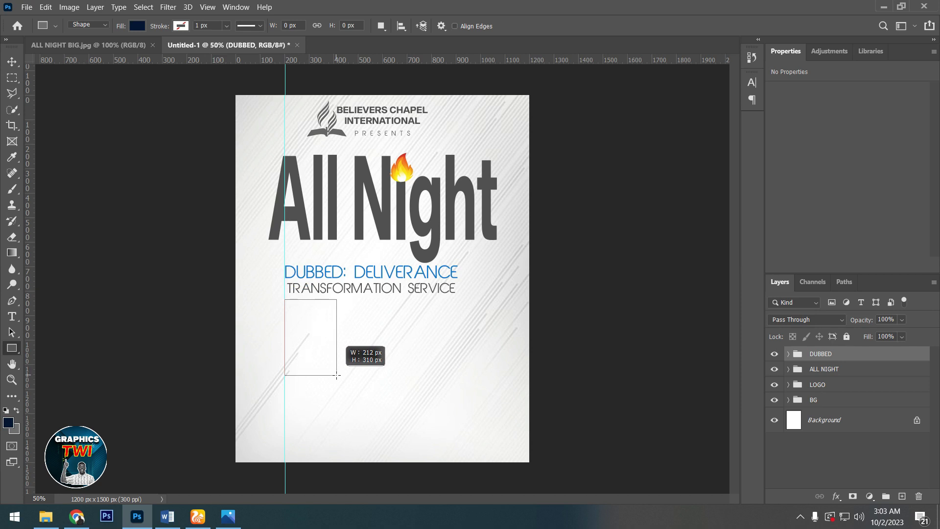
left_click_drag(337, 374, 336, 375)
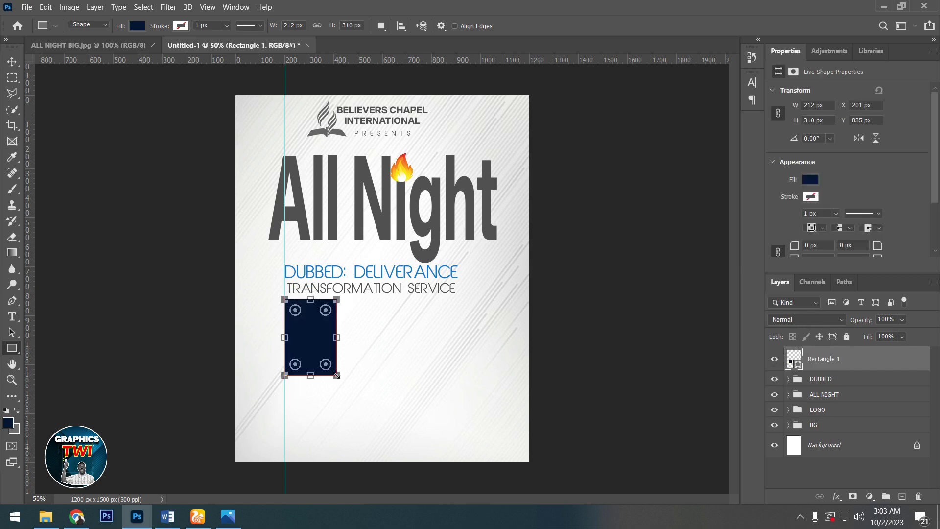
left_click(11, 61)
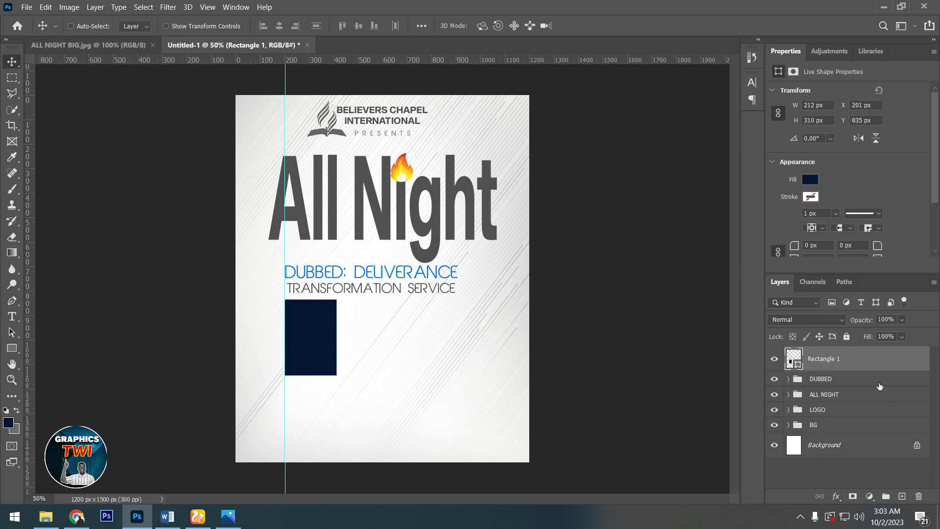
left_click(45, 516)
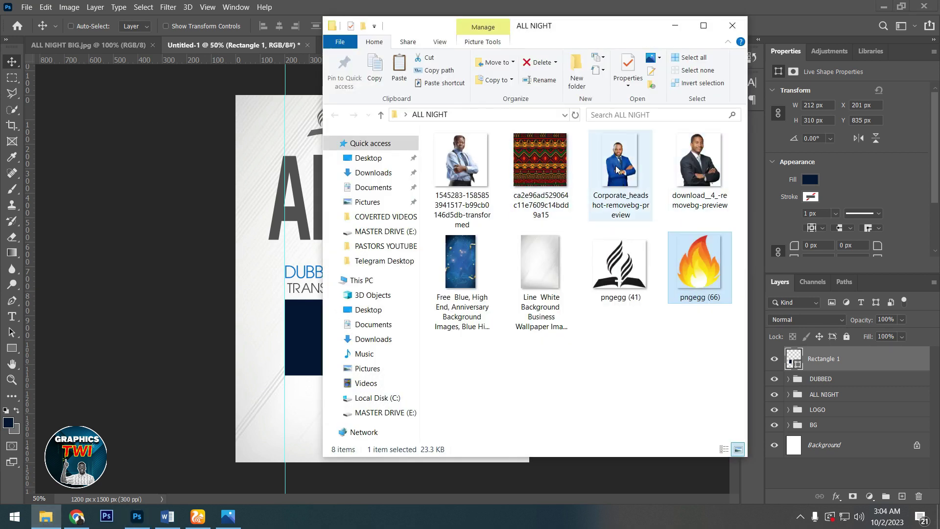
left_click(302, 345)
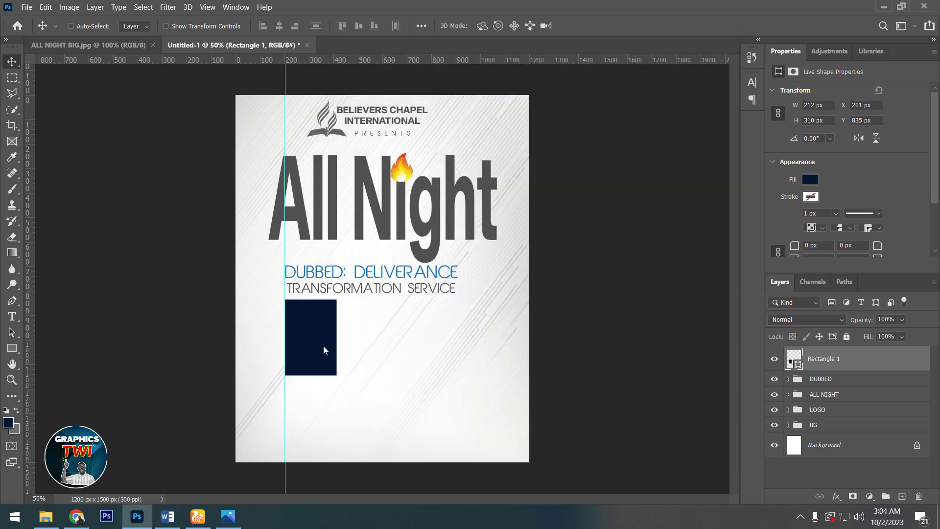
Place the blue-suit headshot, flip it horizontally, and scale it onto the navy rectangle.
left_click_drag(323, 346, 342, 357)
right_click(448, 412)
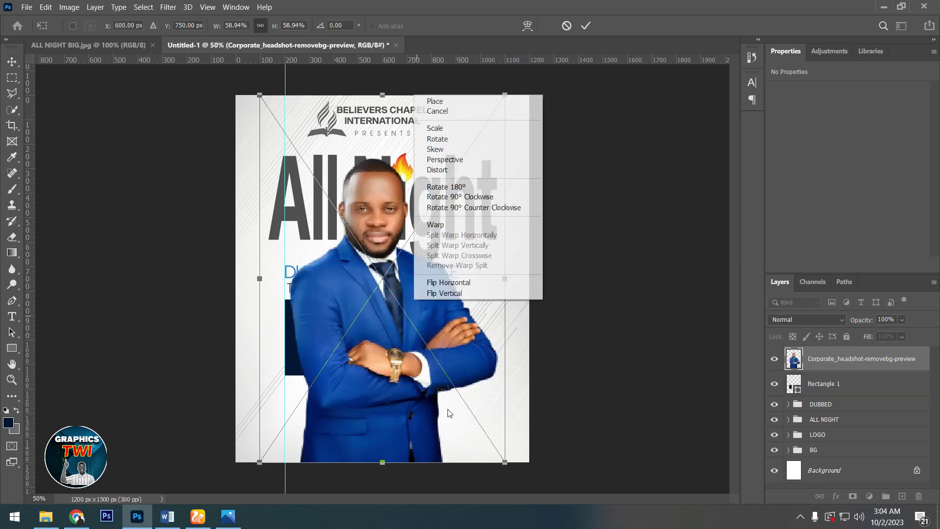
left_click(448, 282)
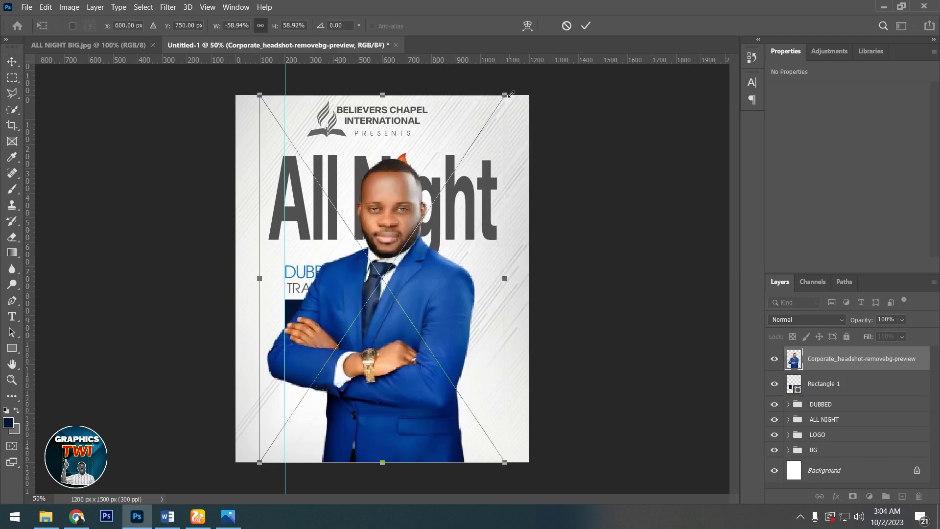
left_click_drag(509, 91, 372, 365)
left_click_drag(312, 409, 322, 323)
left_click_drag(323, 323, 321, 328)
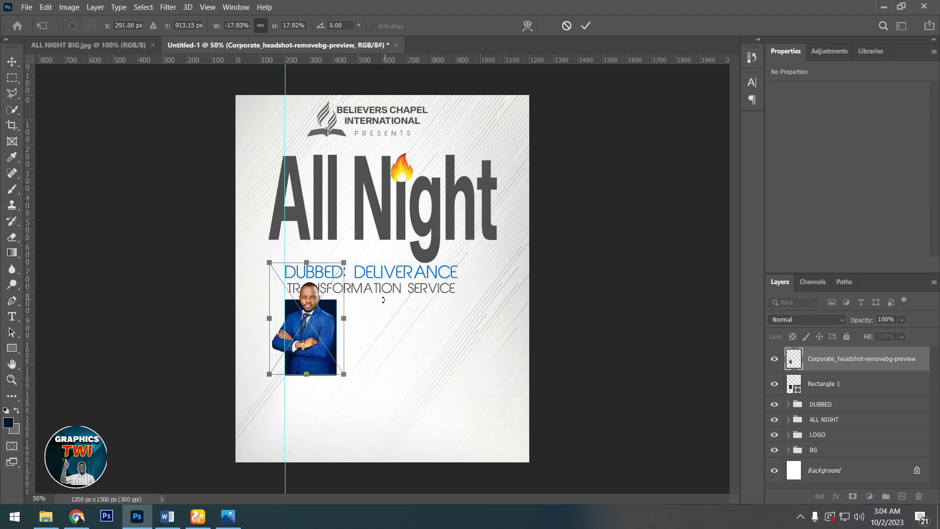
left_click(583, 26)
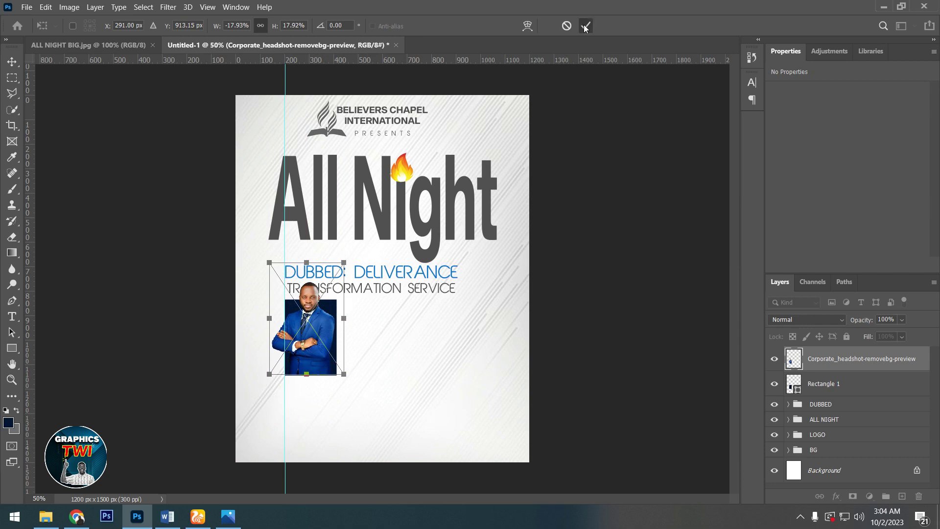
Nudge the headshot and rectangle down together and group them as PS 1.
left_click(816, 385, "ctrl")
key("Down")
key("Down")
key("Down")
key("Down")
key("Down")
key("Down")
key("Down")
key("Down")
key("Down")
key("Down")
key("Down")
key("Down")
key("Down")
key("Down")
key("Down")
key("Down")
key("Down")
key("Down")
key("Down")
key("Down")
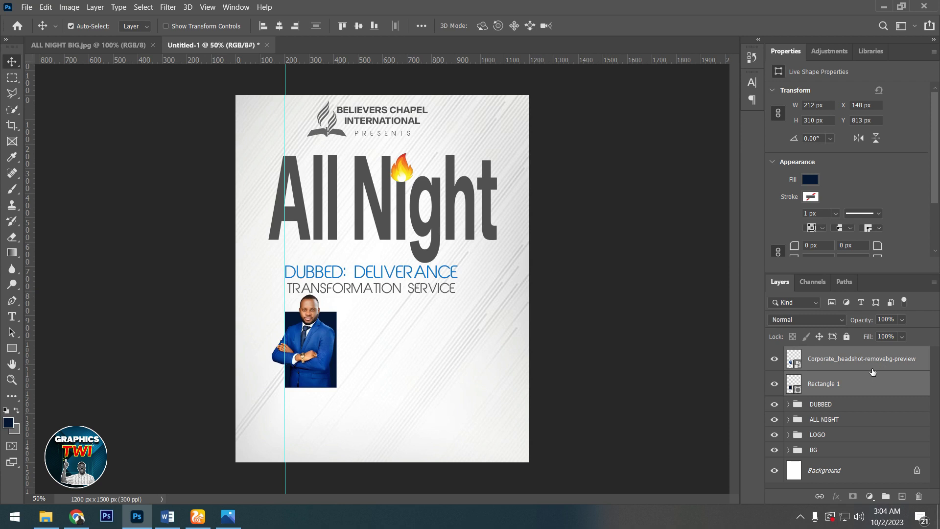
key("ctrl+g")
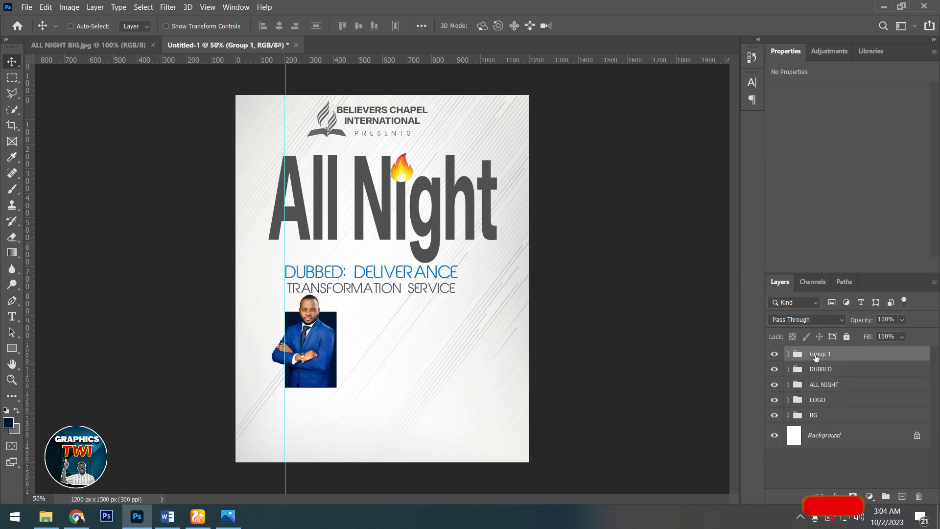
double_click(815, 354)
type("PS 1")
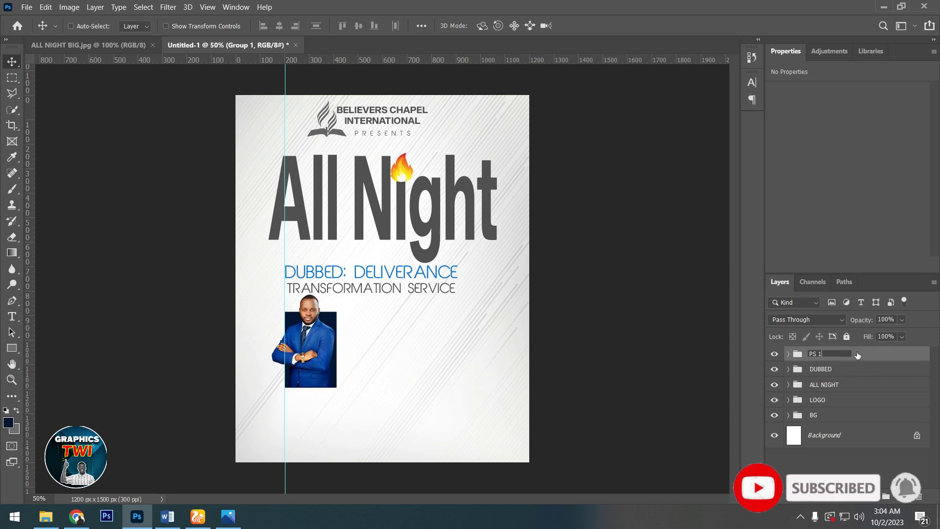
key("Return")
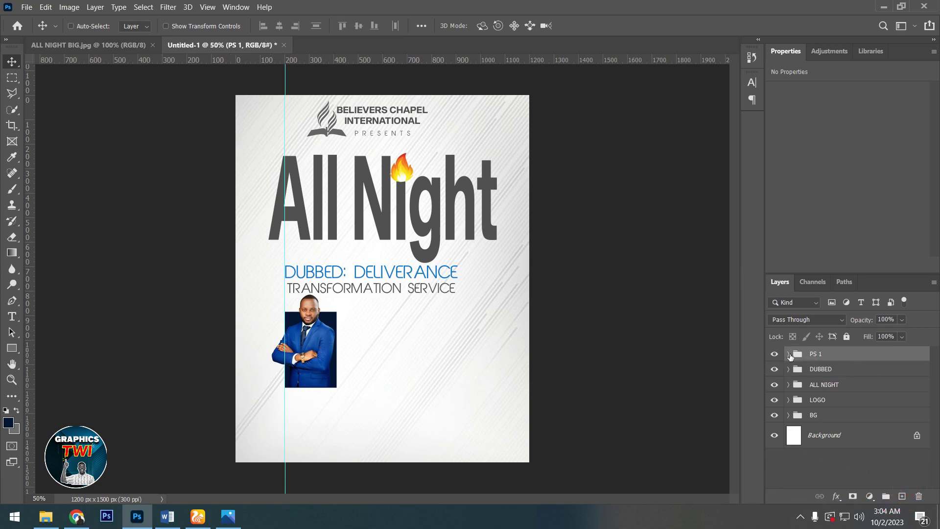
Duplicate the PS 1 group, shift the copy right, and delete its headshot layer.
key("ctrl+j")
key("shift+Right")
key("shift+Right")
key("shift+Right")
key("shift+Right")
key("shift+Right")
key("shift+Right")
key("shift+Right")
key("shift+Right")
key("shift+Right")
key("shift+Right")
key("shift+Right")
key("shift+Right")
key("shift+Right")
key("shift+Right")
key("shift+Right")
key("shift+Right")
key("shift+Right")
key("shift+Right")
key("shift+Right")
key("shift+Right")
key("shift+Right")
key("shift+Right")
key("shift+Right")
key("shift+Right")
key("shift+Right")
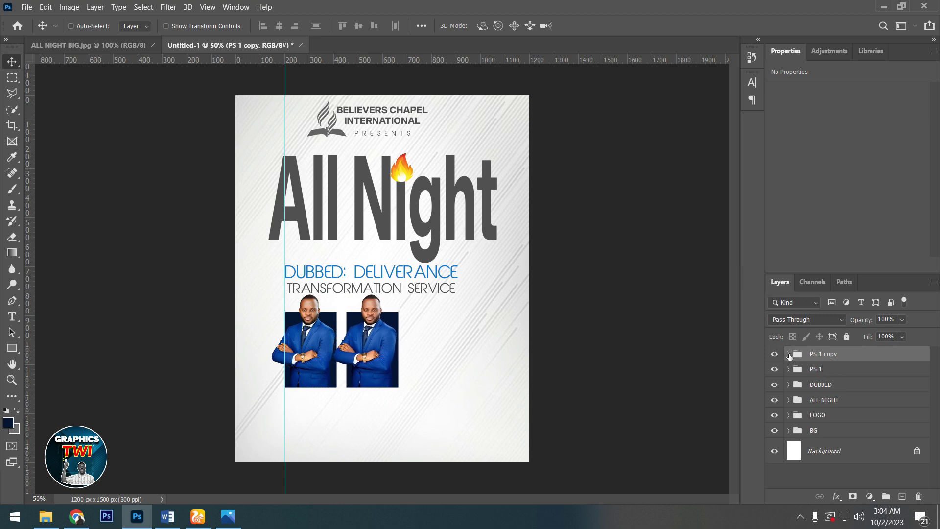
left_click(788, 354)
left_click(832, 376)
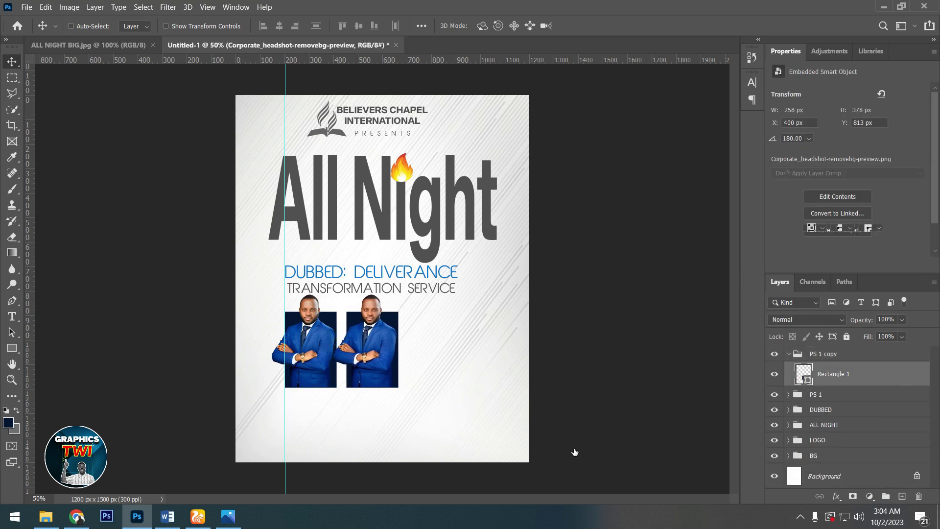
key("Delete")
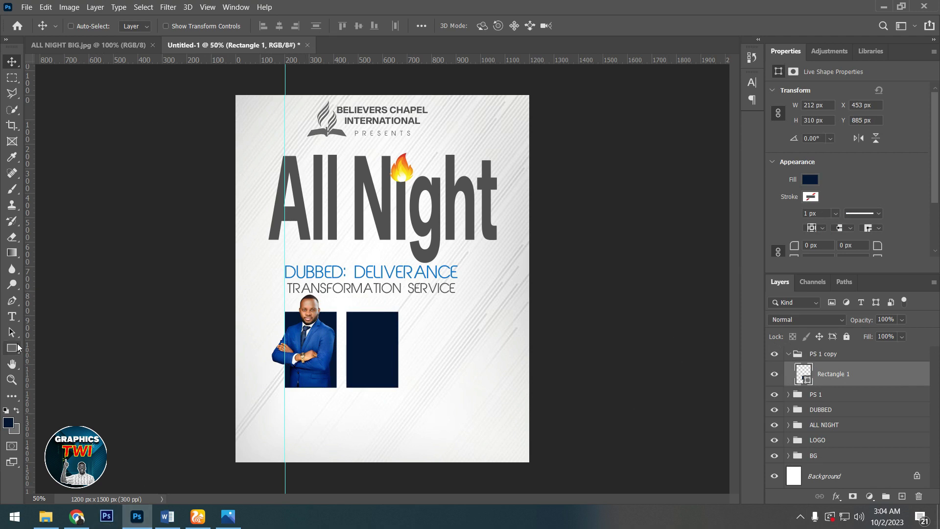
Change the copied rectangle's fill colour to teal.
left_click(12, 348)
left_click(137, 25)
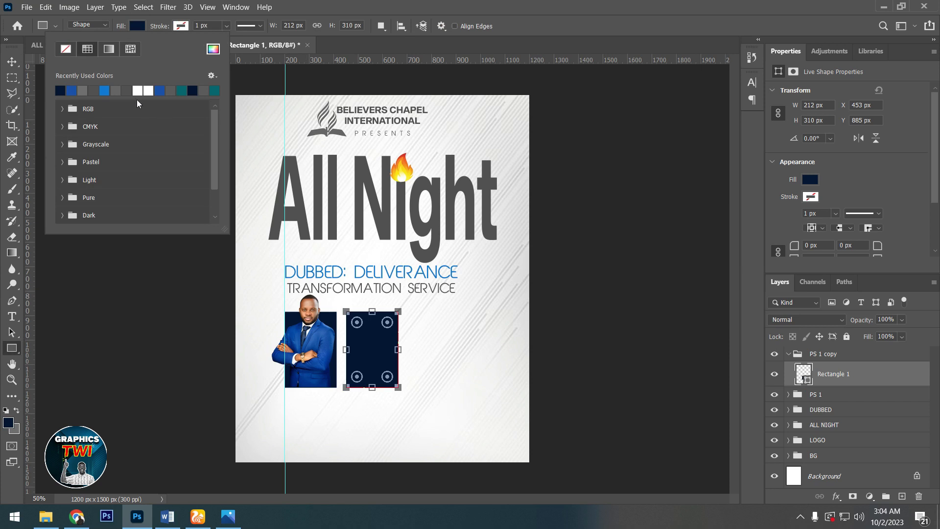
left_click(181, 91)
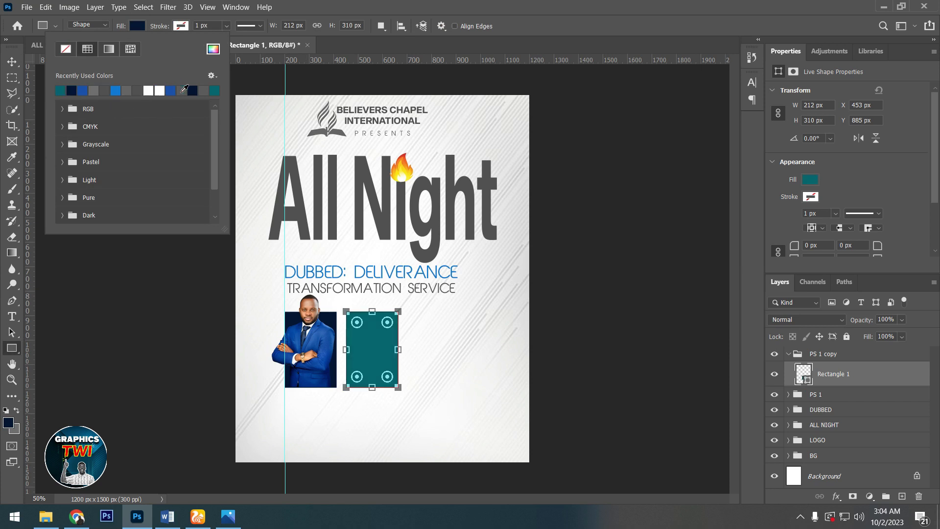
left_click(208, 50)
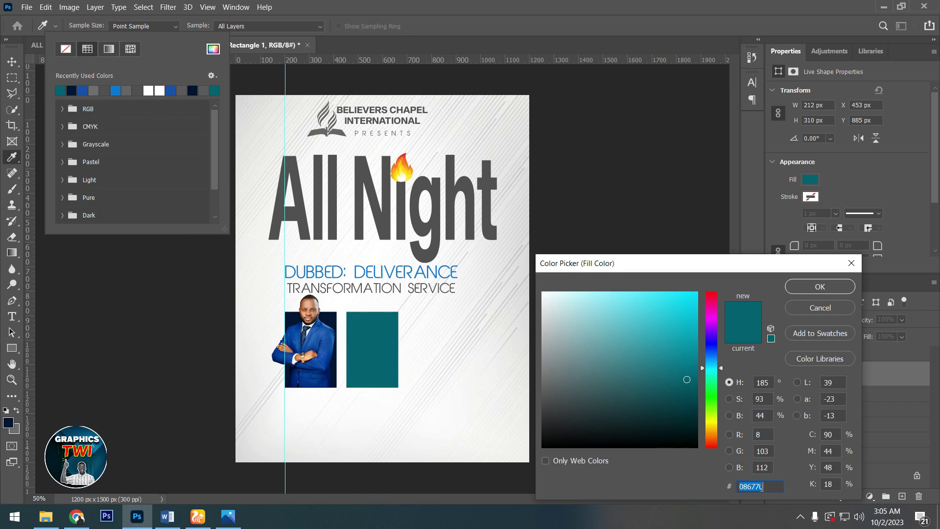
left_click(820, 286)
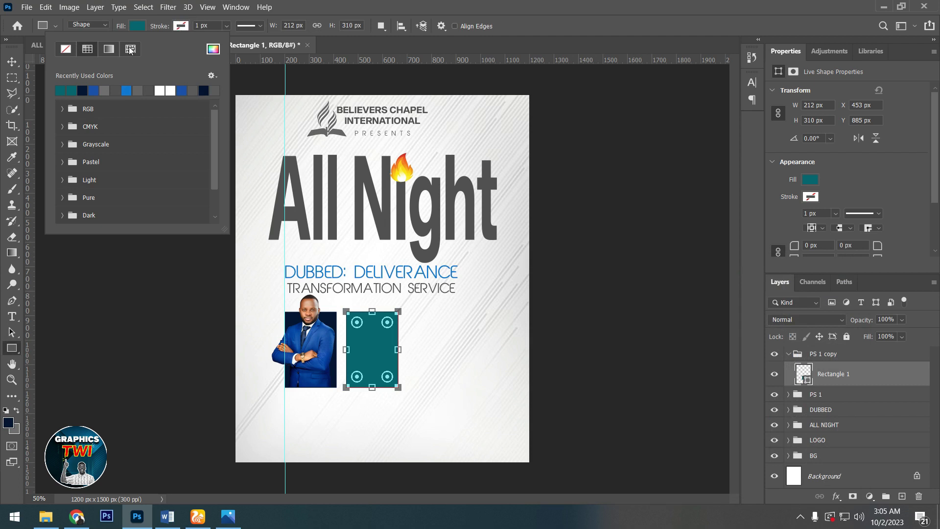
left_click(10, 65)
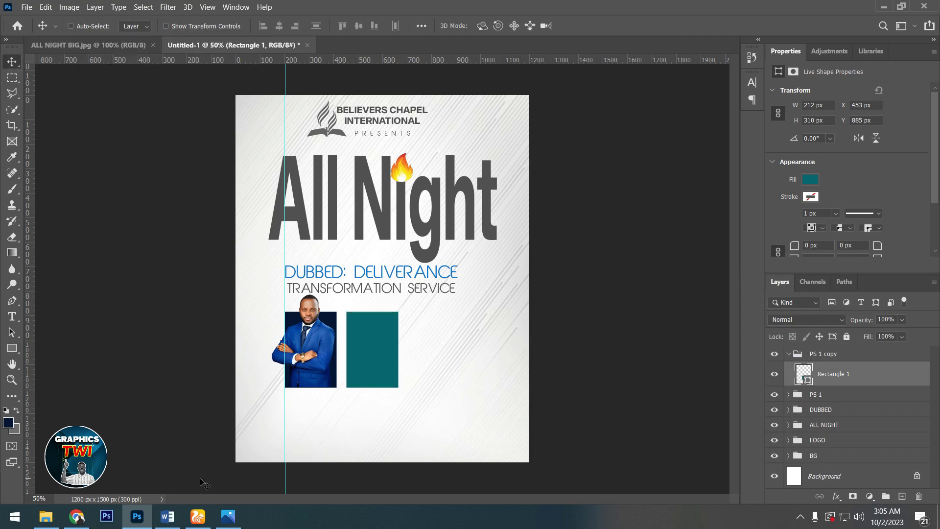
Place the light-blue-shirt pastor photo, scale it onto the teal rectangle, and nudge it down.
left_click(45, 515)
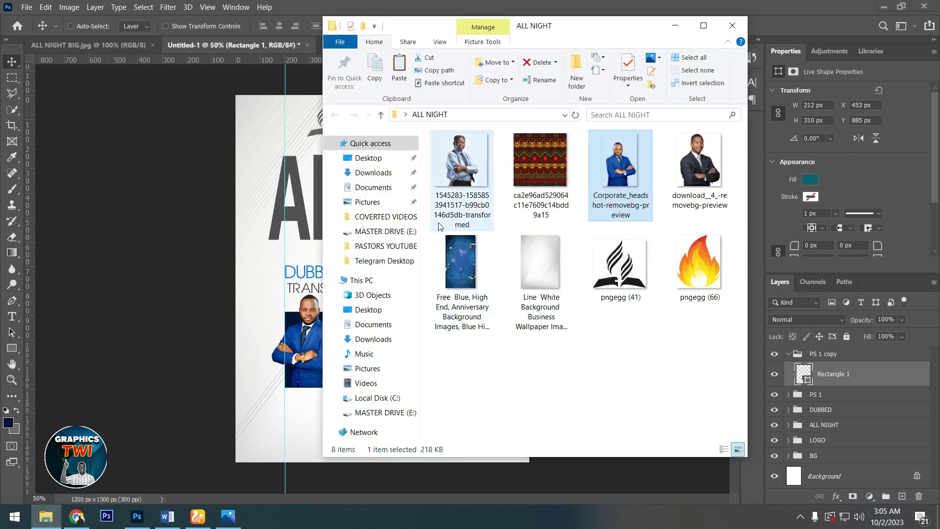
left_click(450, 164)
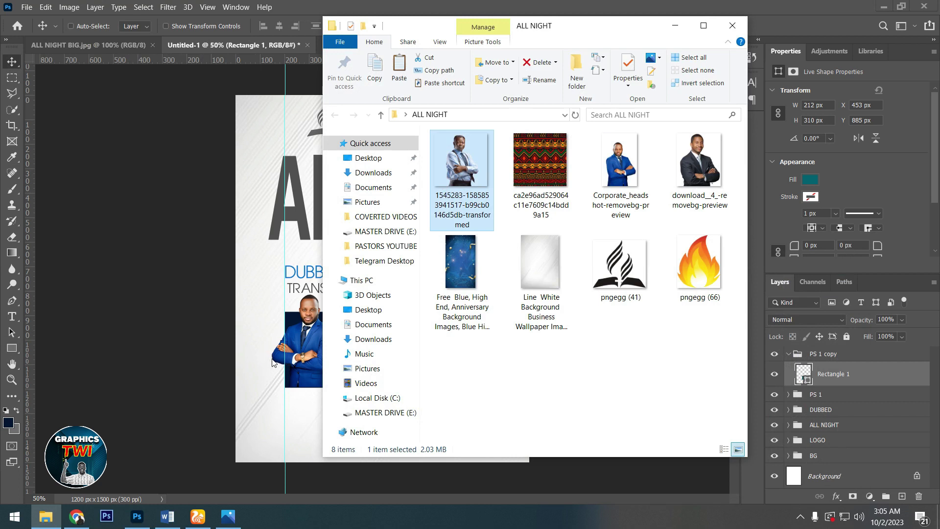
left_click(273, 362)
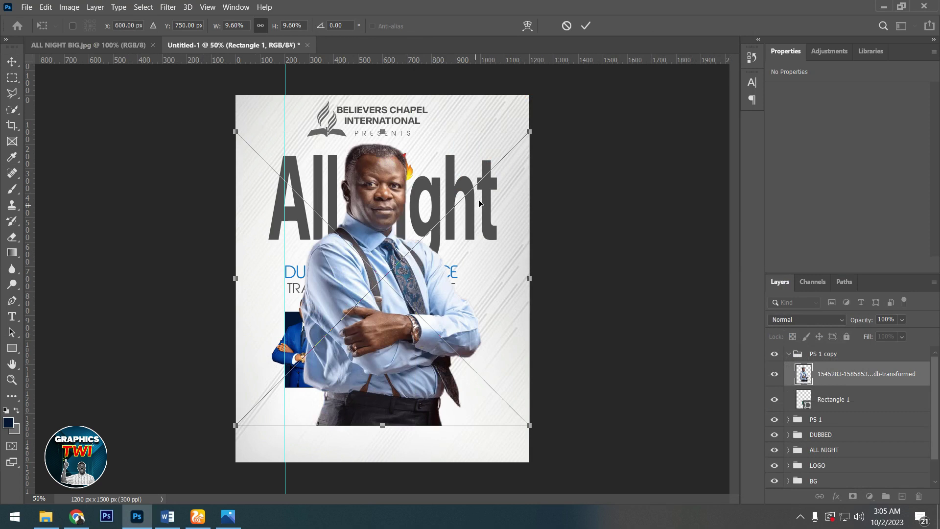
left_click_drag(530, 131, 403, 334)
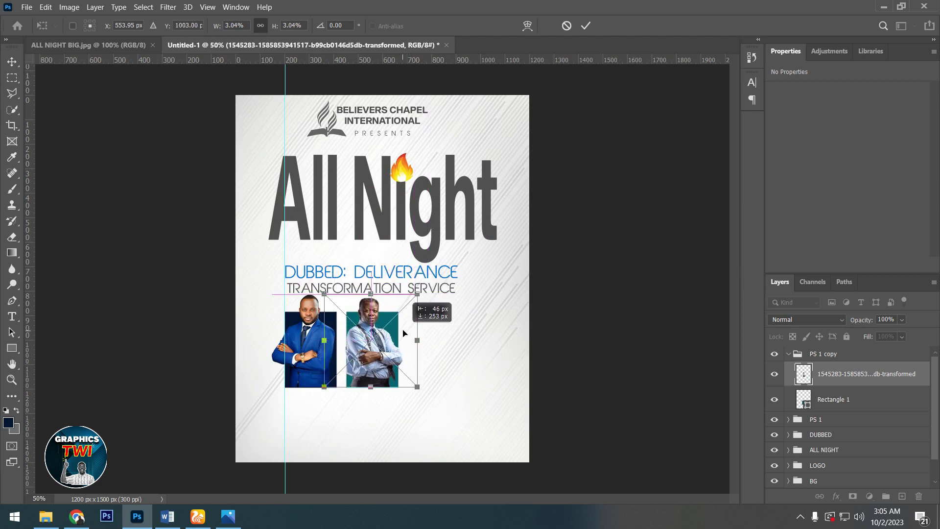
mouse_move(404, 334)
left_mouse_down()
mouse_move(405, 325)
mouse_move(406, 333)
left_mouse_up()
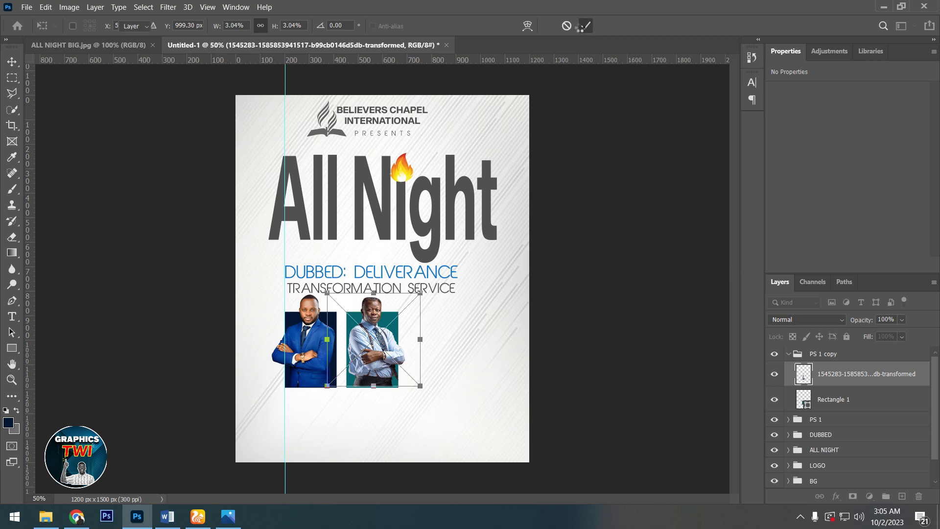
left_click(581, 27)
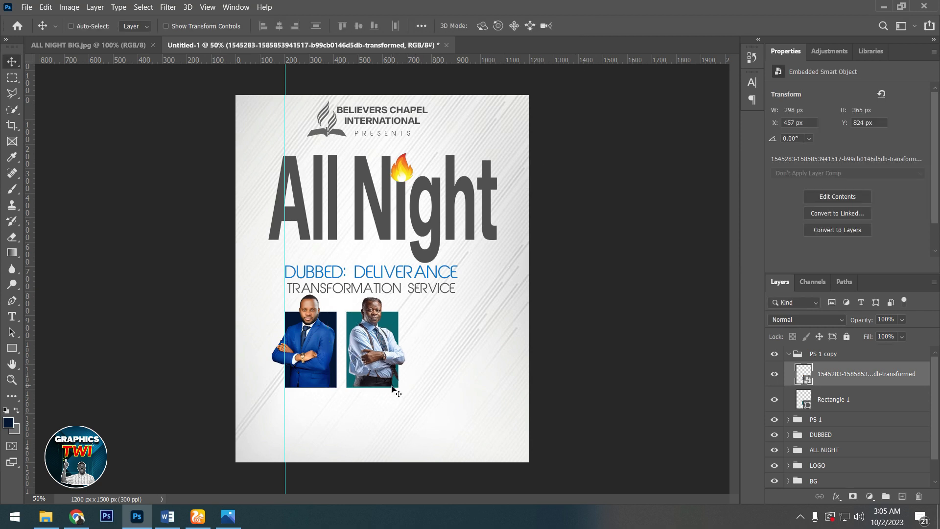
key("Down")
key("Down")
key("Down")
key("Down")
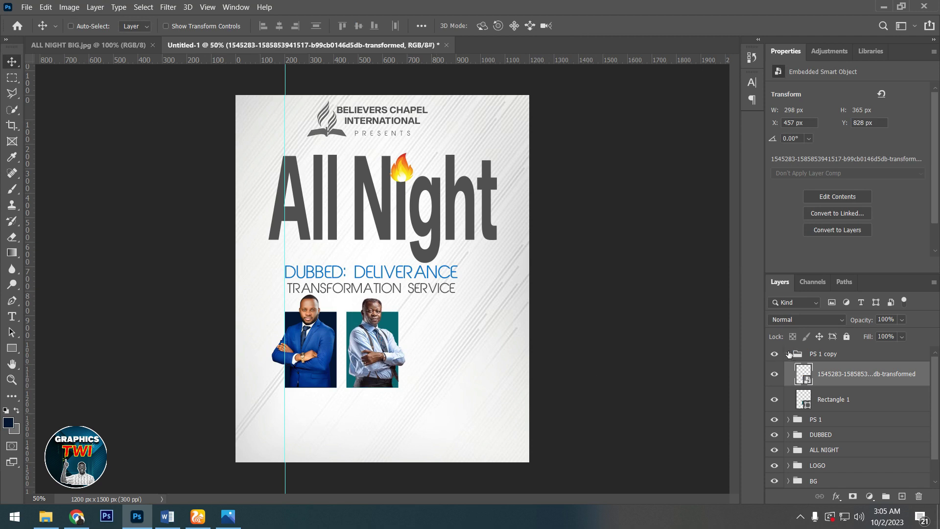
left_click(788, 354)
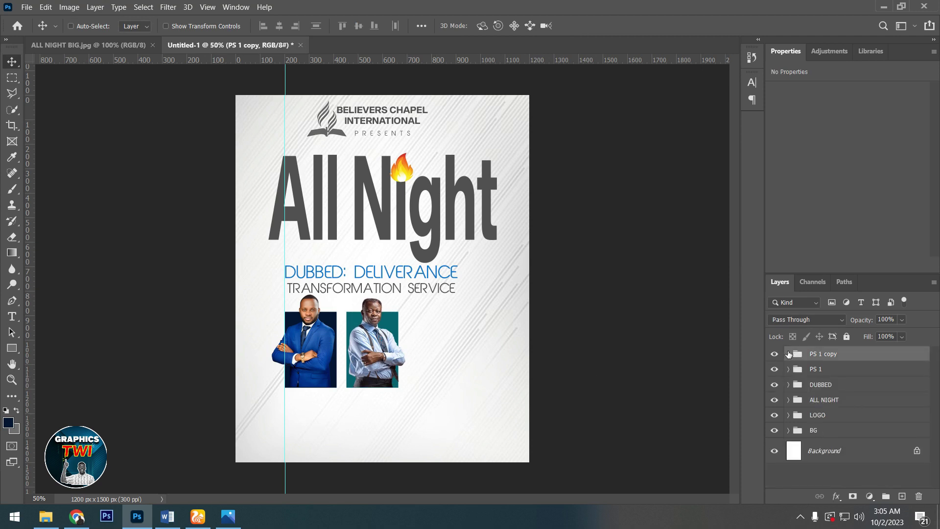
Rename the PS 1 copy group to PS 2.
double_click(825, 355)
type("PS 2")
key("Return")
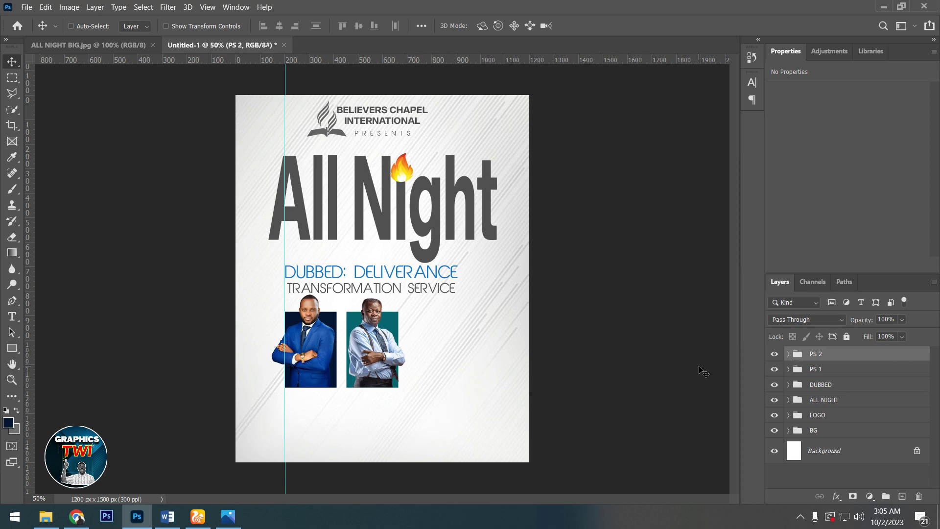
Duplicate the PS 2 group and shift the copy right to form a third portrait panel.
key("ctrl+j")
key("shift+Right")
key("shift+Right")
key("shift+Right")
key("shift+Right")
key("shift+Right")
key("shift+Right")
key("shift+Right")
key("shift+Right")
key("shift+Right")
key("shift+Right")
key("shift+Right")
key("shift+Right")
key("shift+Right")
key("shift+Right")
key("shift+Right")
key("shift+Right")
key("shift+Right")
key("shift+Right")
key("shift+Right")
key("shift+Right")
key("shift+Right")
key("shift+Right")
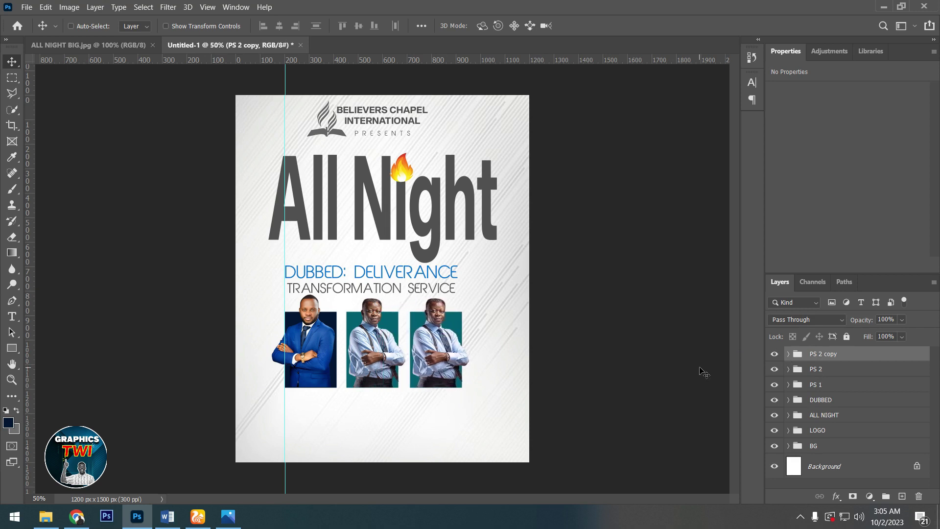
key("Right")
key("Right")
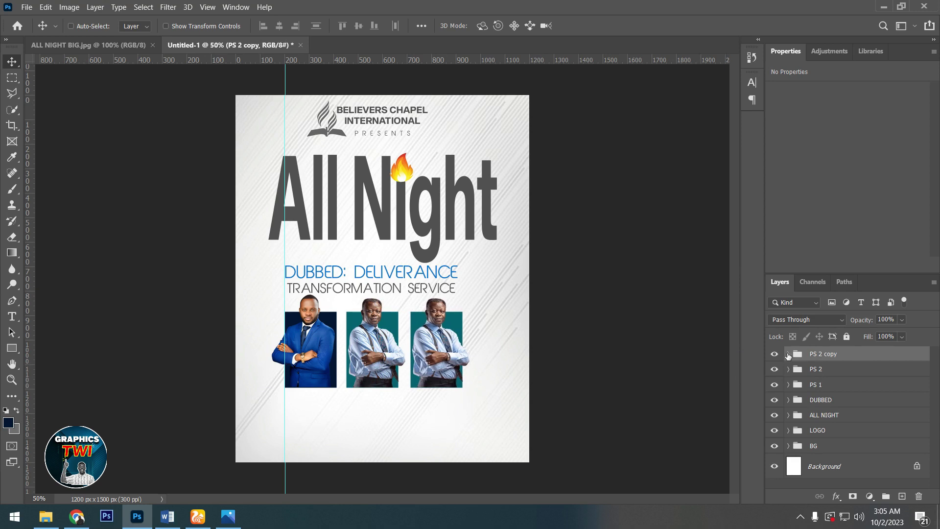
left_click(787, 354)
left_click(836, 376)
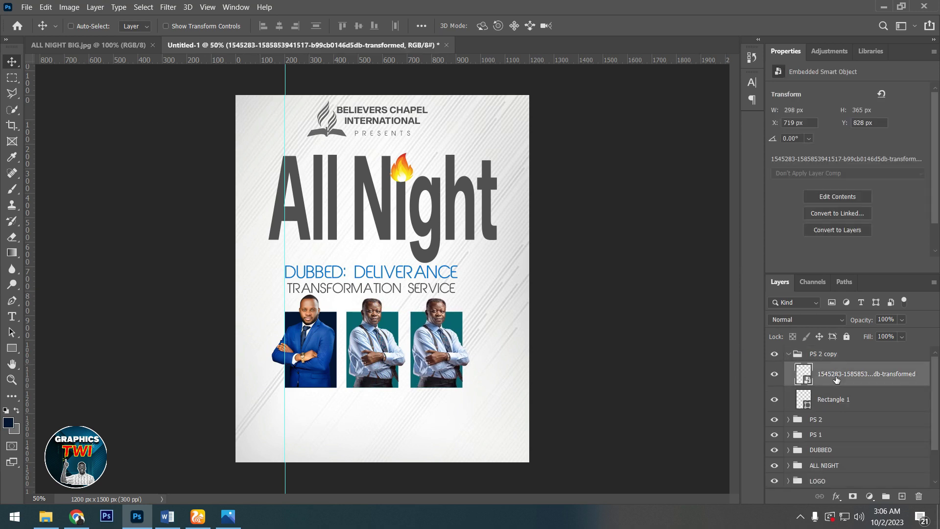
Replace the third panel's photo with the dark-suited pastor headshot, sized to fit the teal rectangle.
key("Delete")
left_click(45, 516)
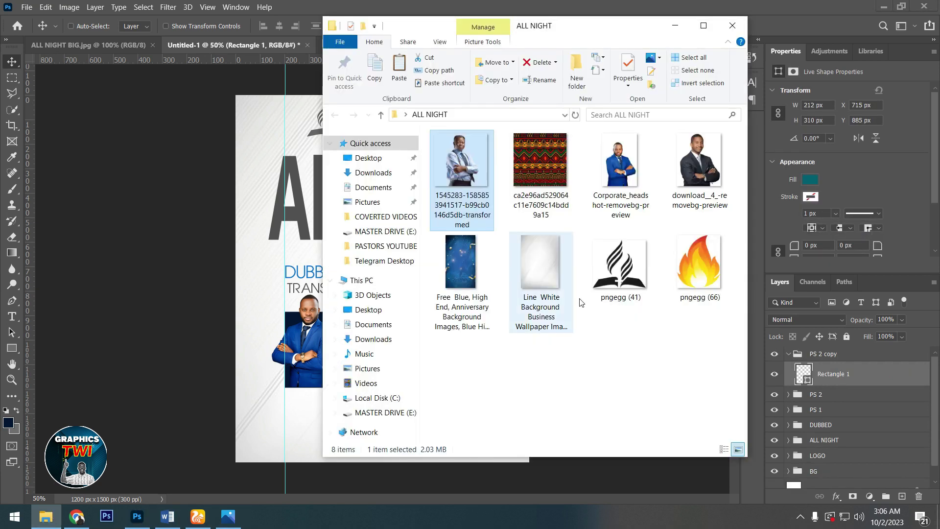
left_click(694, 157)
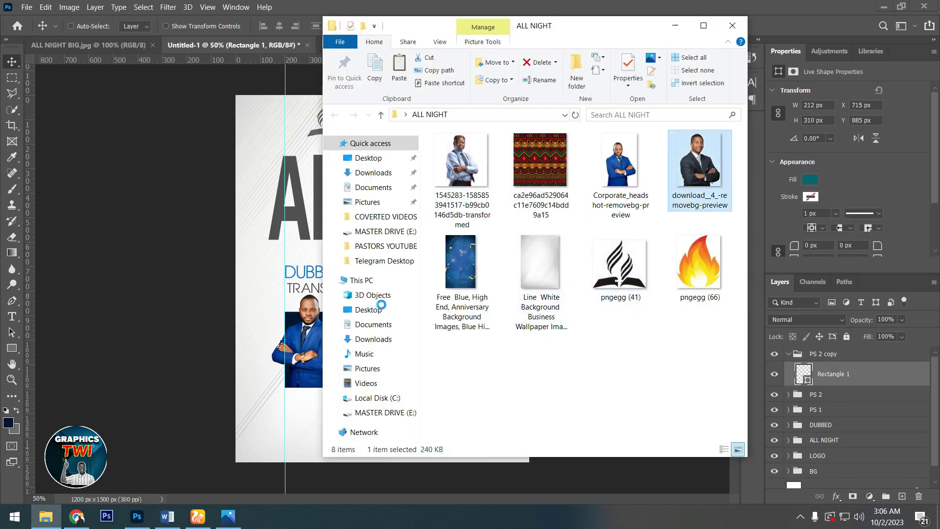
left_click(290, 333)
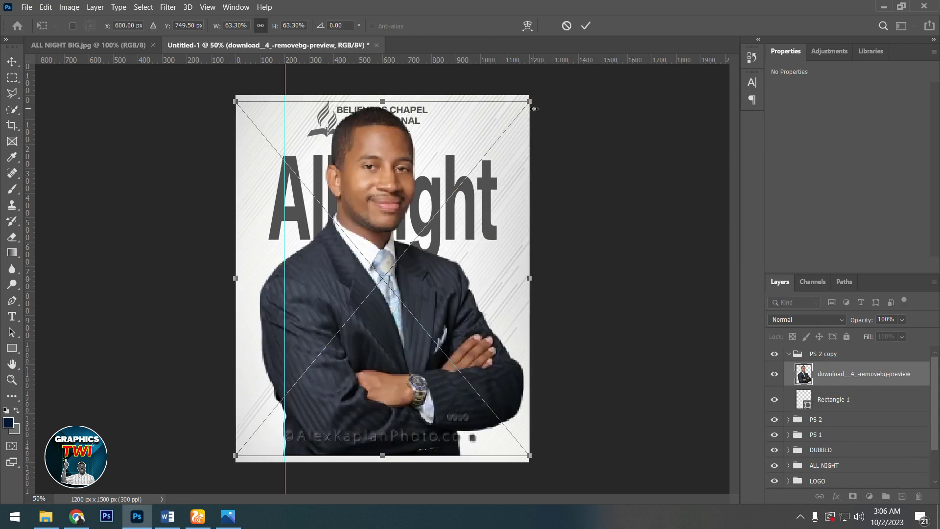
left_click_drag(531, 99, 421, 248)
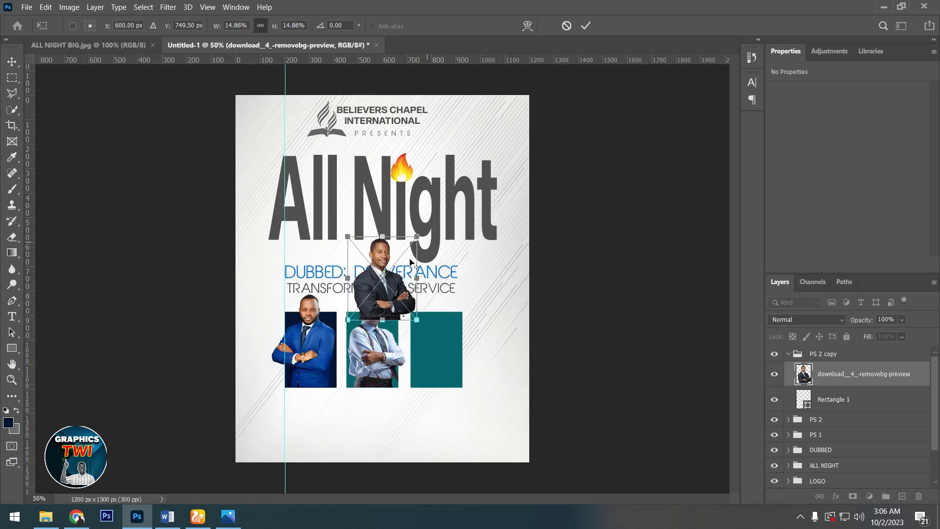
mouse_move(399, 278)
left_mouse_down()
mouse_move(461, 352)
mouse_move(453, 344)
left_mouse_up()
left_click_drag(473, 300, 480, 295)
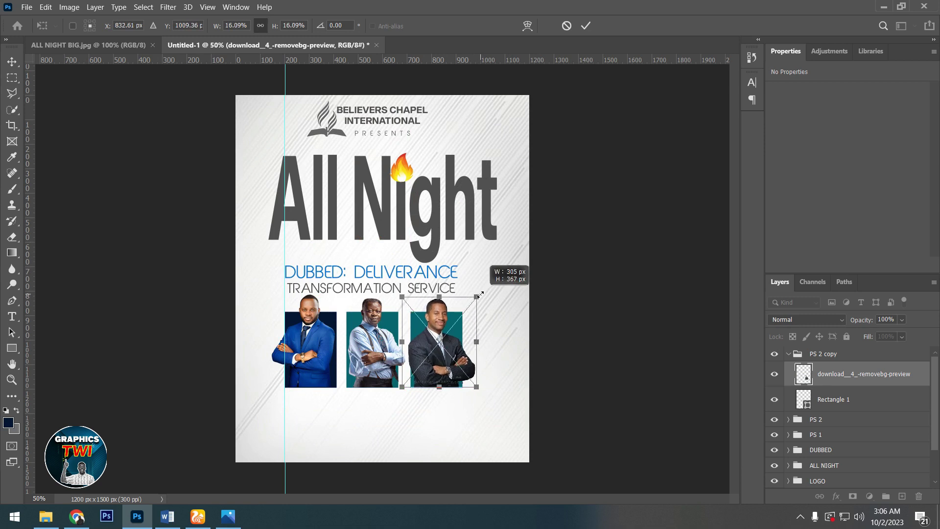
left_click(588, 30)
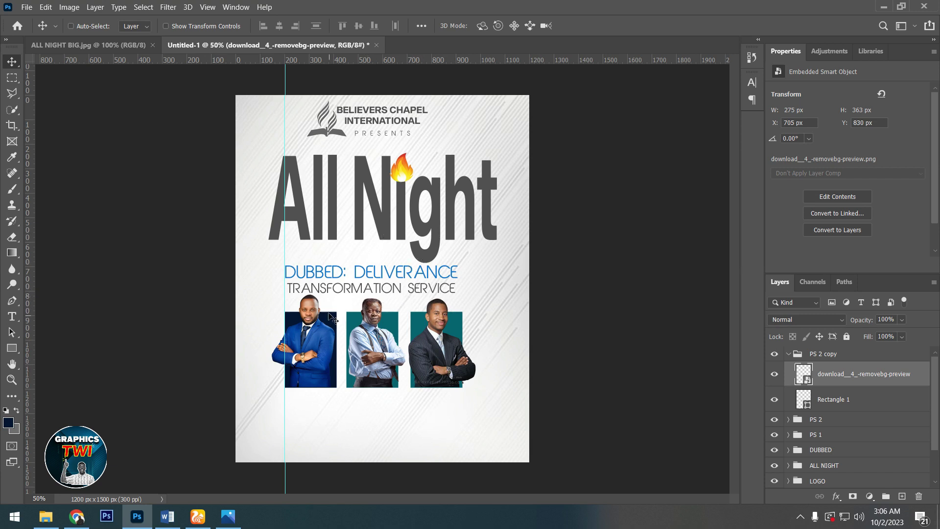
left_click(787, 354)
Check the ALL NIGHT title's spacing to the page edges using a temporary full-canvas selection.
left_click(817, 420)
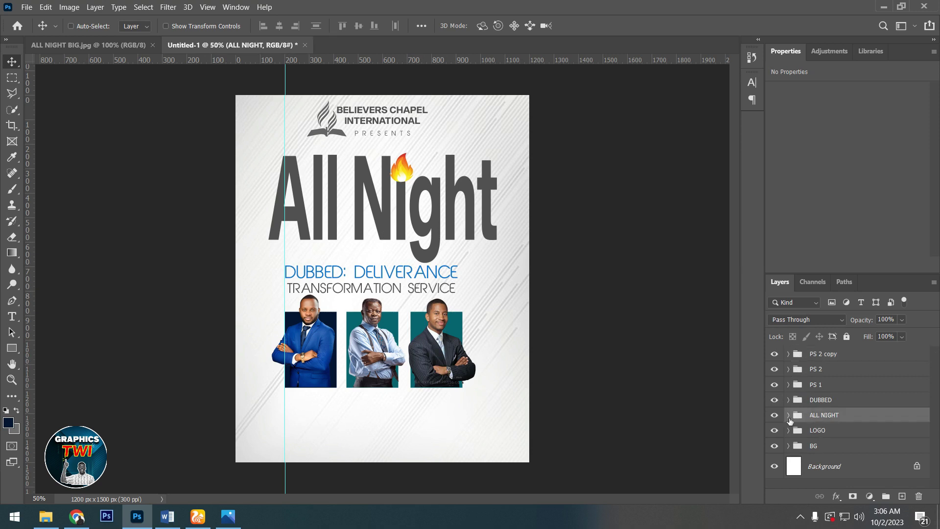
key("ctrl+a")
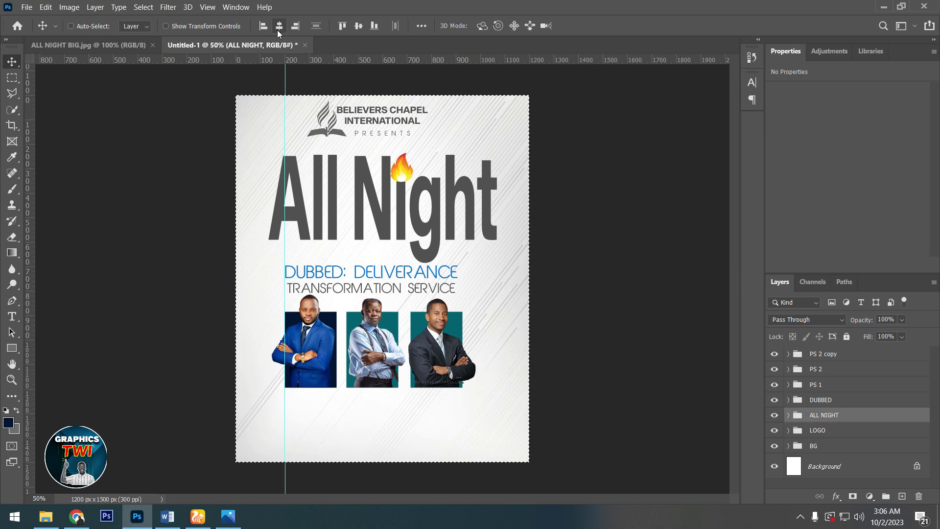
key("ctrl")
key("ctrl+d")
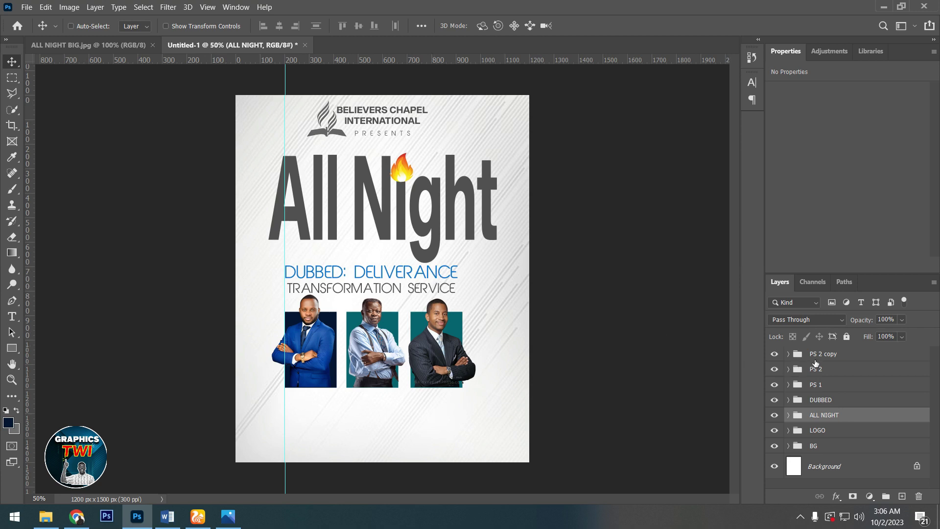
Scale the DUBBED subtitle group up to about 112% and fine-tune its vertical position.
left_click(811, 433)
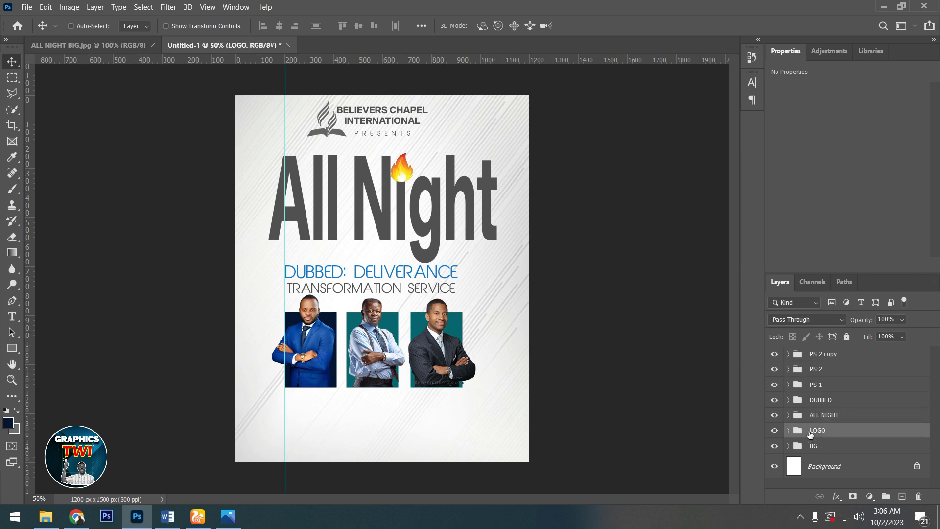
left_click(813, 402)
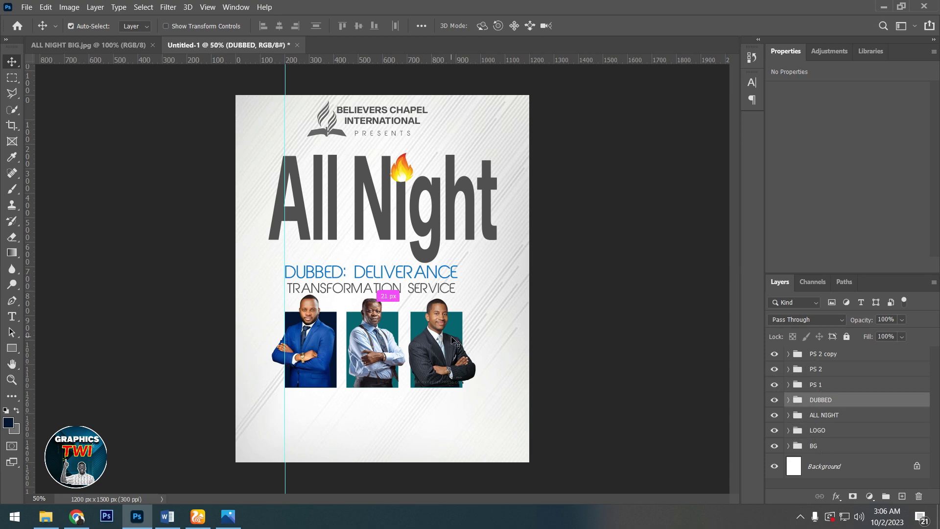
key("ctrl+t")
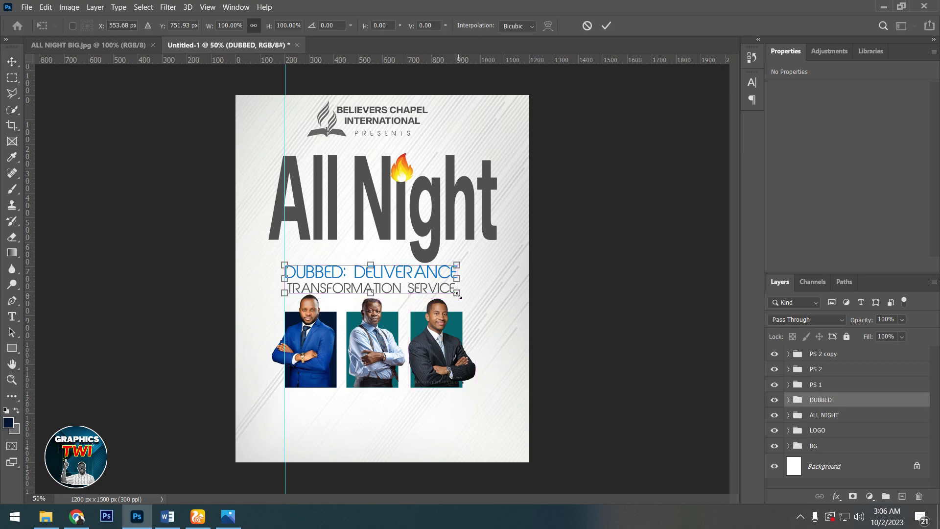
left_click_drag(459, 295, 471, 295)
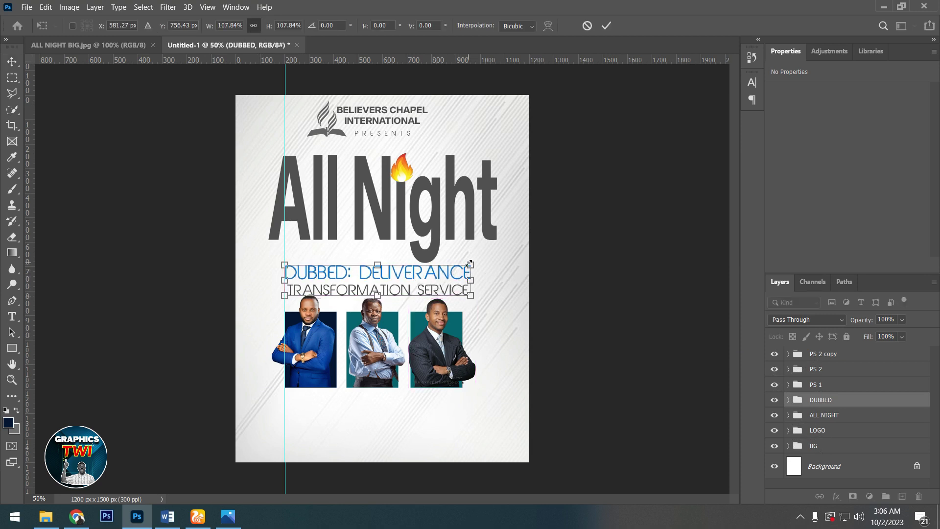
left_click_drag(471, 263, 481, 263)
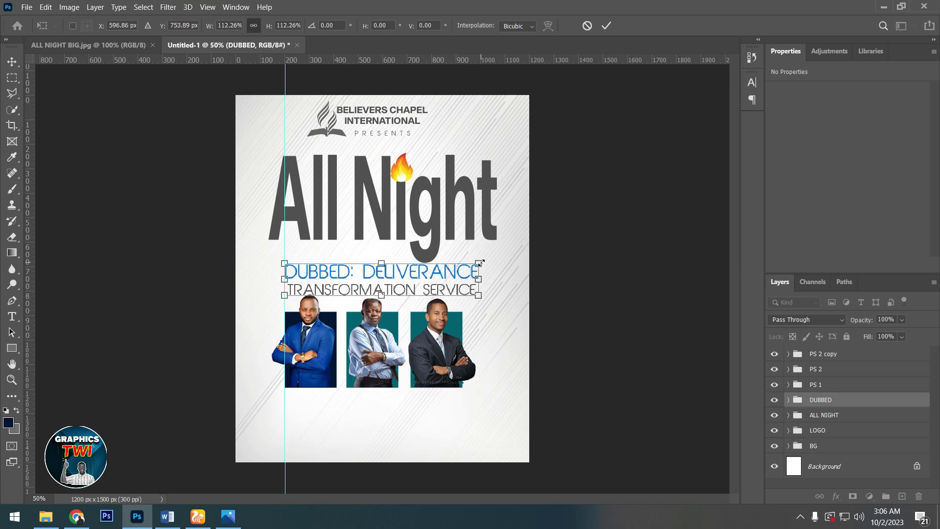
left_click(606, 26)
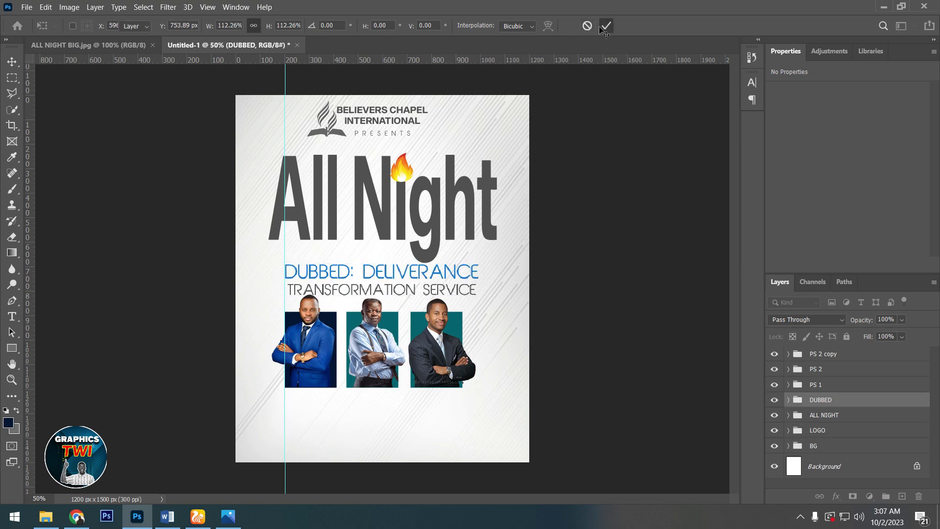
key("Down")
key("Down")
key("Down")
key("Down")
key("Up")
Shift the PS 1, PS 2 and PS 2 copy portraits together slightly down and right.
left_click(816, 385)
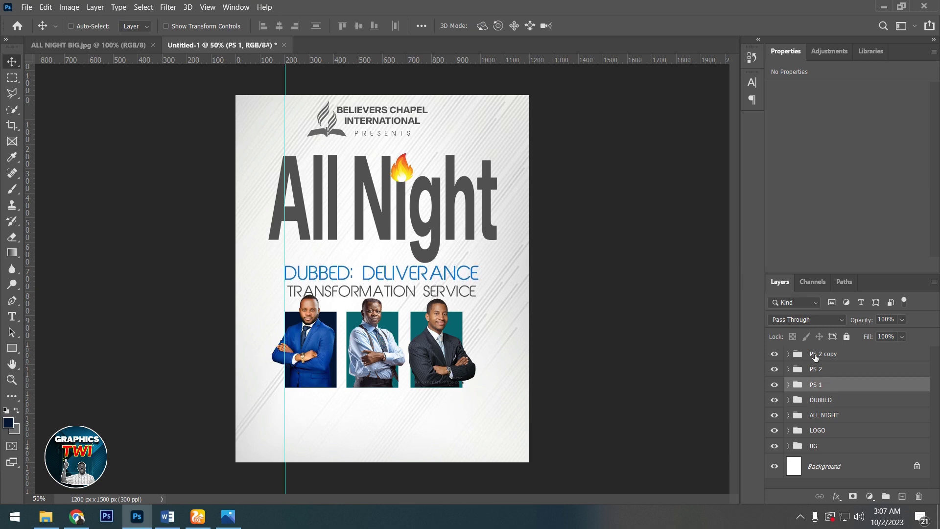
left_click(815, 355, "ctrl")
left_click(817, 370, "ctrl")
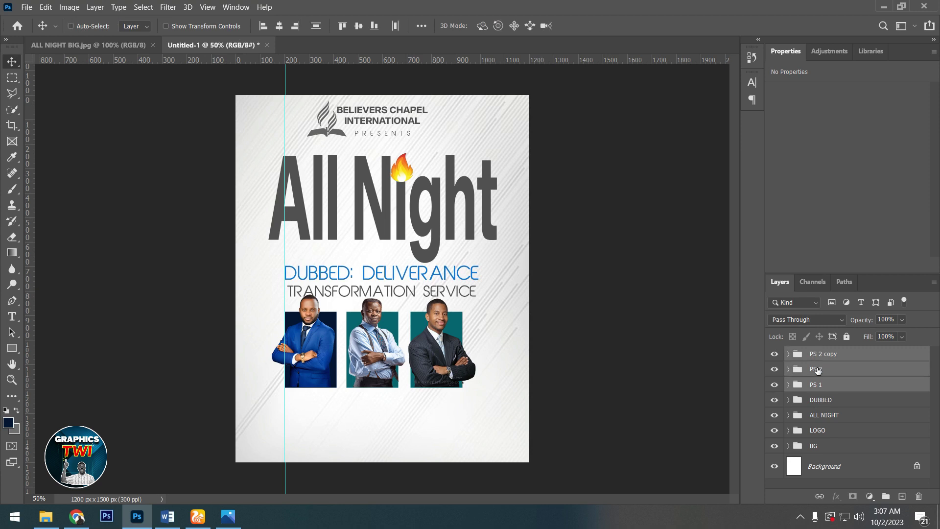
key("Down")
key("Down")
key("Down")
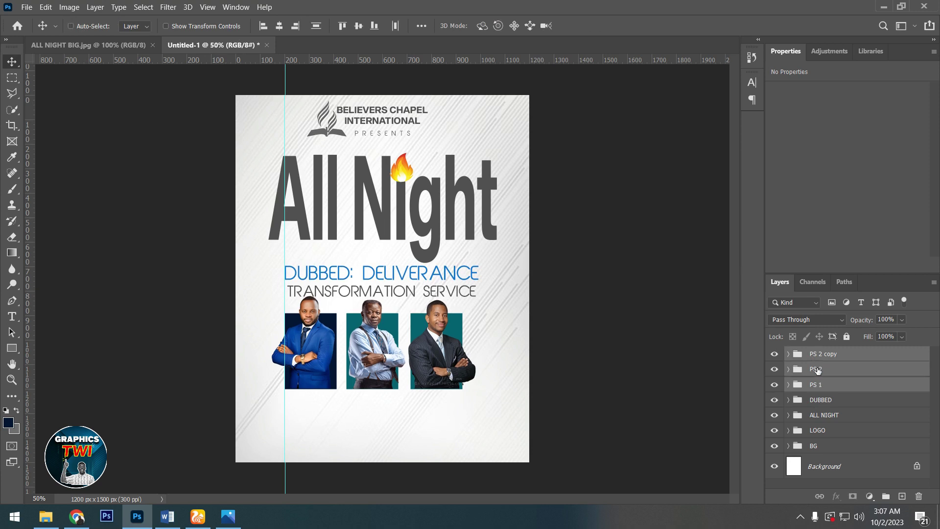
key("Right")
key("Right")
key("Right")
key("Right")
key("Right")
key("Right")
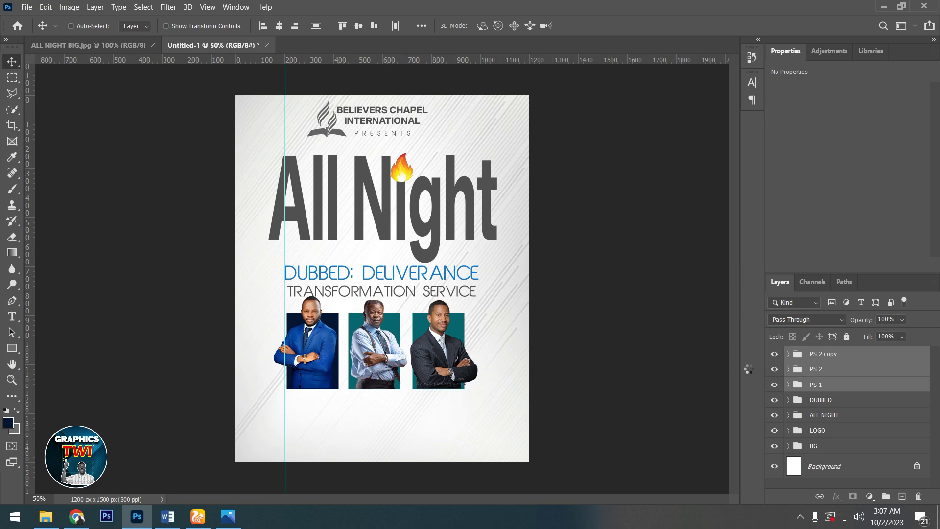
key("Right")
key("Right")
key("Right")
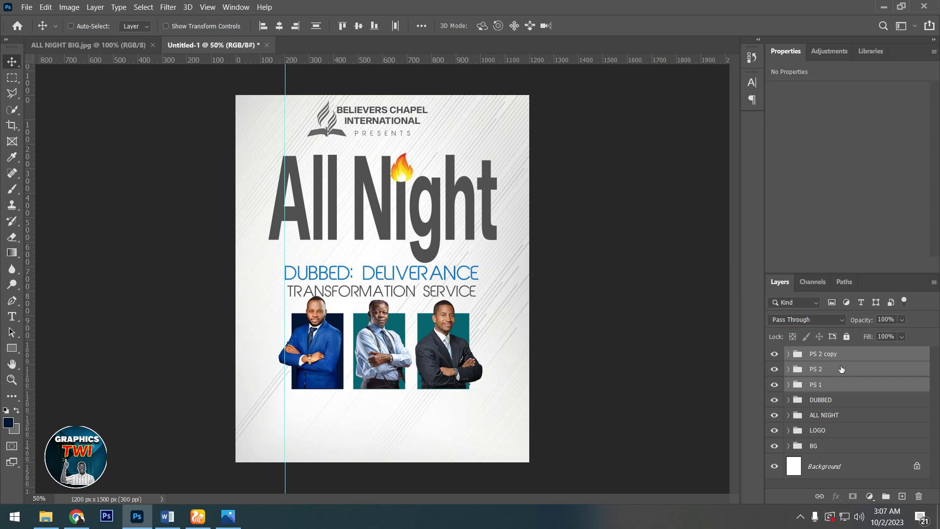
Check the reference flyer, then select the third photo's backing rectangle in the PS 2 copy group.
left_click(852, 361)
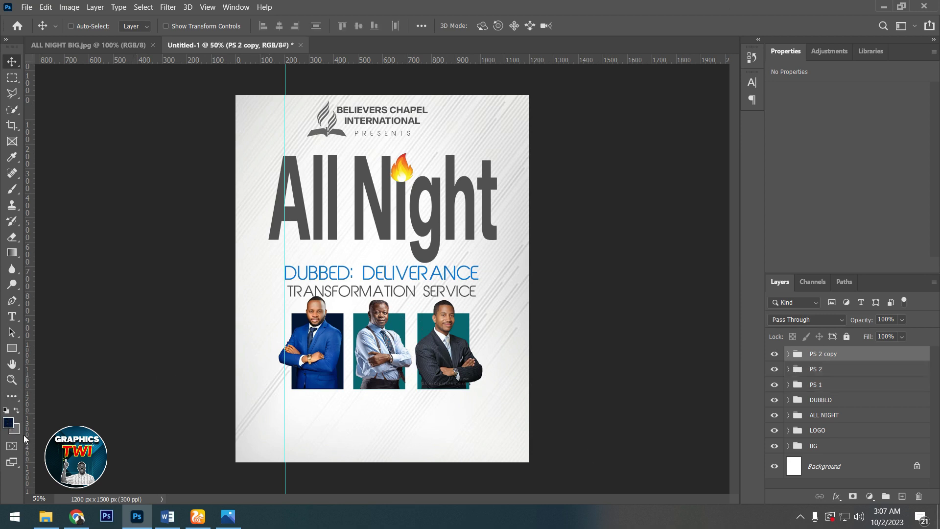
left_click(118, 46)
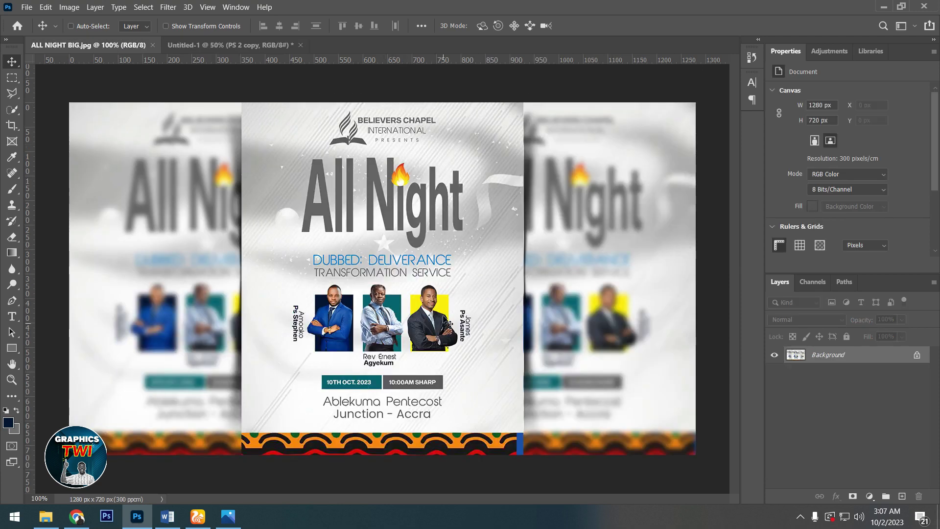
left_click(193, 46)
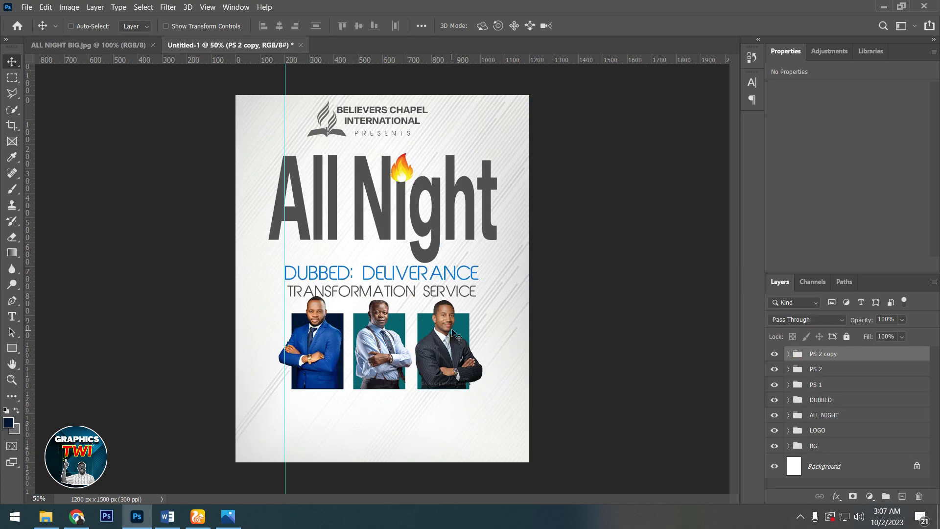
left_click(787, 353)
left_click(832, 399)
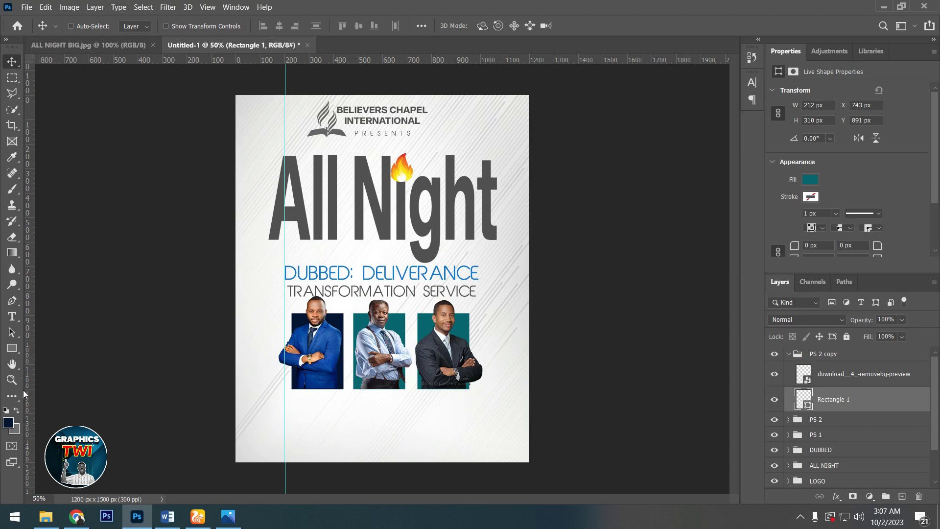
Change the backing rectangle's fill to bright yellow fff600 and collapse the PS 2 copy group.
left_click(16, 350)
left_click(138, 27)
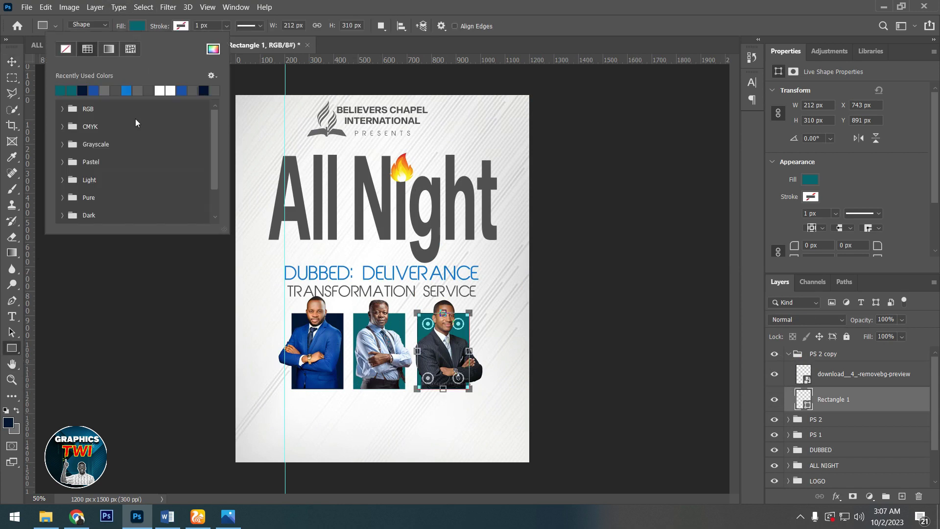
left_click(212, 50)
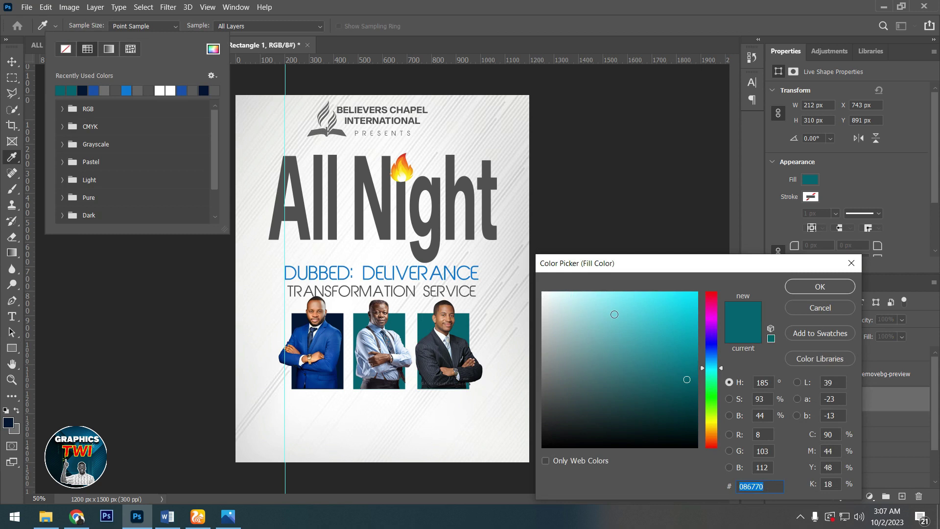
left_click(706, 419)
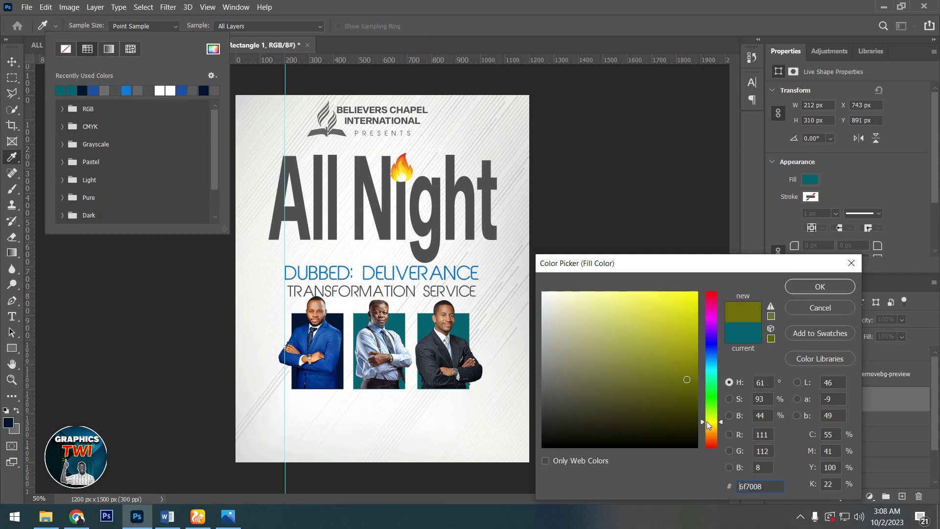
left_click_drag(690, 316, 697, 292)
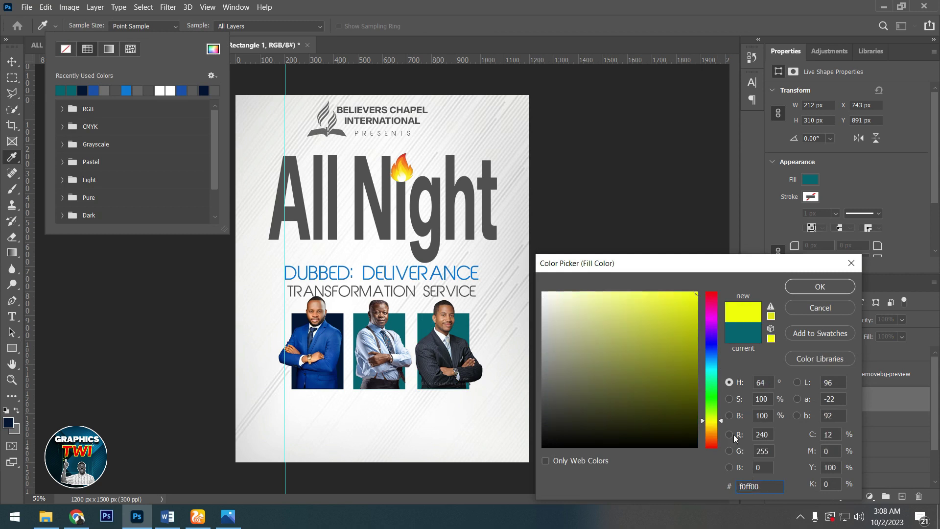
left_click_drag(722, 421, 721, 422)
left_click(834, 285)
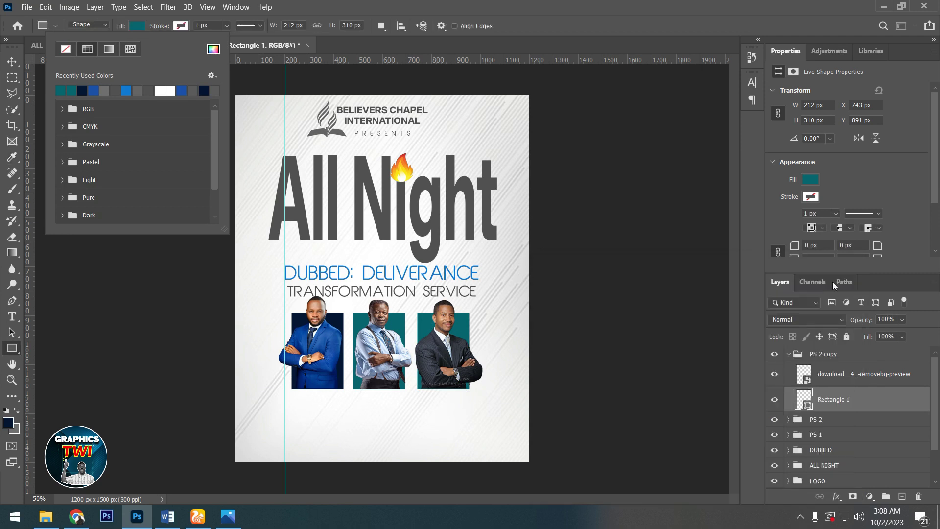
left_click(11, 62)
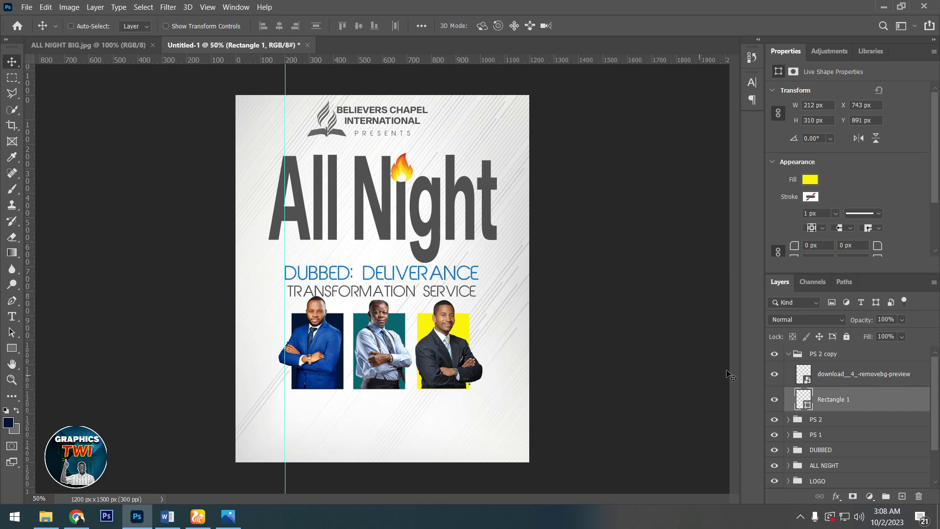
left_click(790, 355)
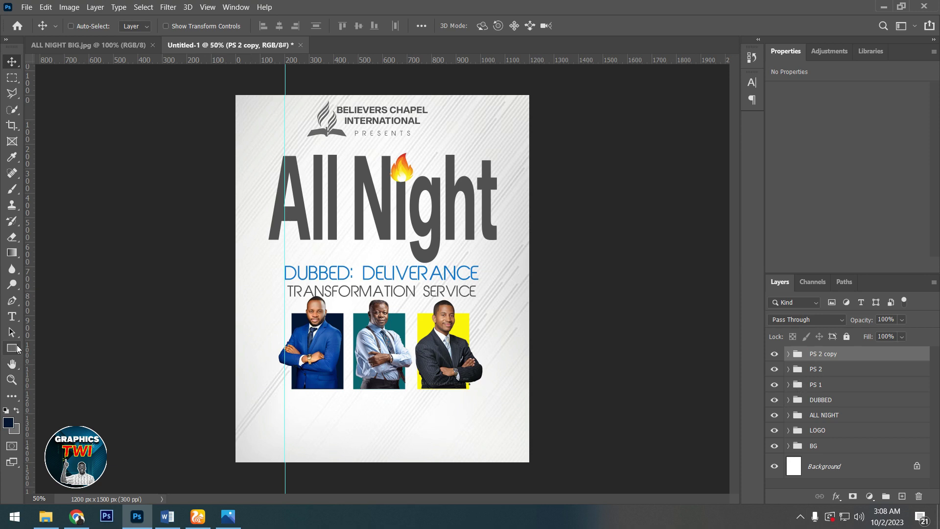
Sample the teal from a photo background and draw a teal bar below the photos.
left_click(13, 348)
left_click(8, 422)
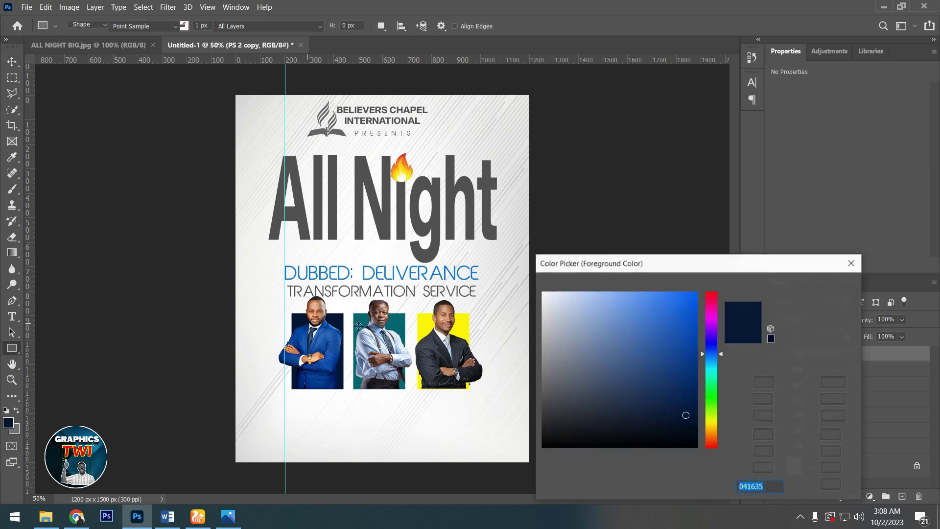
left_click(361, 319)
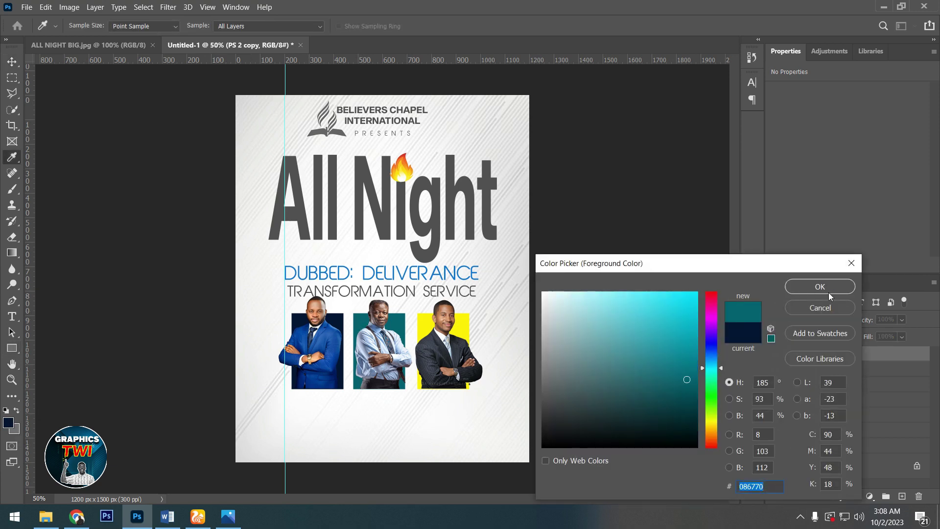
left_click(827, 288)
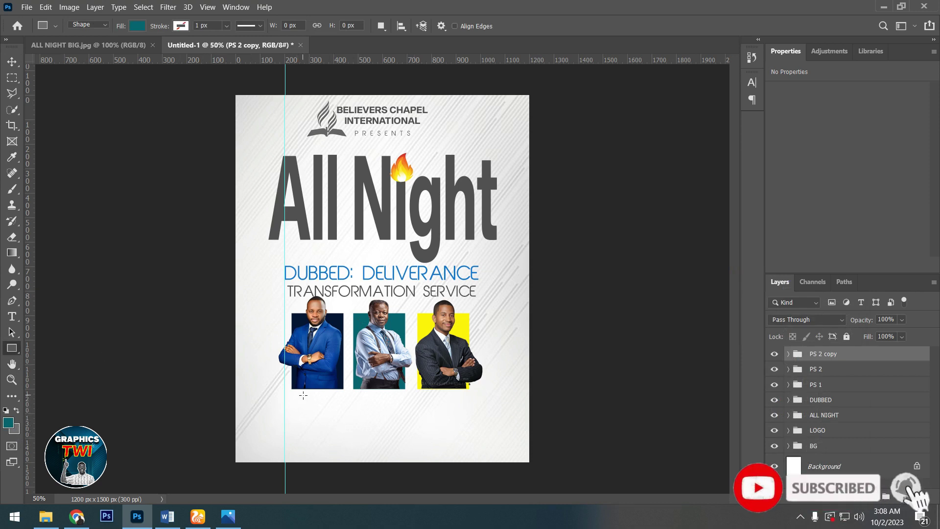
left_click_drag(303, 396, 365, 407)
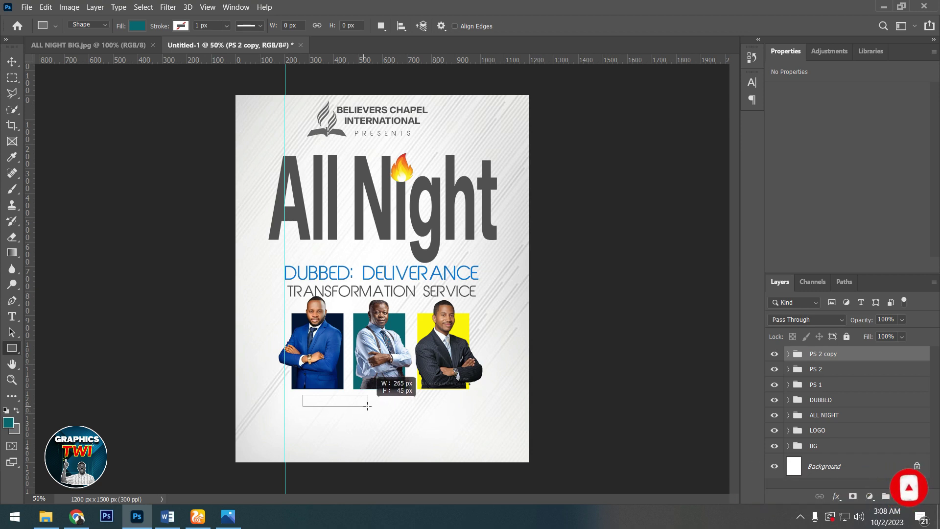
left_click_drag(365, 407, 370, 410)
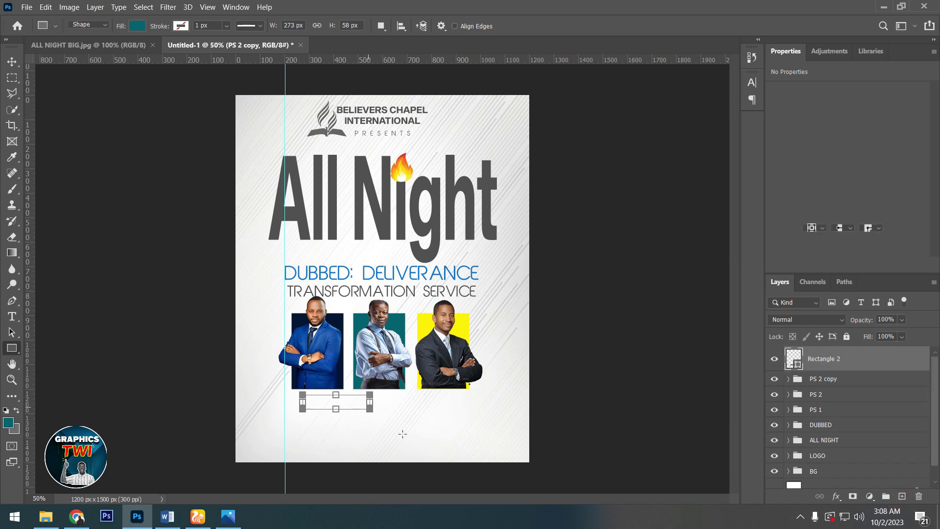
Duplicate the teal bar beside the original, aligned with it.
left_click(12, 61)
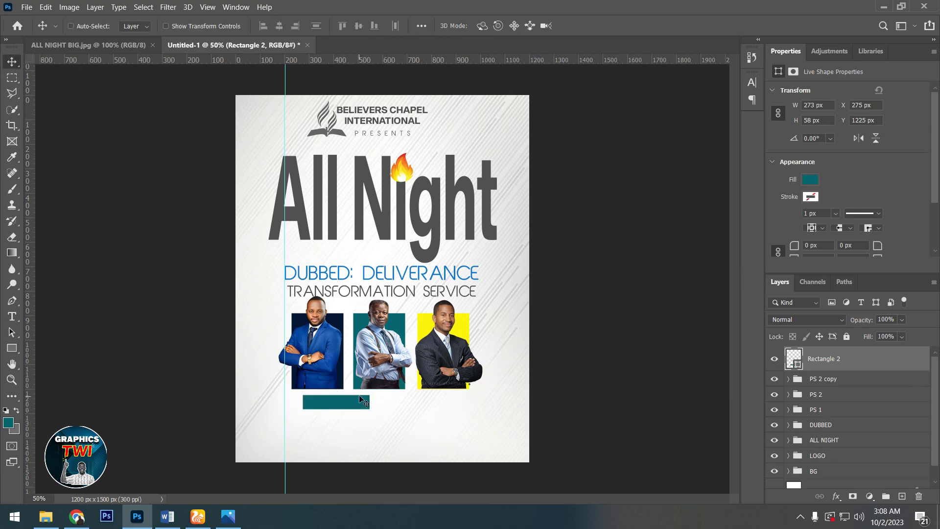
mouse_move(366, 397)
left_mouse_down()
mouse_move(443, 407)
mouse_move(423, 397)
left_mouse_up()
key("Up")
key("Up")
key("Up")
key("Down")
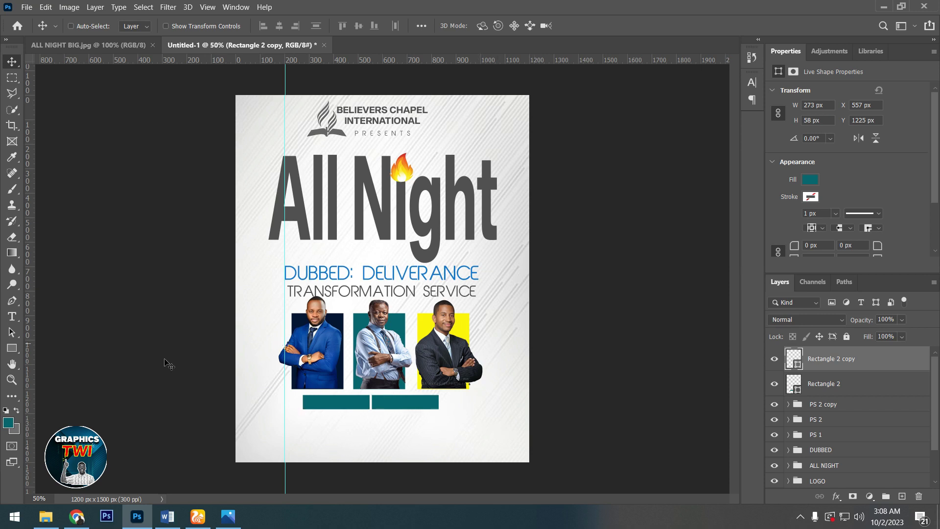
Recolour the duplicated bar (Rectangle 2 copy) to grey 6f6f6f.
left_click(20, 413)
left_click(8, 421)
left_click(812, 286)
double_click(798, 366)
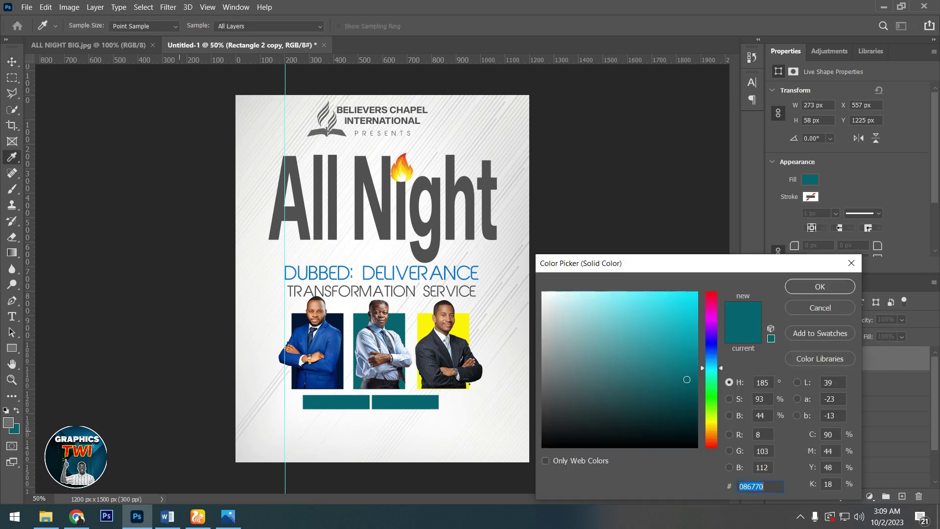
left_click(12, 423)
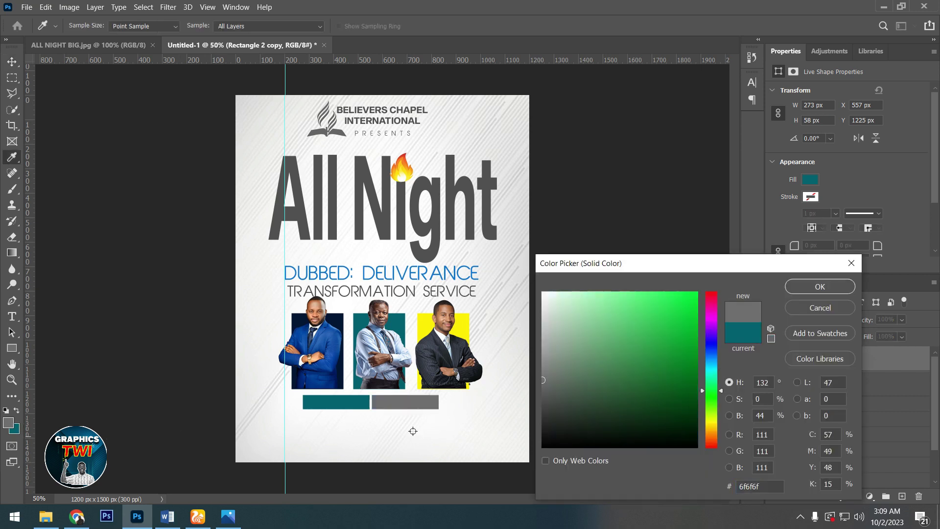
left_click(844, 287)
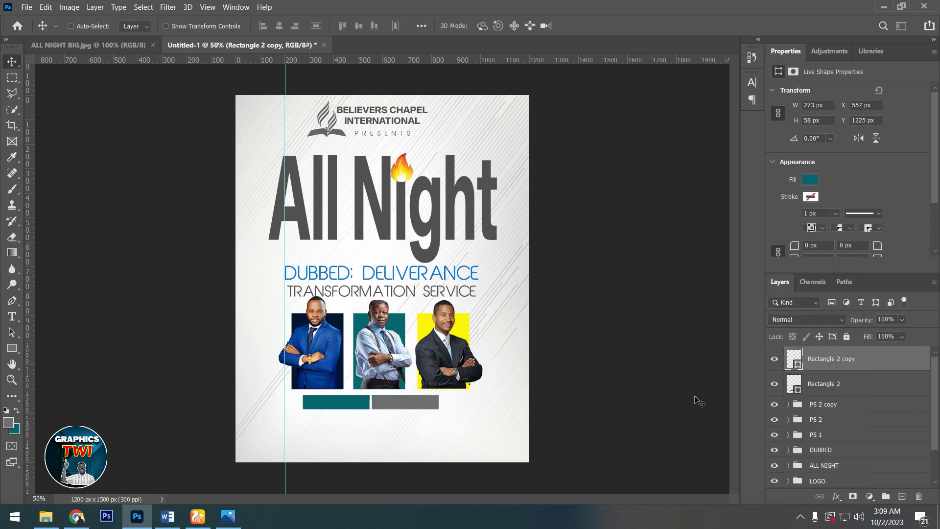
Select both bars together and nudge them into position beneath the photos.
left_click(841, 391, "ctrl")
key("Down")
key("Down")
key("Down")
key("Down")
key("Down")
key("Down")
key("Up")
key("Up")
key("Up")
key("Up")
key("Up")
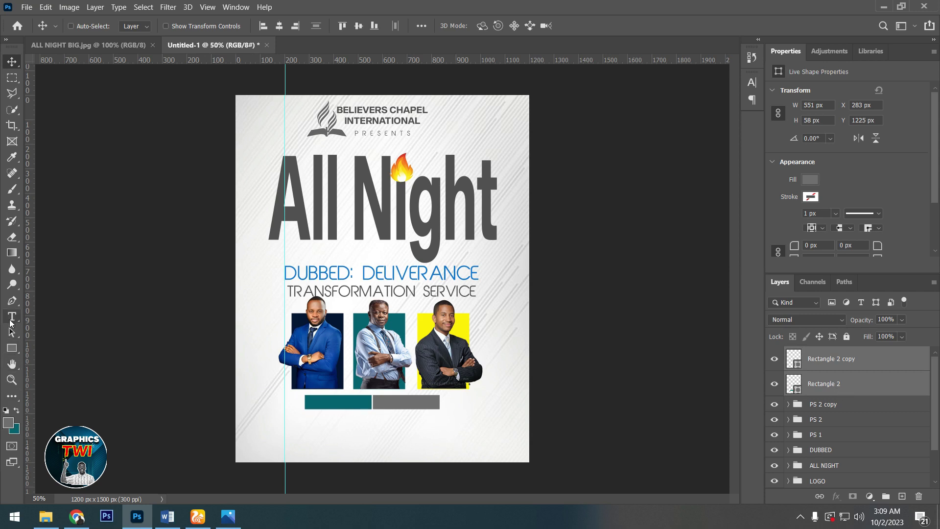
Set the text colour to white ffffff and type the date text below the bars.
left_click(10, 423)
type("ffffff")
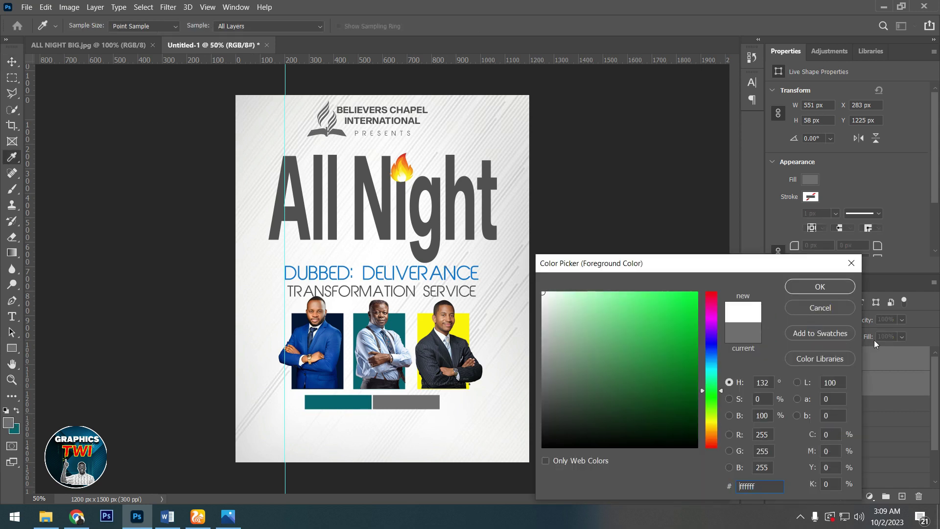
left_click(846, 288)
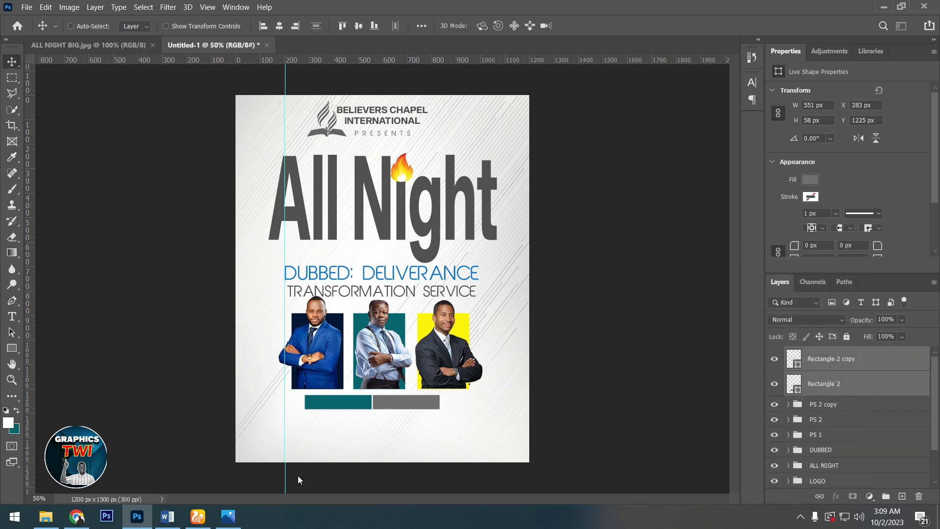
left_click(14, 318)
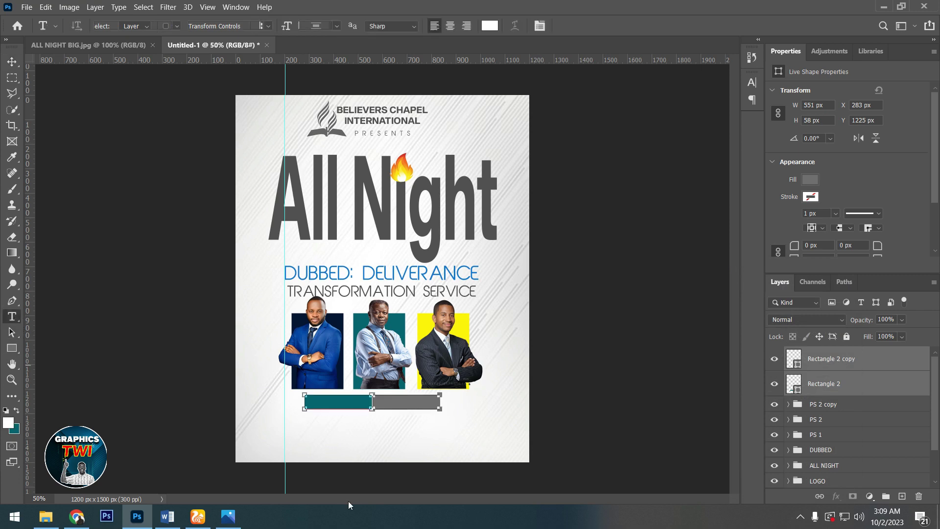
left_click(302, 439)
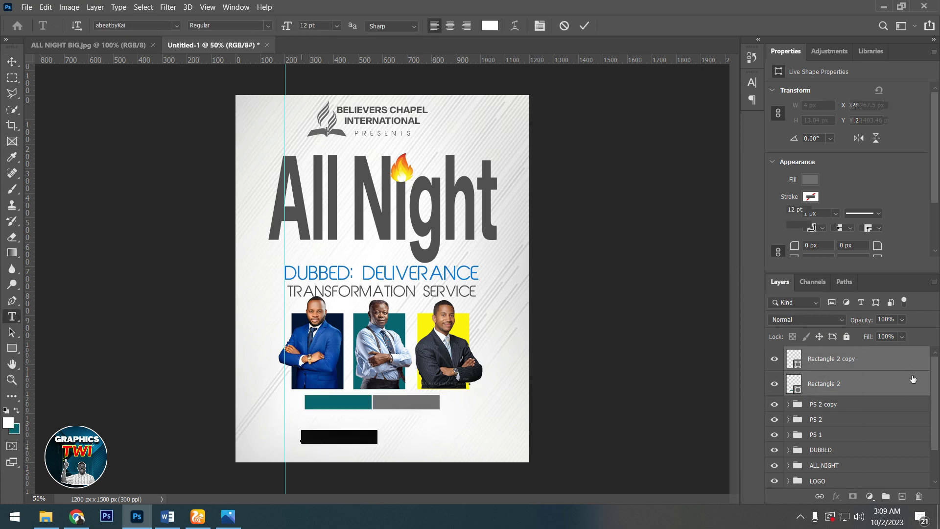
type("CT 2023")
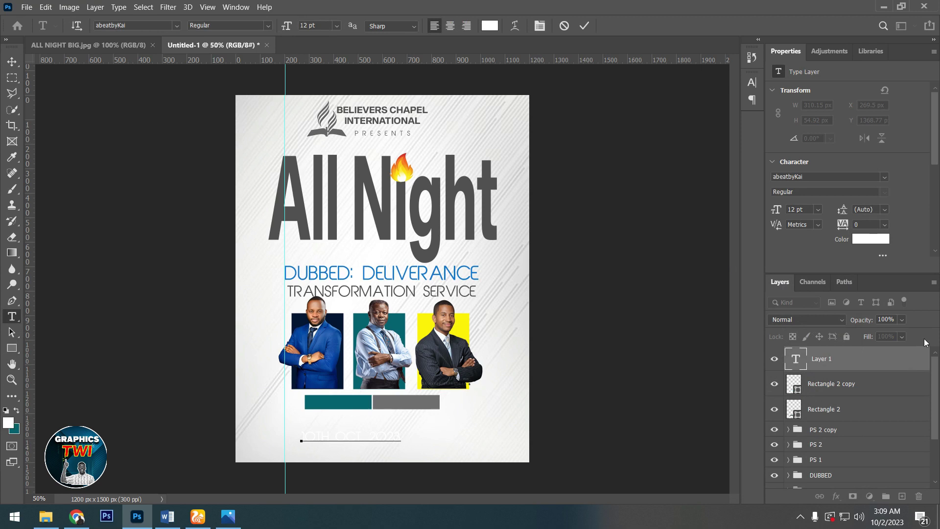
Set the date text to Sequel Sans Bold Head at a smaller font size.
key("ctrl+a")
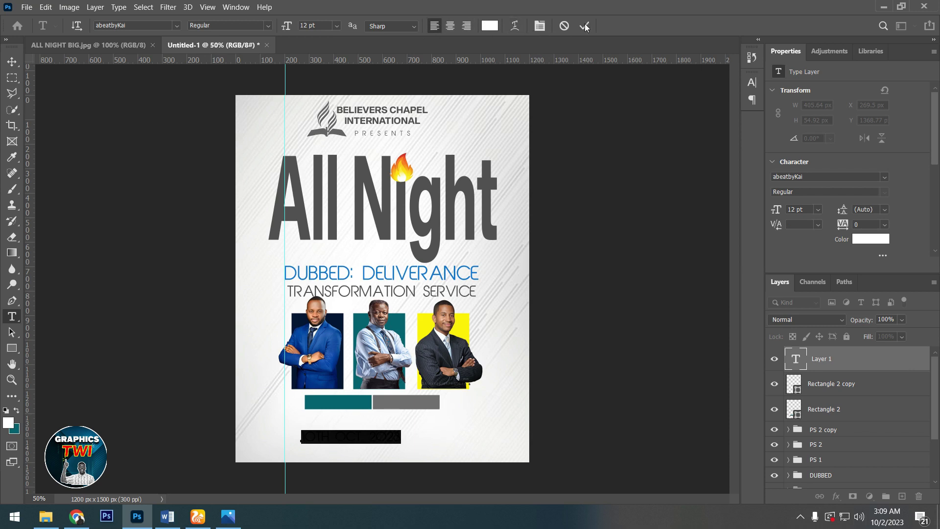
left_click(539, 27)
left_click(655, 98)
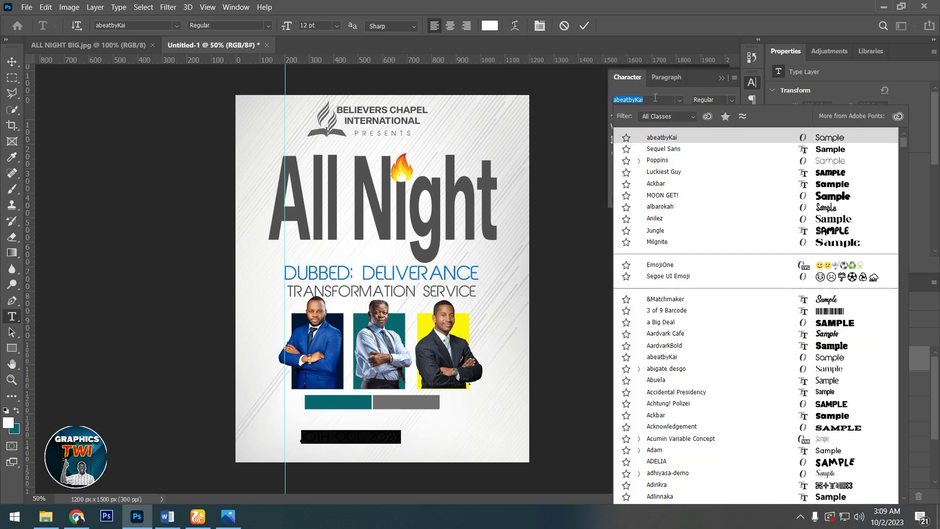
type("seq")
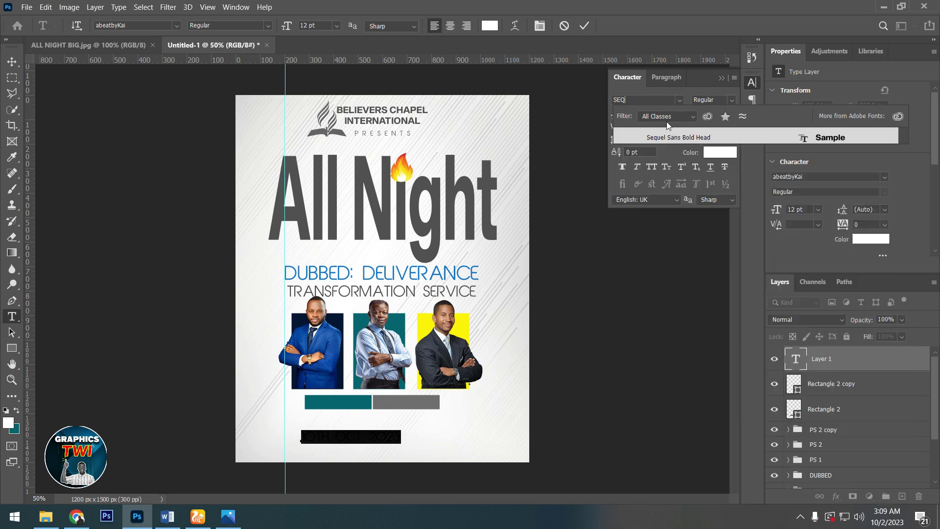
left_click(672, 136)
left_click(648, 114)
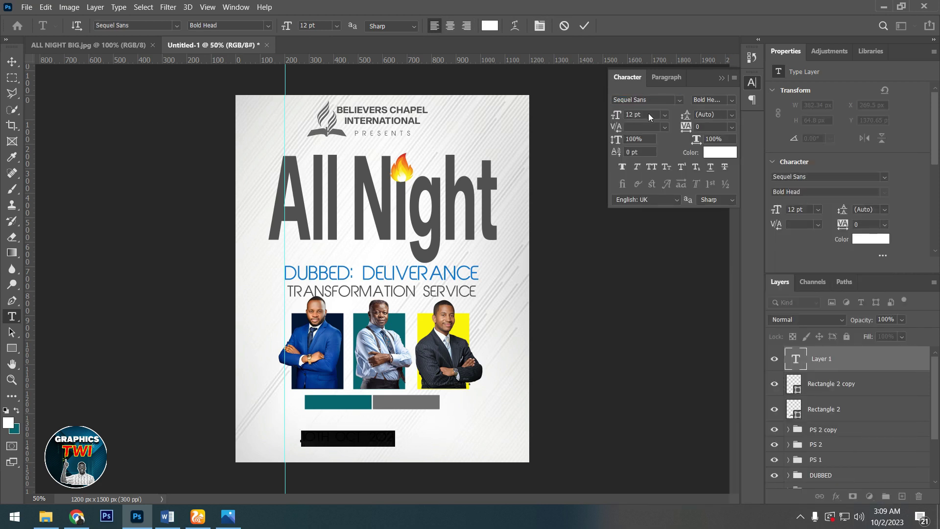
key("Down")
key("Down")
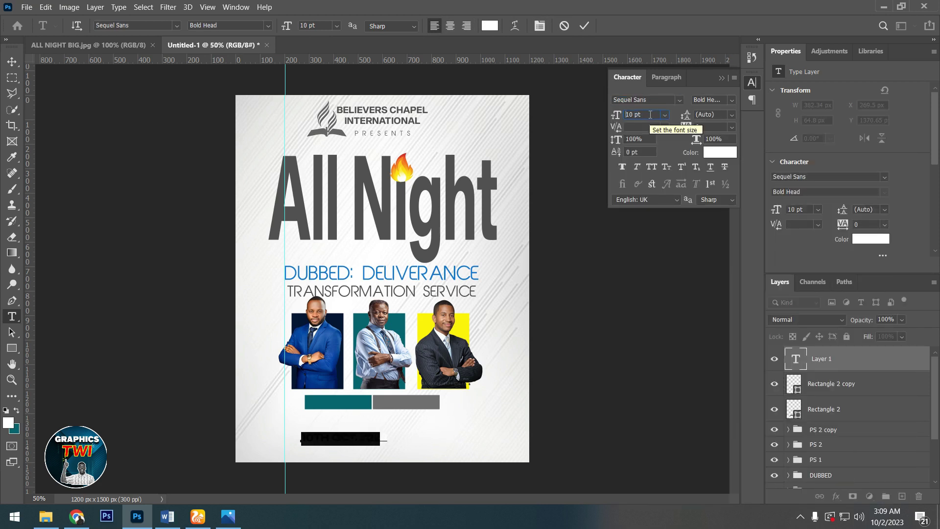
key("Down")
key("Down")
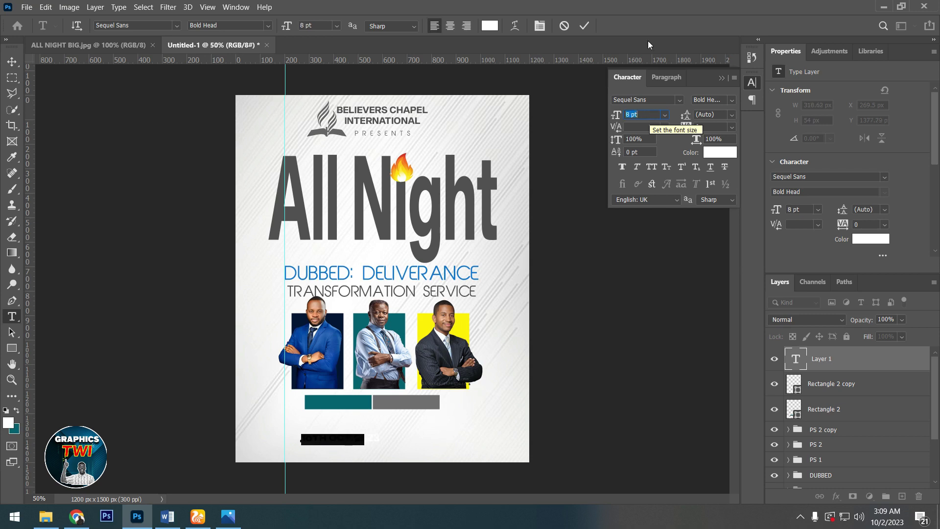
Move the 10TH OCT. 2023 date text onto the teal bar.
left_click(585, 29)
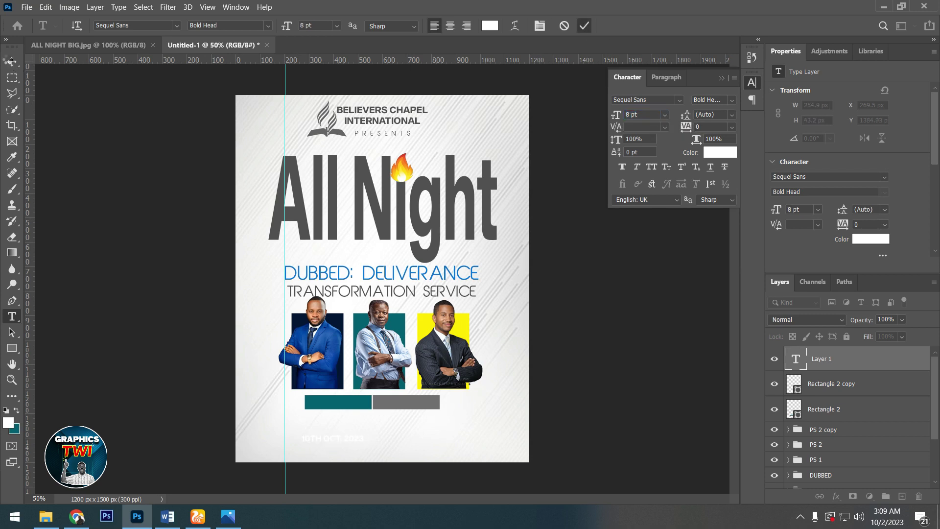
left_click(13, 62)
left_click_drag(376, 440, 382, 406)
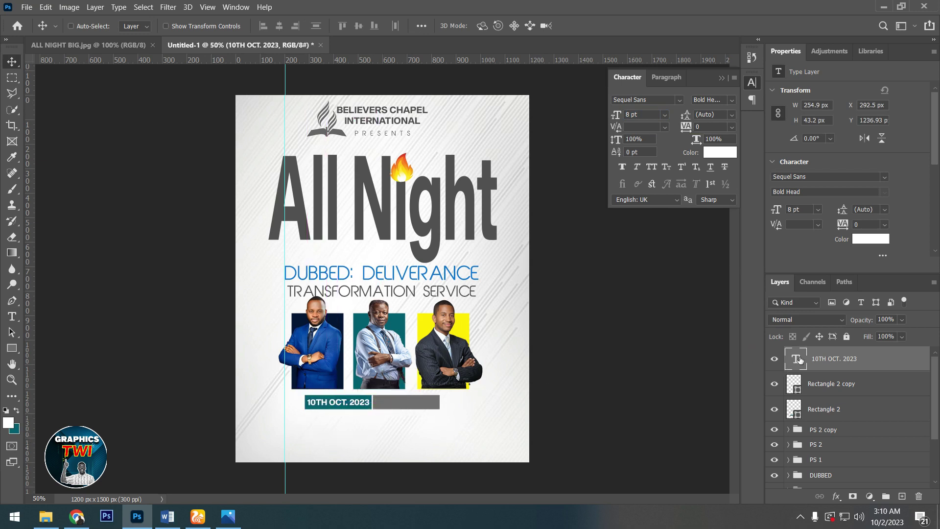
Reduce the date text to 7 pt and nudge it into place on the teal bar.
key("t")
key("Return")
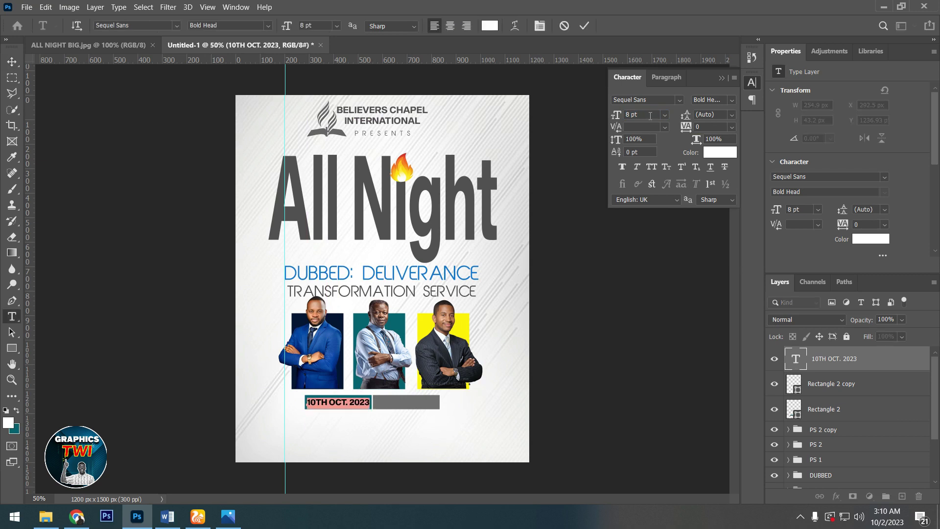
type("7")
key("Return")
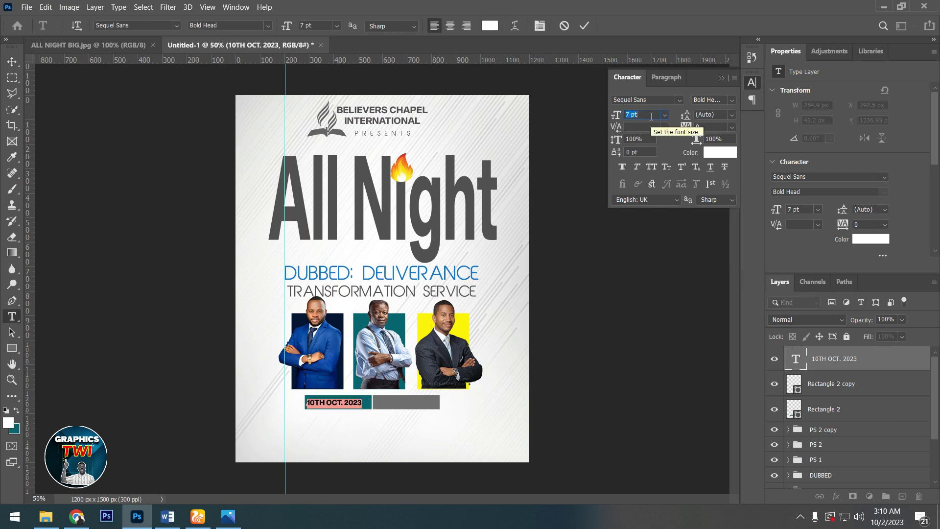
left_click(584, 26)
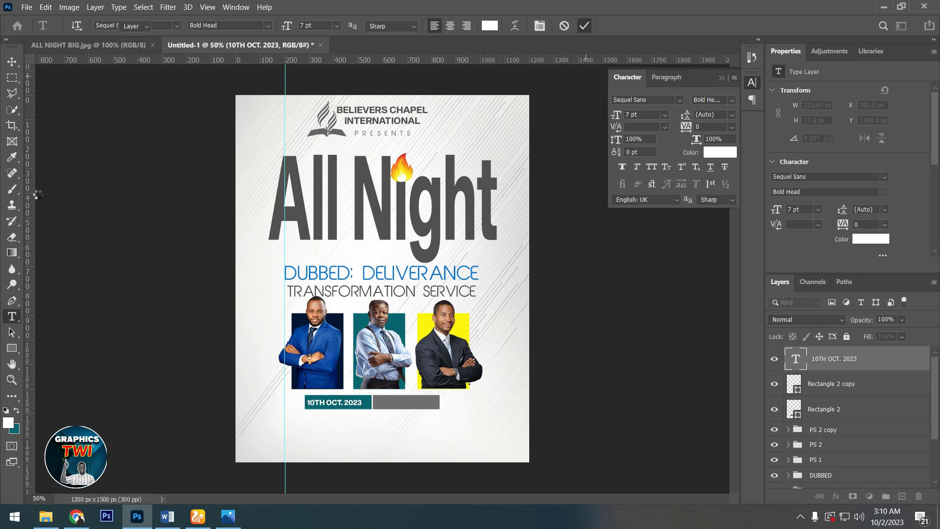
left_click(10, 60)
key("Right")
key("Right")
key("Right")
key("Right")
key("Right")
key("Right")
key("Right")
key("Right")
key("Right")
key("Up")
key("Up")
key("Down")
key("Down")
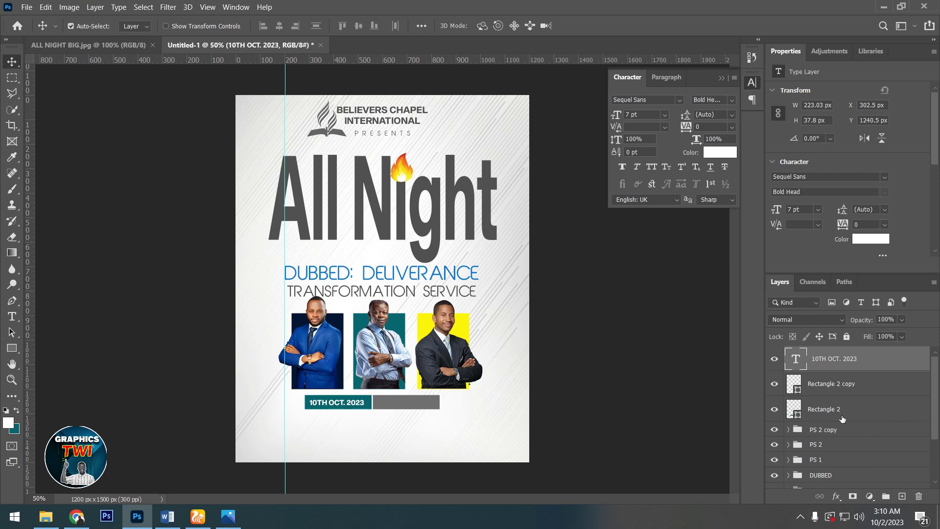
Scale the date text and both bars up together and nudge them beneath the photos.
left_click(842, 383, "ctrl")
left_click(842, 409, "ctrl")
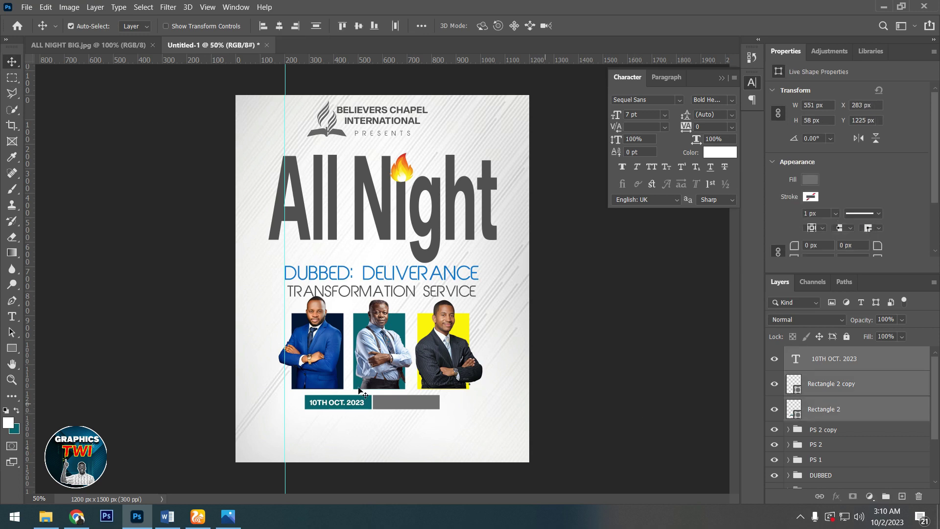
key("ctrl+t")
left_click_drag(442, 413, 453, 414)
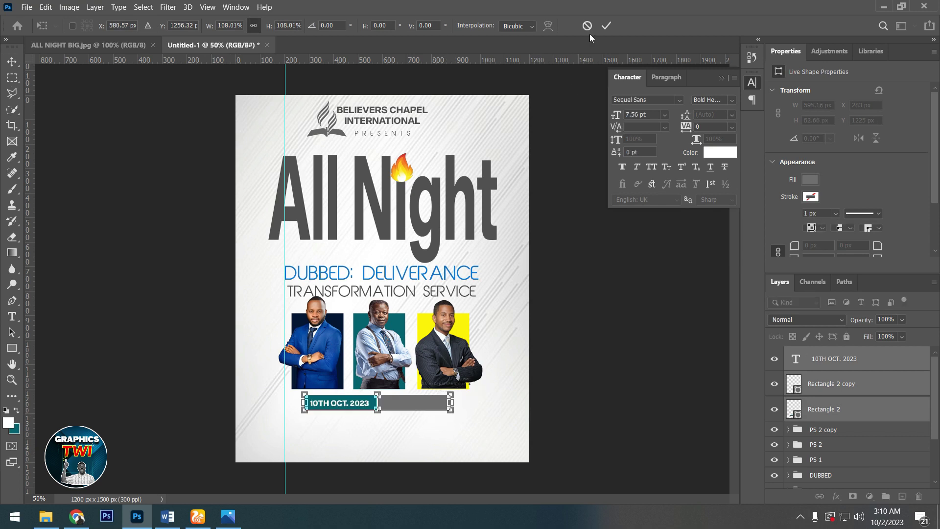
left_click(604, 28)
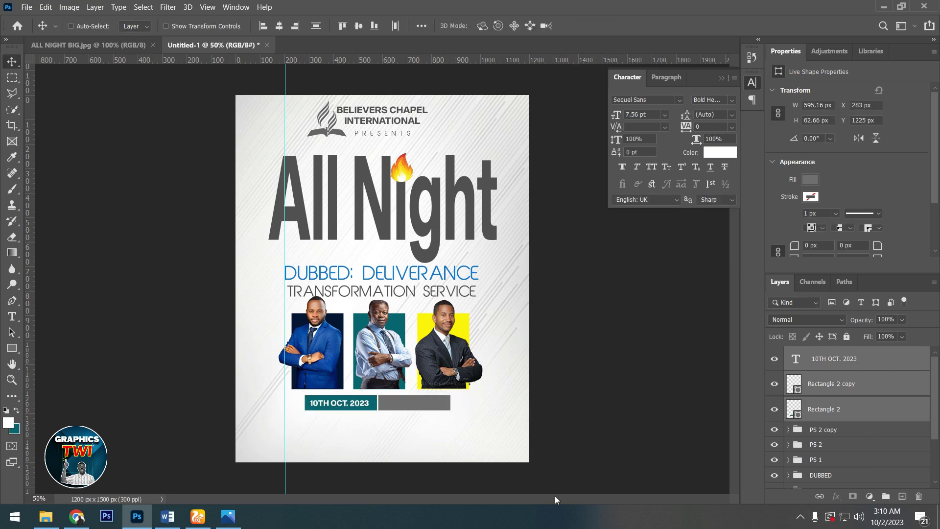
key("Down")
key("Down")
key("Down")
key("Down")
key("Down")
key("Down")
key("Down")
key("Down")
key("Down")
key("Up")
key("Up")
key("Up")
key("Up")
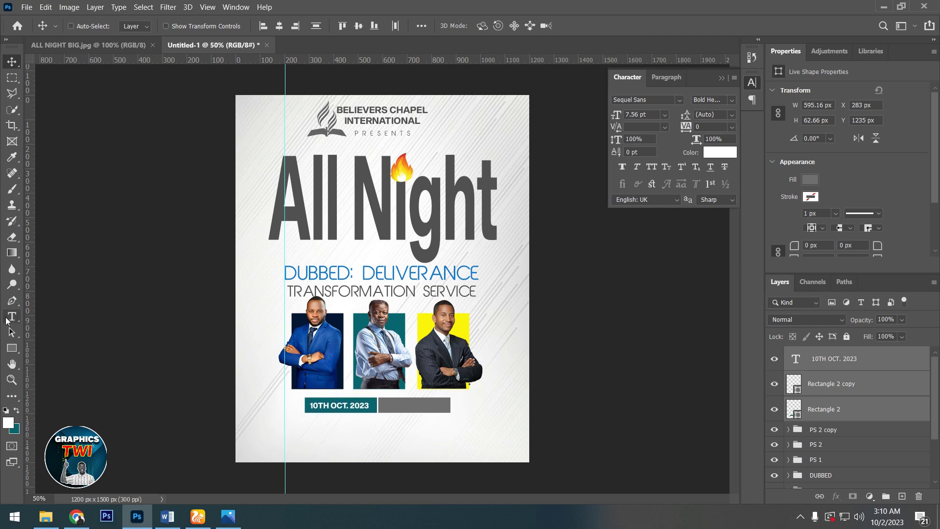
left_click(12, 316)
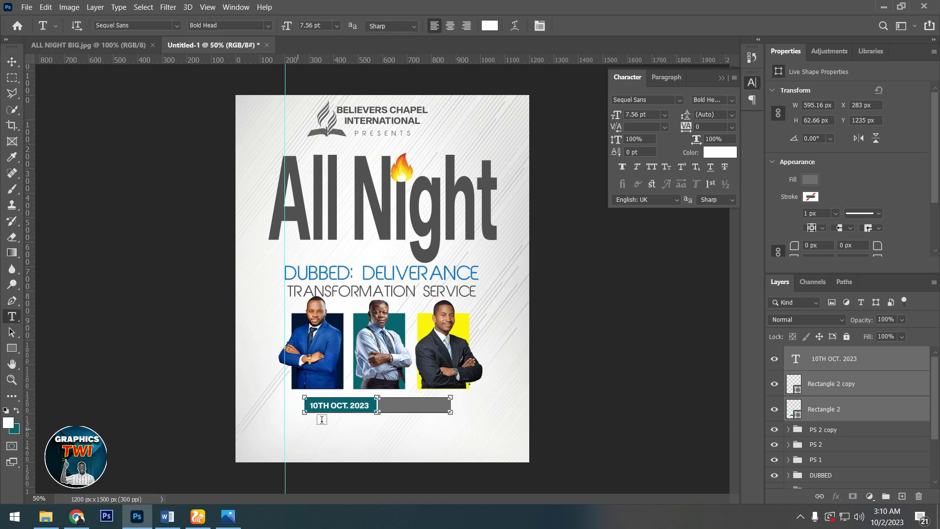
Add the white time text and move it into the grey bar.
left_click(304, 444)
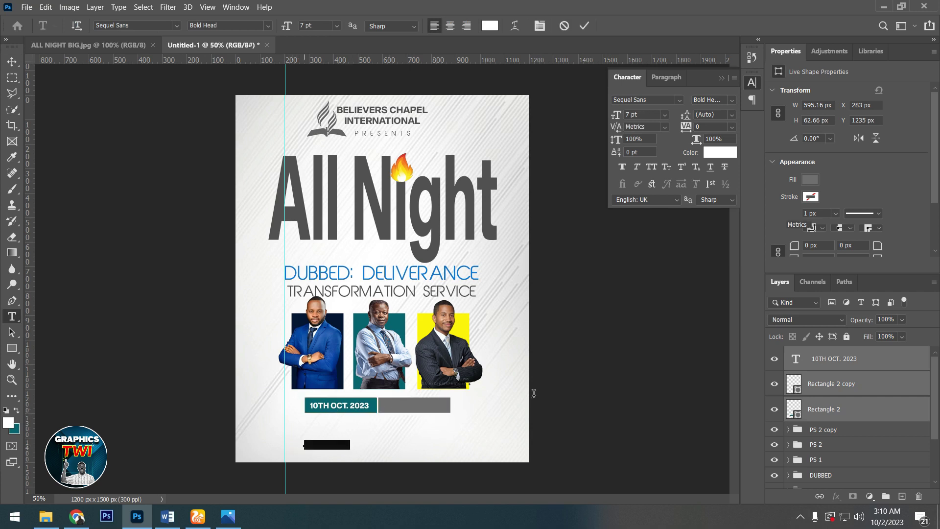
key("BackSpace")
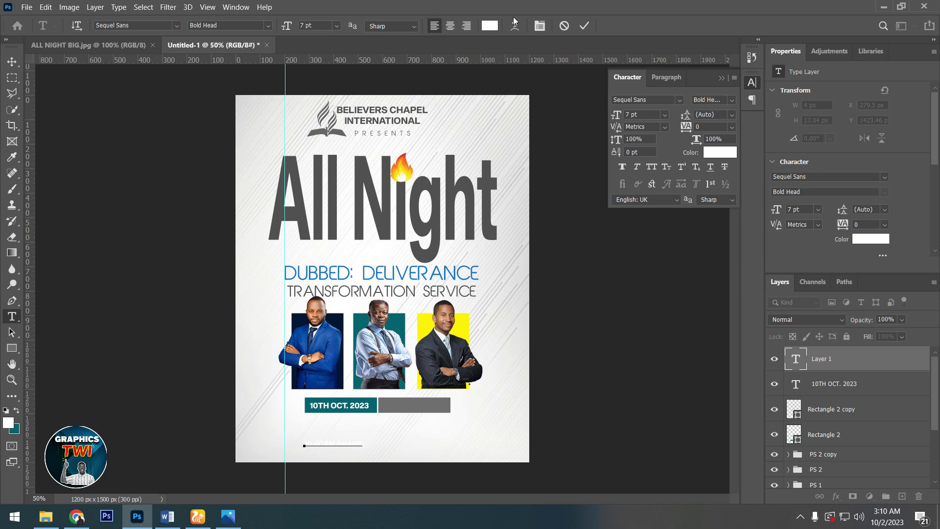
left_click(584, 25)
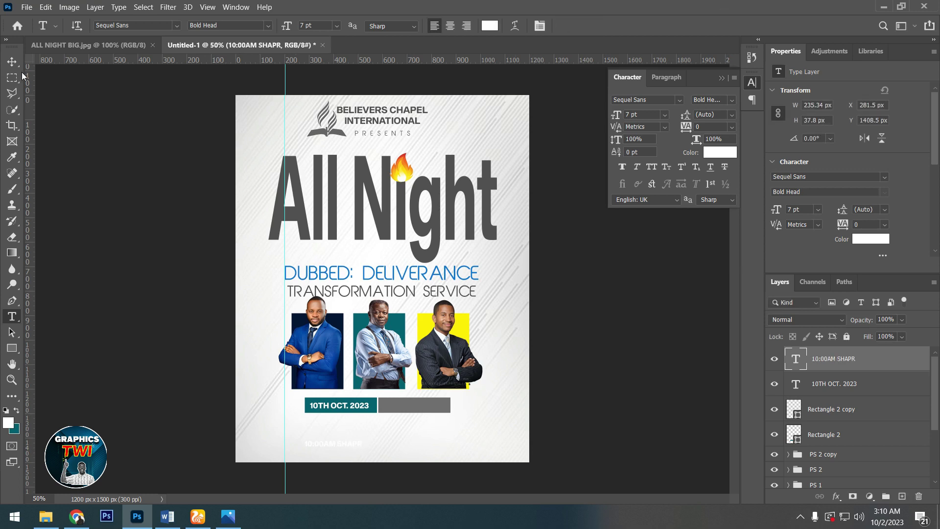
left_click(11, 61)
mouse_move(389, 434)
left_mouse_down()
mouse_move(454, 395)
mouse_move(464, 401)
left_mouse_up()
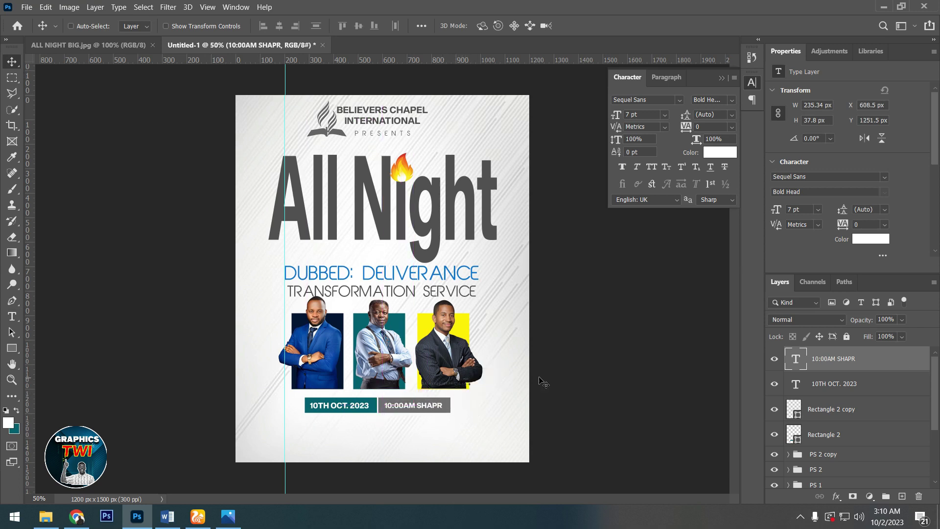
Add the missing final E so the time line reads 10:00AM SHAPE.
left_click(13, 316)
left_click(440, 404)
type("E")
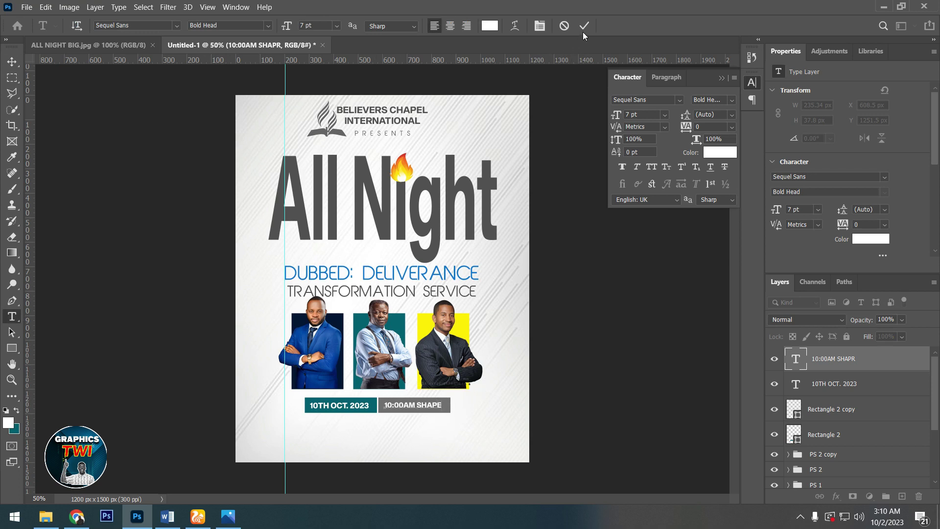
left_click(583, 26)
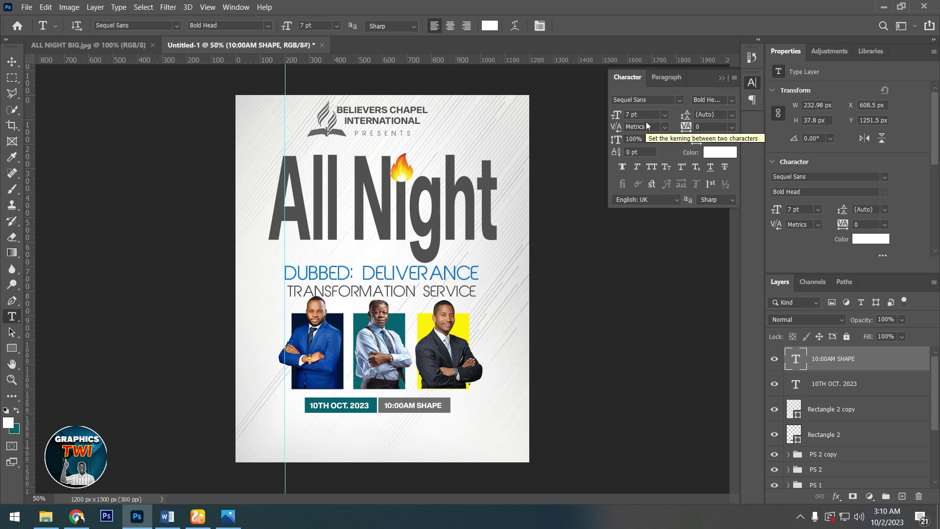
Recolour the 10:00AM SHAPE text to yellow fff600.
double_click(794, 360)
left_click(720, 153)
left_click(457, 328)
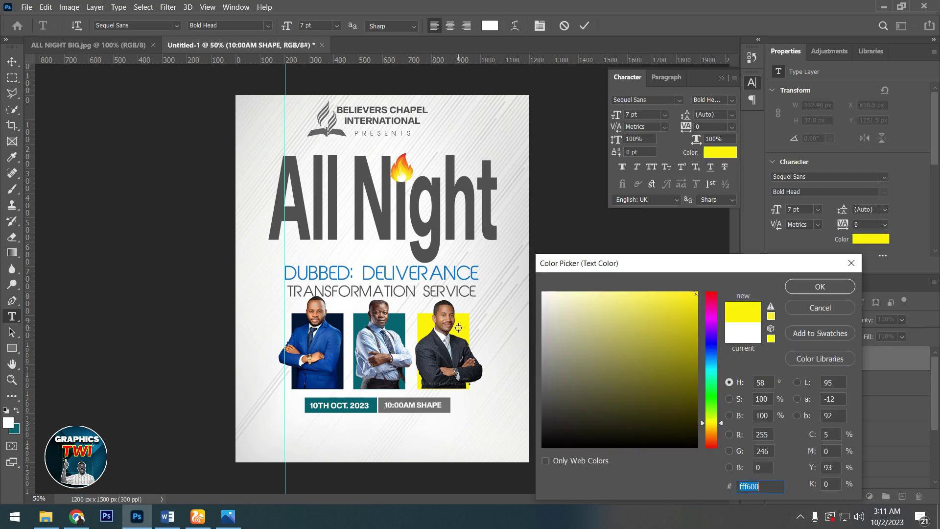
left_click(803, 288)
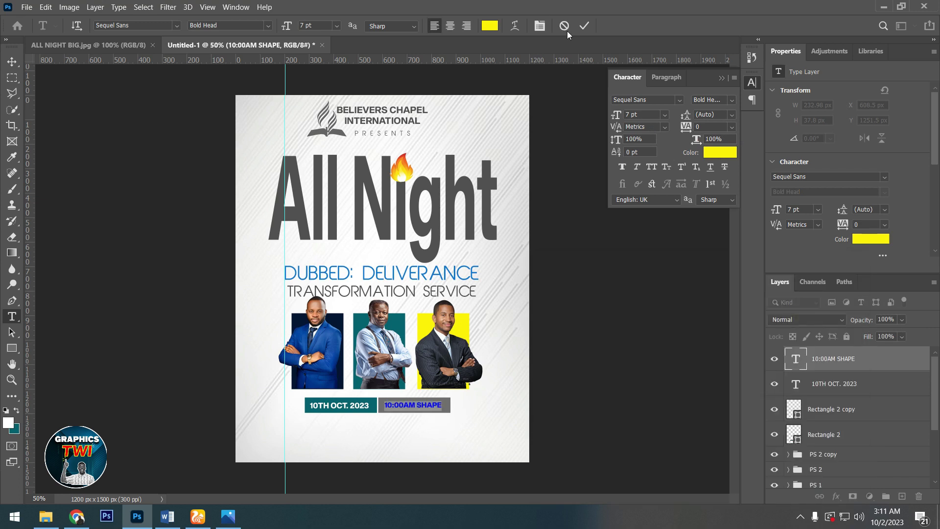
left_click(586, 26)
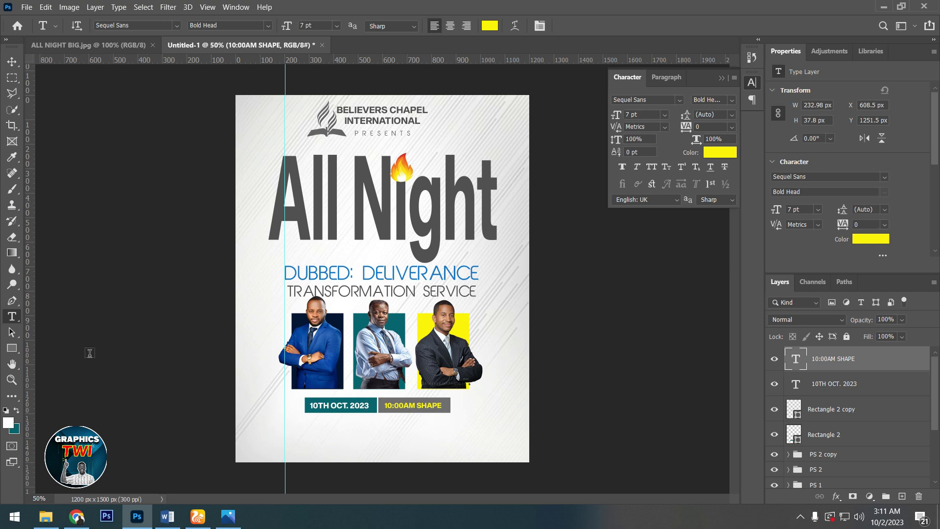
Set the foreground colour to the grey sampled from the time bar.
left_click(11, 424)
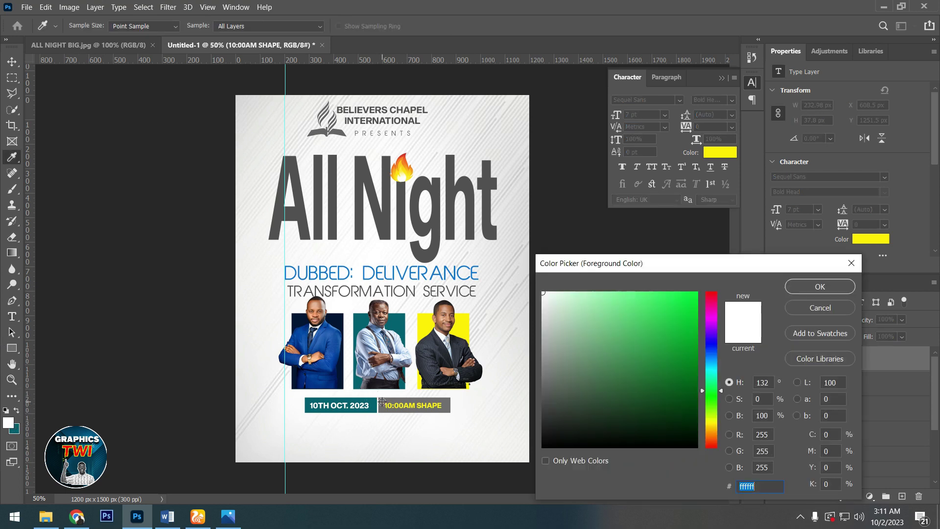
left_click(382, 401)
left_click(852, 290)
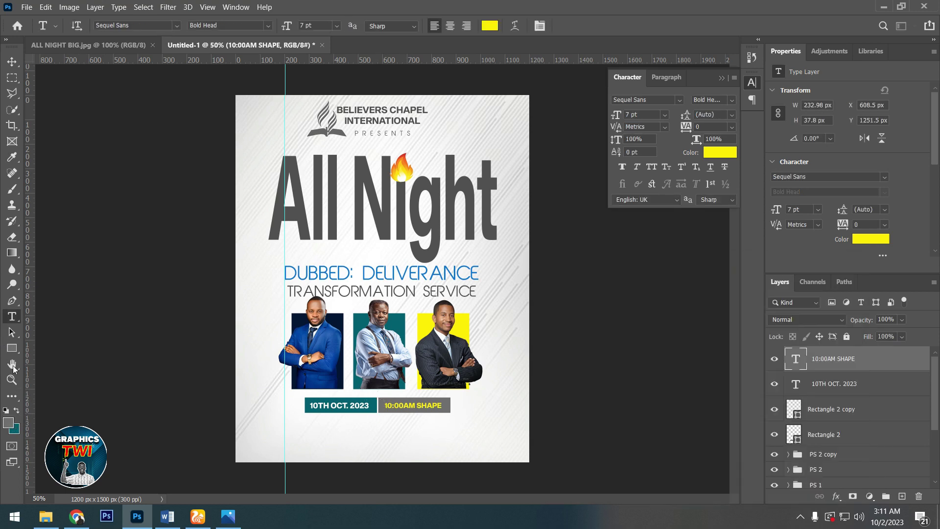
Add the Ablekuma Pentecost text below the bars, coloured with the All Night heading's dark grey.
left_click(306, 432)
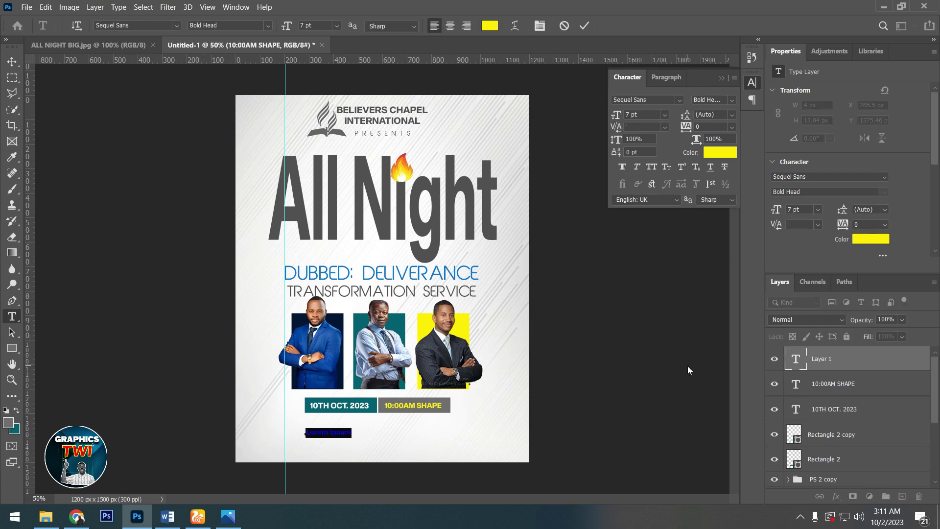
key("BackSpace")
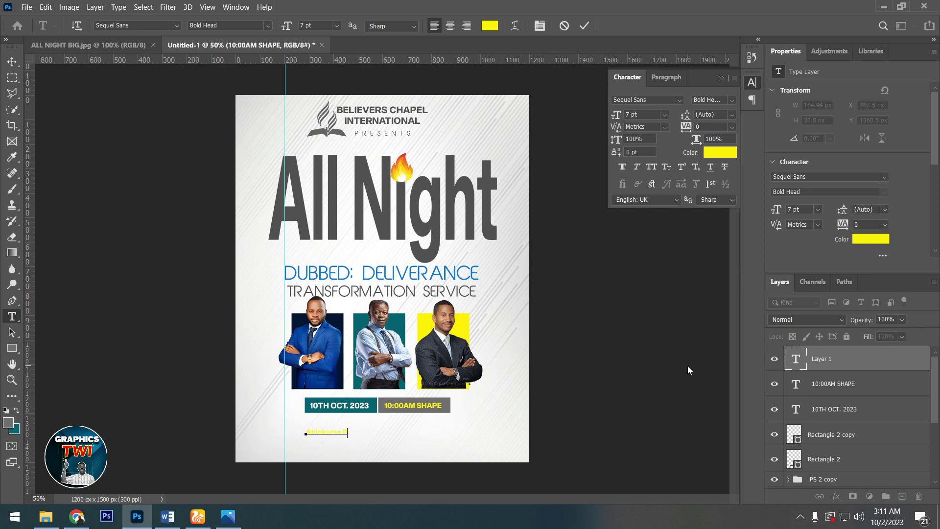
type("Ablekuma Pentec")
key("ctrl+a")
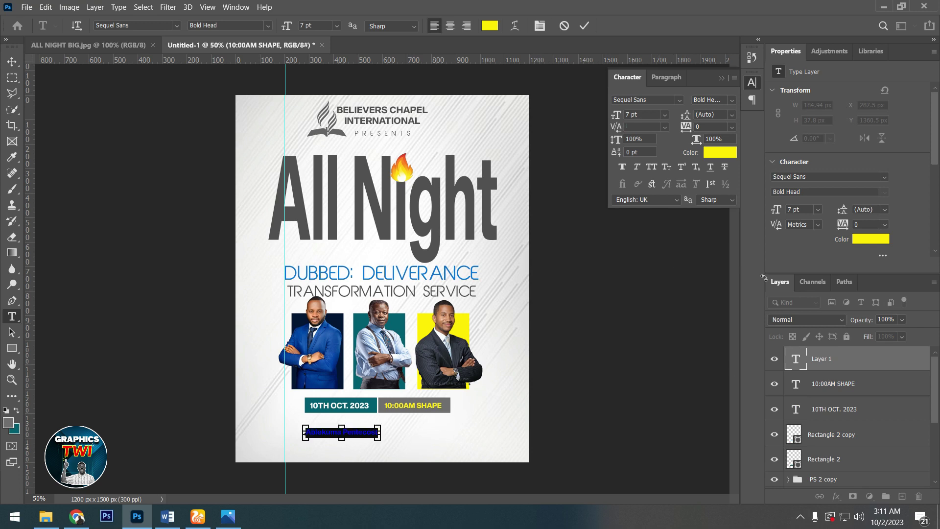
left_click(726, 161)
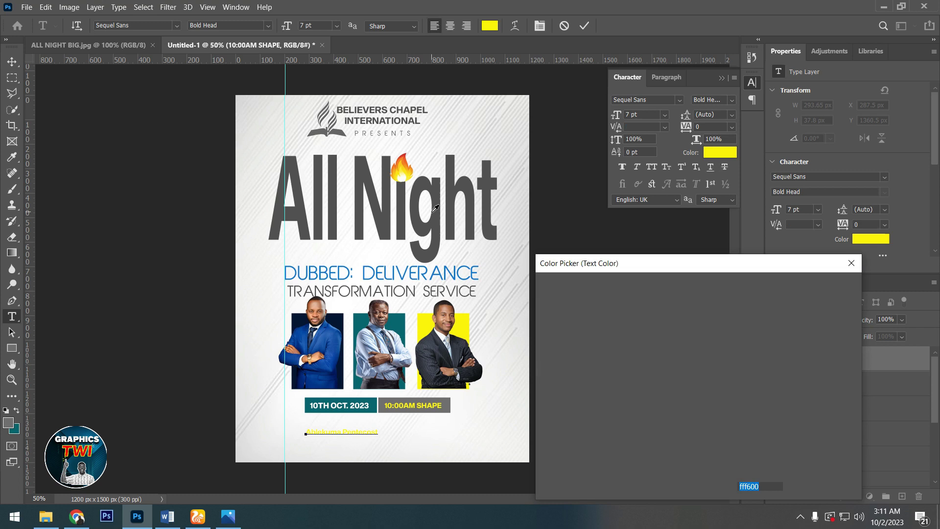
left_click(435, 216)
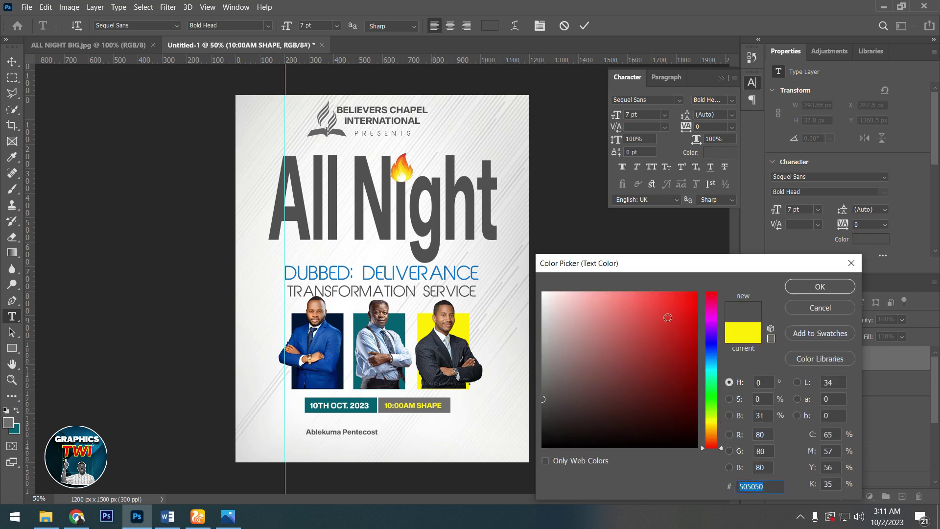
left_click(807, 289)
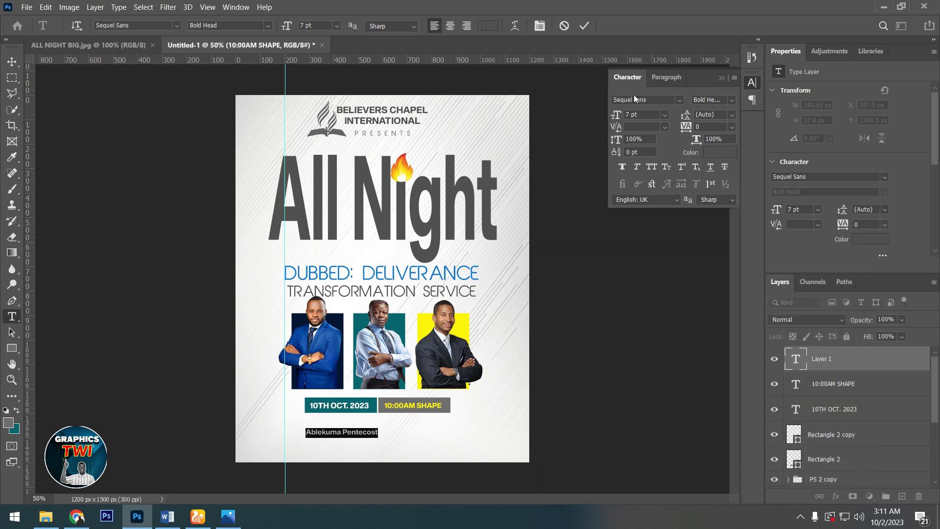
scroll(646, 117, "up", 1)
scroll(645, 118, "up", 1)
scroll(646, 118, "up", 2)
scroll(646, 117, "up", 1)
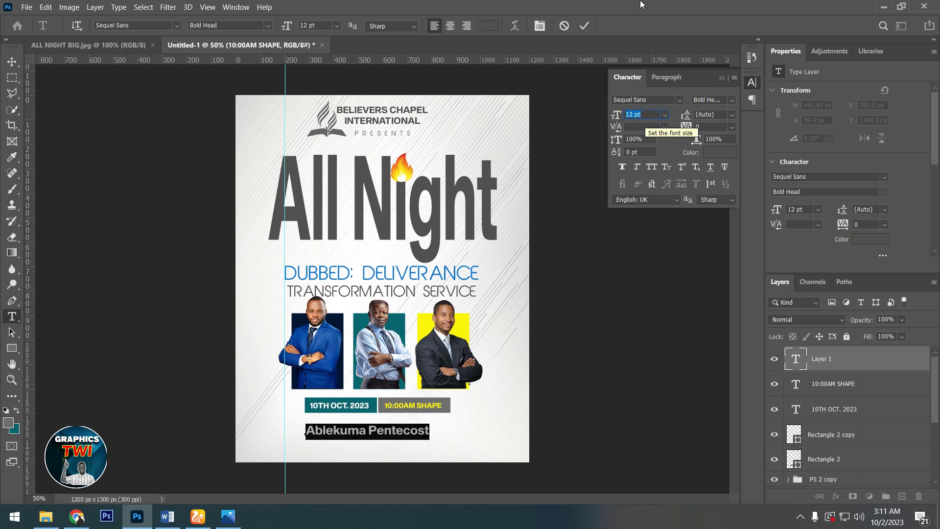
left_click(588, 26)
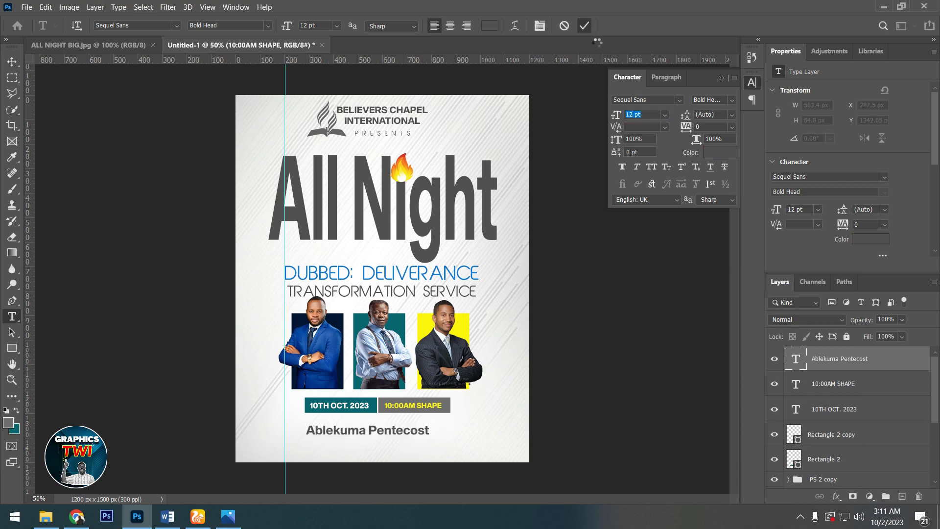
Centre Ablekuma Pentecost horizontally on the canvas and nudge it into place.
key("ctrl+a")
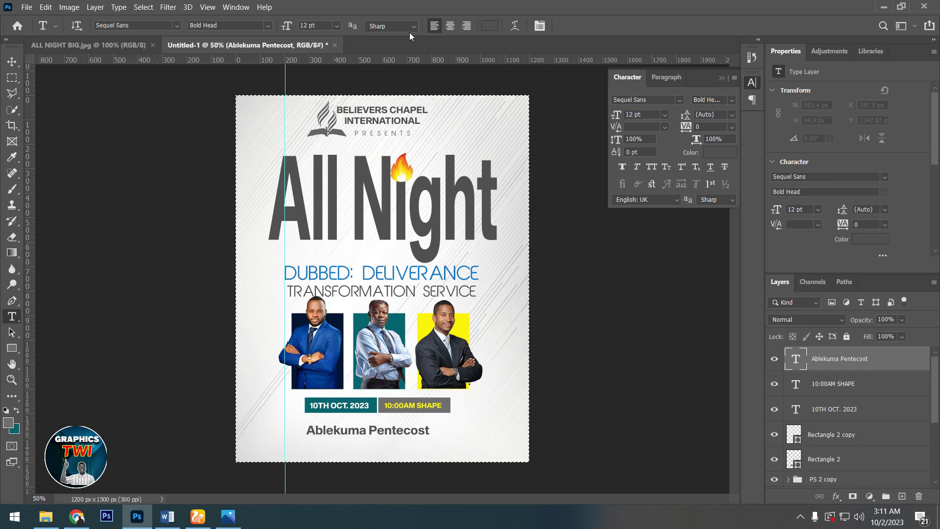
left_click(12, 62)
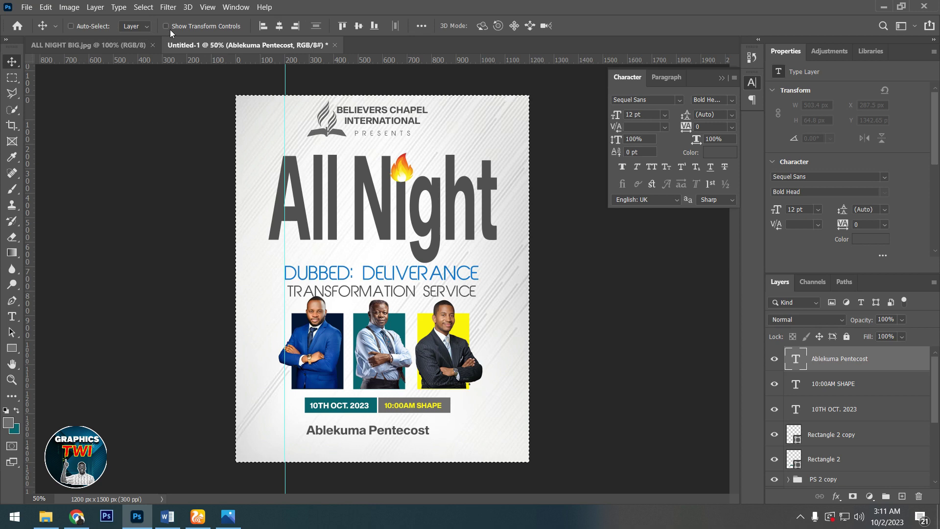
left_click(280, 27)
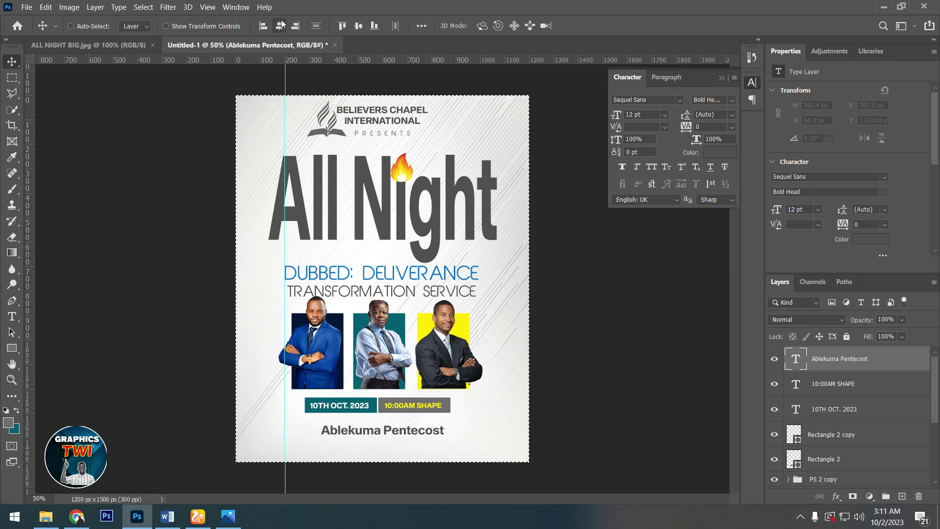
key("ctrl+d")
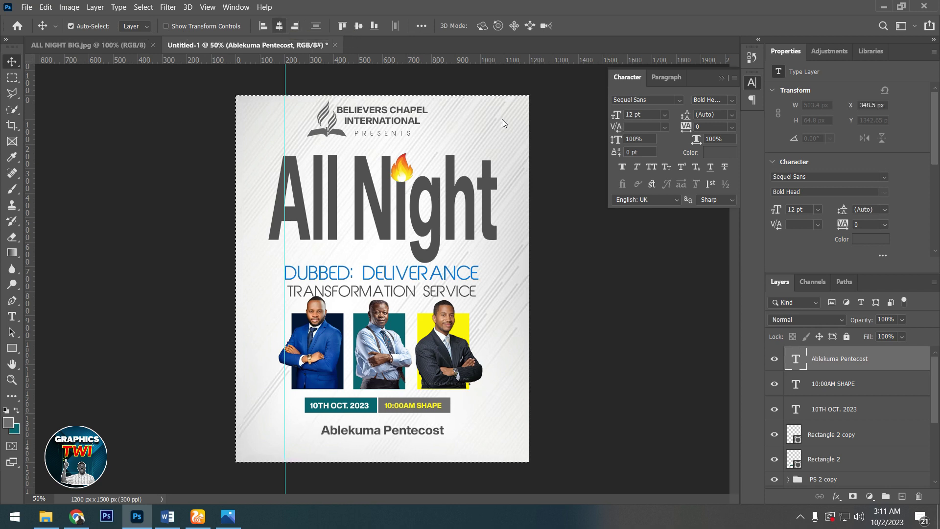
key("Up")
key("Up")
key("Up")
key("Up")
key("Up")
key("Up")
key("Up")
key("Up")
key("Up")
key("Up")
key("Up")
key("Up")
key("Up")
key("Up")
key("Up")
key("Left")
key("Left")
key("Left")
key("Left")
key("Left")
key("Left")
key("Left")
key("Left")
key("Left")
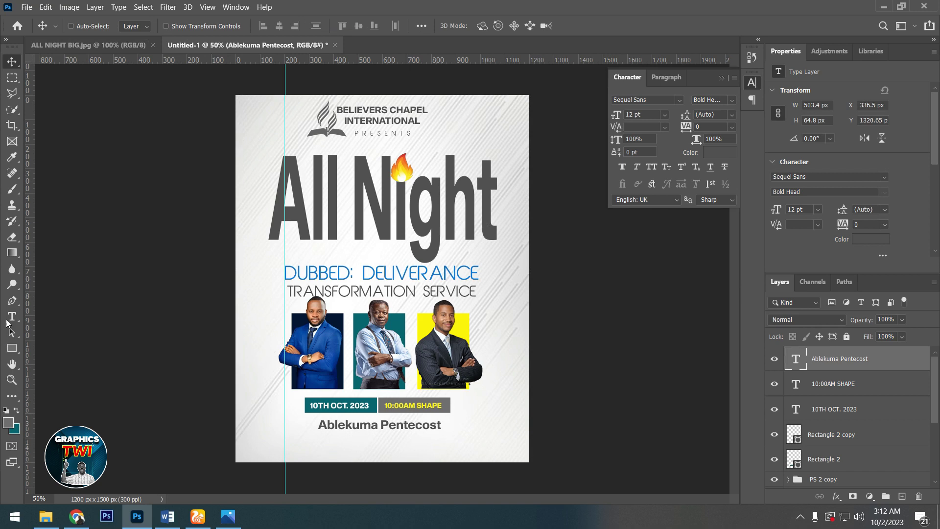
Add the Junction - Accra venue text and centre it below Ablekuma Pentecost.
left_click(8, 320)
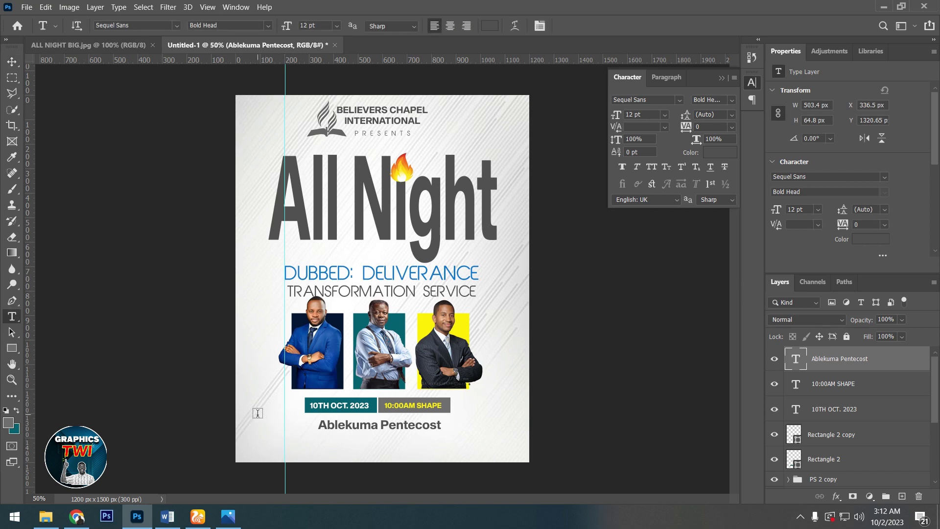
left_click(258, 412)
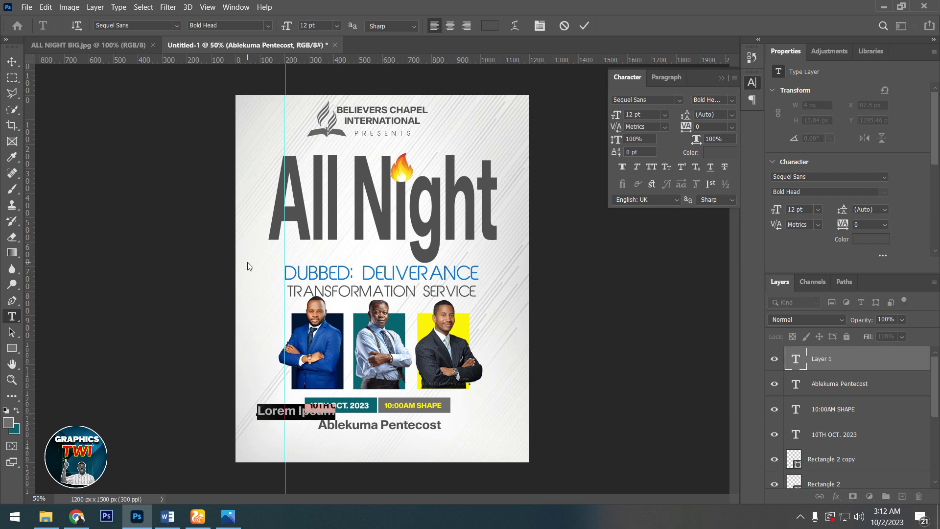
key("BackSpace")
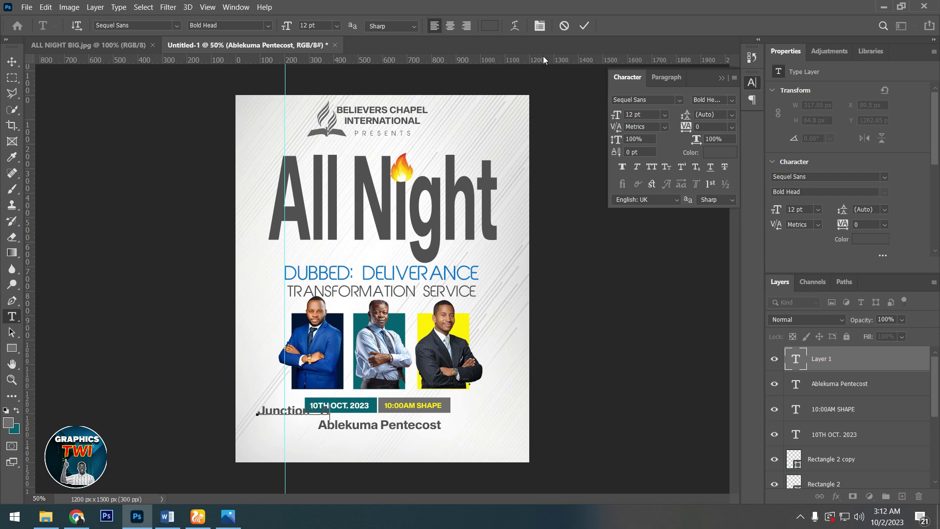
type("Junction Mall")
left_click(584, 26)
key("v")
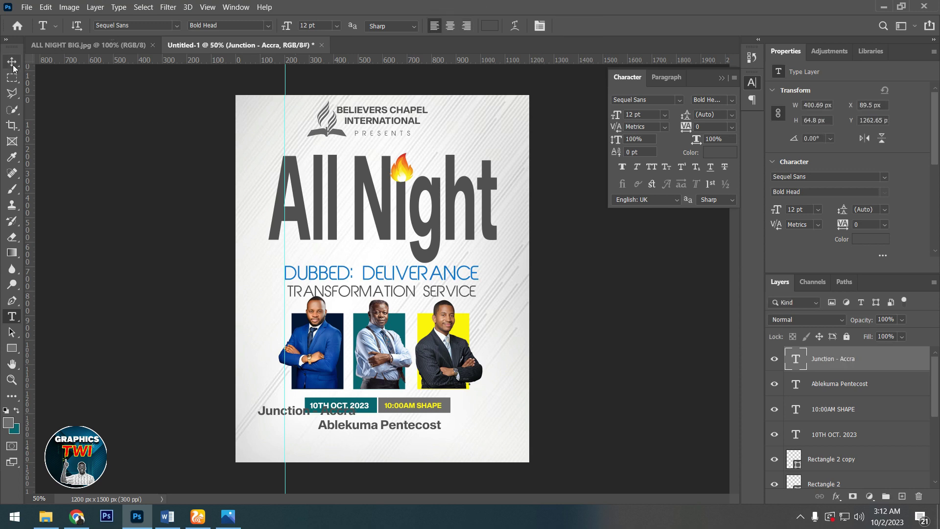
left_click_drag(332, 434, 393, 456)
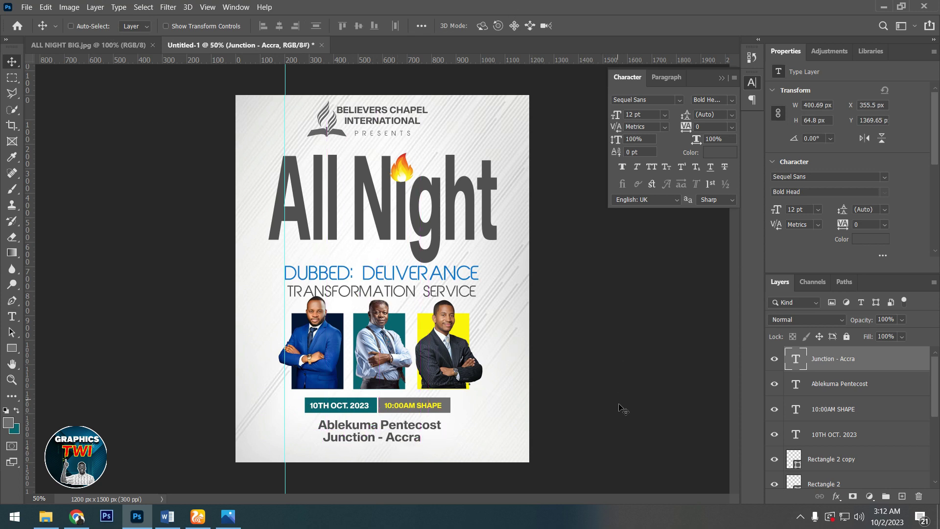
key("Right")
key("Right")
key("Right")
key("Right")
key("Right")
key("Right")
key("Right")
key("Right")
key("Right")
key("Right")
key("Right")
key("Right")
key("Right")
key("Right")
key("Right")
key("Right")
key("Right")
key("Right")
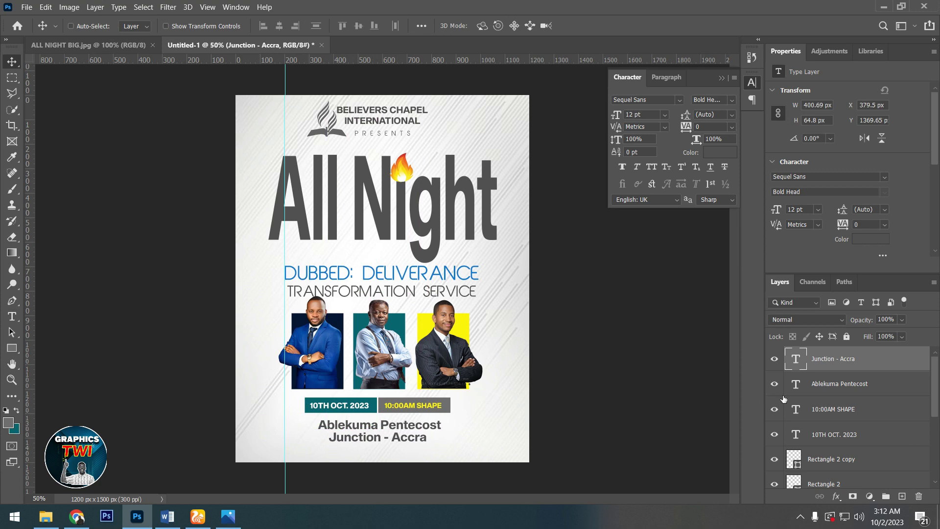
Set the Junction - Accra text to Poppins Regular.
double_click(796, 358)
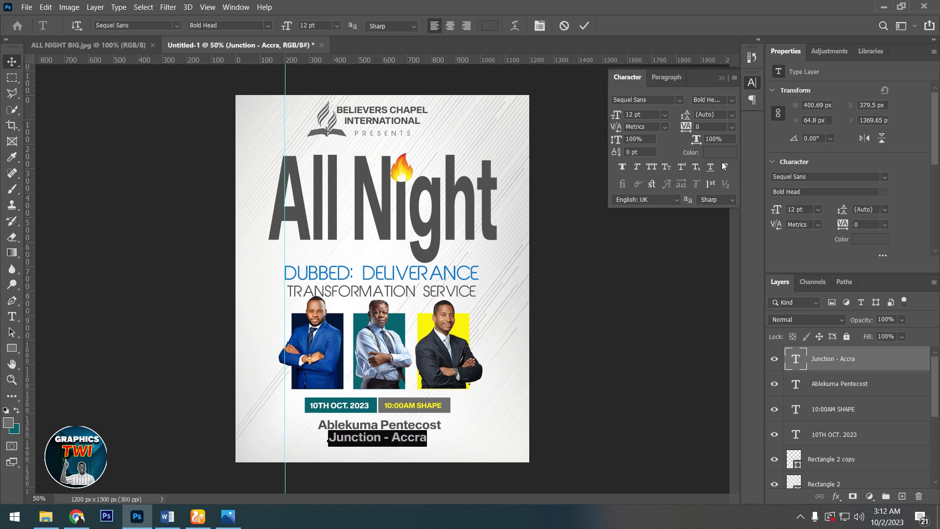
left_click(653, 100)
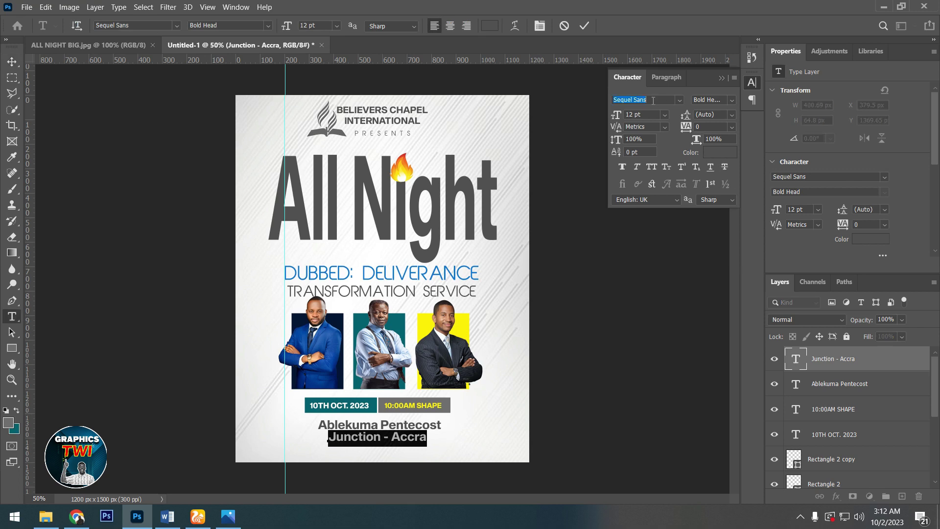
type("popp")
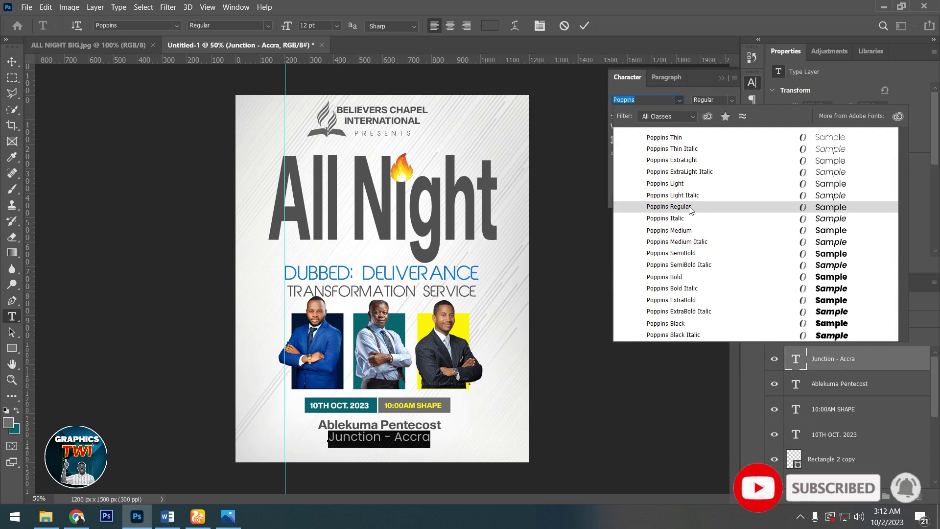
left_click(690, 209)
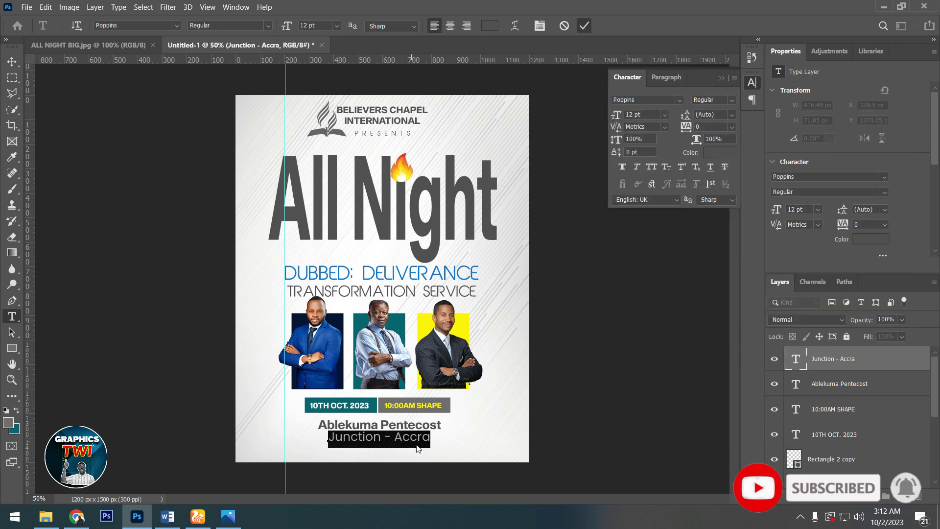
key("ctrl+Return")
key("v")
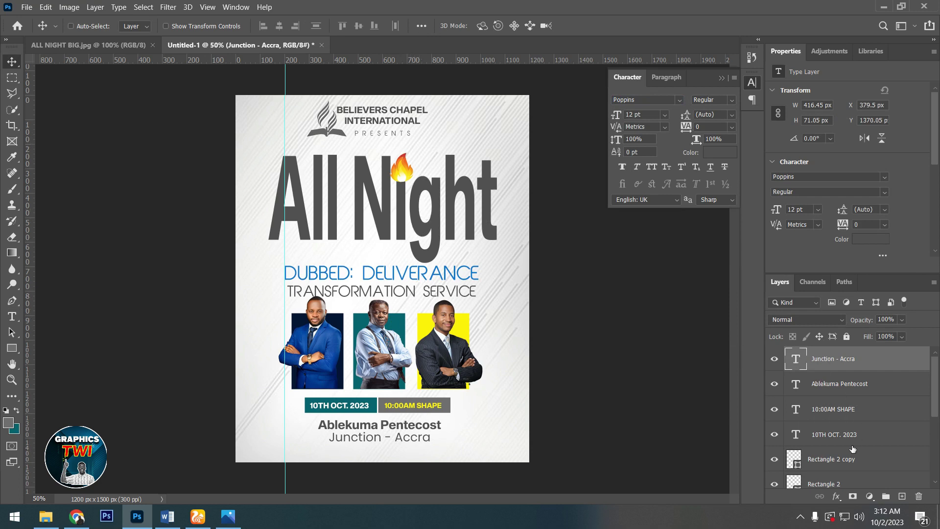
Group both bars, the date, time, name and venue layers into a group named 'date'.
scroll(833, 477, "down", 1)
scroll(833, 474, "down", 1)
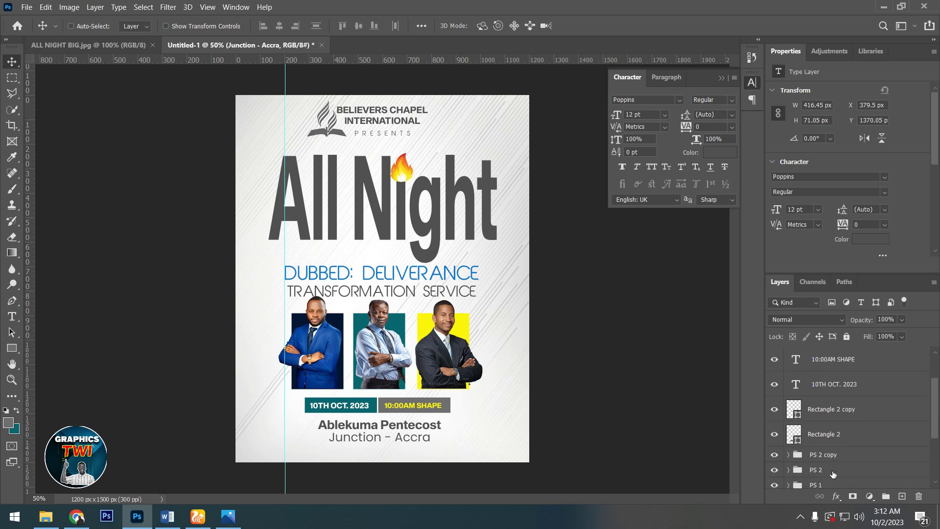
left_click(828, 437, "ctrl")
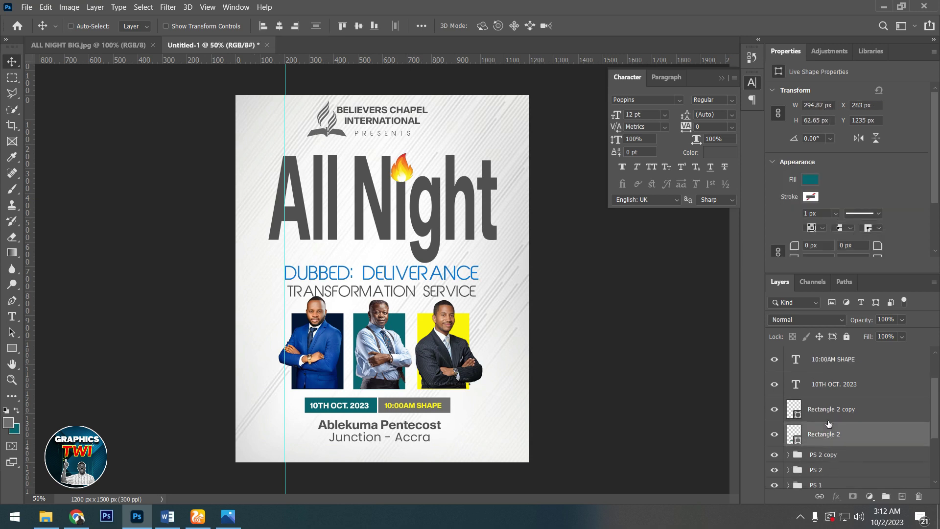
left_click(827, 410, "shift")
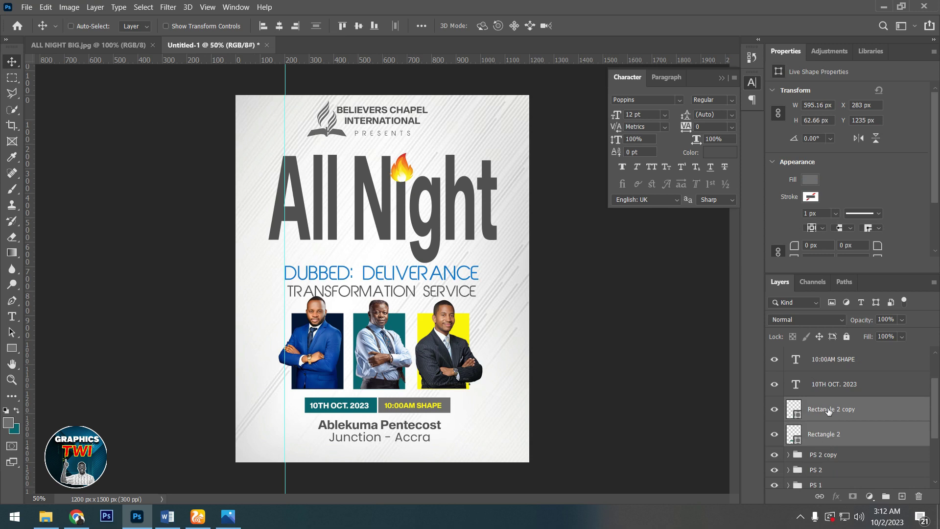
left_click(825, 362, "shift")
scroll(832, 370, "up", 2)
left_click(828, 387, "shift")
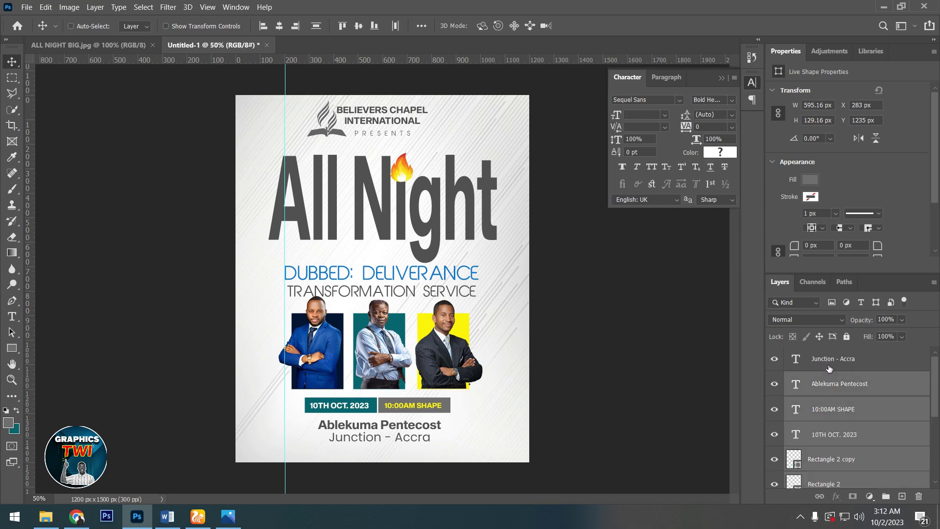
left_click(830, 366, "shift")
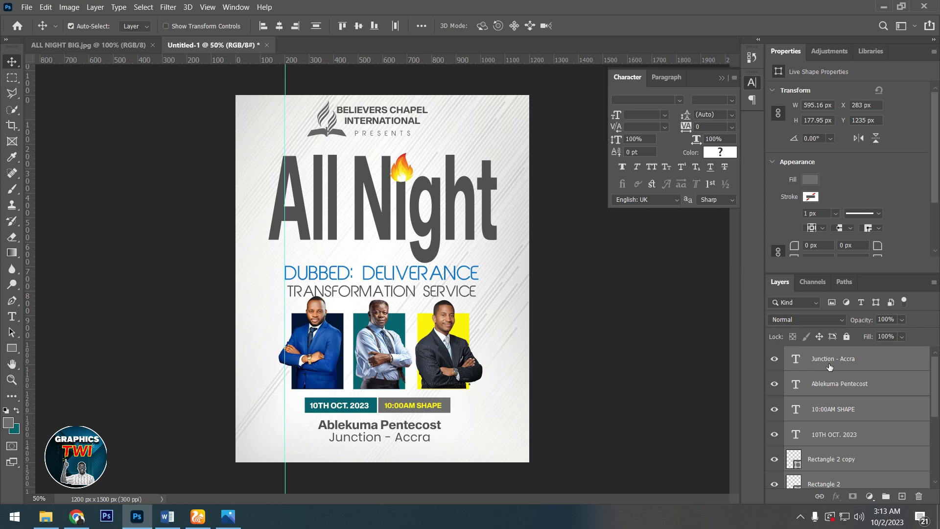
key("ctrl+g")
double_click(820, 353)
type("date")
key("Return")
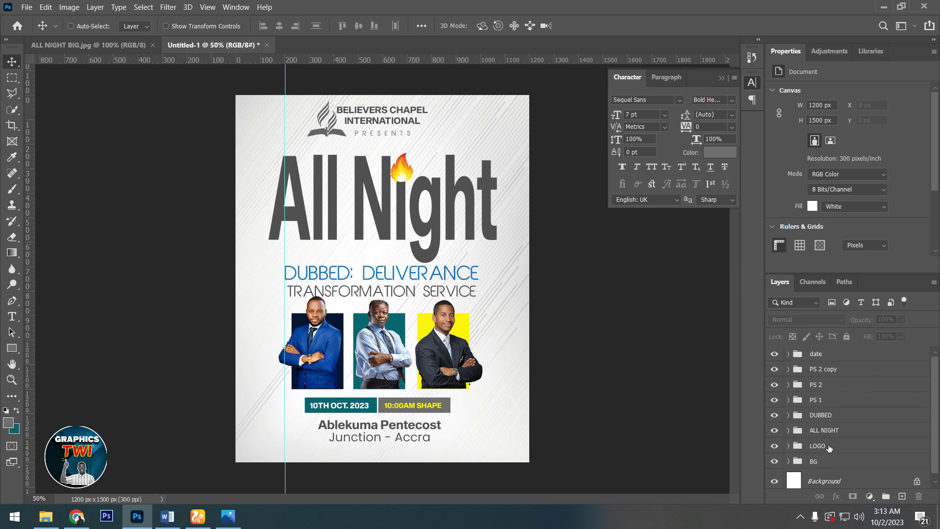
Move the ALL NIGHT heading, photo groups and date group upward together.
left_click(826, 431, "ctrl")
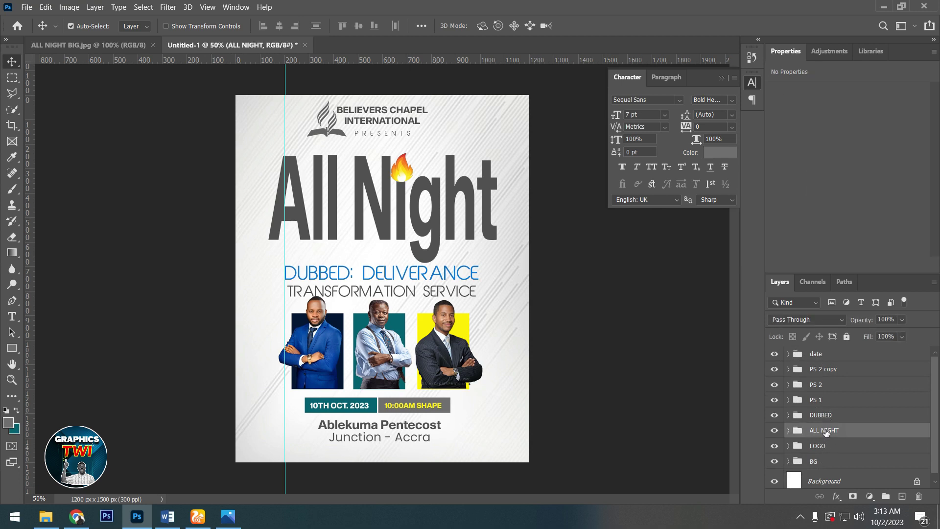
left_click(850, 357)
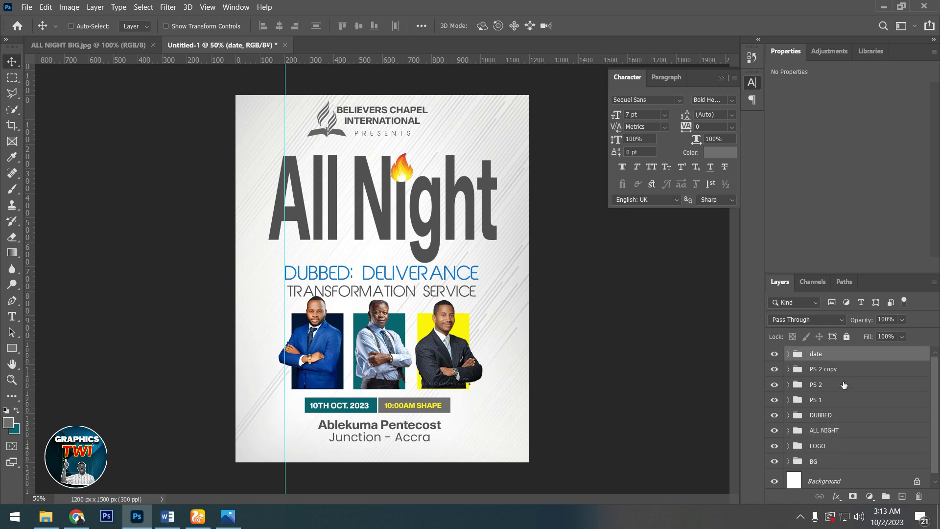
left_click(831, 416, "shift")
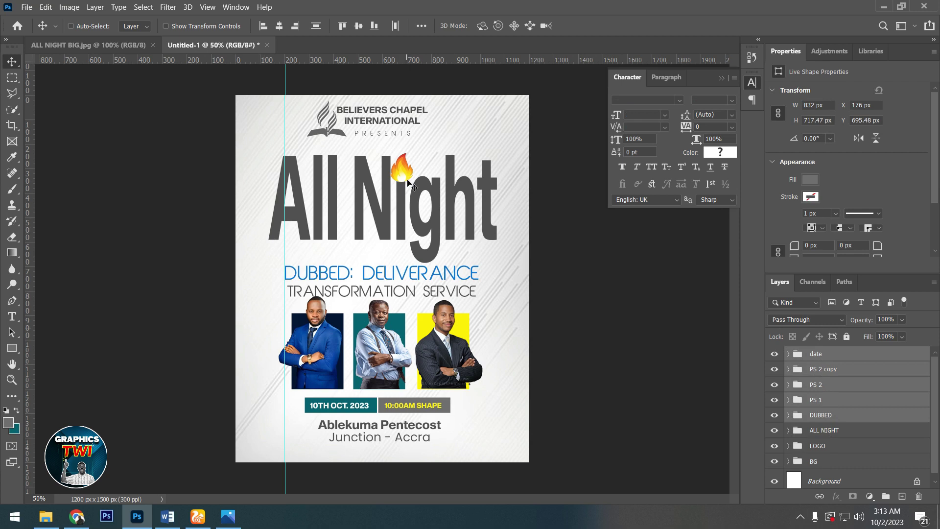
key("Up")
key("Up")
key("Up")
key("Down")
key("Down")
key("Down")
key("Down")
key("Down")
key("Down")
key("Down")
key("Down")
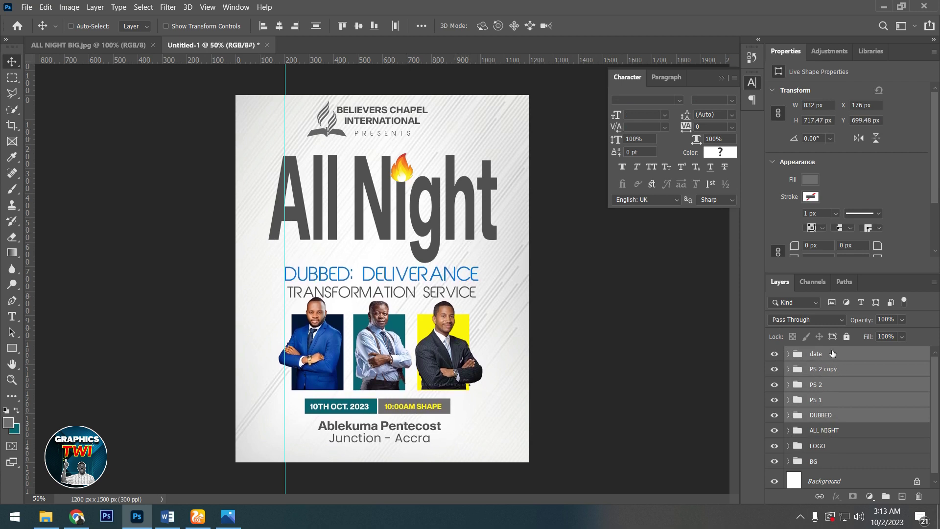
left_click(831, 431, "shift")
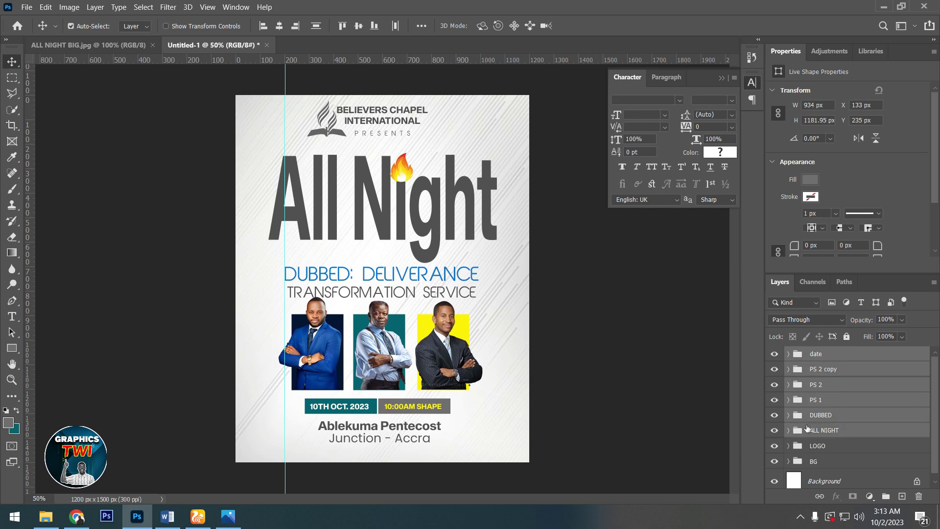
key("Up")
key("Up")
key("Up")
key("Up")
key("Up")
key("Up")
key("Up")
key("Up")
key("Up")
key("Up")
key("Up")
key("Up")
key("Up")
key("Up")
key("Up")
key("Up")
key("Up")
key("Up")
key("Up")
key("Up")
key("Up")
key("Up")
key("Up")
key("Up")
key("Up")
key("Up")
key("Up")
key("Up")
key("Up")
key("Up")
key("Up")
key("Up")
key("Up")
key("Up")
key("Up")
key("Up")
key("Up")
key("Up")
key("Up")
key("Up")
left_click(881, 361)
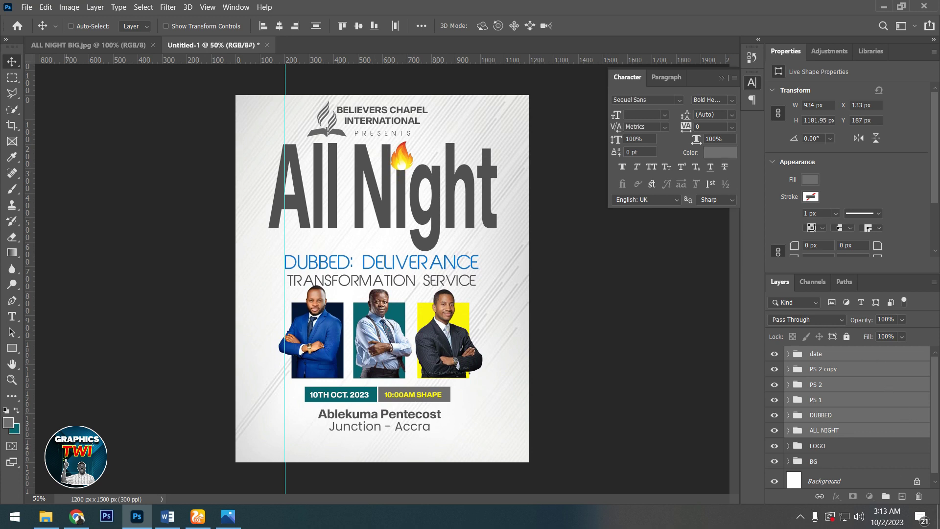
Draw a bar across the flyer's bottom in blue sampled from the first pastor's suit.
left_click(9, 423)
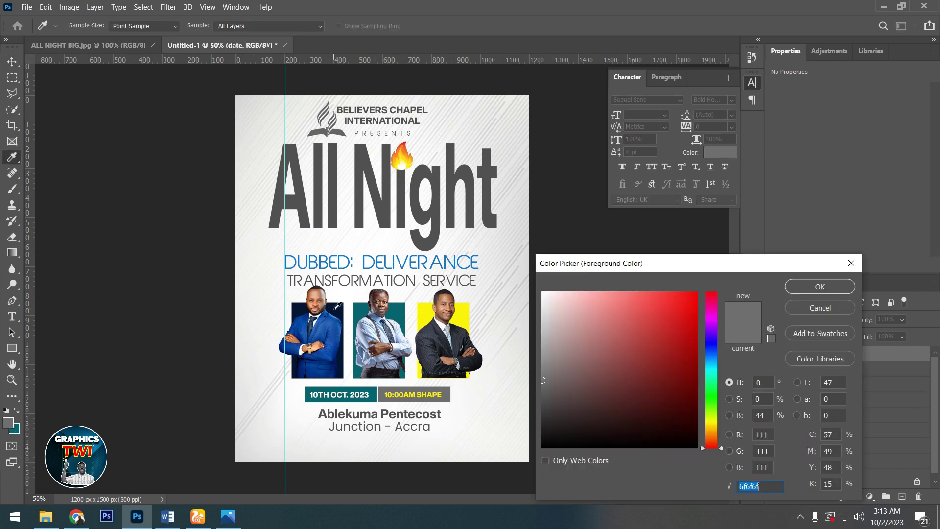
left_click(331, 342)
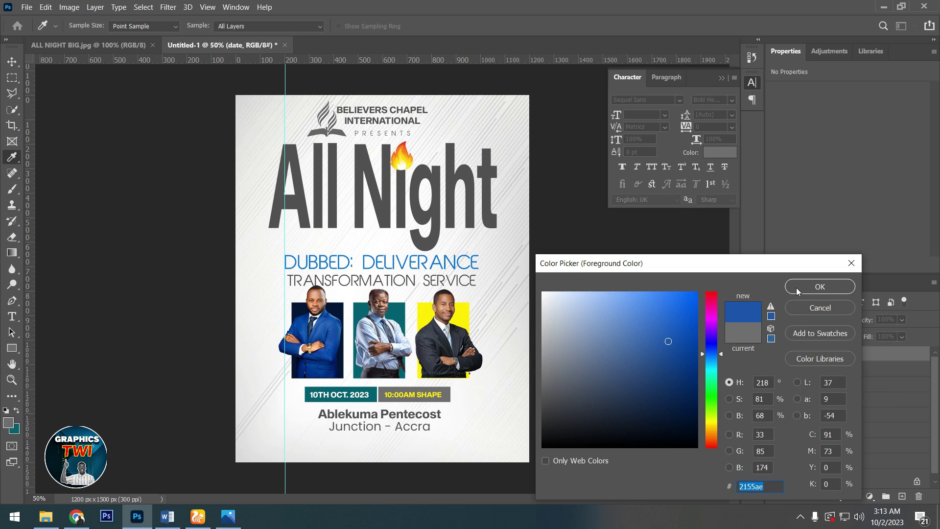
left_click(796, 290)
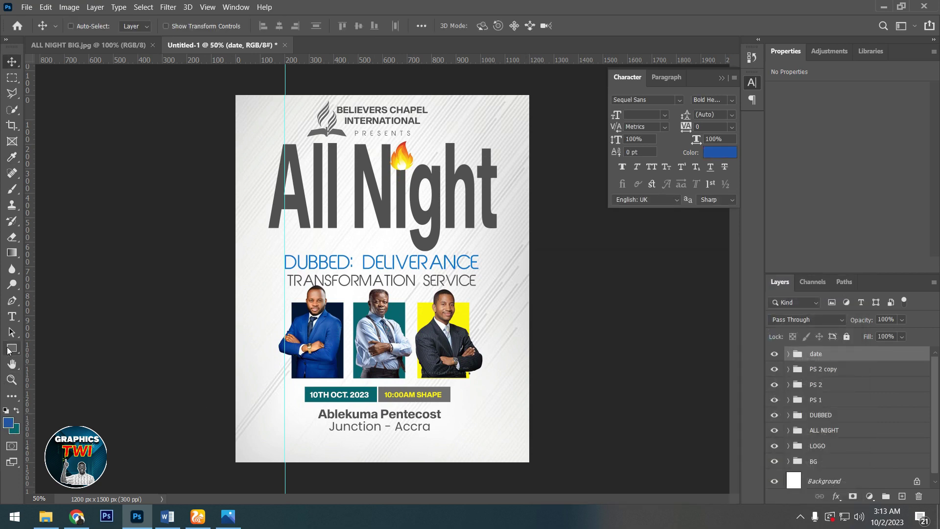
left_click(8, 350)
left_click_drag(222, 440, 543, 485)
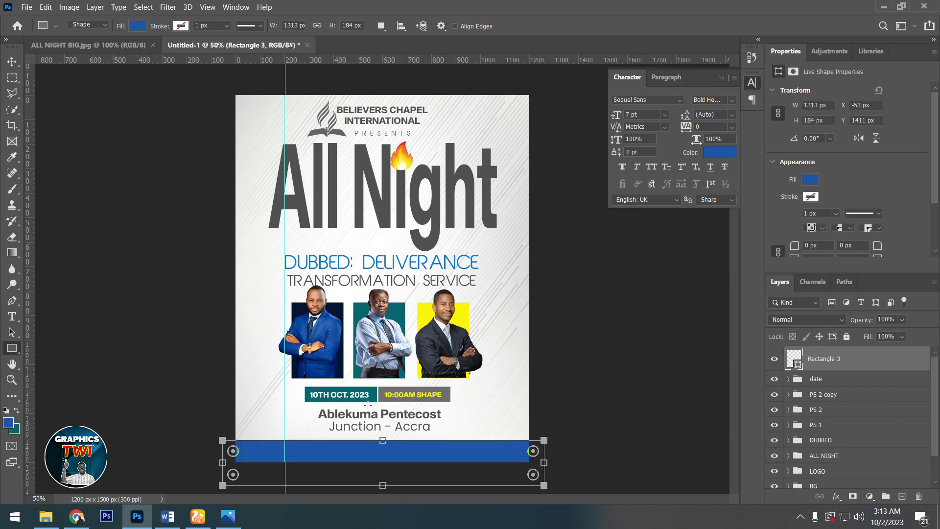
Nudge the blue footer bar down and place the red-and-orange pattern image onto the flyer.
left_click(11, 61)
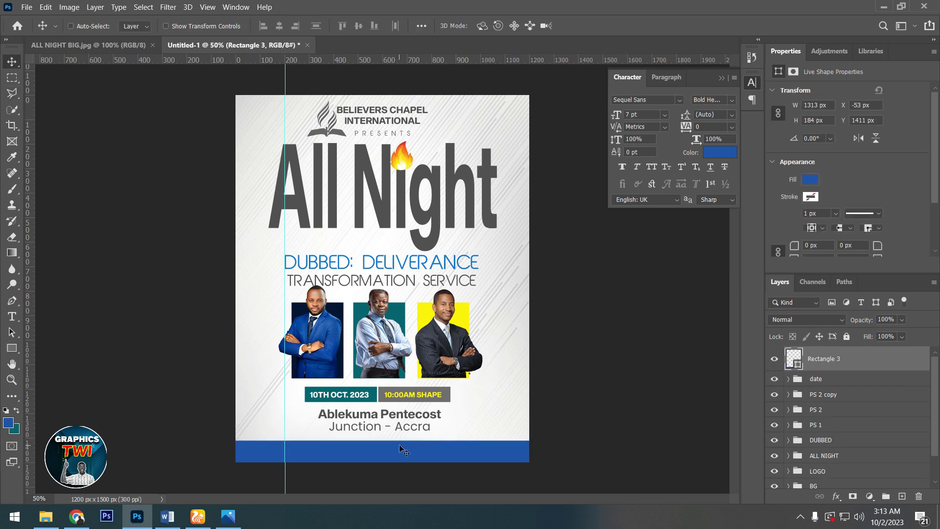
key("Down")
key("Down")
key("Down")
key("Down")
key("Down")
key("Down")
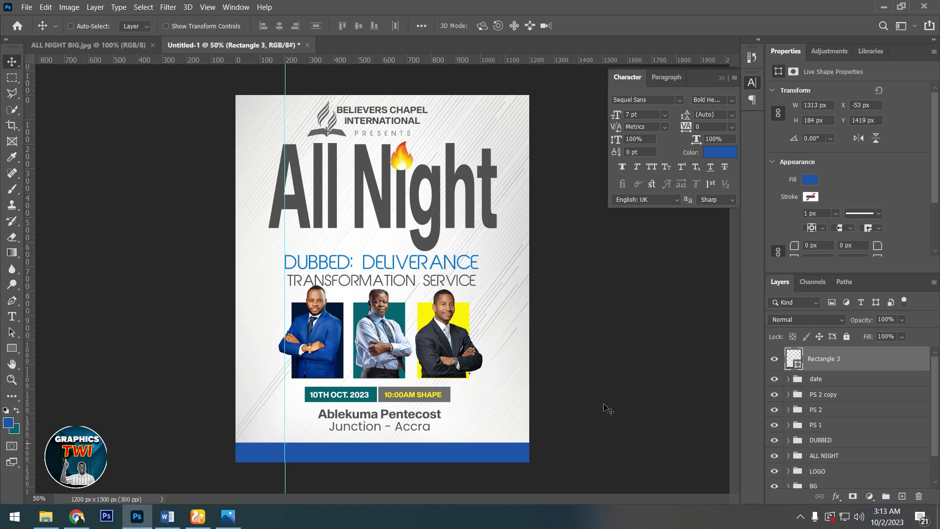
left_click(45, 517)
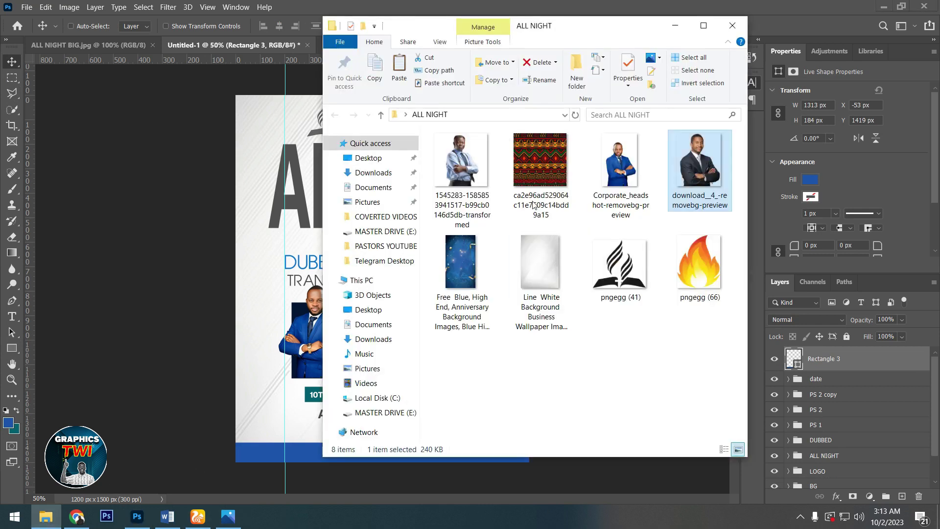
left_click(543, 158)
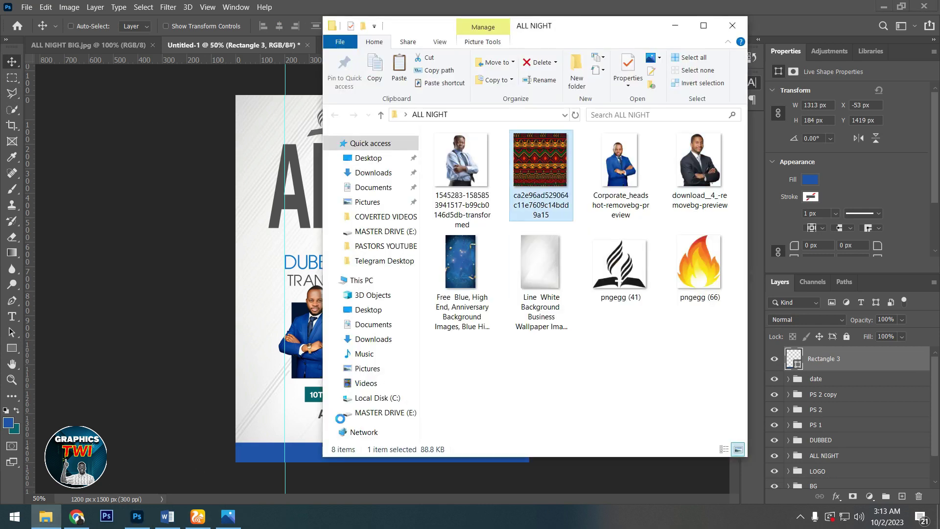
left_click(265, 411)
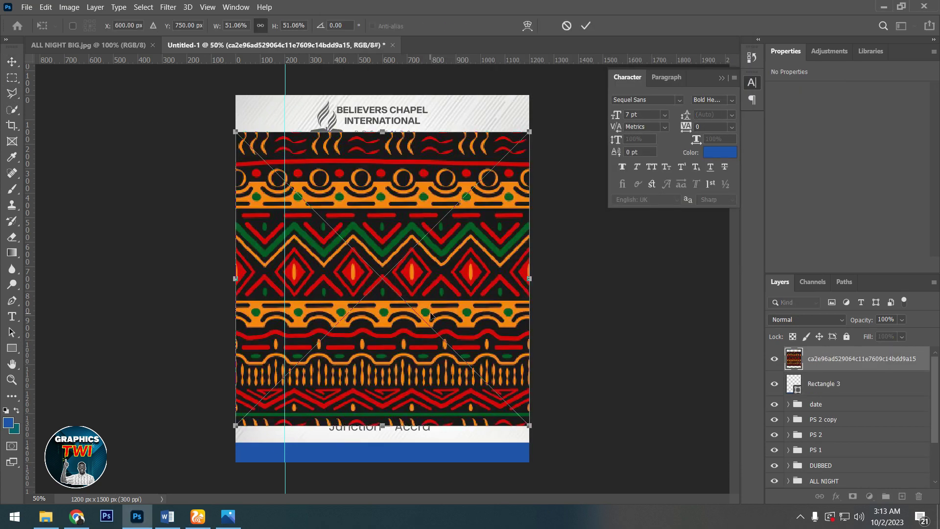
Move the tribal pattern to the flyer's bottom and clip it into the blue footer bar.
mouse_move(425, 169)
left_mouse_down()
mouse_move(398, 417)
mouse_move(419, 444)
left_mouse_up()
left_click(586, 25)
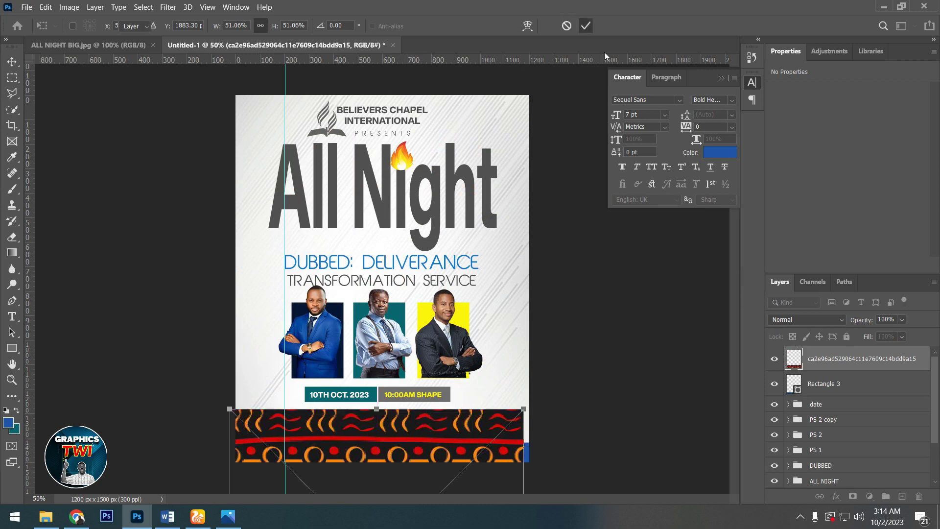
right_click(845, 360)
left_click(721, 273)
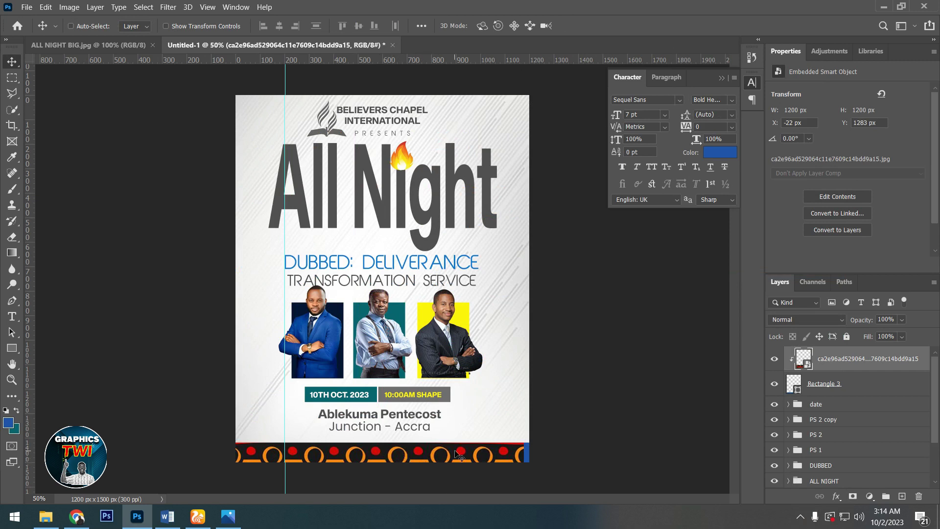
left_click_drag(463, 459, 462, 457)
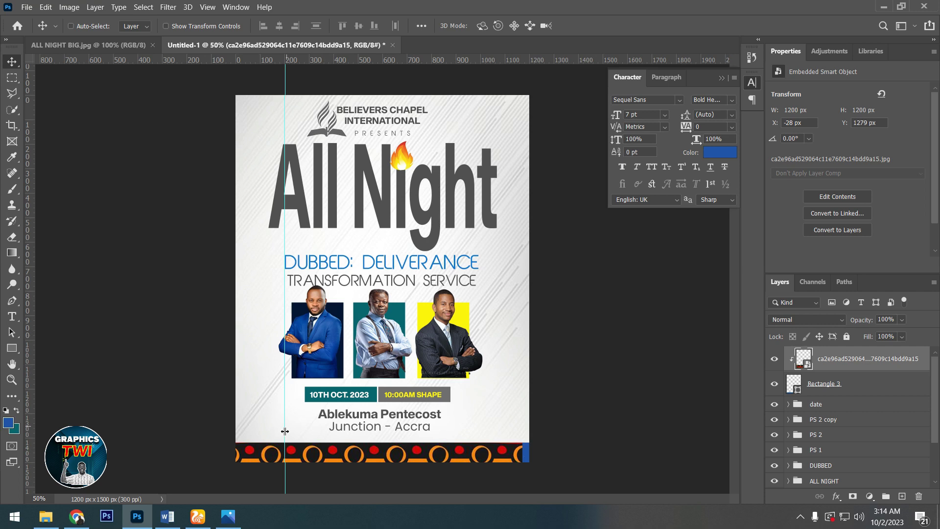
Remove the guide, group pattern and footer bar as 'down', and delete the empty Layer 1.
left_click_drag(3, 378, 12, 368)
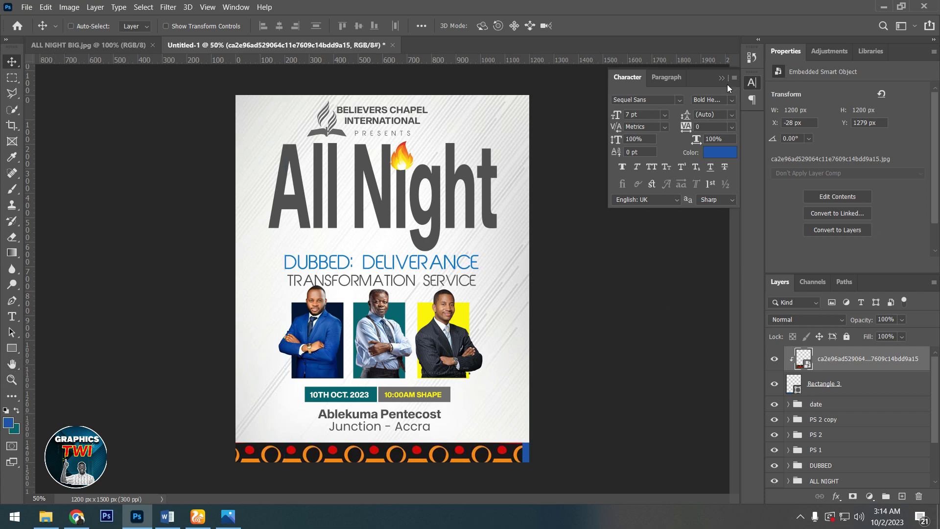
left_click(723, 78)
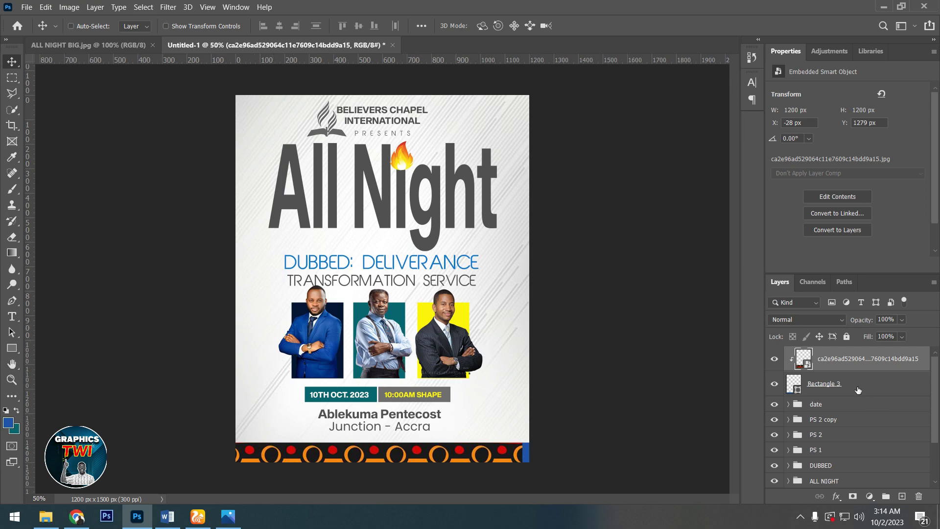
left_click(902, 496)
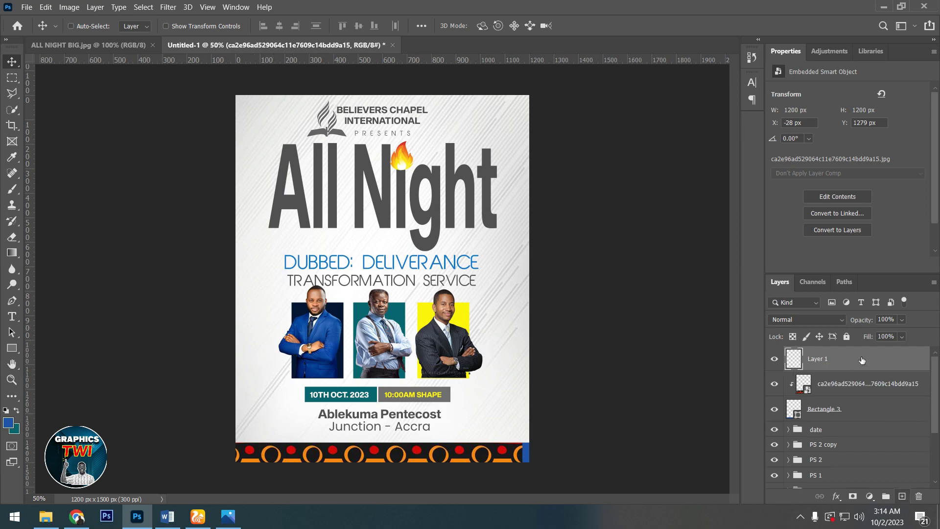
left_click(840, 395)
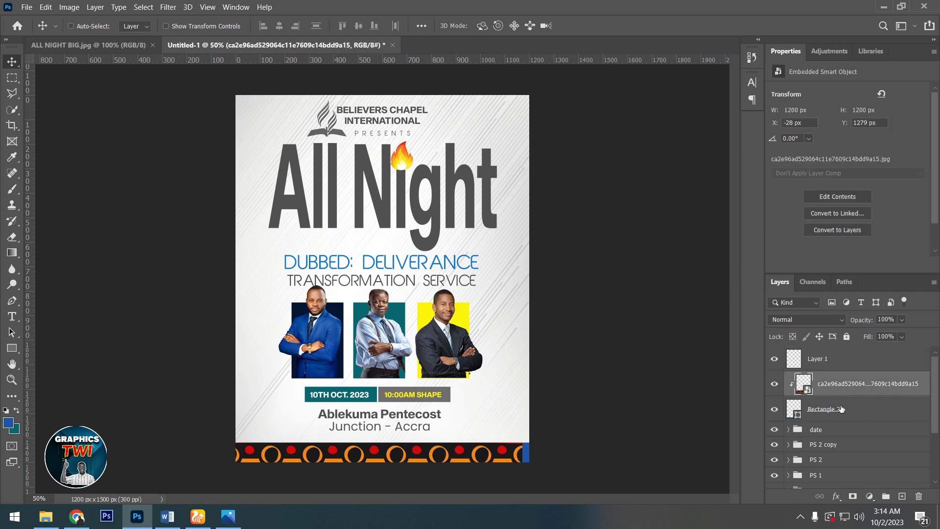
left_click(848, 413, "ctrl")
key("ctrl+g")
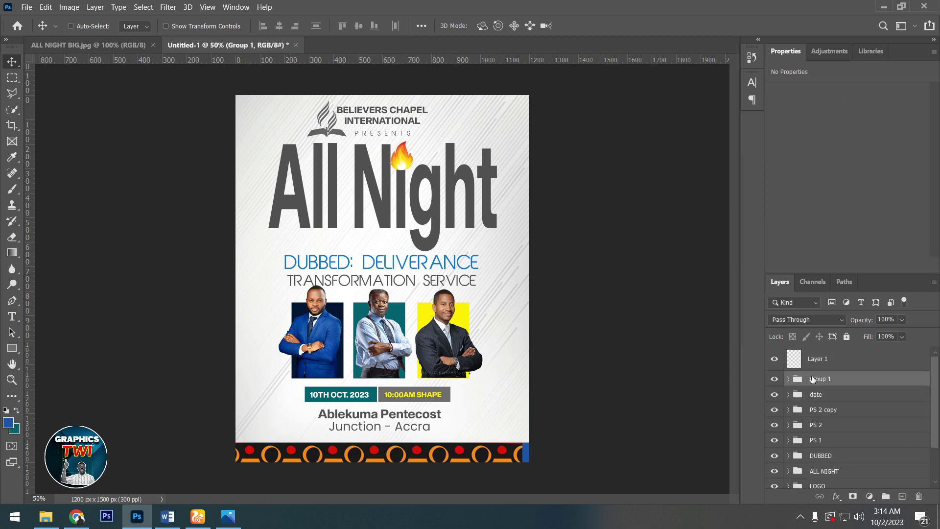
double_click(817, 379)
type("down")
key("Return")
left_click(824, 361)
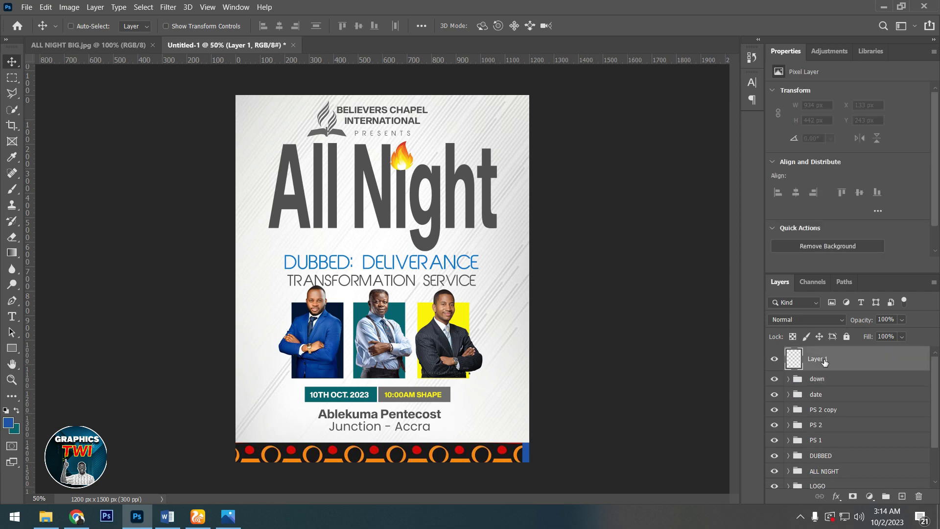
key("Delete")
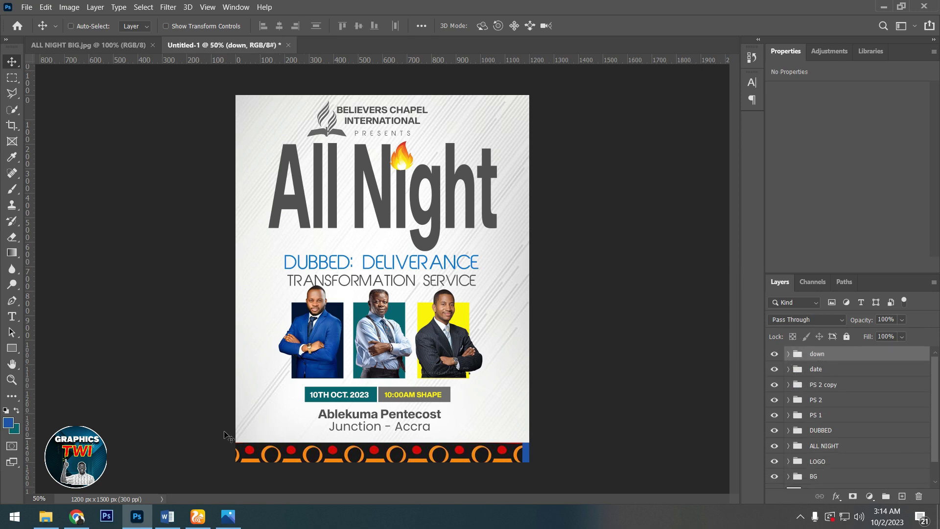
Sample a dark navy foreground and add the pastor's title-and-first-name label left of the date.
left_click(8, 422)
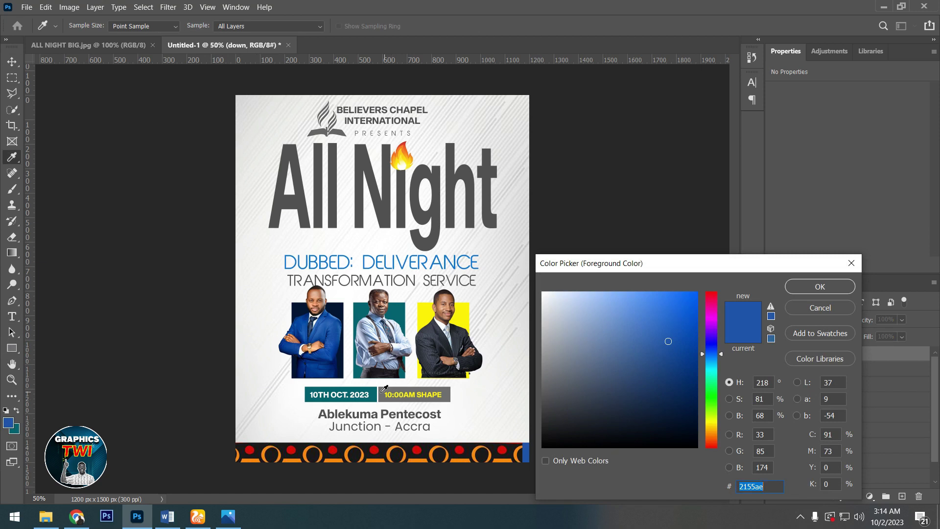
left_click(385, 390)
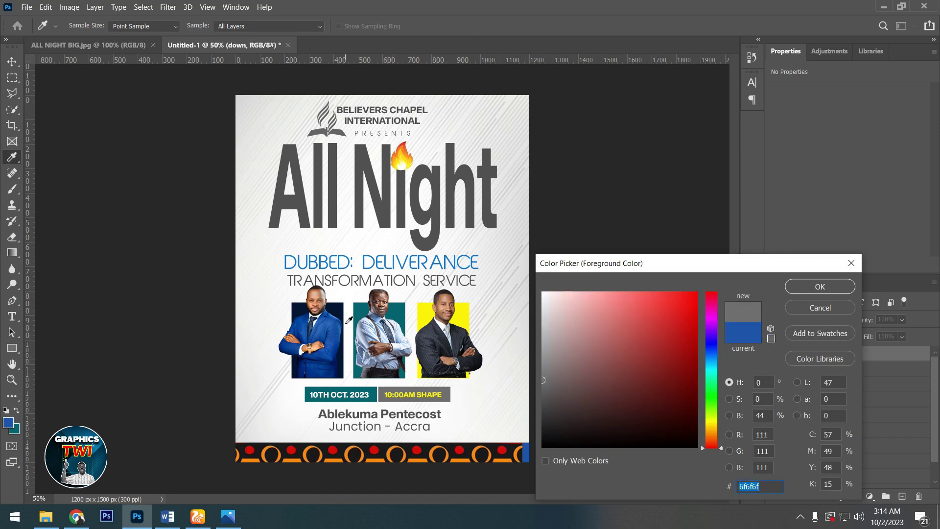
left_click(342, 310)
left_click(819, 286)
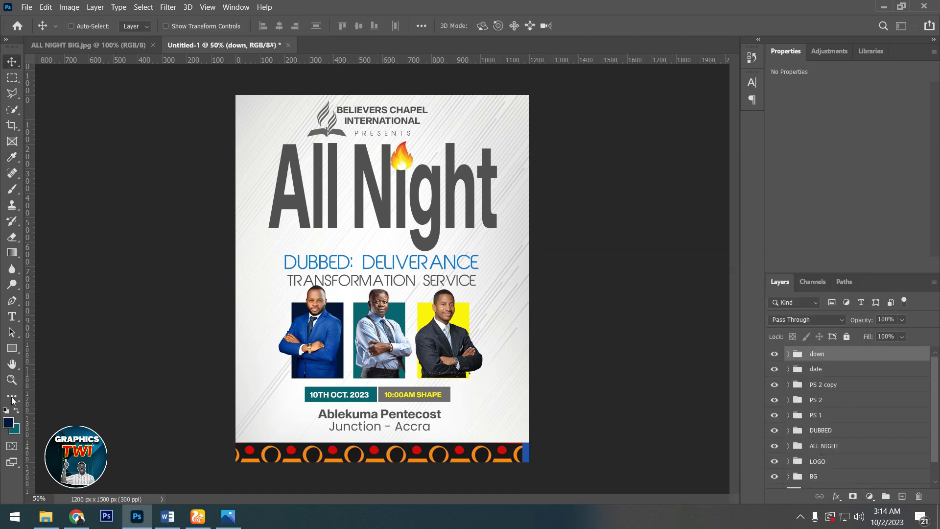
left_click(12, 316)
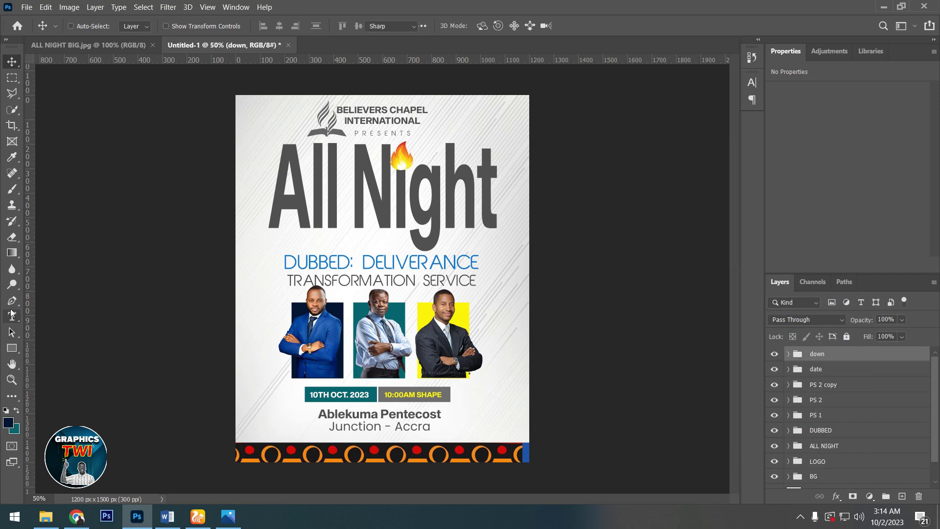
left_click(255, 407)
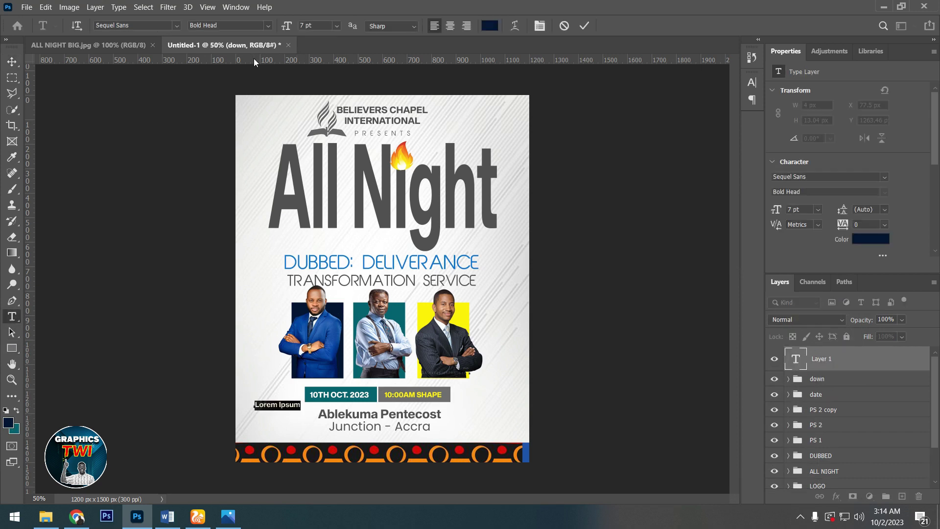
type("Ps James")
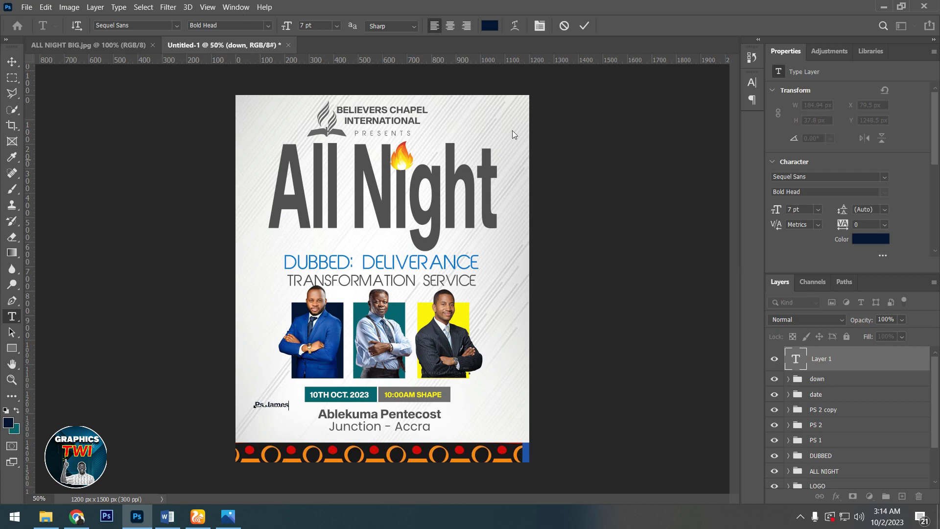
left_click(586, 26)
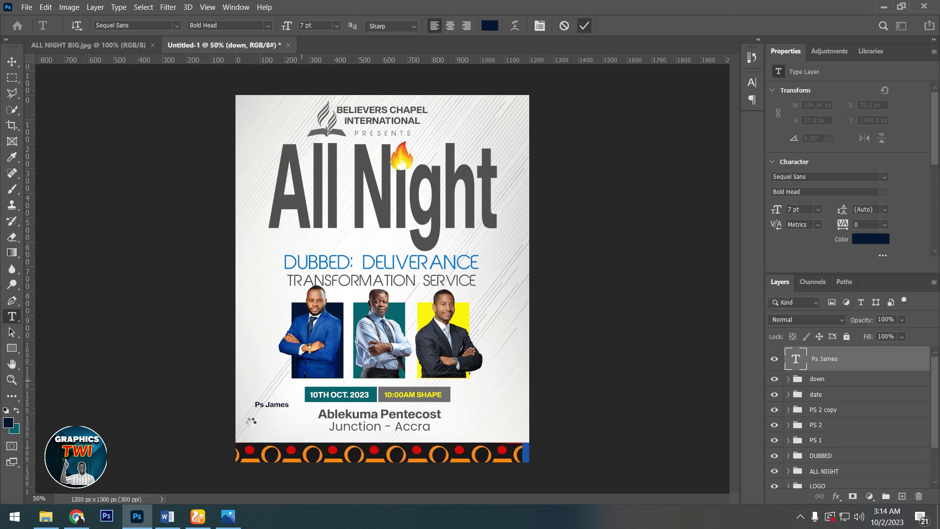
Add the pastor's surname below it and enlarge the surname to 9 pt.
left_click(251, 424)
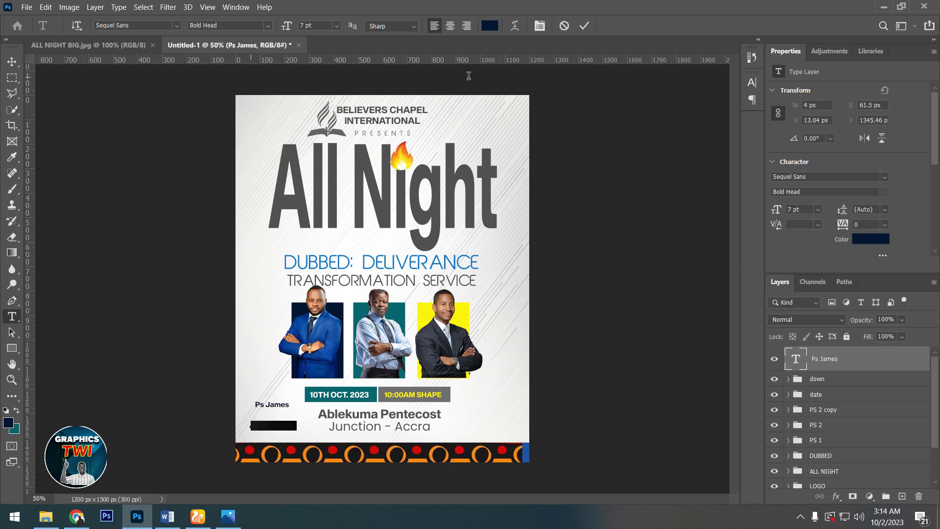
type("Amponsah")
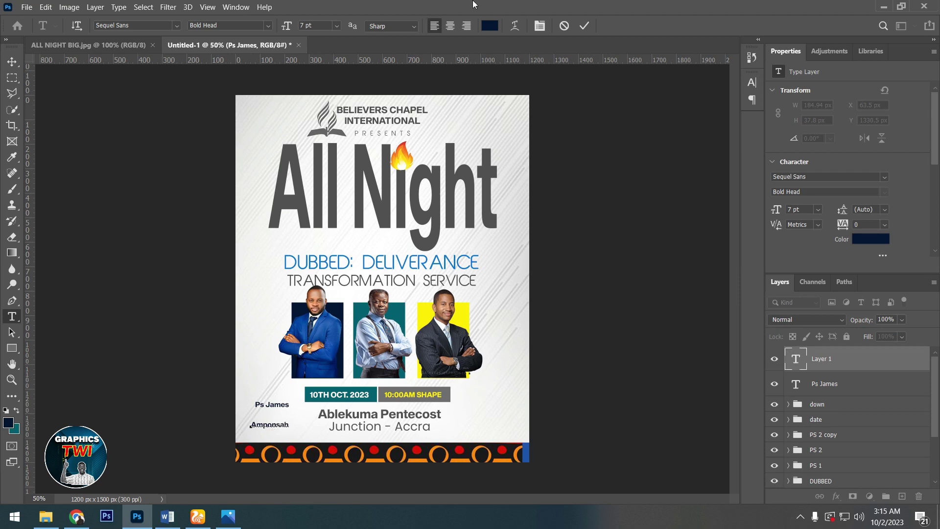
key("ctrl+a")
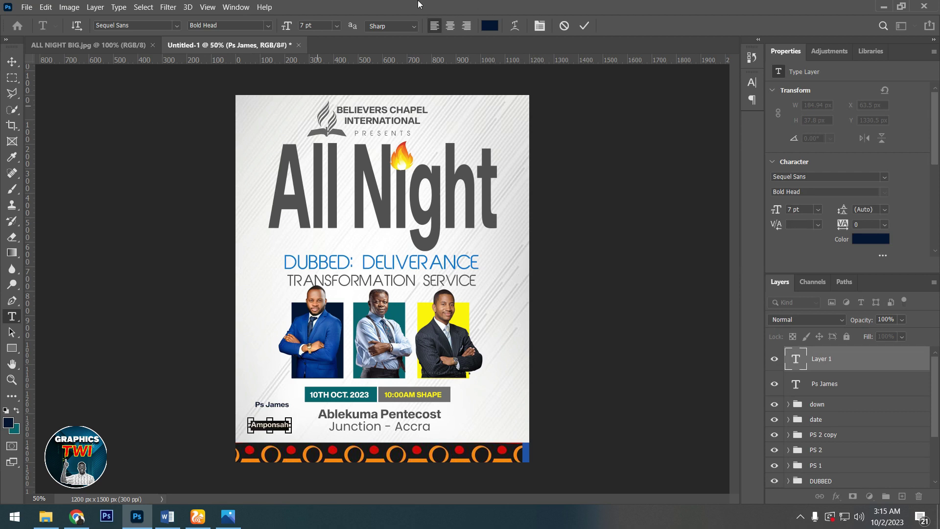
left_click(540, 26)
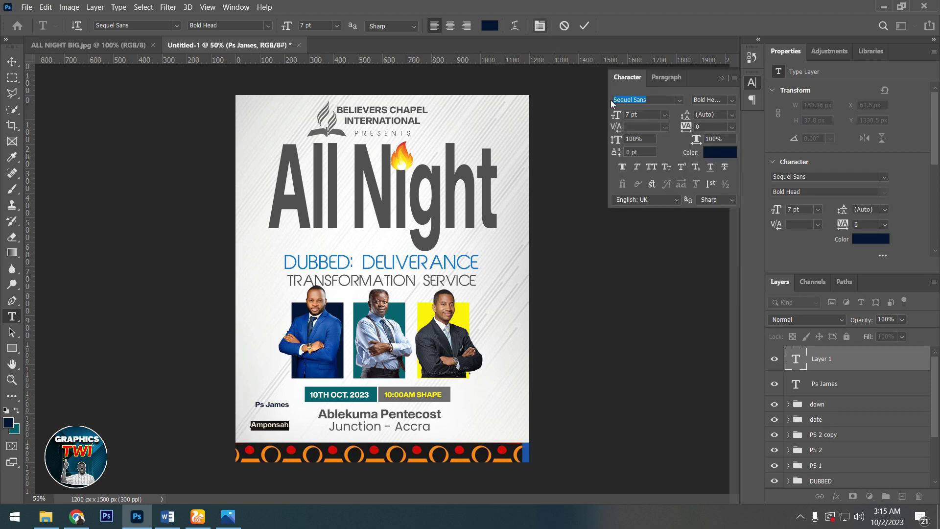
left_click(652, 114)
key("Up")
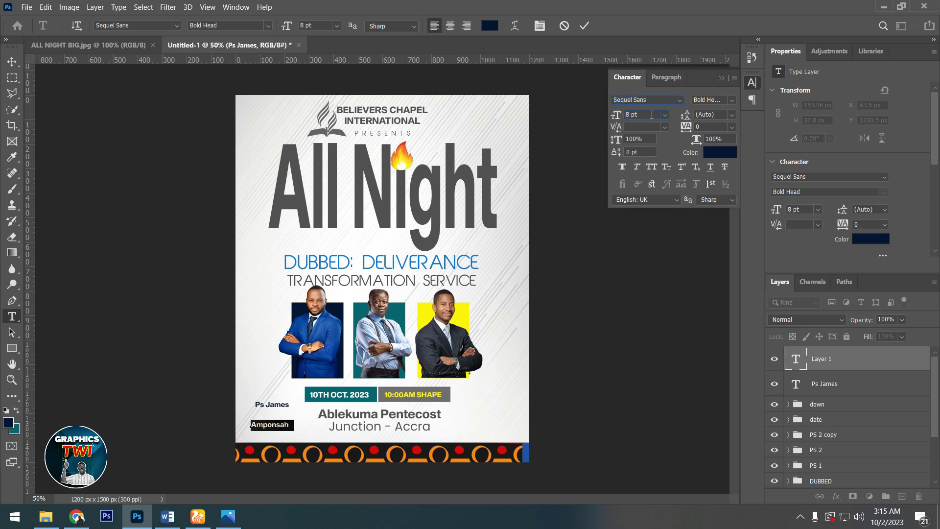
key("Up")
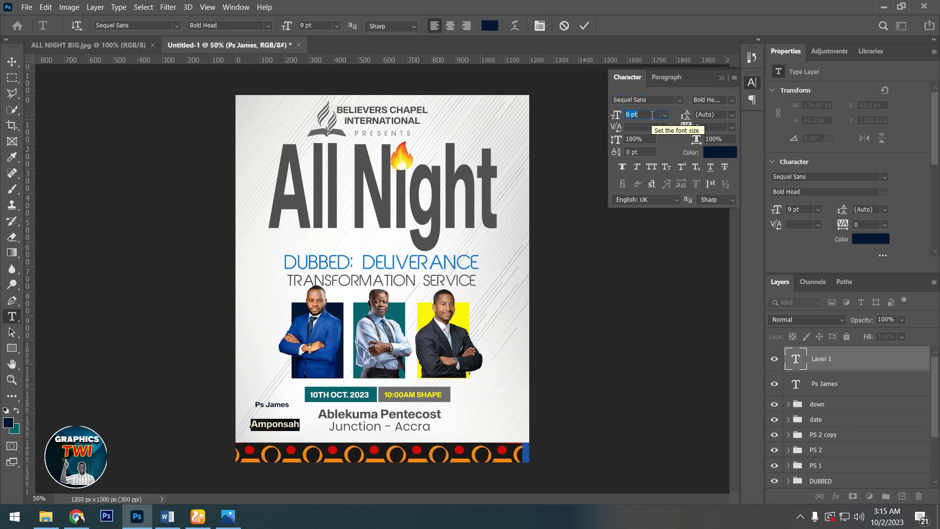
left_click(585, 26)
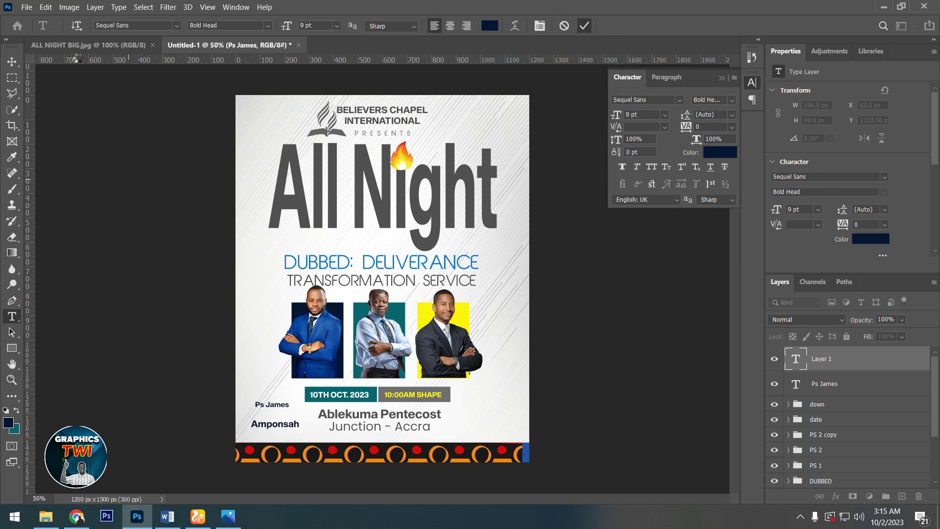
left_click(11, 64)
Align the surname under the first-name line and set the first-name line in abeatbyKai.
left_click_drag(316, 428, 312, 416)
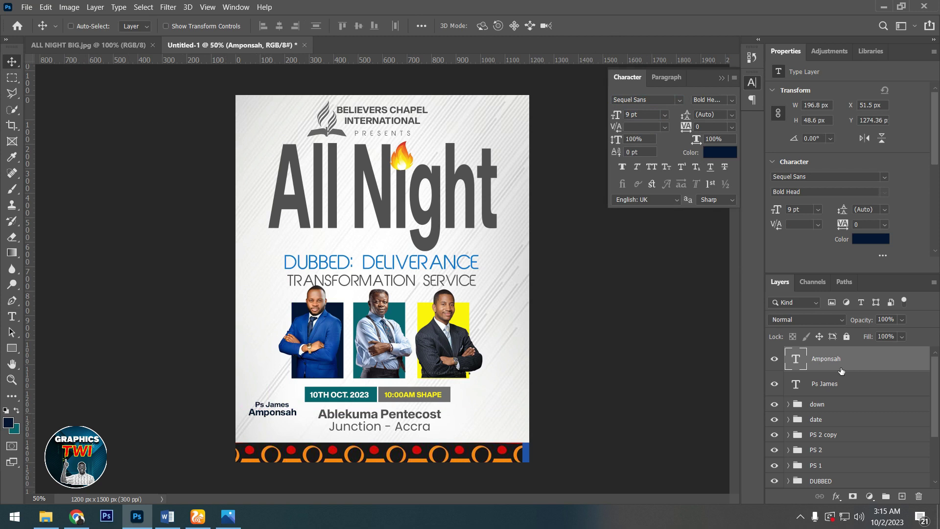
double_click(791, 387)
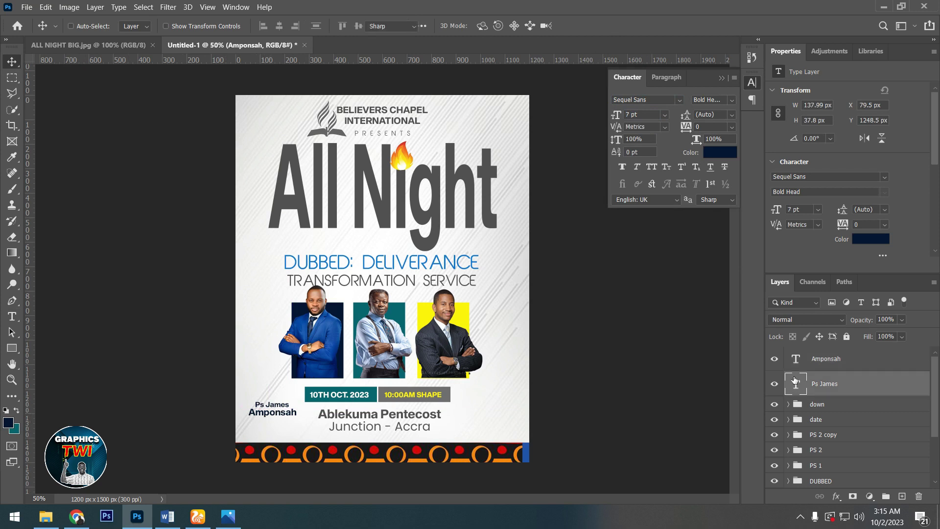
left_click(679, 100)
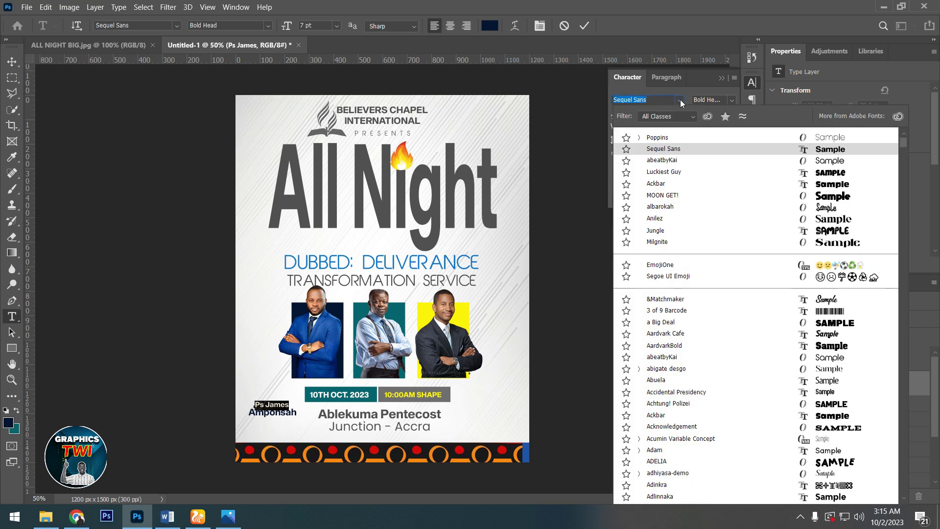
left_click(674, 161)
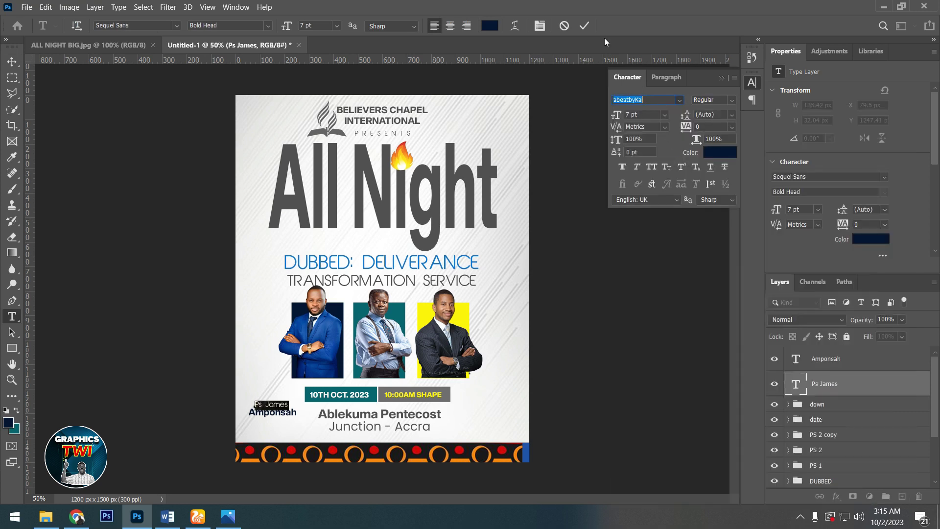
left_click(585, 27)
Group the two name text layers together.
key("v")
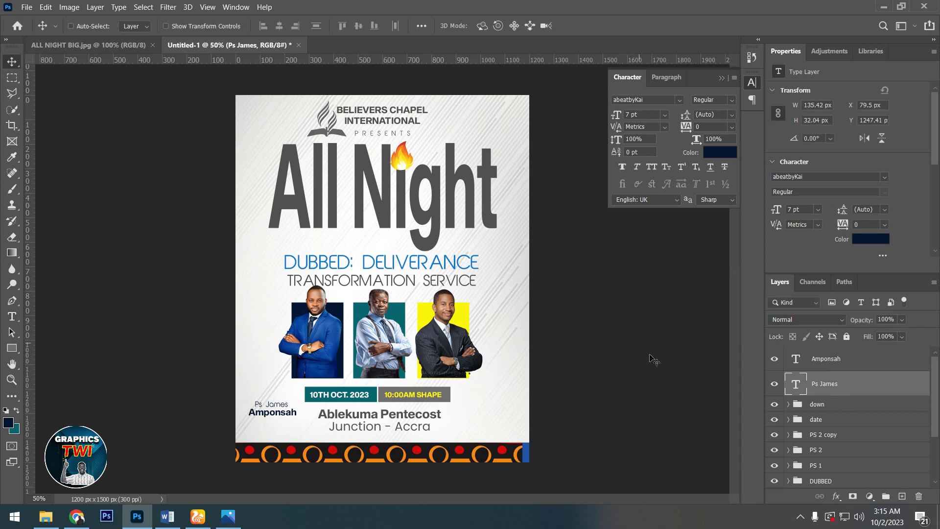
left_click(834, 370, "shift")
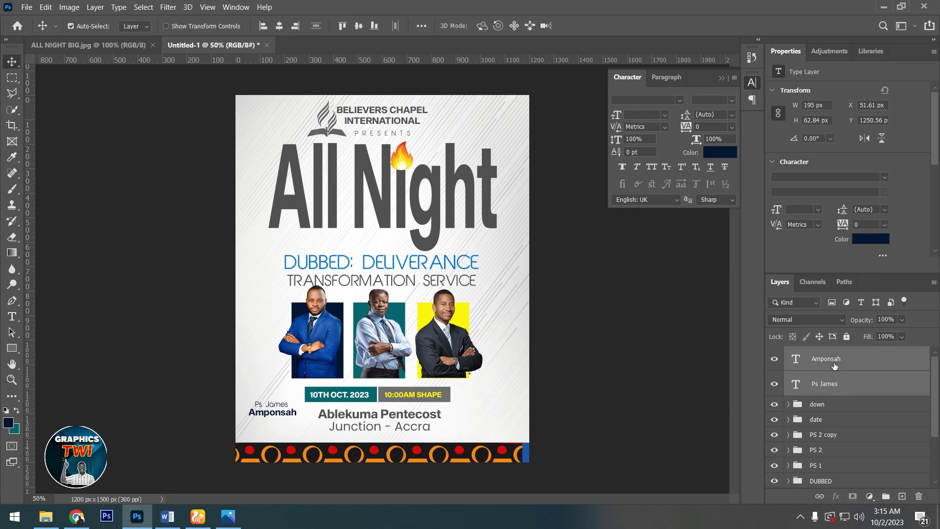
key("ctrl+g")
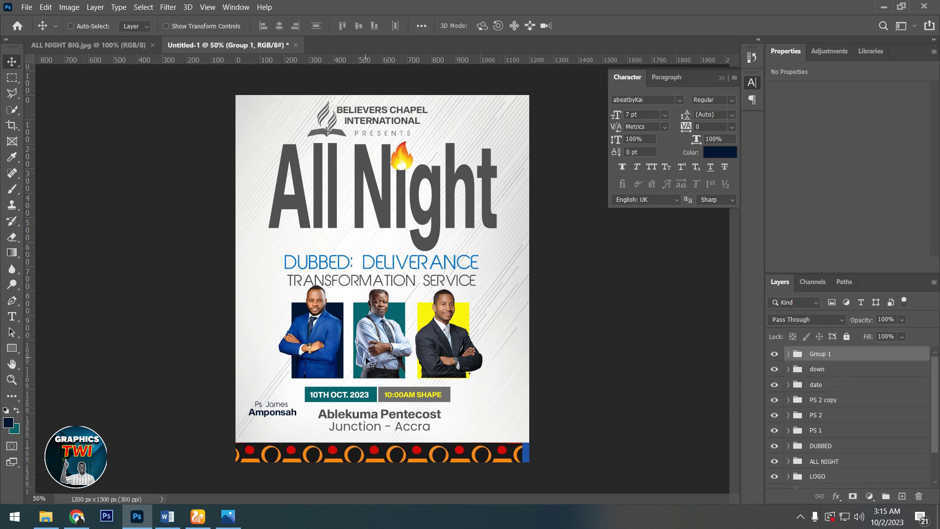
Nudge the first-name text slightly down inside Group 1.
left_click(788, 354)
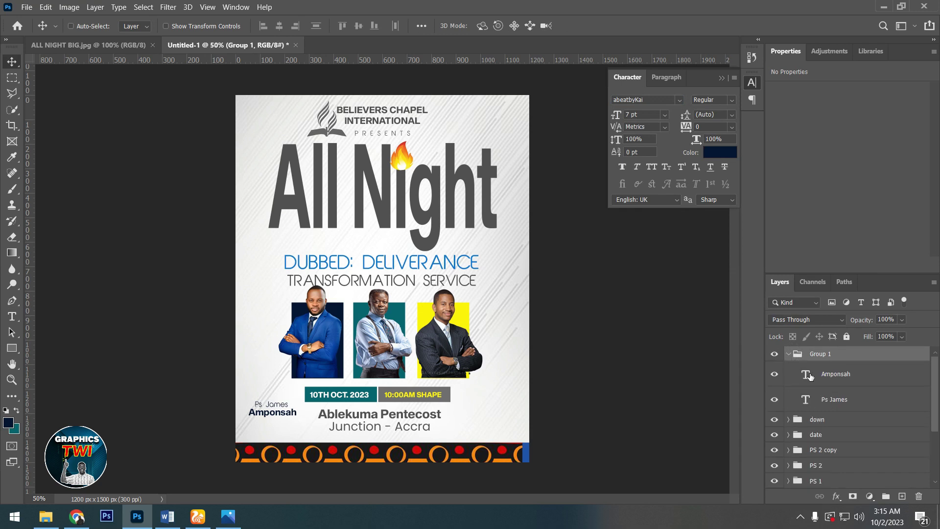
left_click(844, 402)
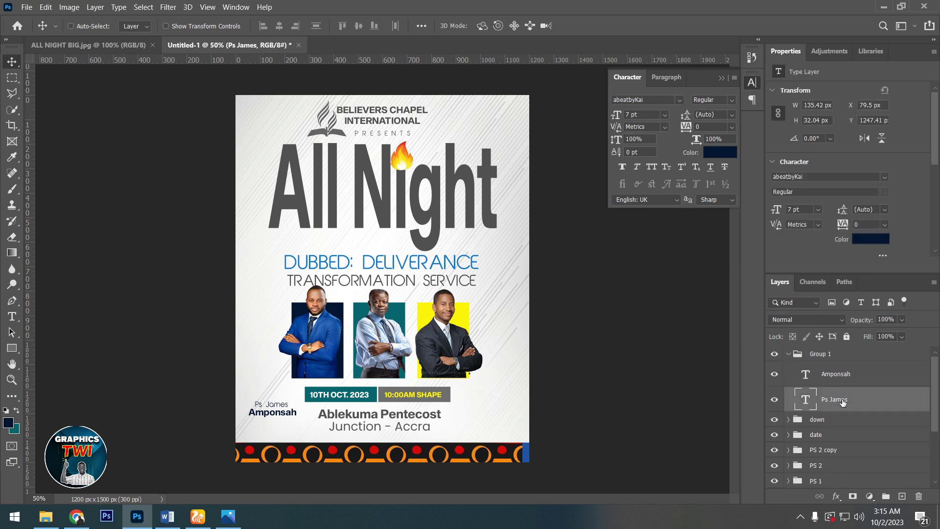
key("Down")
key("Down")
key("Down")
key("Down")
left_click(789, 356)
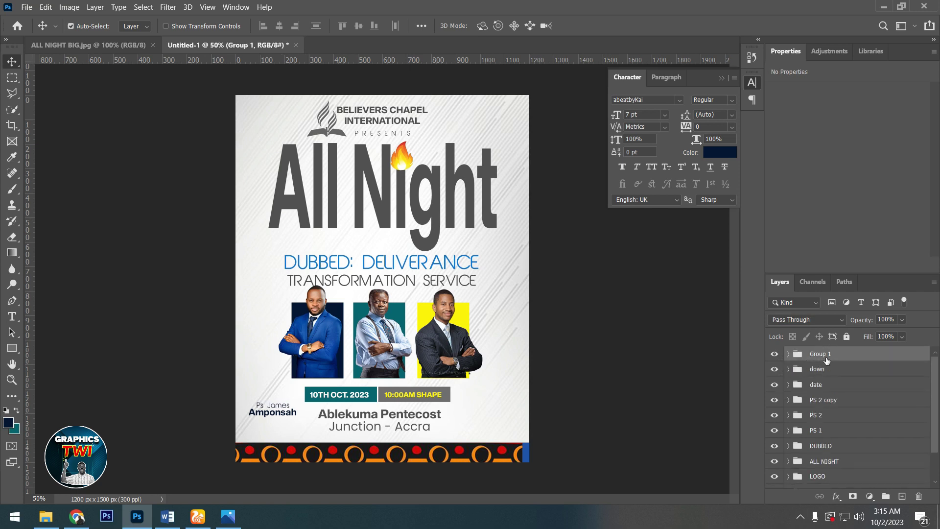
Rotate Group 1 90° counter-clockwise, shrink it slightly, and move it beside the first photo.
key("ctrl+t")
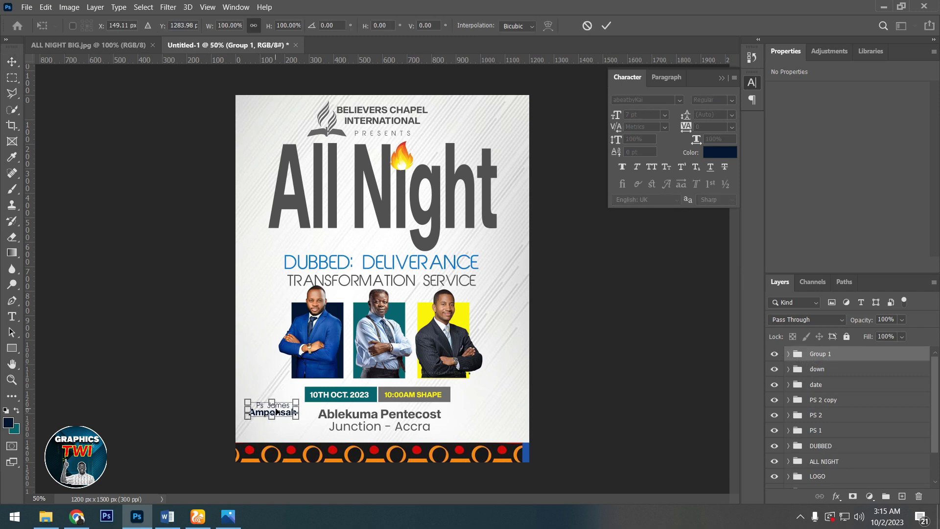
right_click(276, 411)
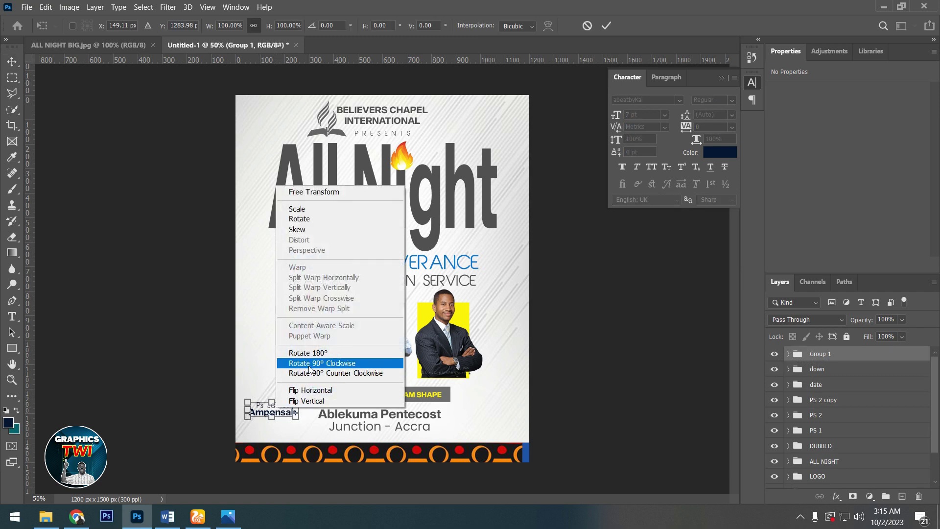
left_click(309, 364)
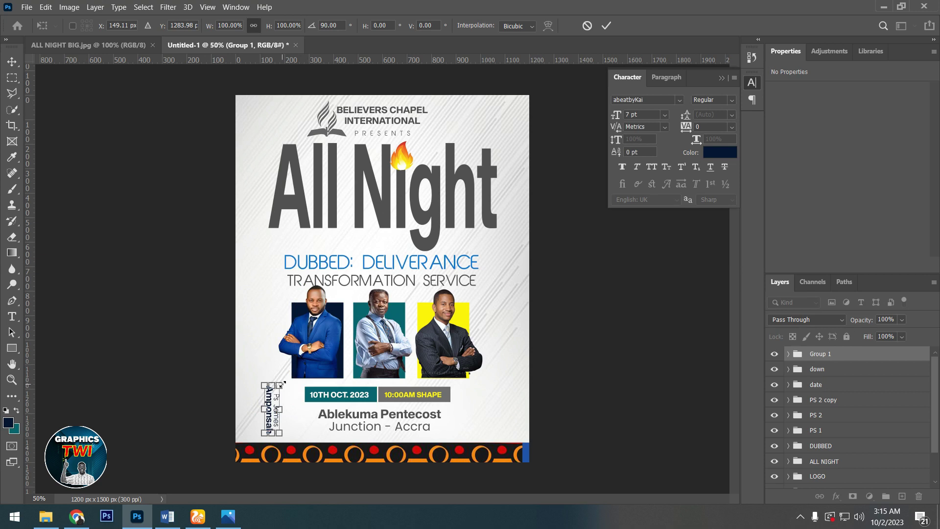
key("ctrl+z")
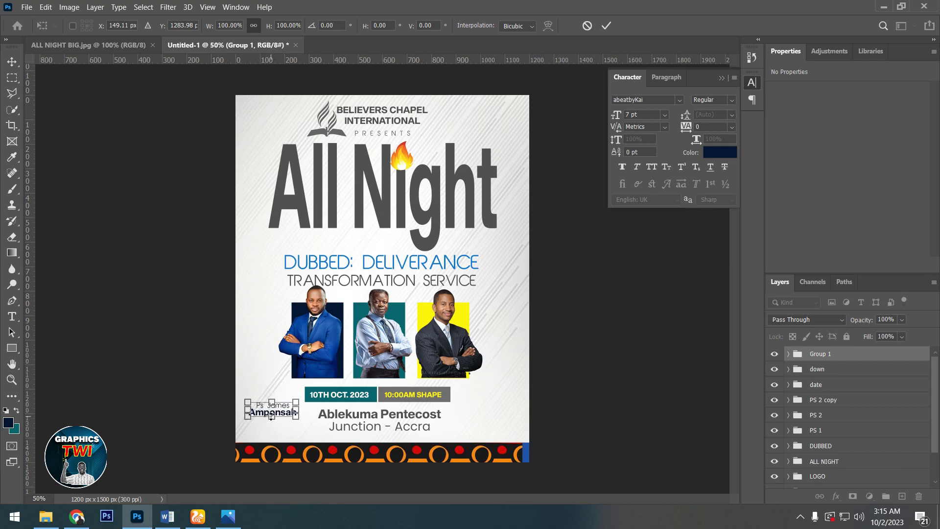
right_click(272, 413)
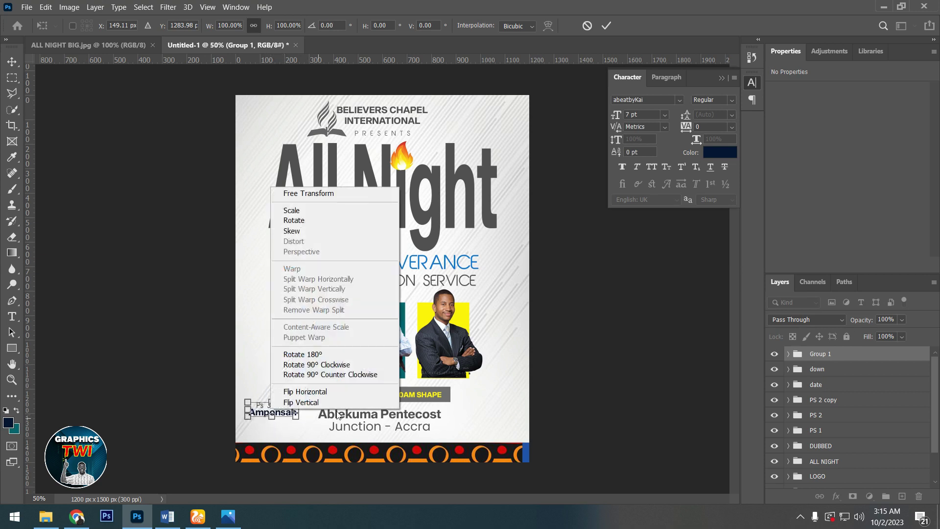
left_click(314, 374)
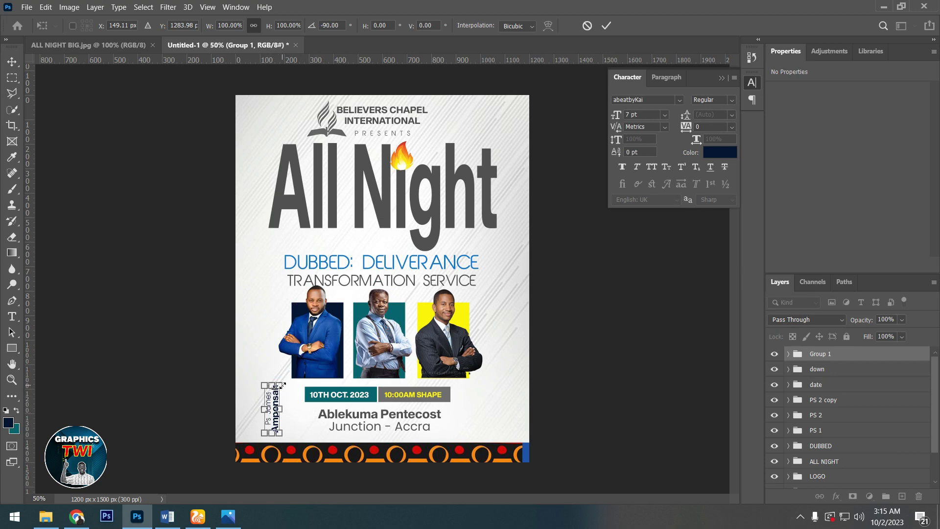
left_click_drag(282, 386, 277, 390)
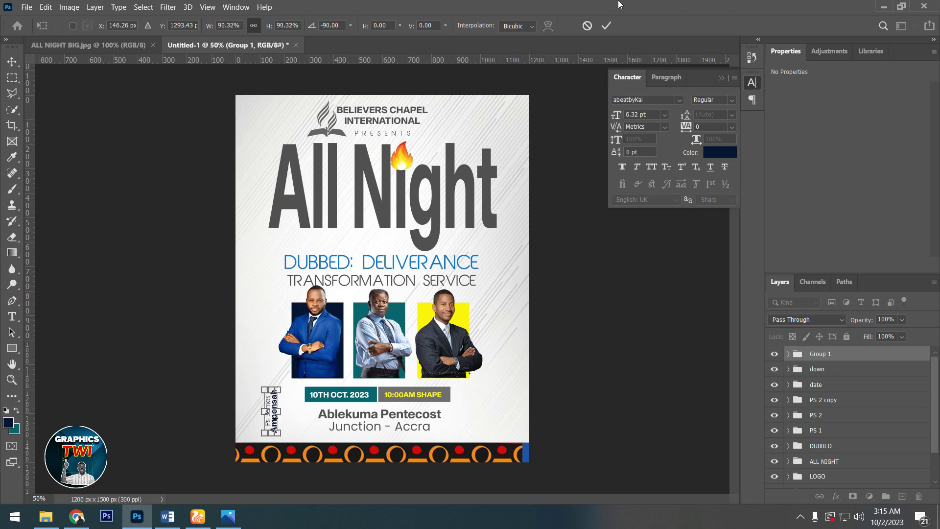
left_click(607, 26)
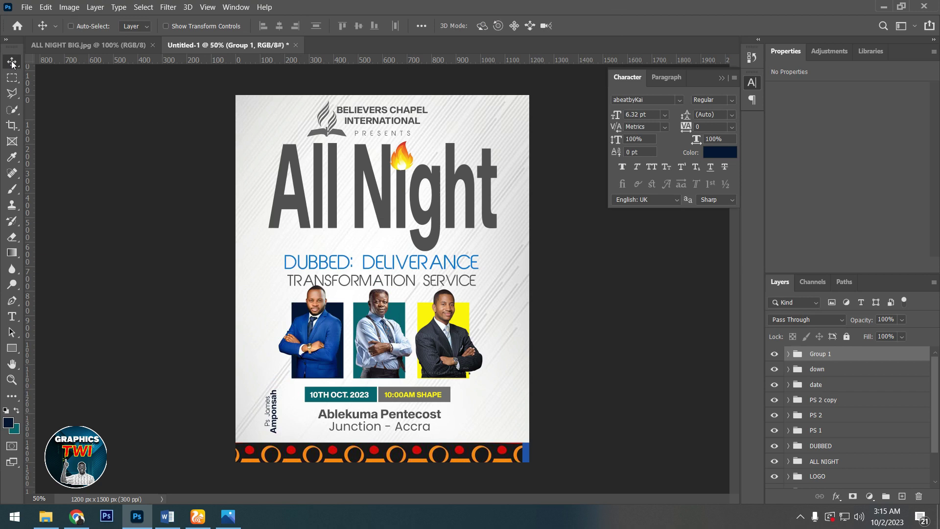
left_click_drag(278, 398, 277, 330)
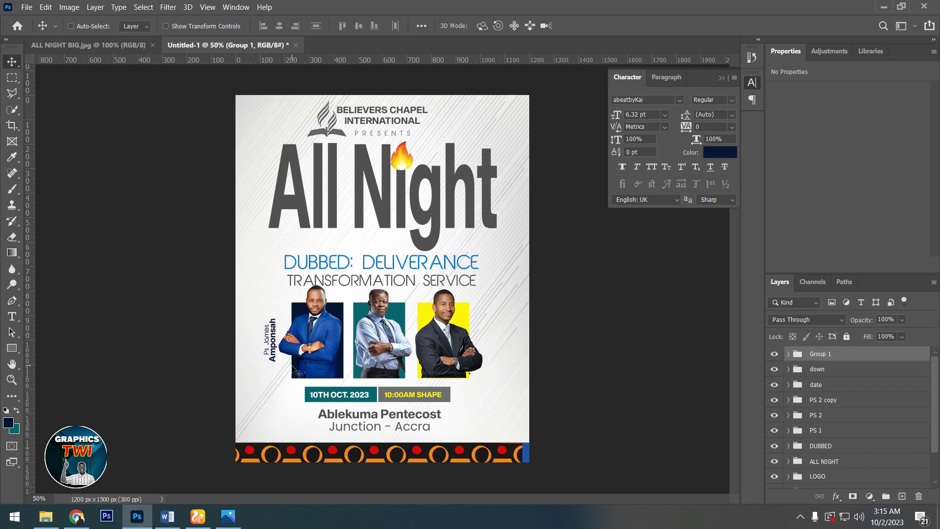
Duplicate Group 1 as 'Group 1 copy' and move the copy to the third photo.
right_click(877, 358)
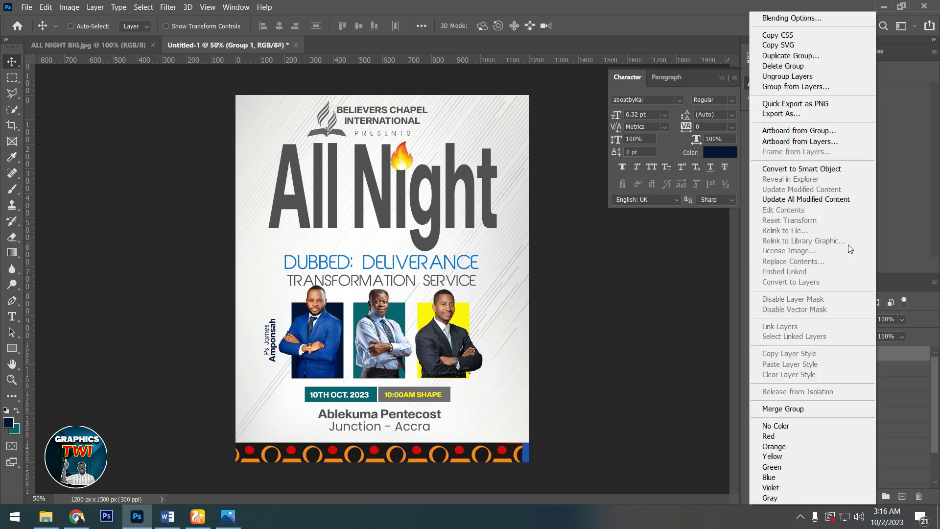
left_click(775, 55)
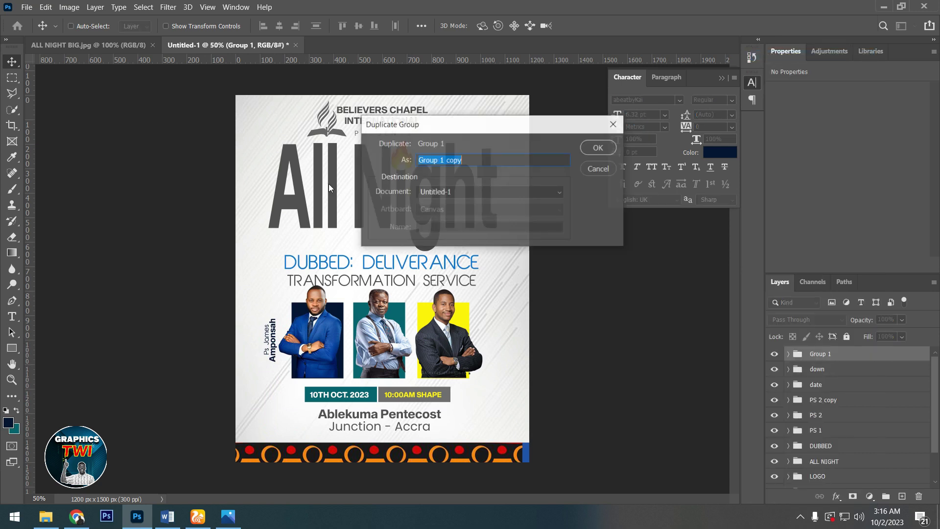
left_click(586, 149)
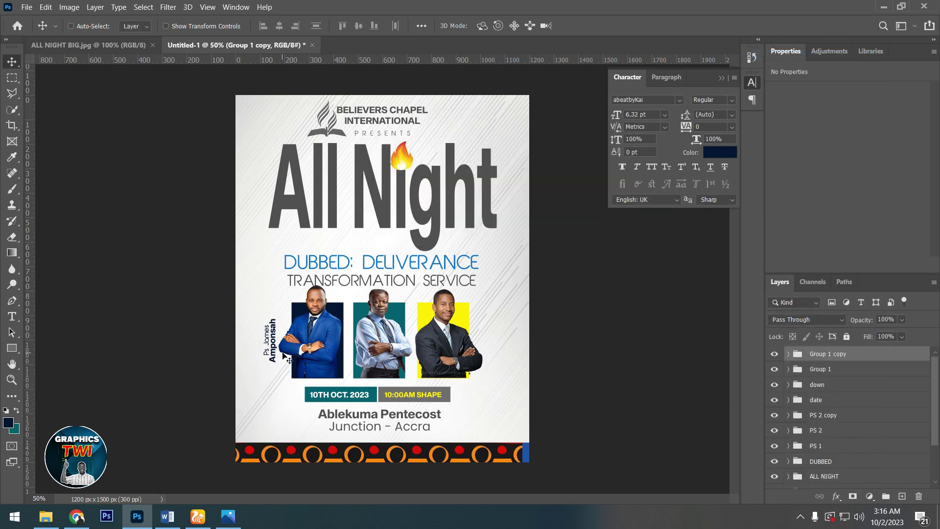
mouse_move(346, 348)
left_mouse_down()
mouse_move(486, 354)
mouse_move(491, 346)
left_mouse_up()
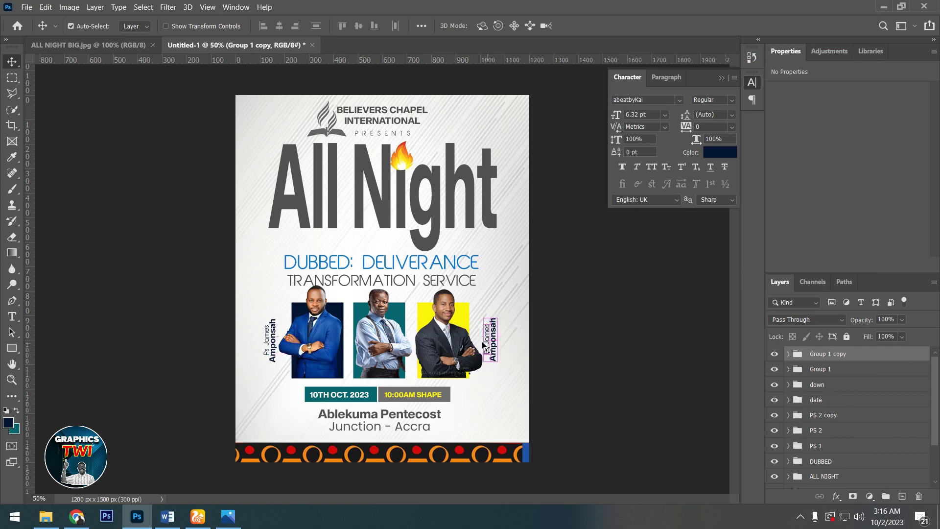
Rotate the copy 90° clockwise to read horizontally and set it just right of the third photo.
key("ctrl+t")
right_click(494, 343)
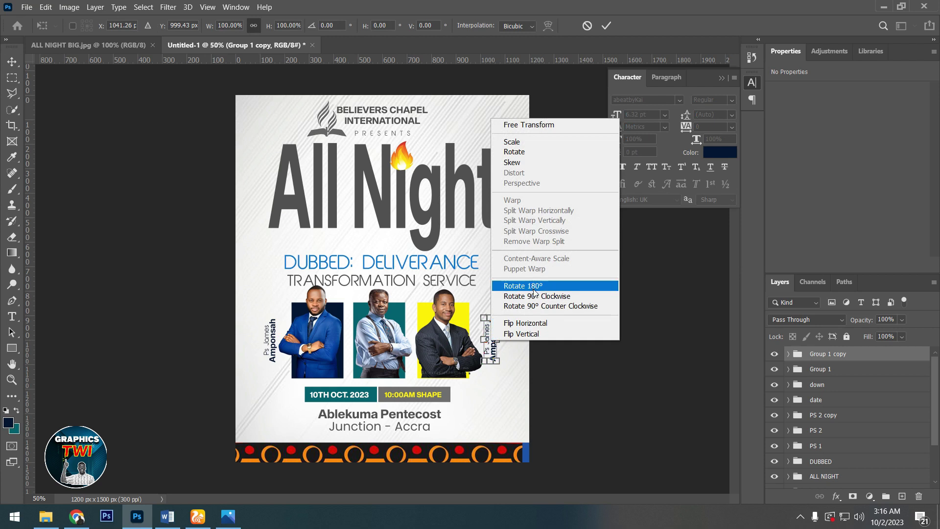
left_click(534, 296)
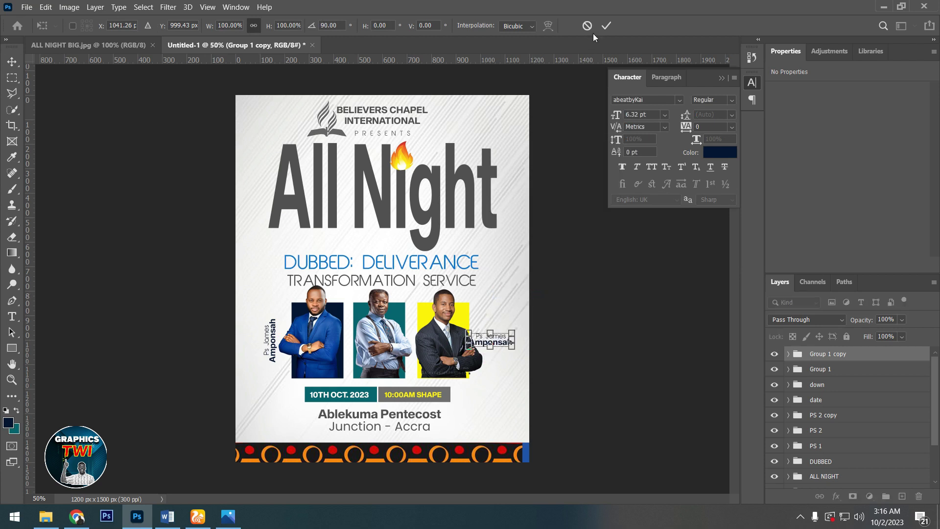
key("Return")
left_click_drag(489, 341, 500, 330)
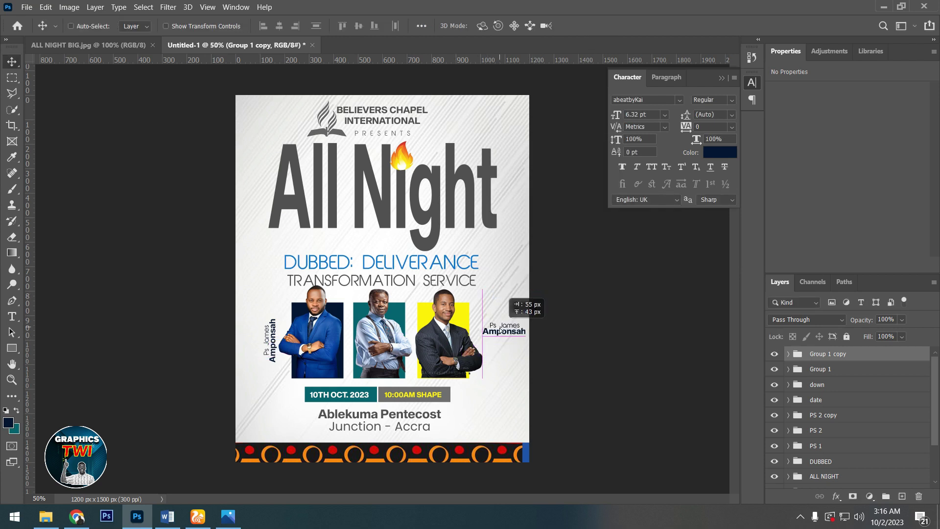
left_click(12, 316)
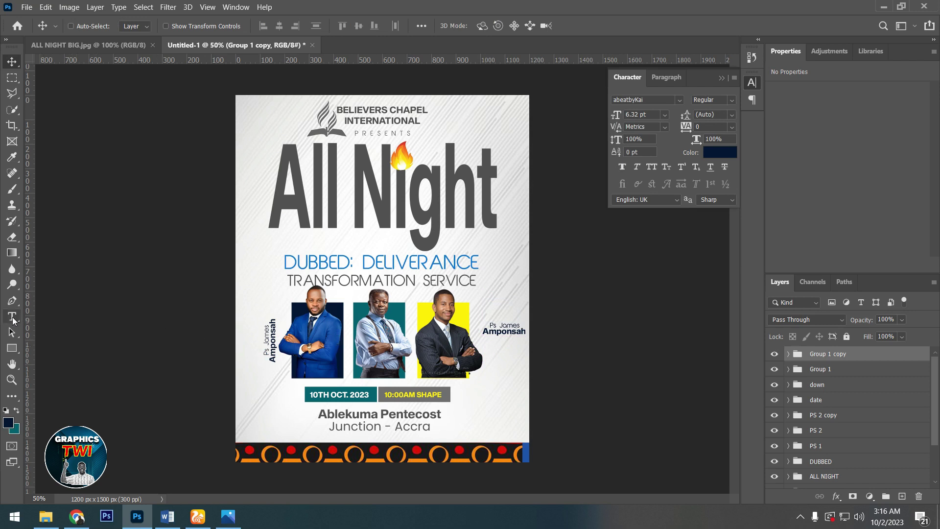
Replace the copied label's first name and surname with the third pastor's name.
double_click(499, 324)
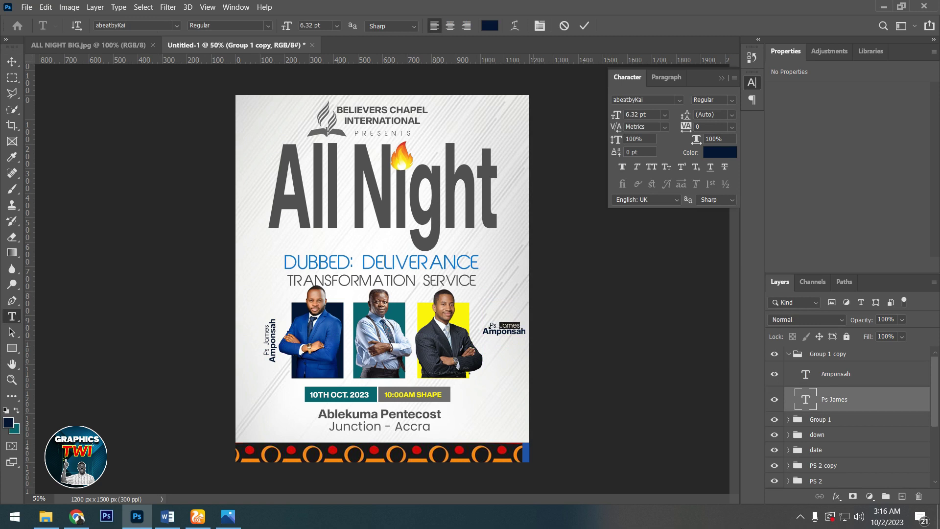
type("St")
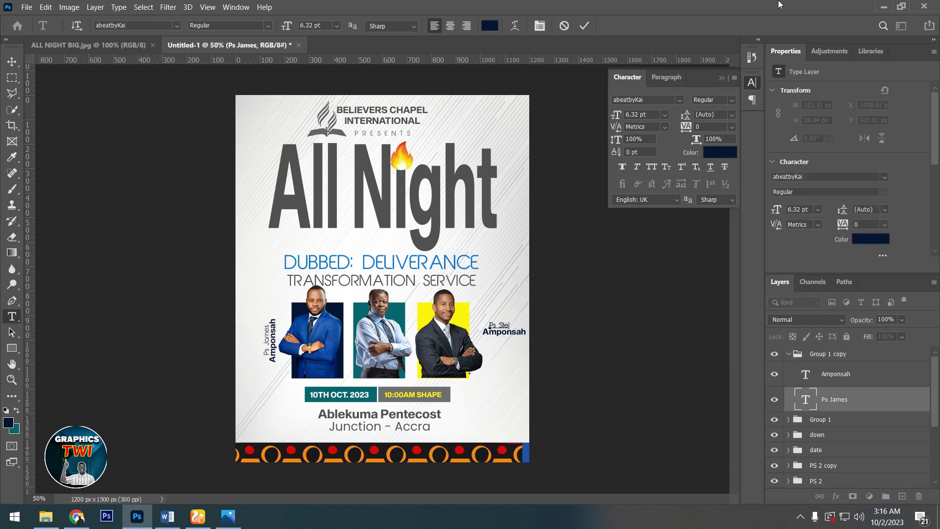
left_click(584, 25)
left_click(485, 331)
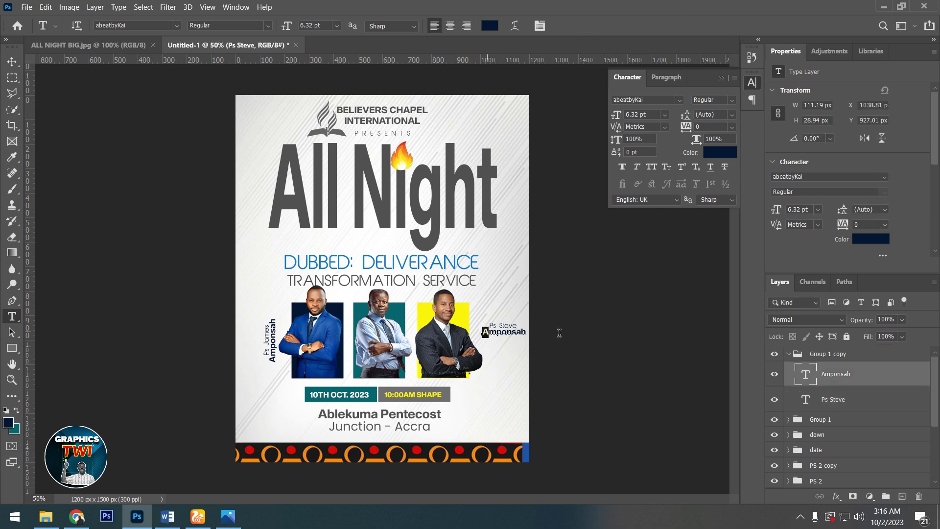
key("Return")
type("Agyekum")
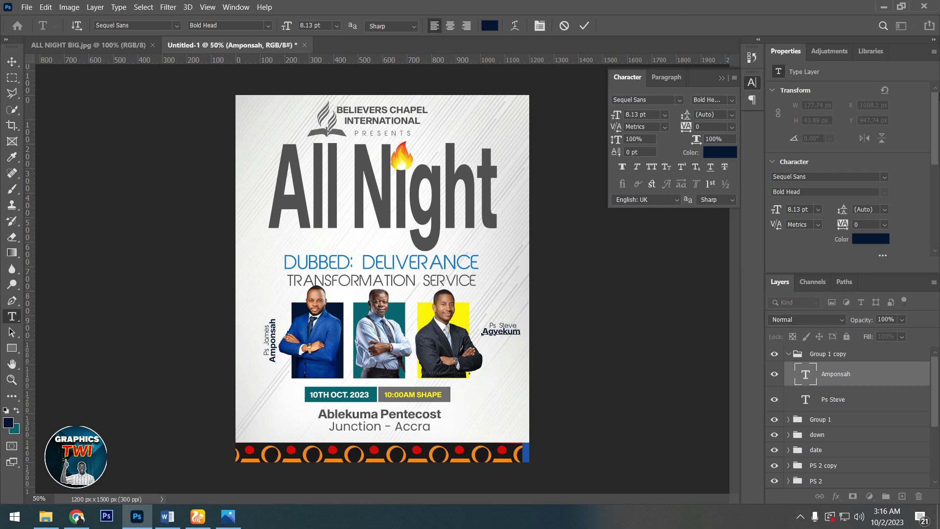
left_click(584, 27)
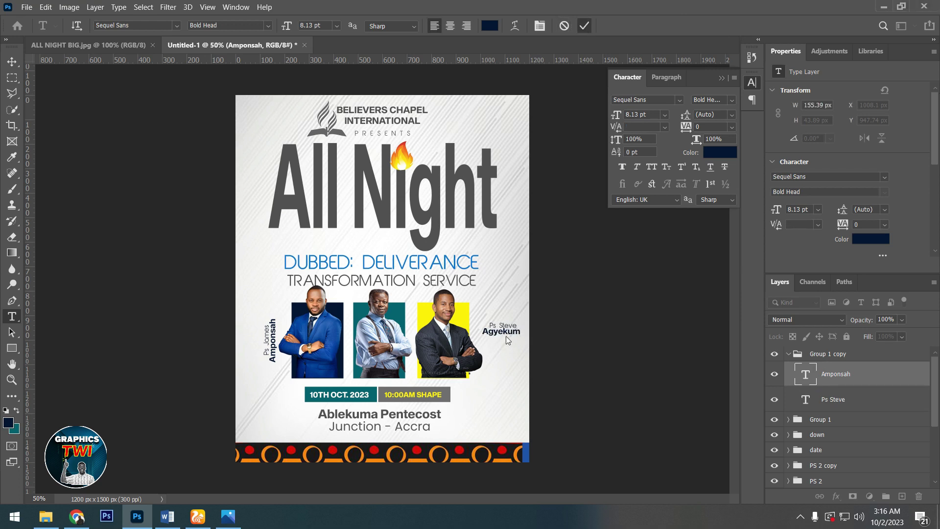
left_click(15, 63)
Attempt rotating only the surname text, then cancel the transform.
key("ctrl+t")
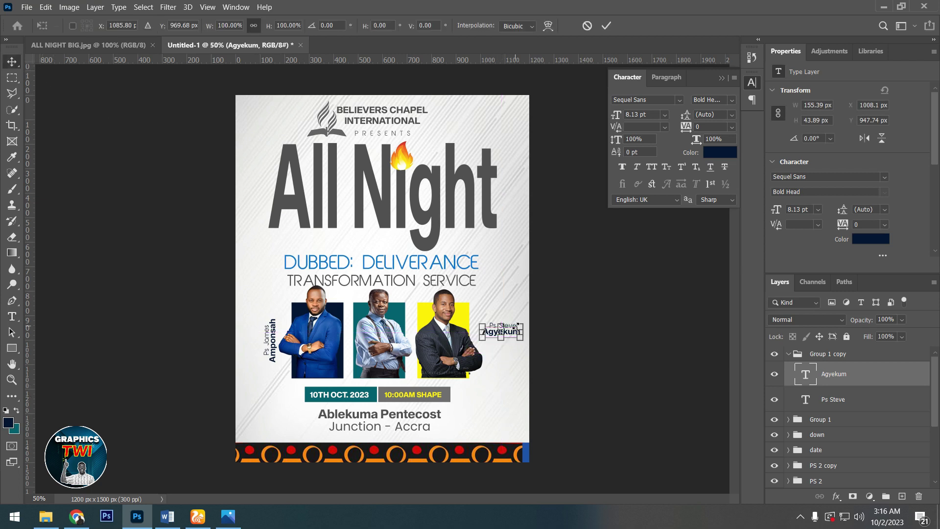
right_click(509, 336)
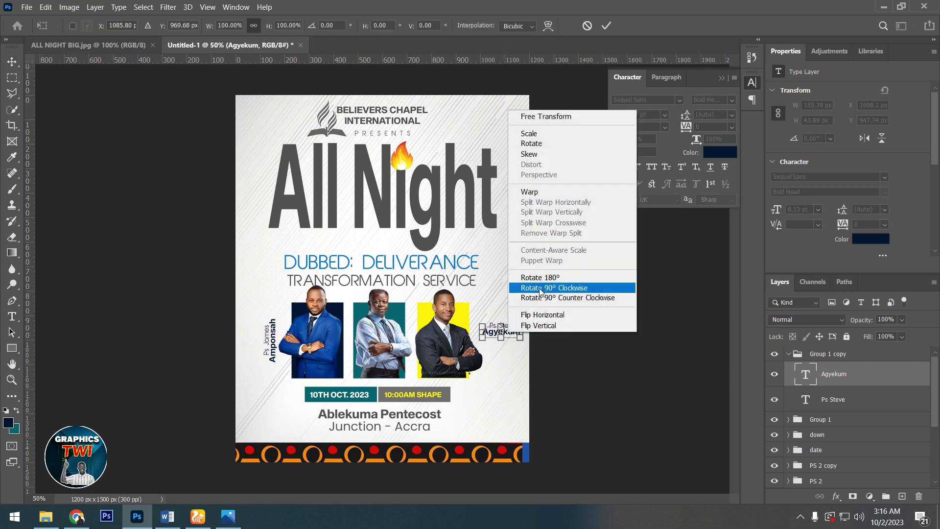
left_click(554, 288)
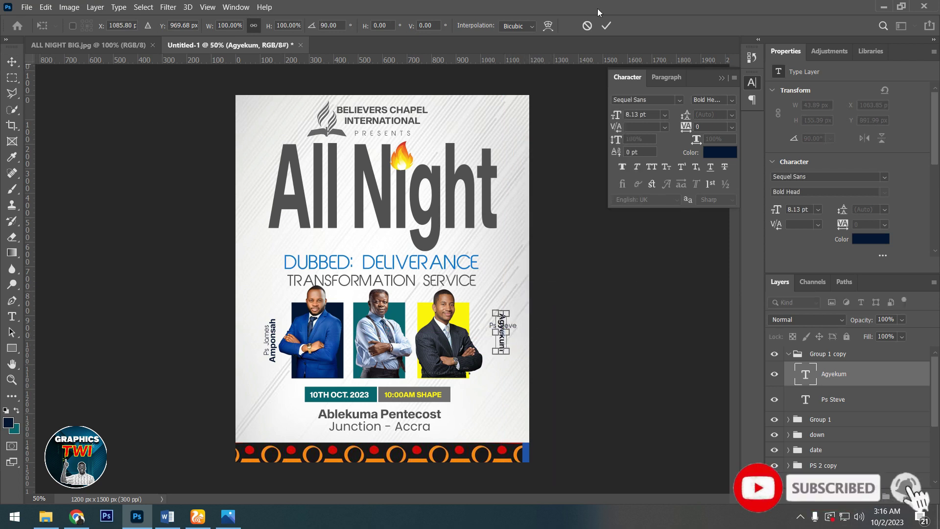
left_click(586, 26)
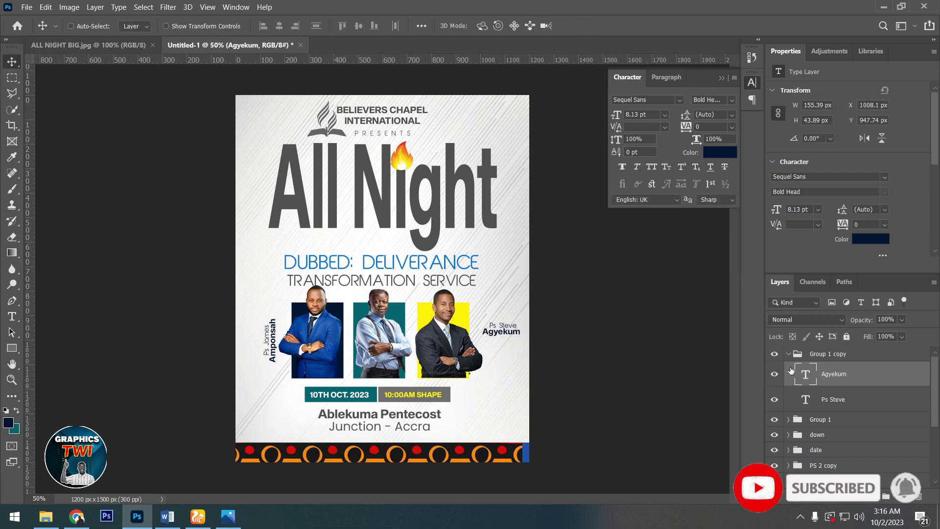
Rotate the whole third-pastor label group 90° counter-clockwise and move it beside the third photo.
left_click(788, 354)
left_click(814, 356)
key("ctrl")
key("ctrl+t")
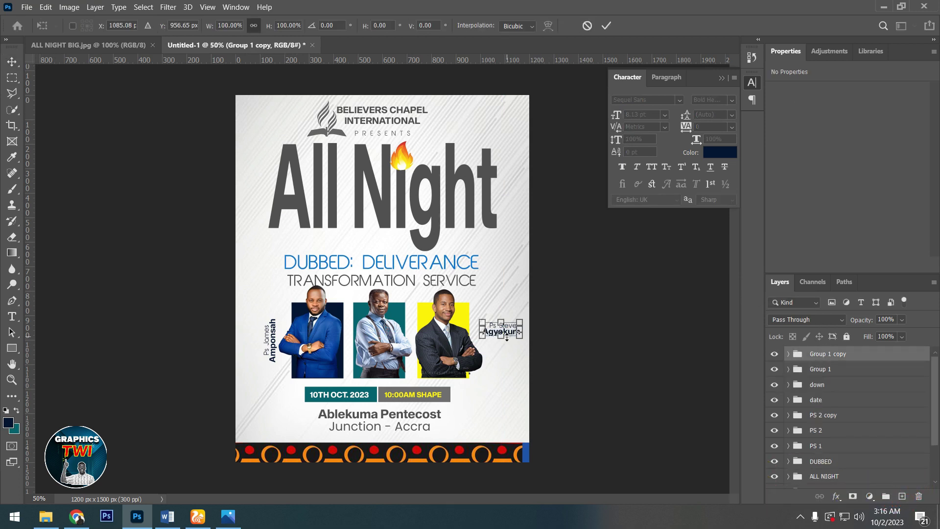
right_click(504, 331)
left_click(538, 301)
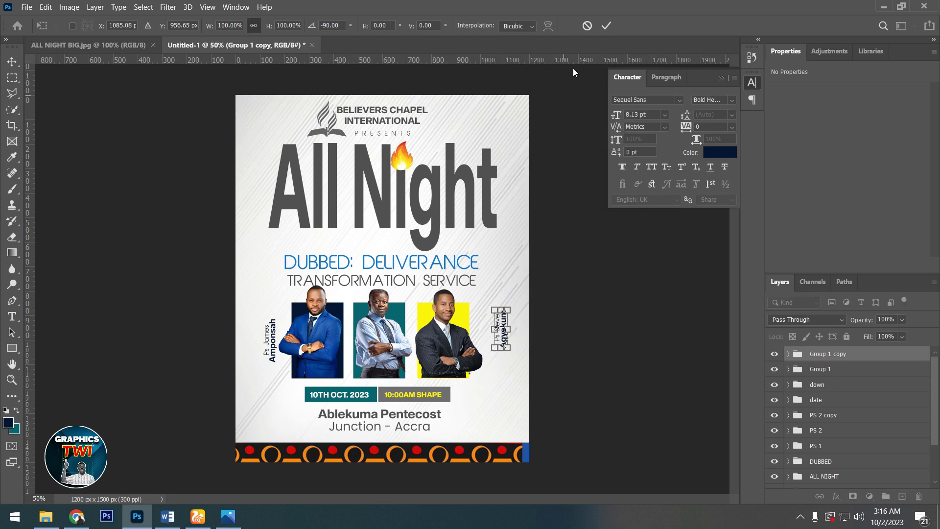
left_click(611, 25)
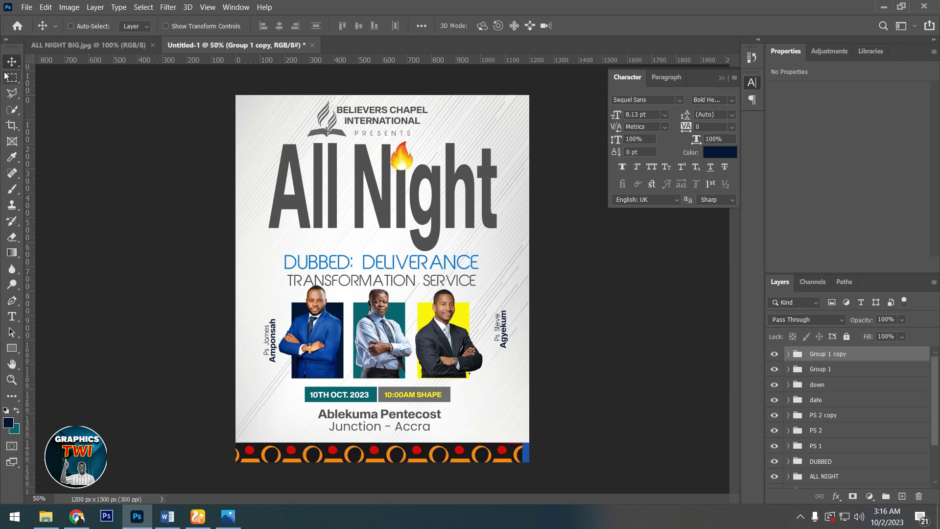
left_click_drag(507, 335, 498, 343)
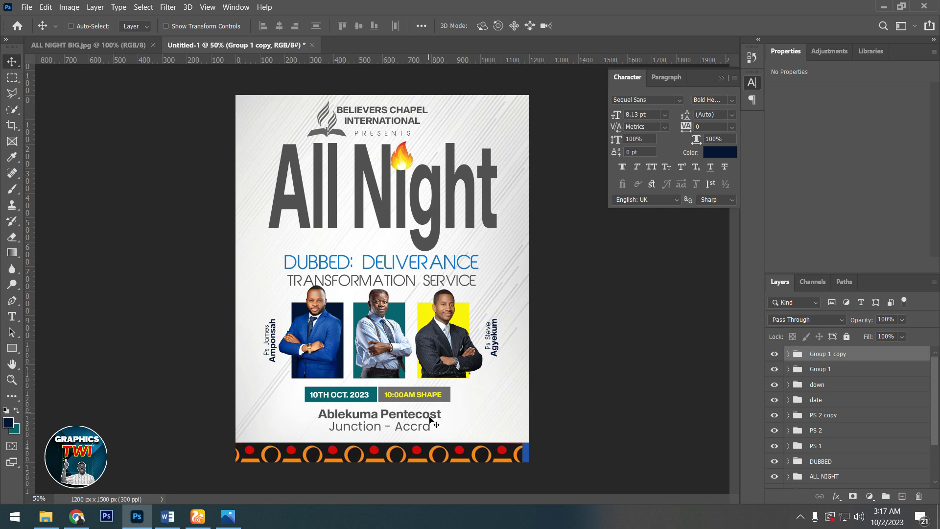
Select only the date group and drag the date and venue block a few pixels down.
left_click(828, 387)
left_click(829, 400)
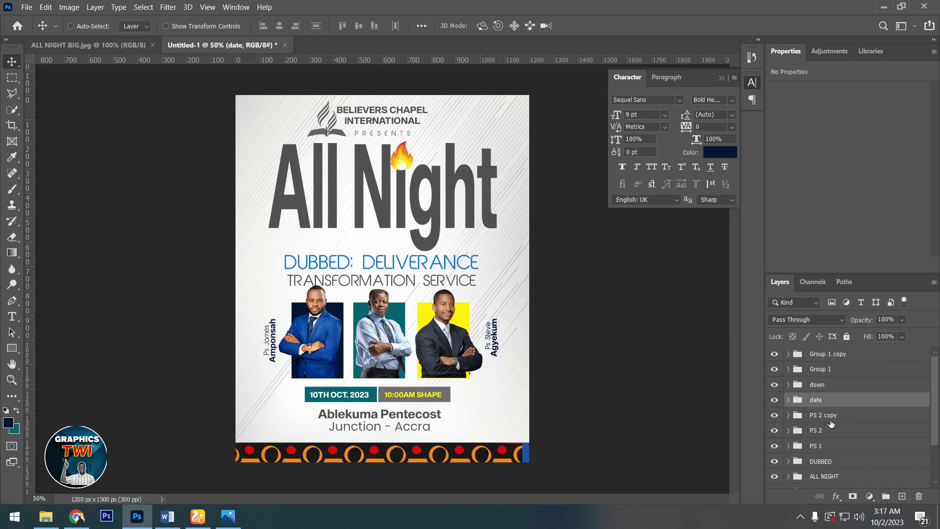
left_click(828, 415, "ctrl")
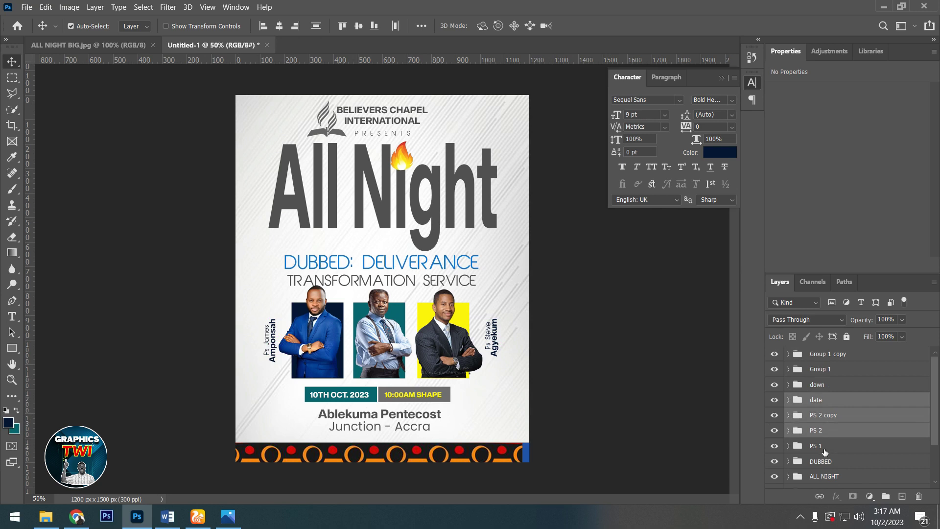
left_click(824, 448, "ctrl")
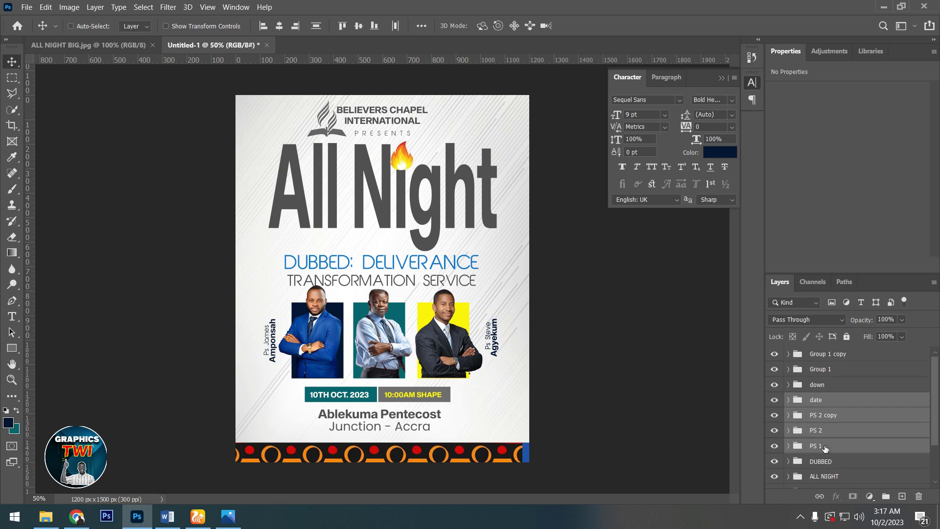
left_click(826, 402)
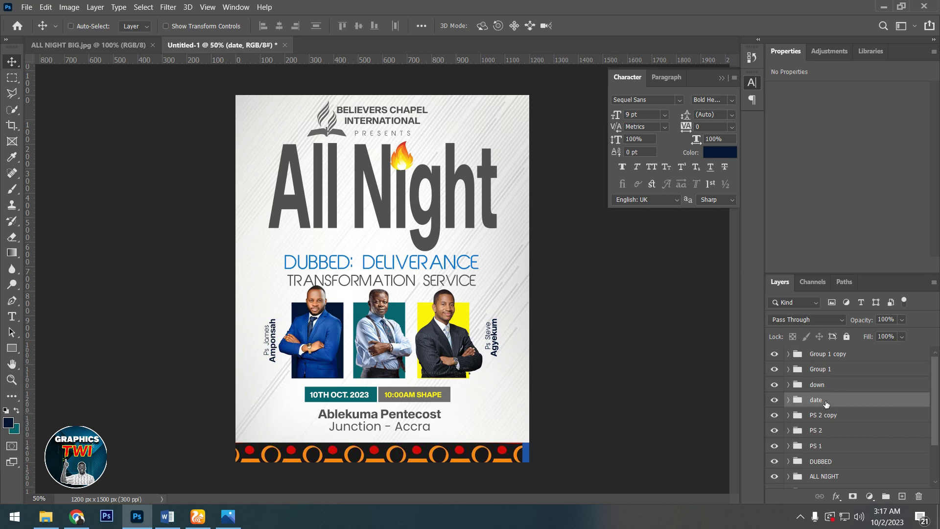
left_click(776, 401)
left_click_drag(407, 410, 407, 416)
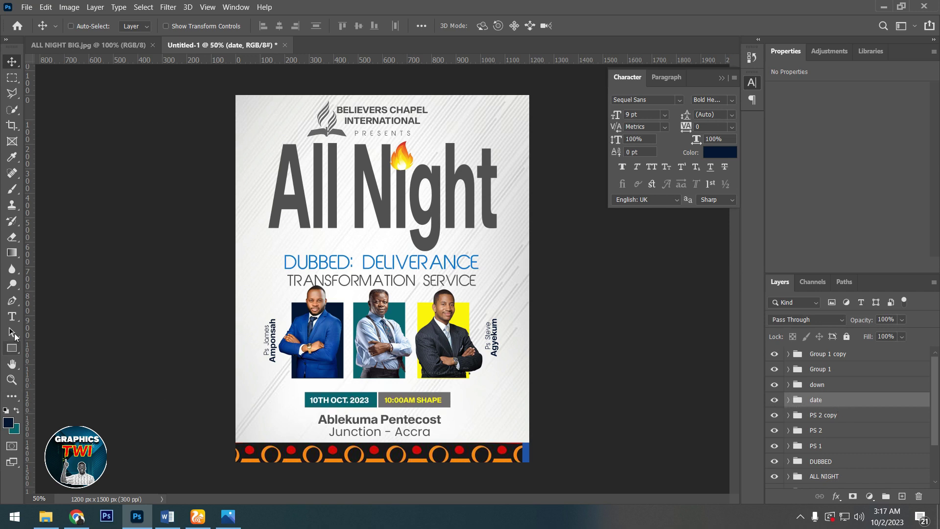
Add a 'Rev.' title-and-first-name label below the first pastor's photo.
left_click(15, 316)
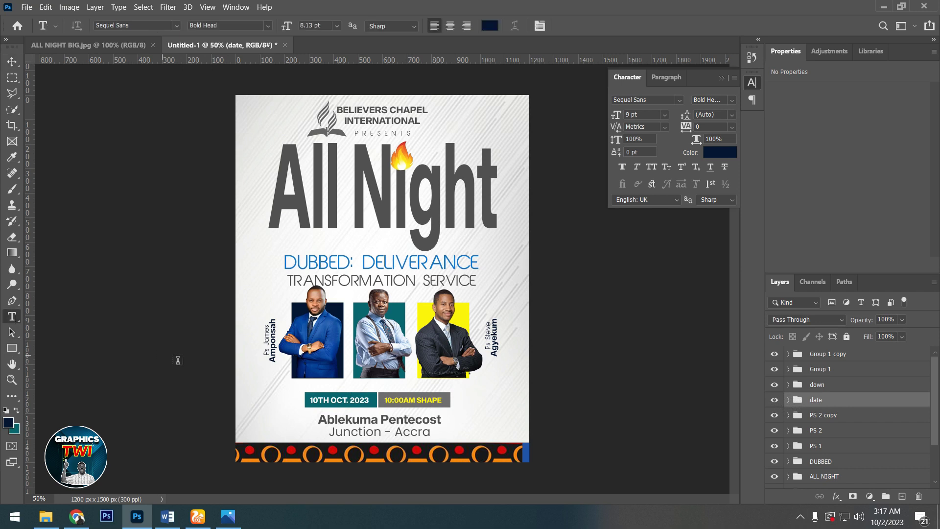
left_click(259, 392)
type("Rev.")
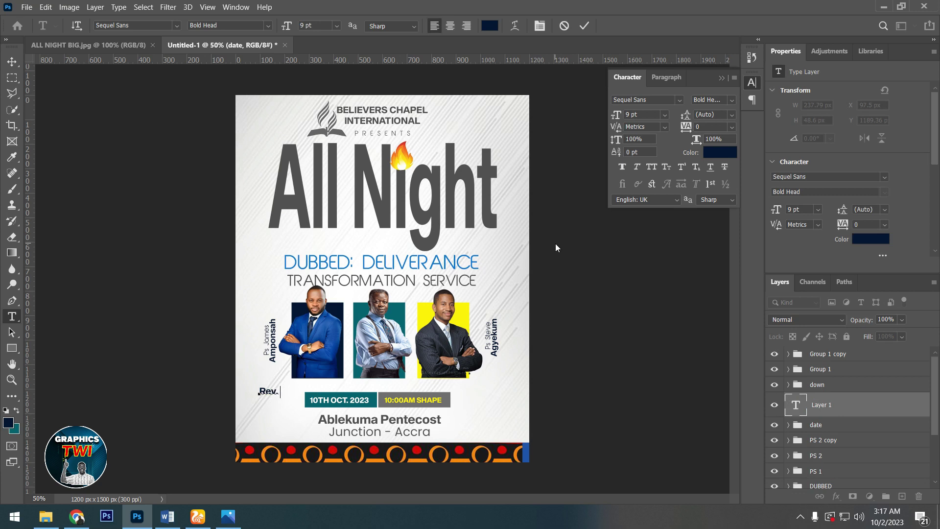
type("foru")
left_click(583, 26)
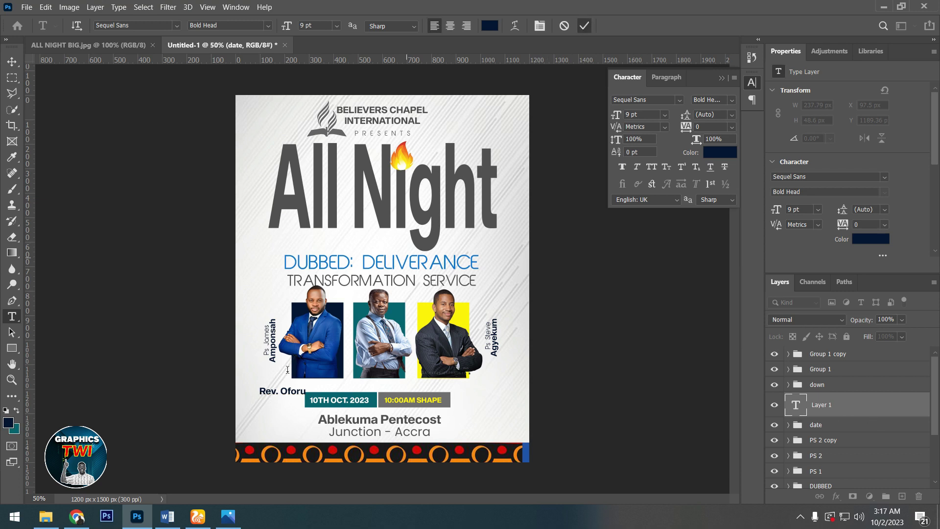
Add the surname line beneath it, tuck it up, and move both name layers to the top.
left_click(252, 414)
type("Nkan")
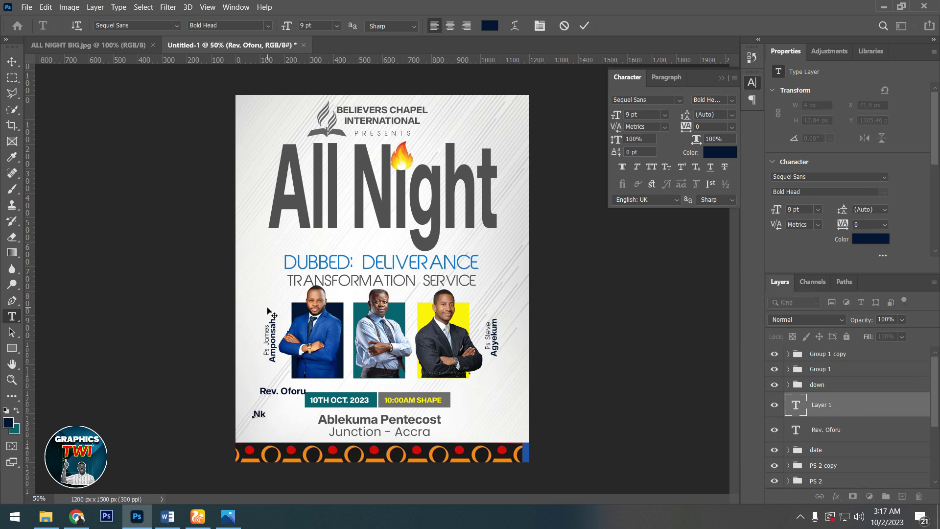
type("sah")
left_click(584, 25)
left_click(11, 63)
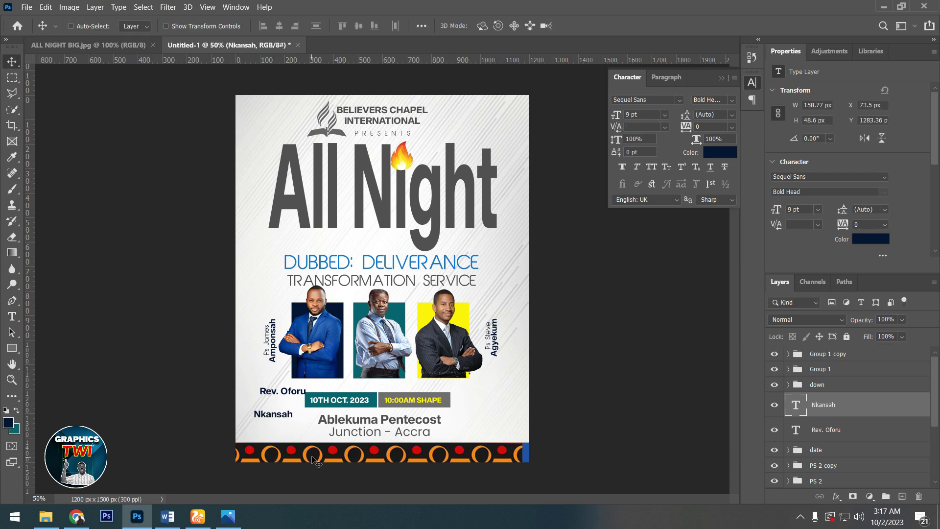
left_click_drag(308, 410, 318, 403)
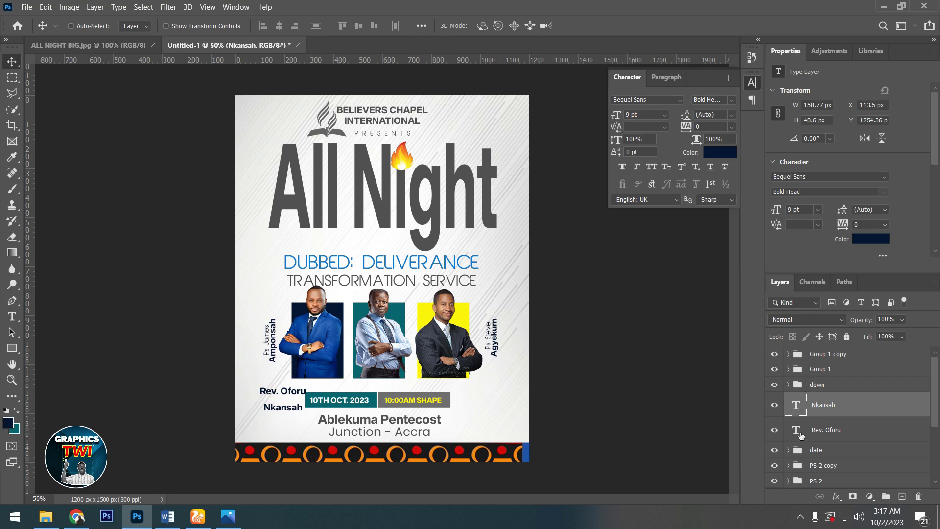
left_click(827, 430, "ctrl")
left_click_drag(845, 405, 852, 348)
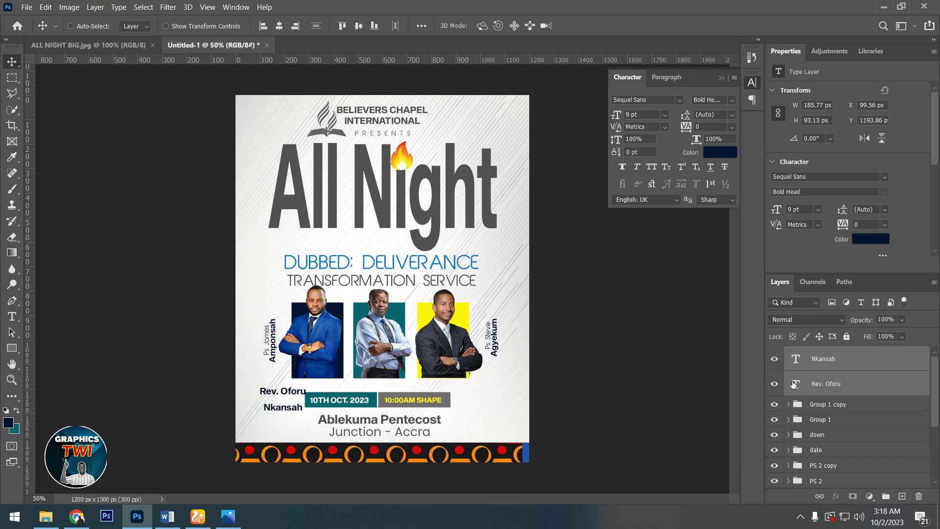
Set the Rev. Oforu text in the abeatbyKai font at 8 pt.
double_click(796, 385)
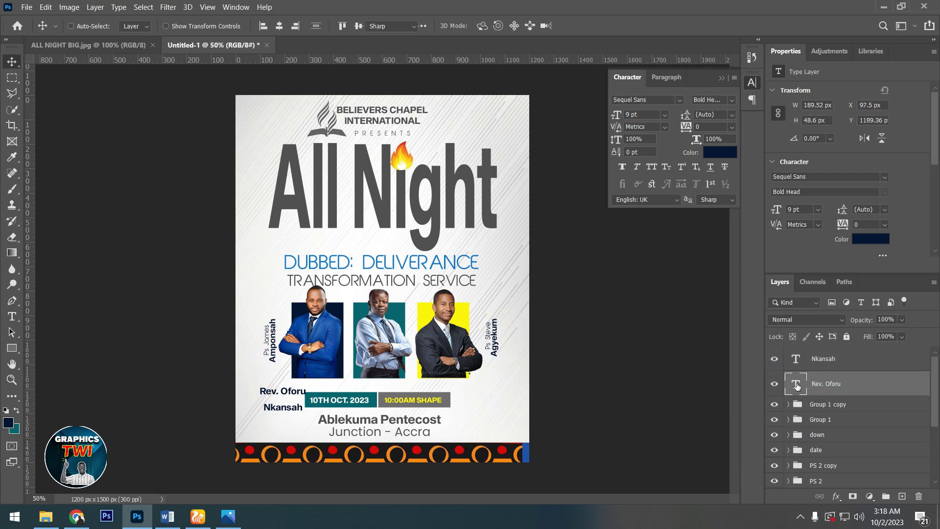
left_click(664, 103)
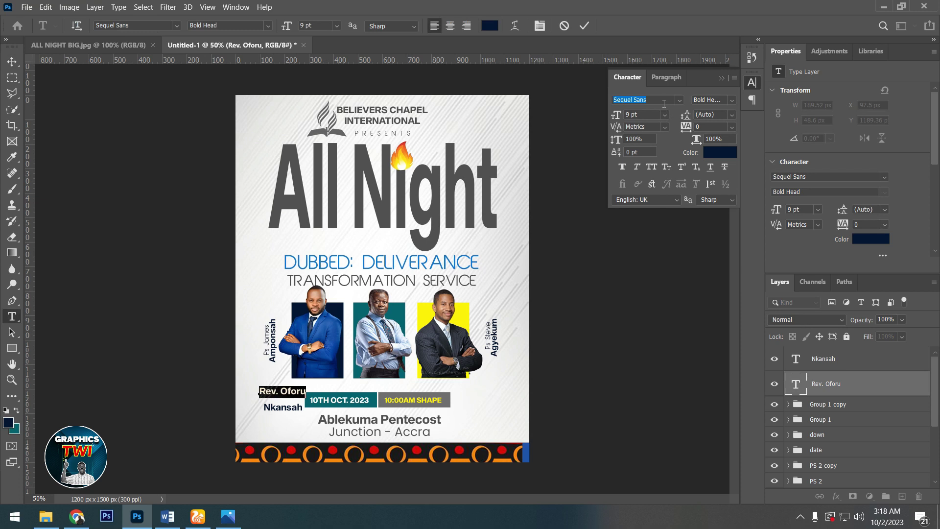
left_click(678, 100)
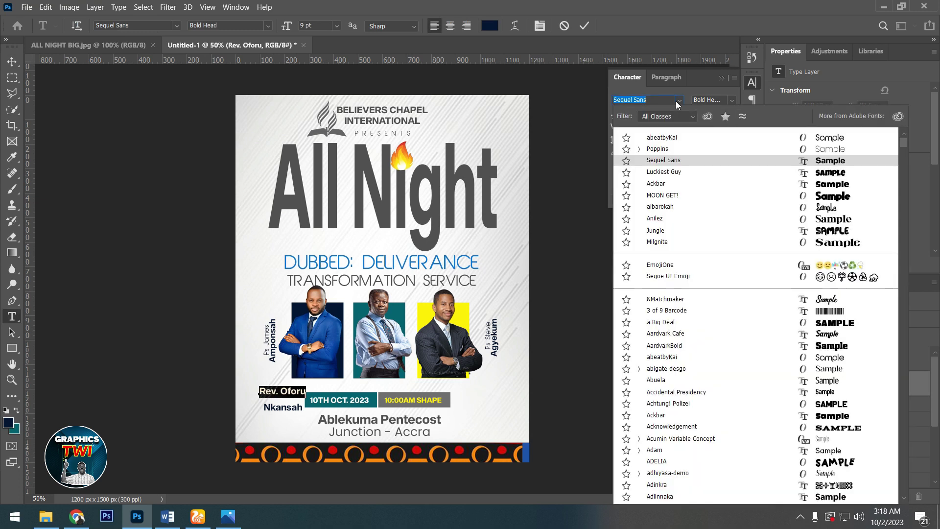
key("Down")
key("Down")
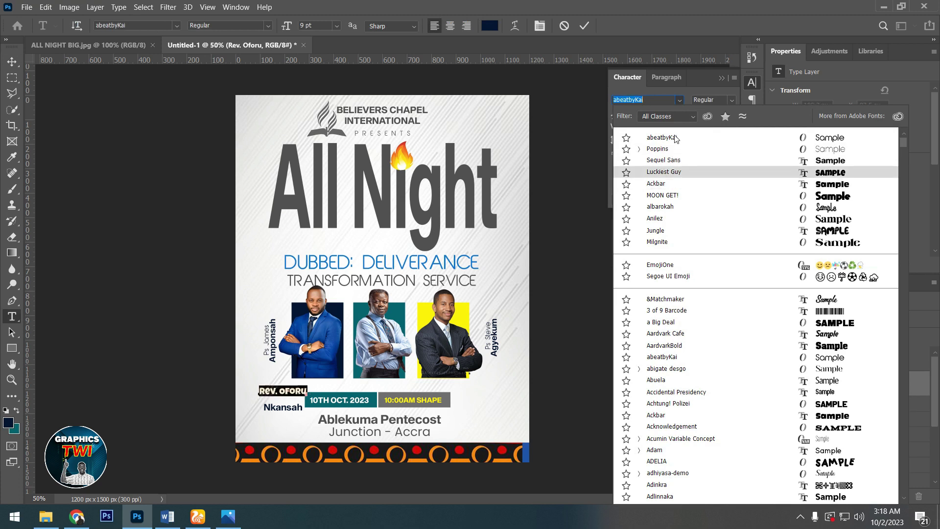
left_click(675, 137)
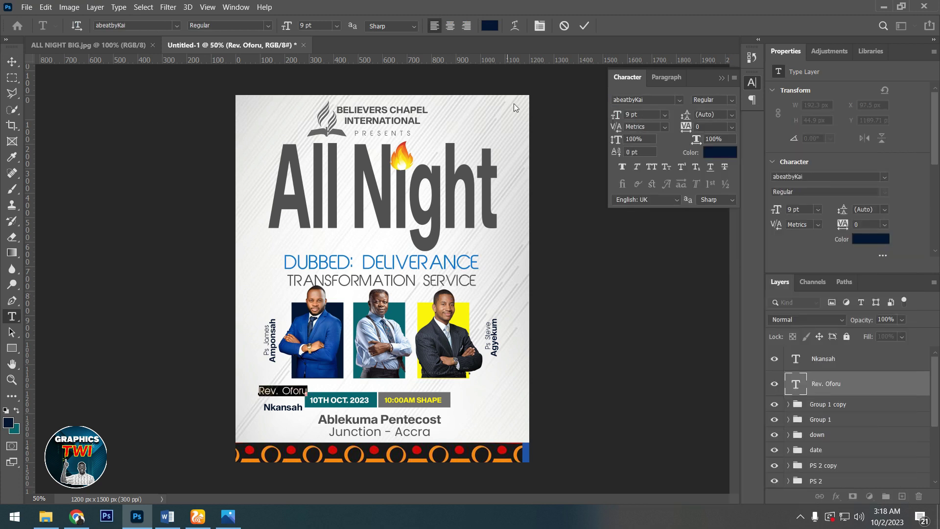
key("Down")
left_click(584, 27)
Resize Nkansah to 10 pt, place it under Rev. Oforu, and select both name layers.
key("v")
double_click(794, 359)
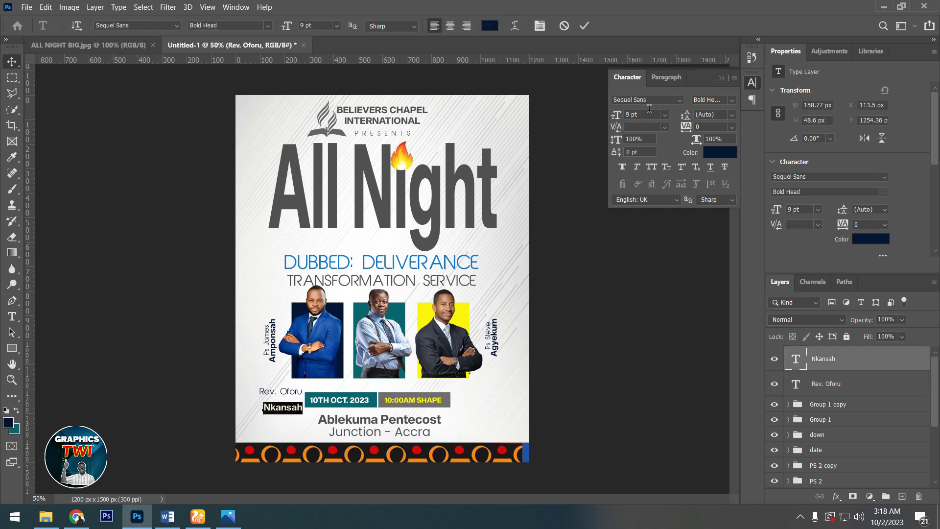
key("Up")
key("Up")
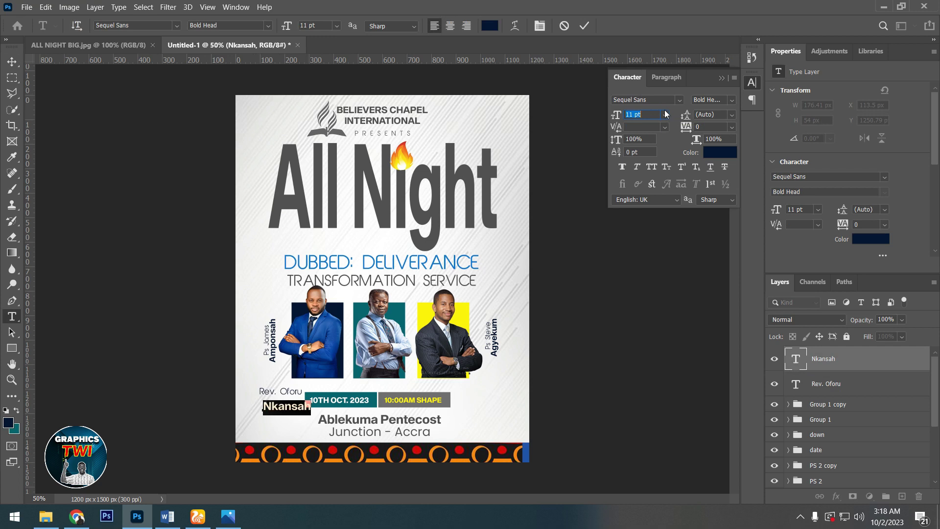
key("Down")
left_click(584, 25)
left_click(12, 62)
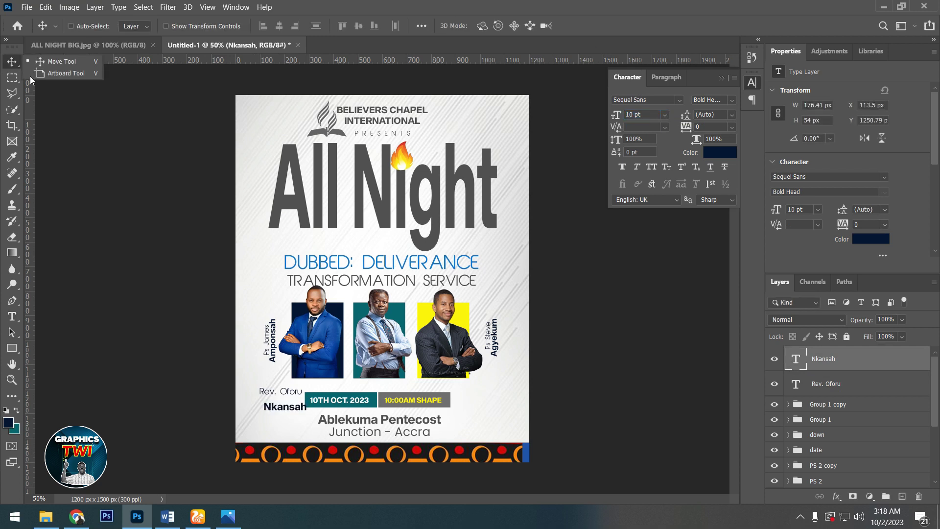
left_click_drag(290, 411, 284, 406)
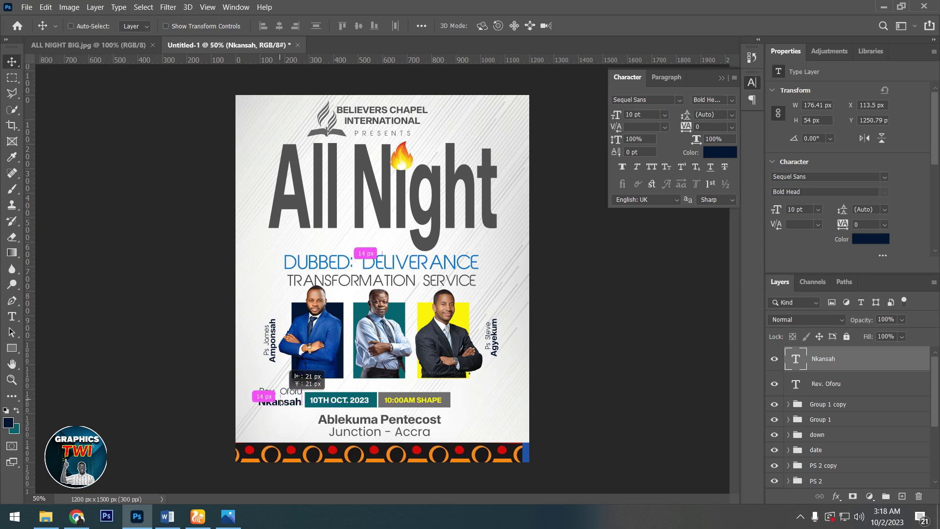
key("Up")
key("Up")
key("Up")
key("Up")
key("Up")
key("Up")
key("Up")
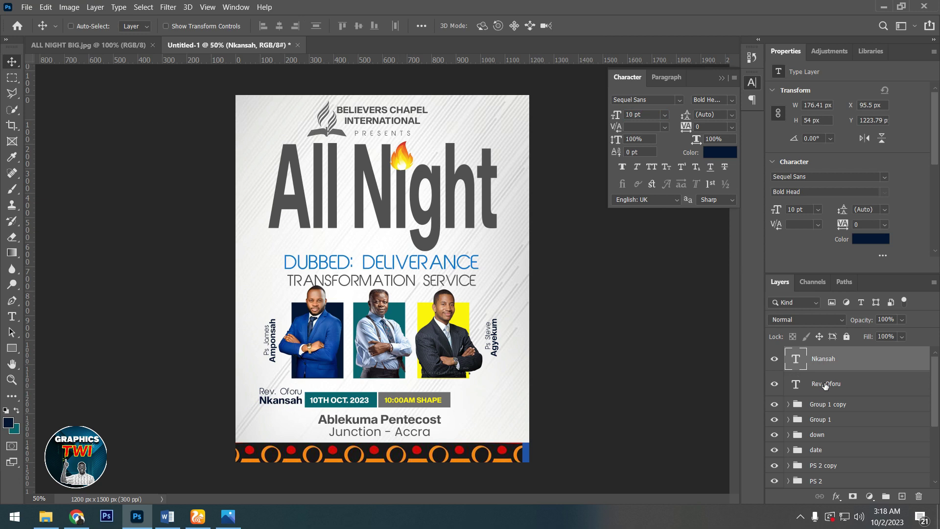
left_click(826, 387, "shift")
Group the two name layers as Group 2 and trial-nudge it with the down group.
key("ctrl+g")
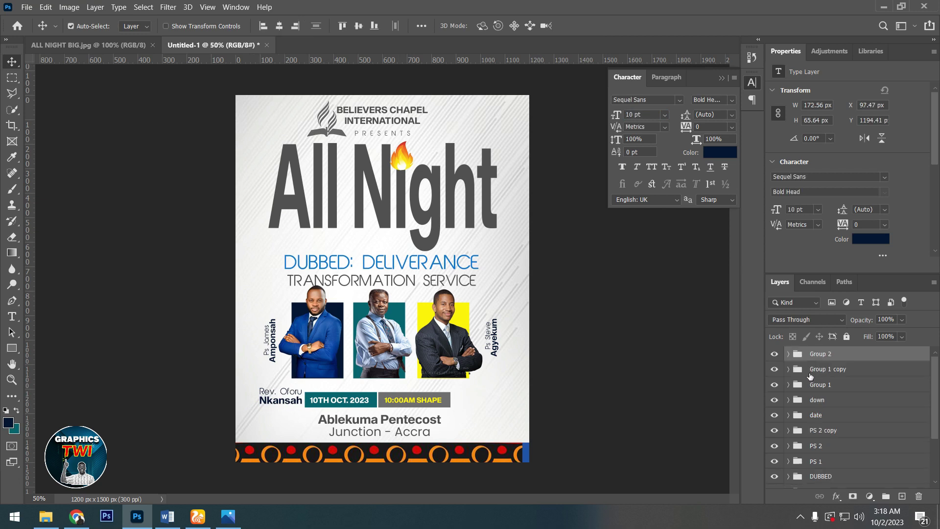
left_click_drag(308, 400, 396, 388)
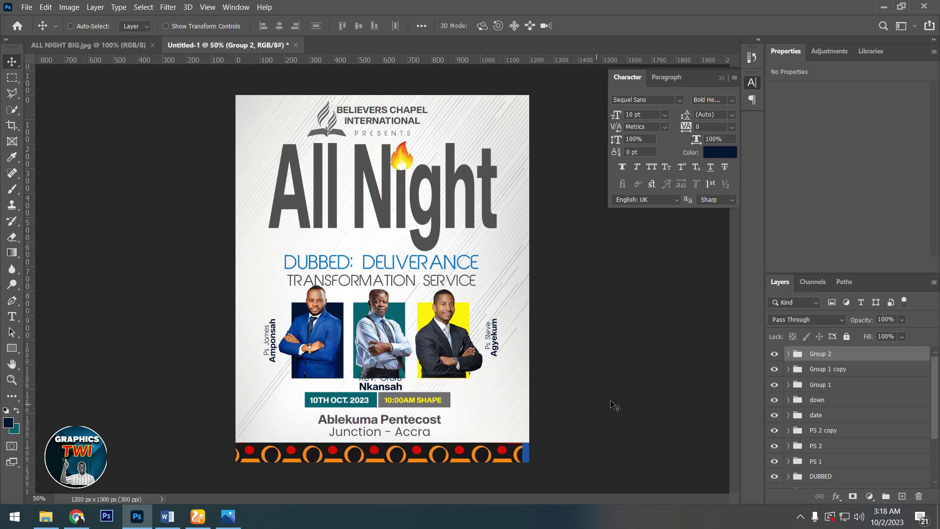
left_click(788, 354)
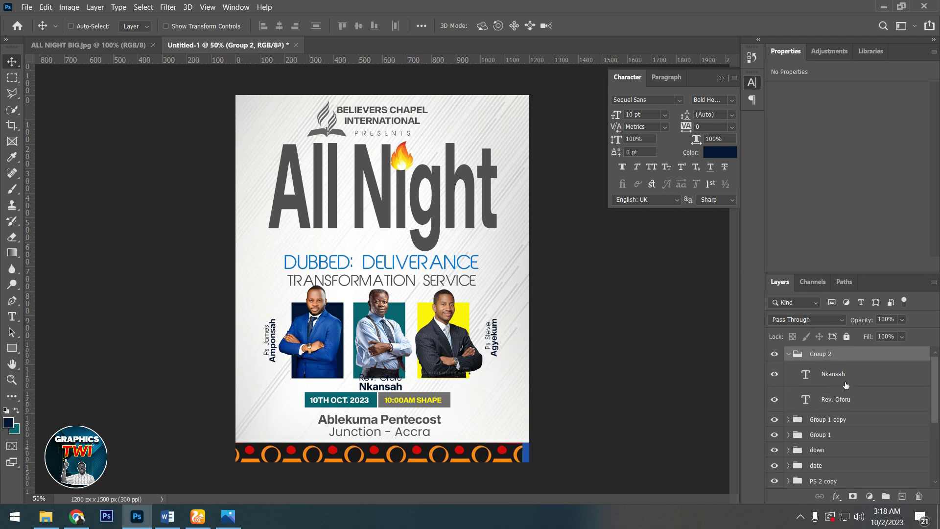
left_click(847, 401)
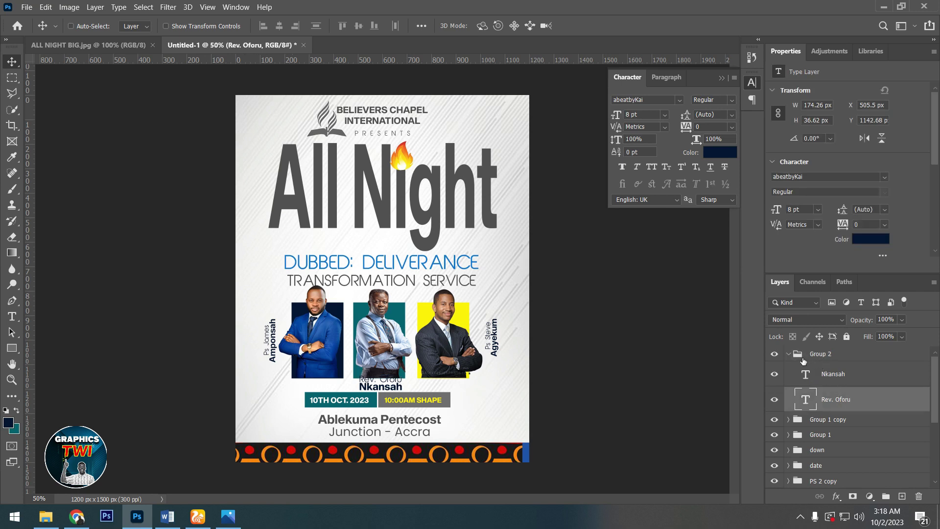
left_click(788, 355)
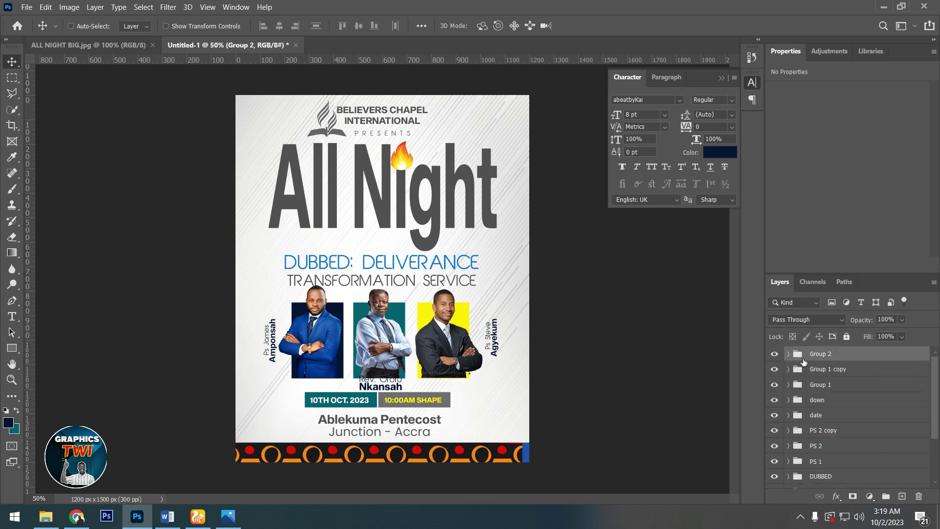
left_click(830, 403, "ctrl")
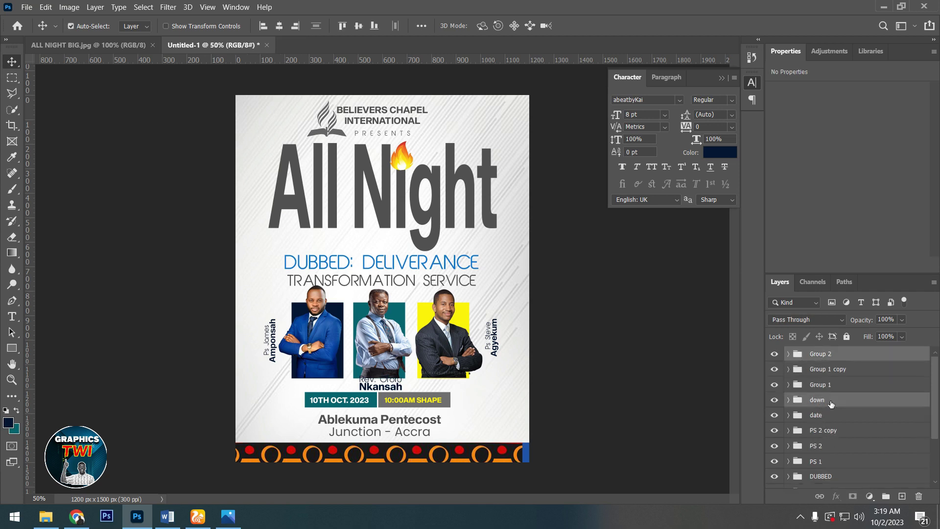
key("Down")
key("Down")
key("Down")
key("Down")
key("Down")
key("Down")
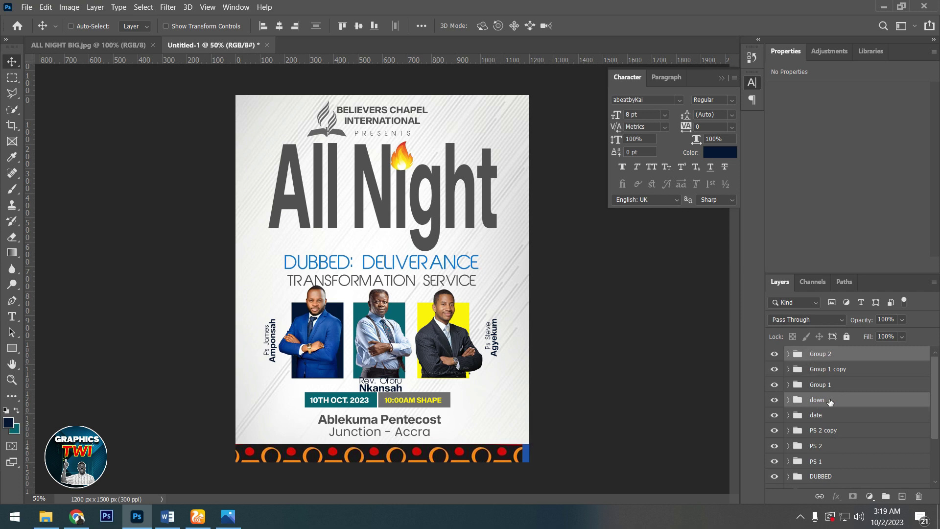
key("Up")
key("Up")
key("Up")
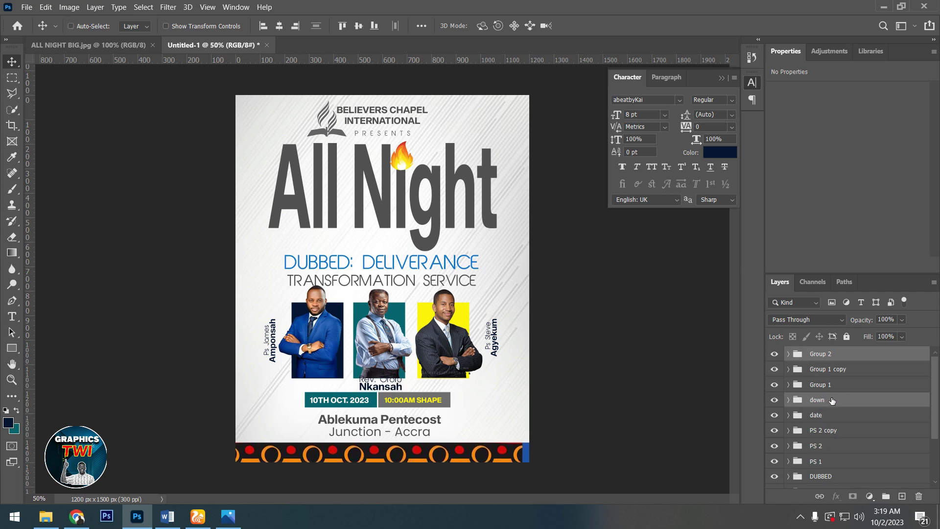
Nudge the date group and Group 2 down together, then raise the Nkansah label slightly.
left_click(773, 401)
left_click(777, 416)
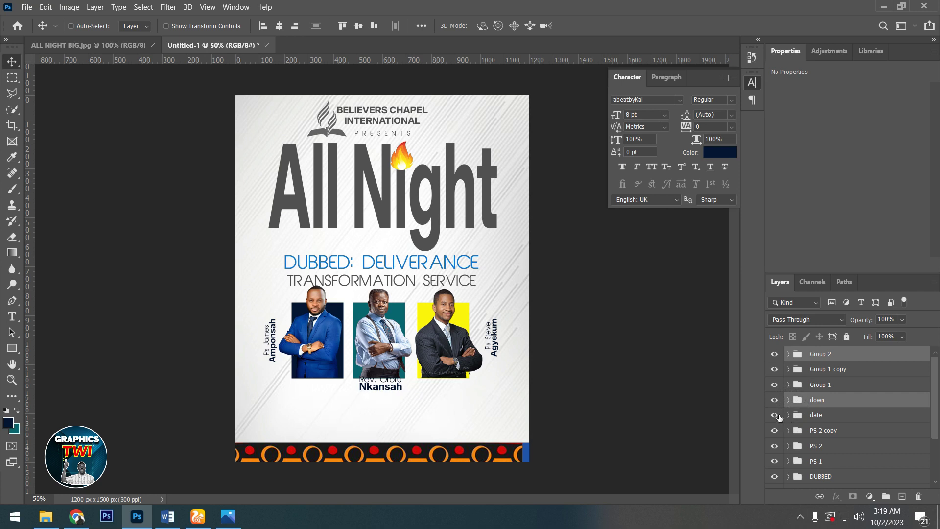
left_click(814, 414)
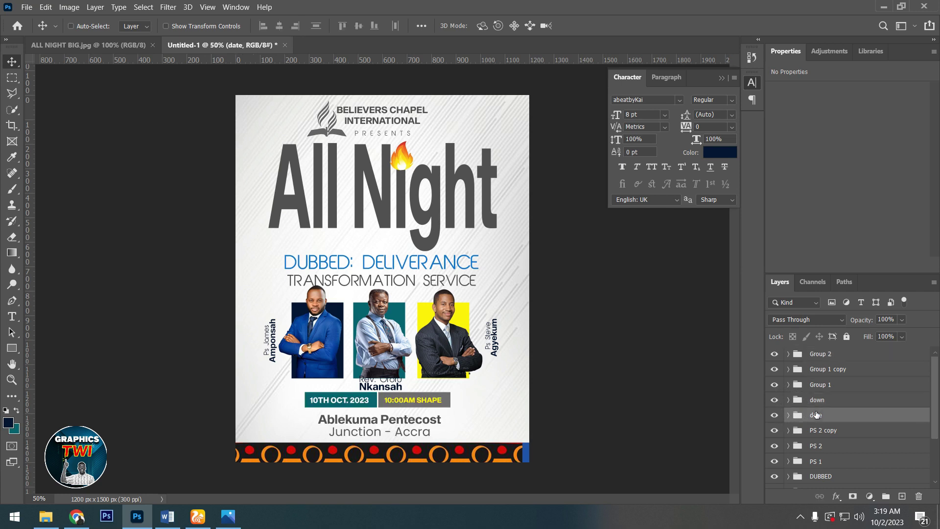
left_click(812, 354, "ctrl")
key("Down")
key("Down")
key("Down")
key("Down")
key("Down")
key("Down")
key("Down")
key("Down")
key("Down")
key("Down")
key("Down")
key("Down")
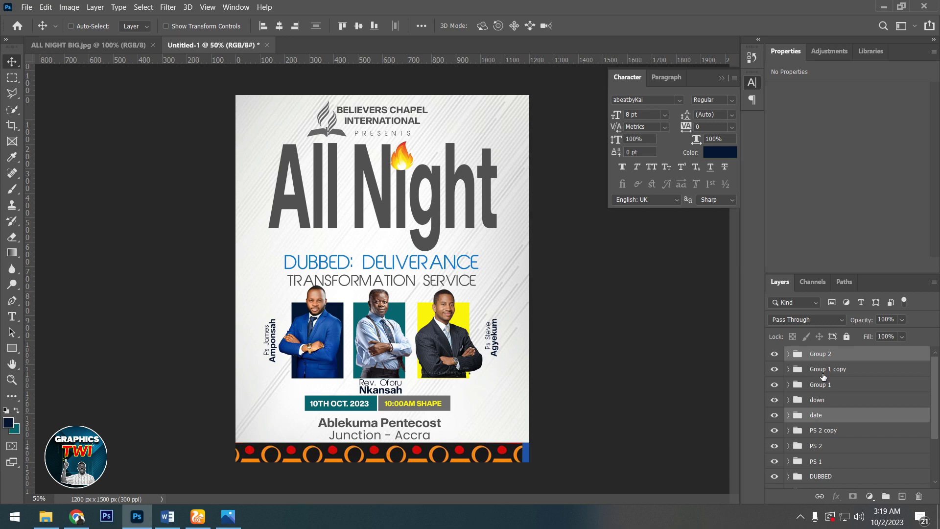
left_click(822, 357)
key("Up")
key("Up")
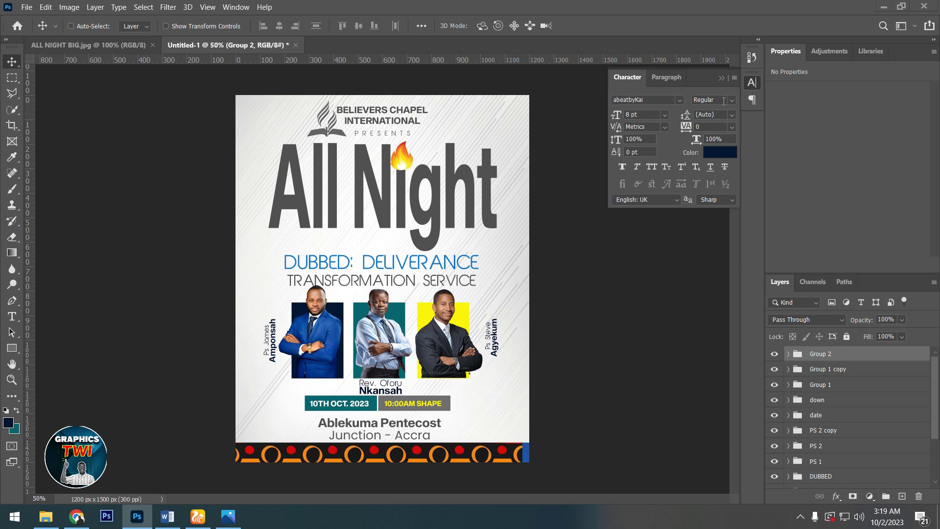
Collapse the Character formatting panel and adjust the Layers panel.
key("super")
key("super")
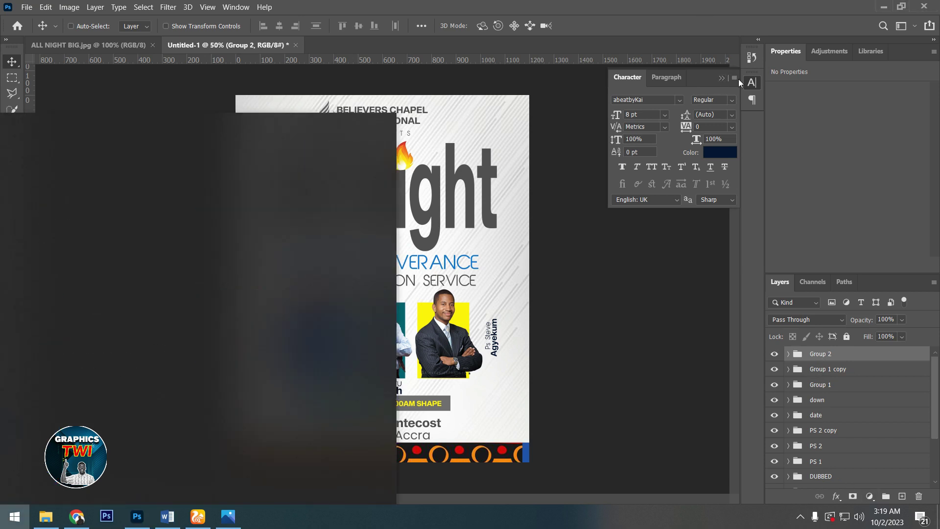
left_click(719, 80)
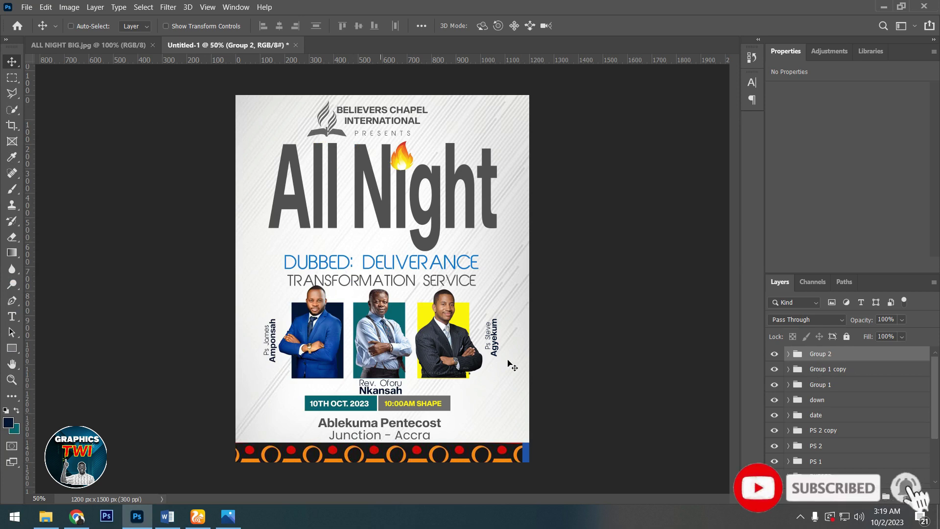
left_click_drag(935, 404, 925, 473)
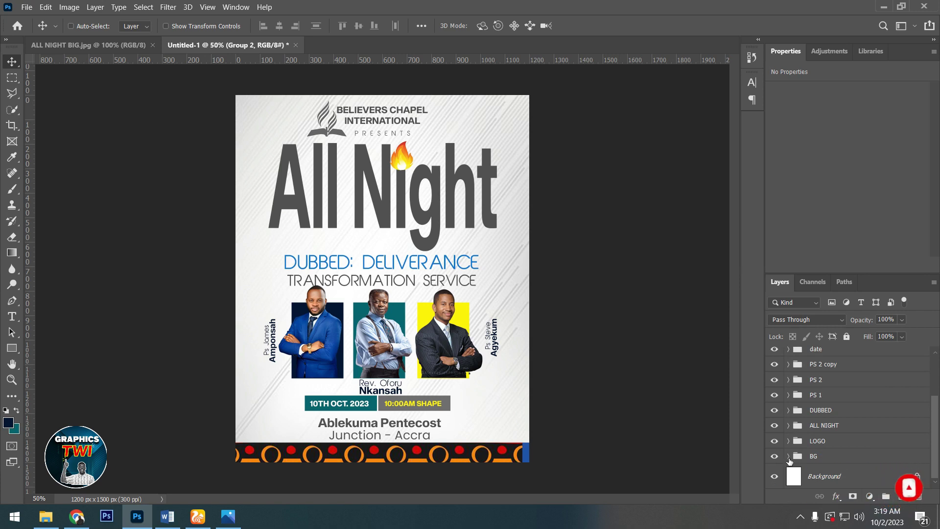
Place the blue ribbon background image from the ALL NIGHT folder into the BG group.
left_click(788, 457)
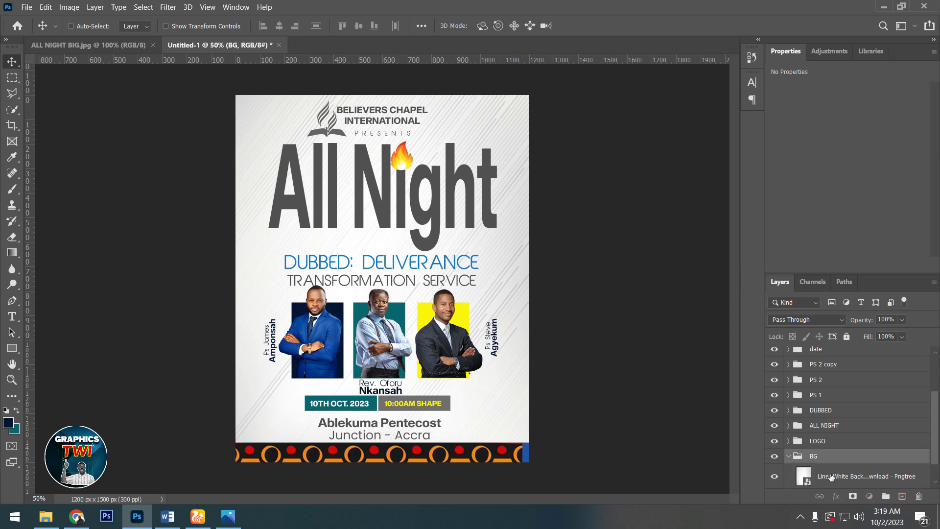
left_click(829, 477)
left_click(45, 516)
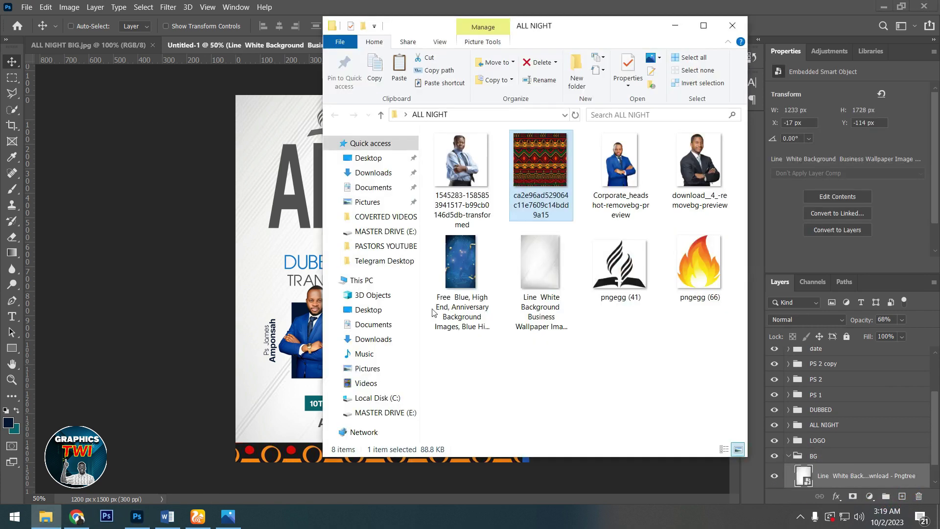
left_click(451, 257)
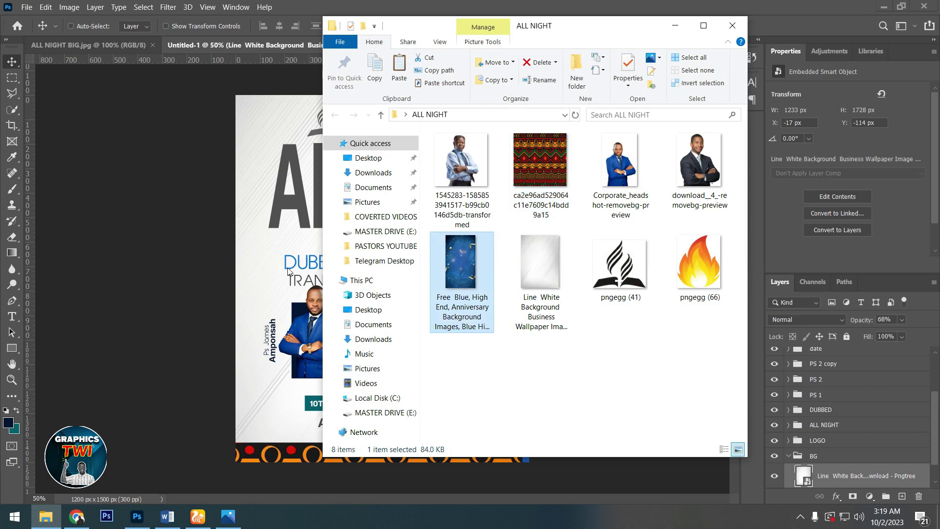
left_click(289, 271)
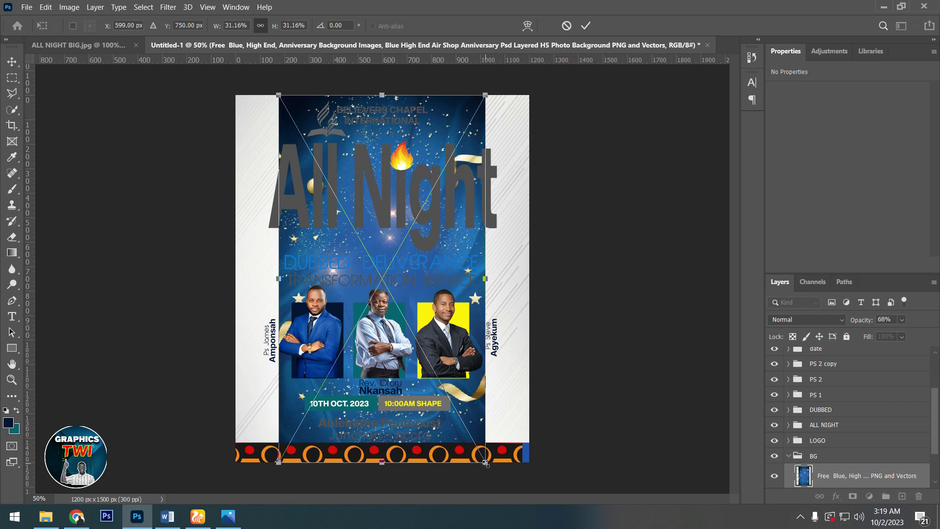
Enlarge the blue background to cover the whole flyer and rasterize the layer.
left_click_drag(485, 462, 587, 512)
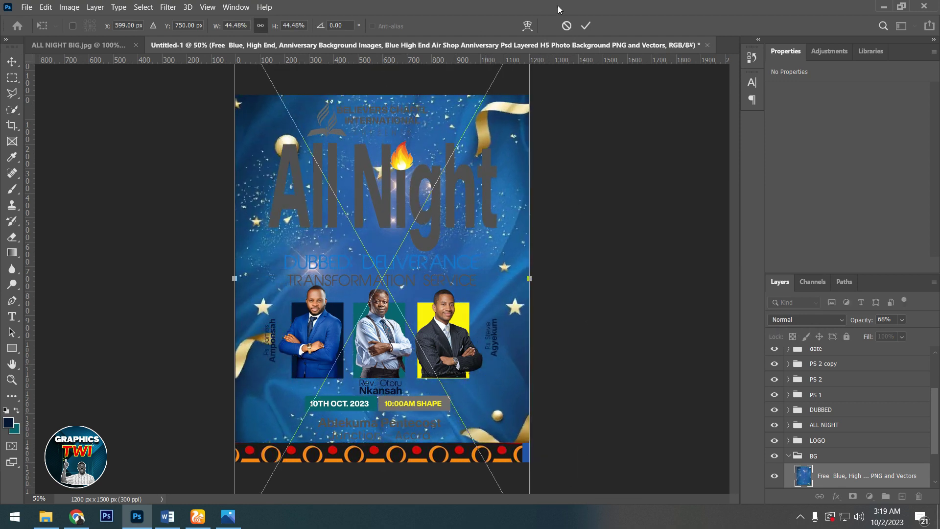
left_click(586, 27)
right_click(838, 470)
left_click(732, 227)
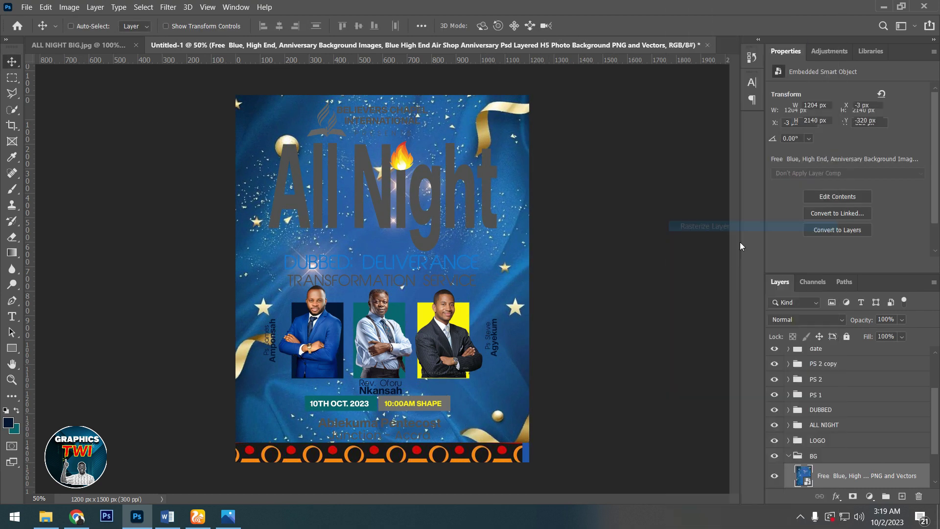
Set the ribbon layer to Luminosity, erase it behind the venue text and title, fade to 36%.
left_click(805, 323)
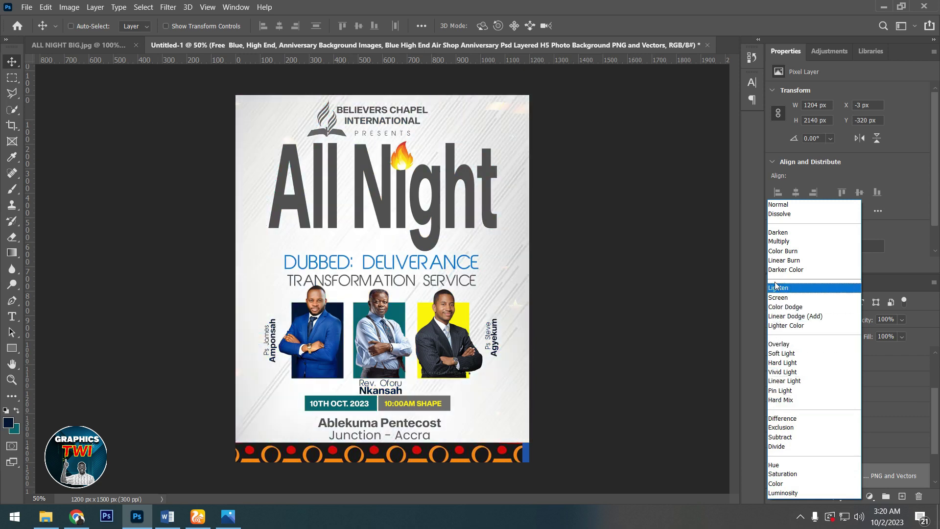
left_click(785, 492)
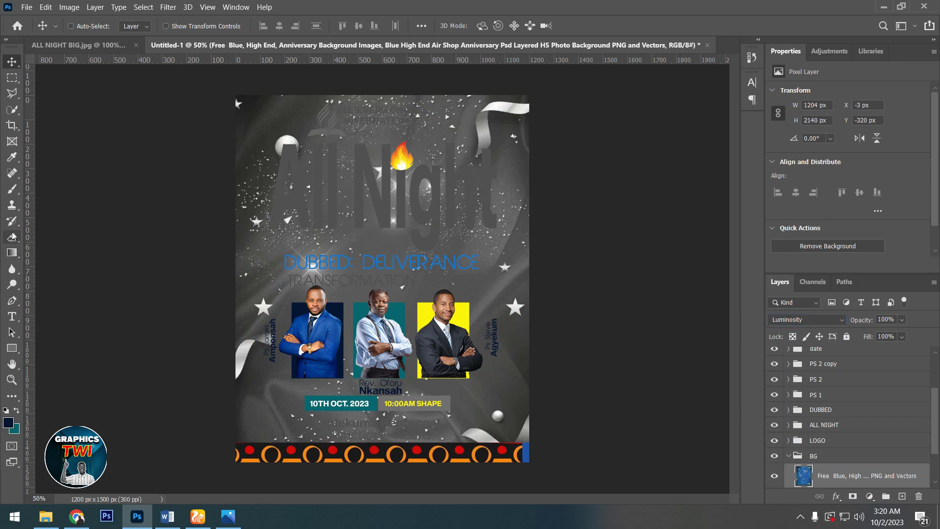
left_click(8, 238)
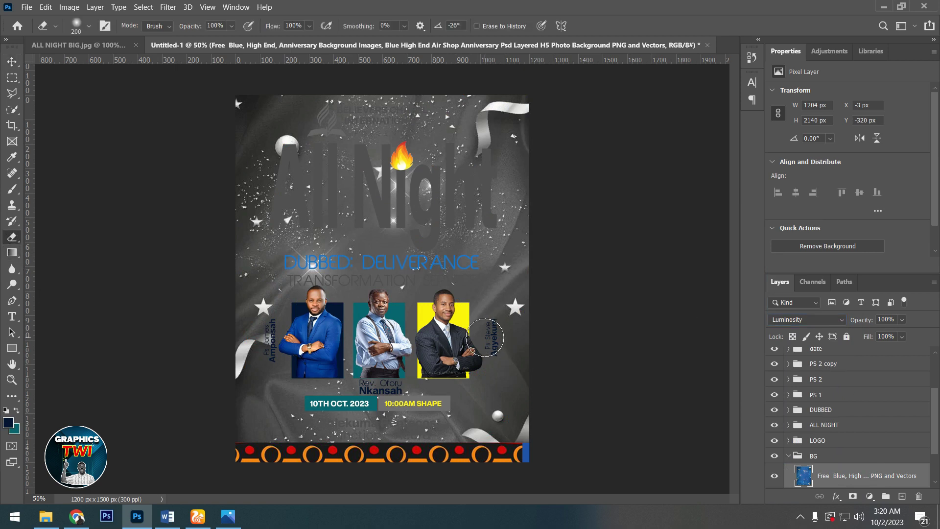
mouse_move(543, 403)
left_mouse_down()
mouse_move(274, 416)
mouse_move(571, 327)
mouse_move(211, 417)
mouse_move(416, 372)
mouse_move(338, 289)
mouse_move(249, 245)
mouse_move(504, 154)
mouse_move(426, 181)
mouse_move(264, 127)
mouse_move(343, 117)
mouse_move(446, 122)
left_mouse_up()
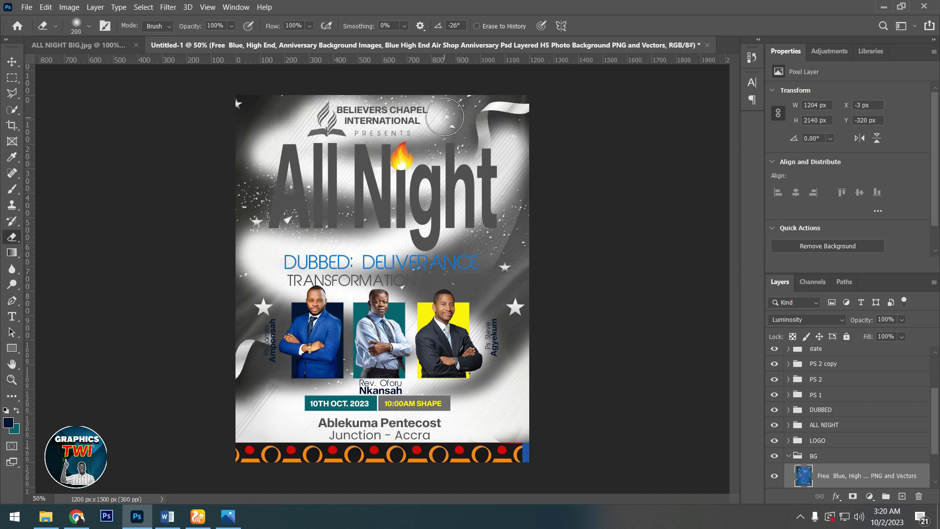
mouse_move(470, 211)
left_mouse_down()
mouse_move(260, 215)
mouse_move(289, 206)
mouse_move(489, 221)
mouse_move(465, 274)
mouse_move(387, 277)
left_mouse_up()
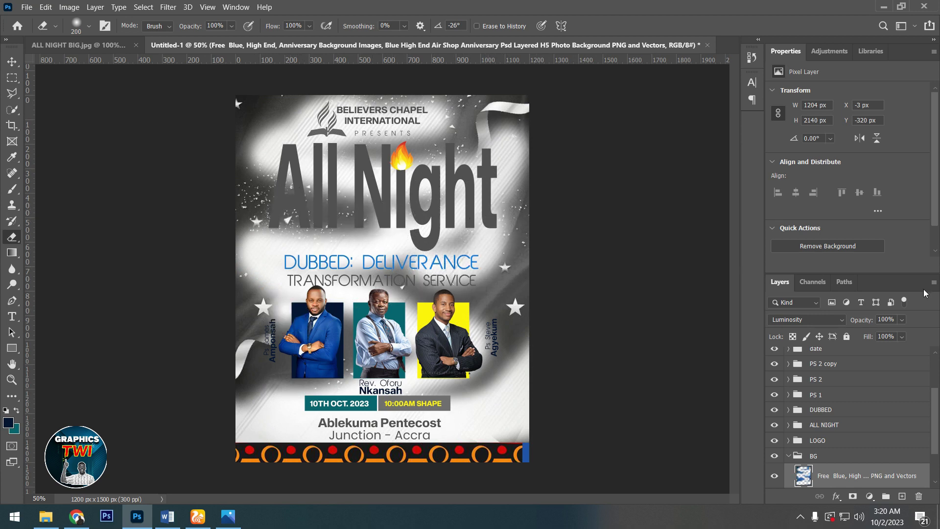
left_click_drag(880, 334, 871, 333)
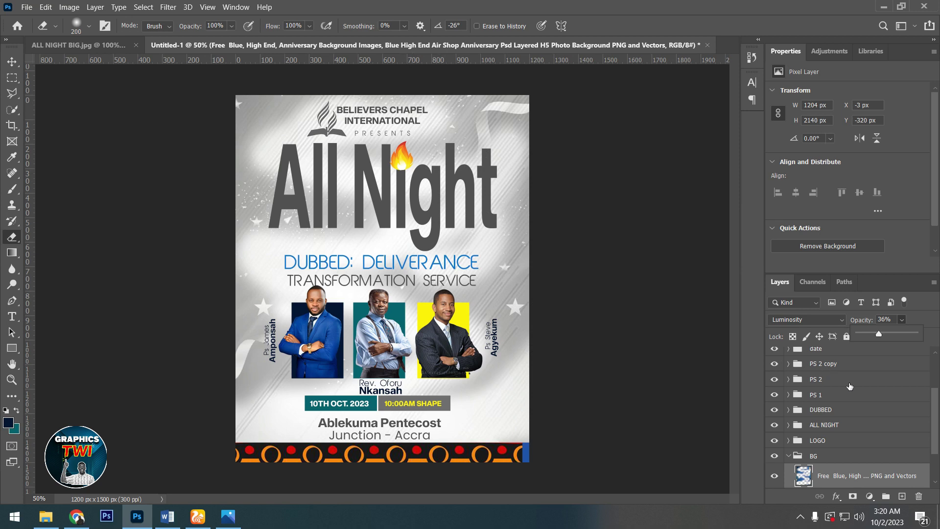
left_click(789, 456)
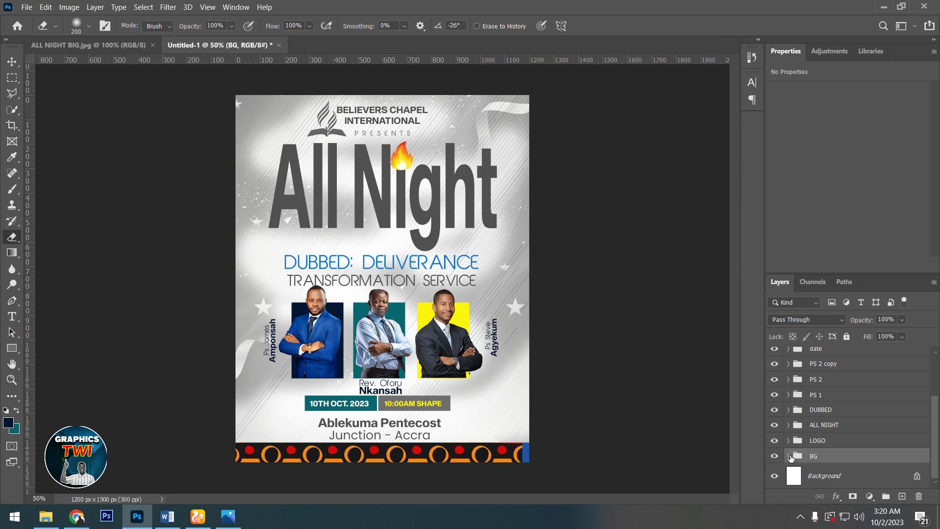
scroll(844, 384, "up", 2)
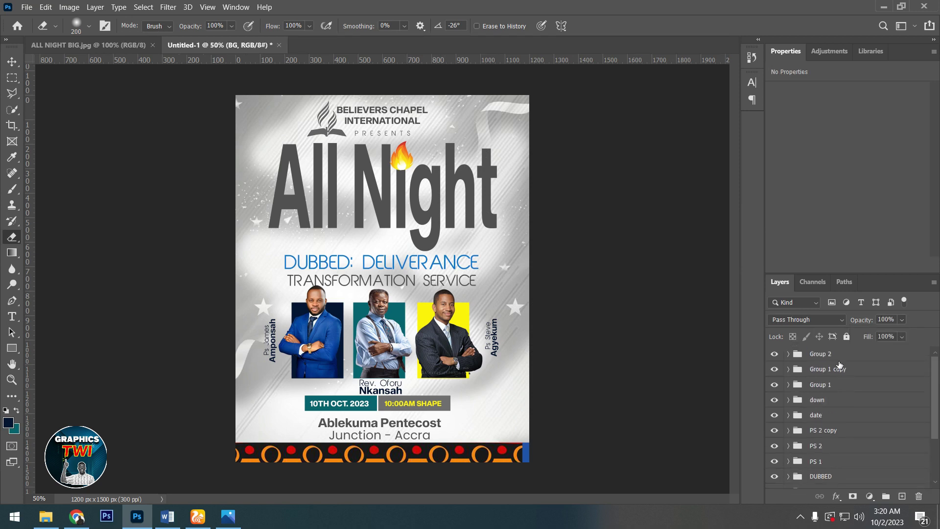
left_click(838, 358)
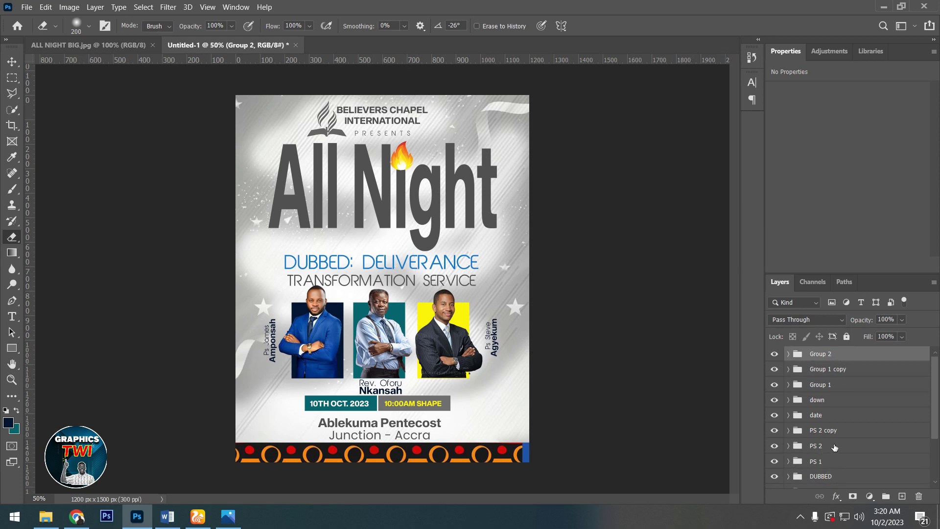
left_click(831, 476)
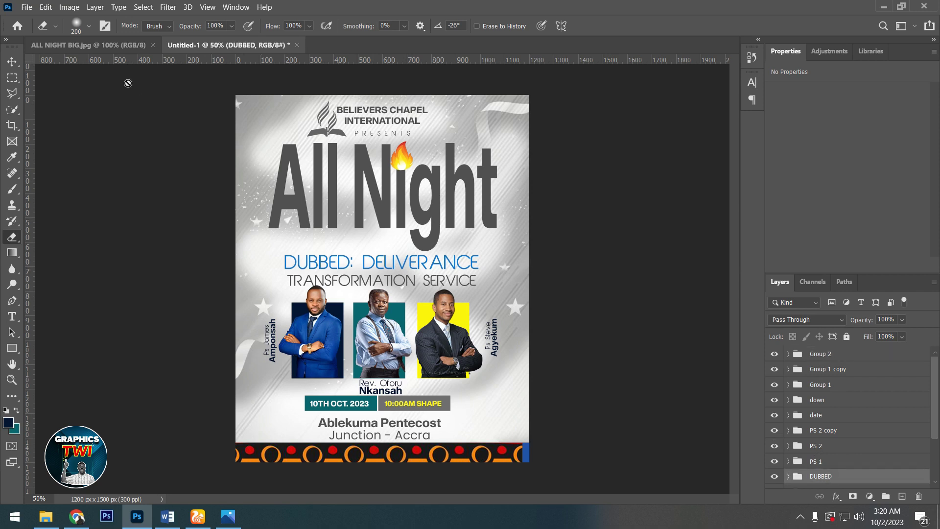
left_click(11, 62)
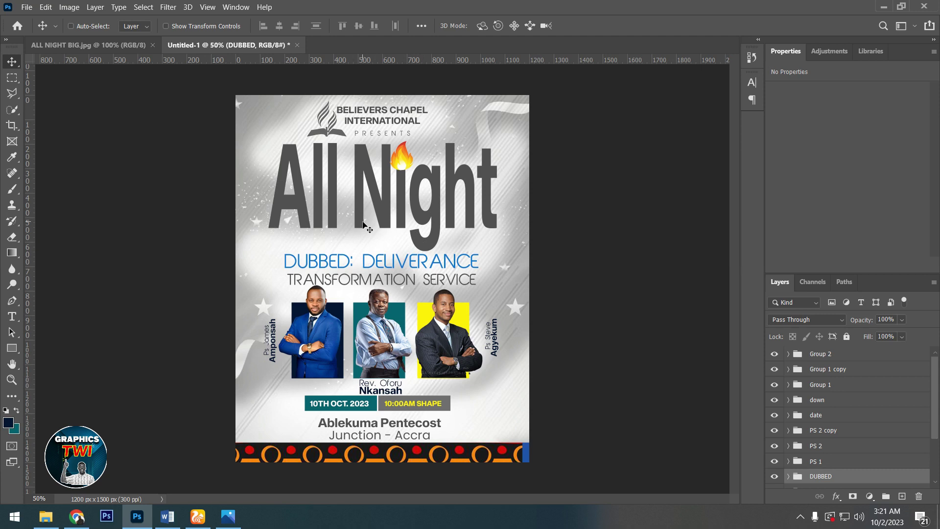
left_click(799, 518)
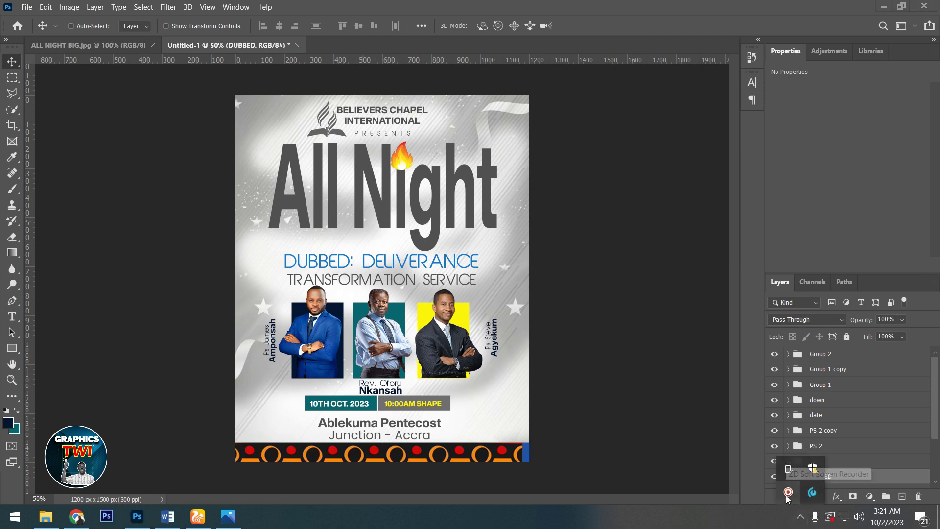